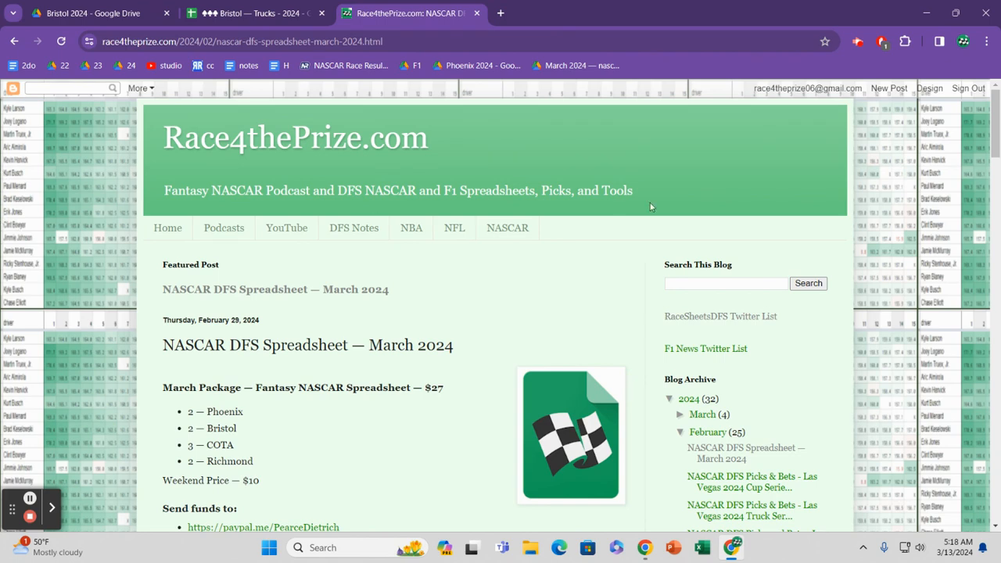
Step: Switch to the Bristol Trucks 2024 spreadsheet and examine the Bri 23 results in rows 2 and 3 of the Tsuper sheet
click(223, 11)
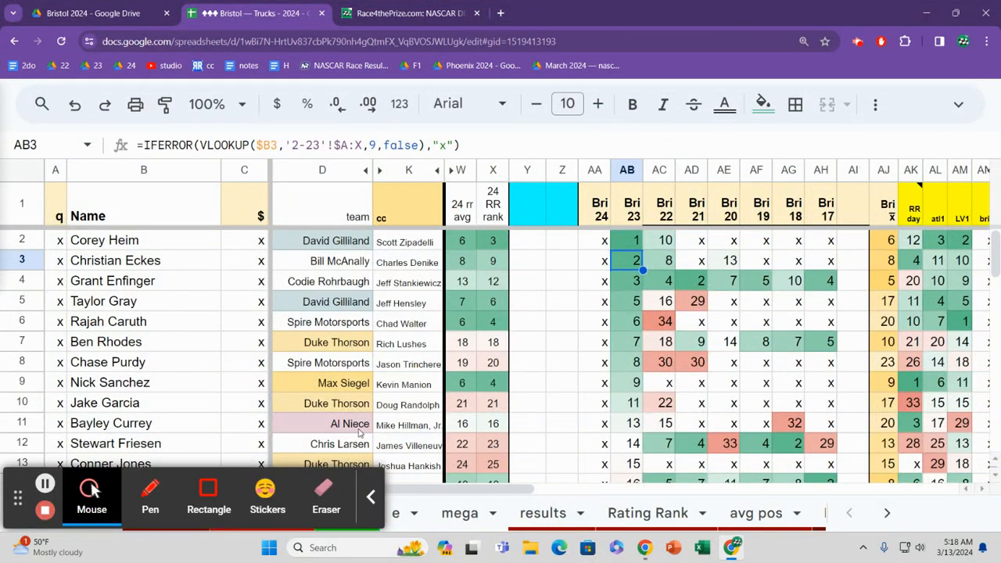
click(375, 497)
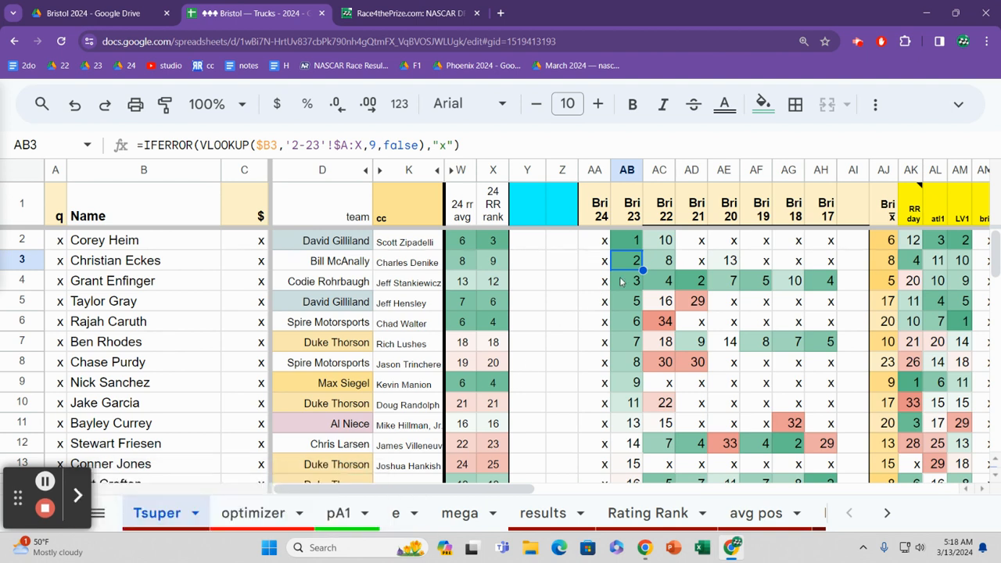
click(608, 240)
key(Right)
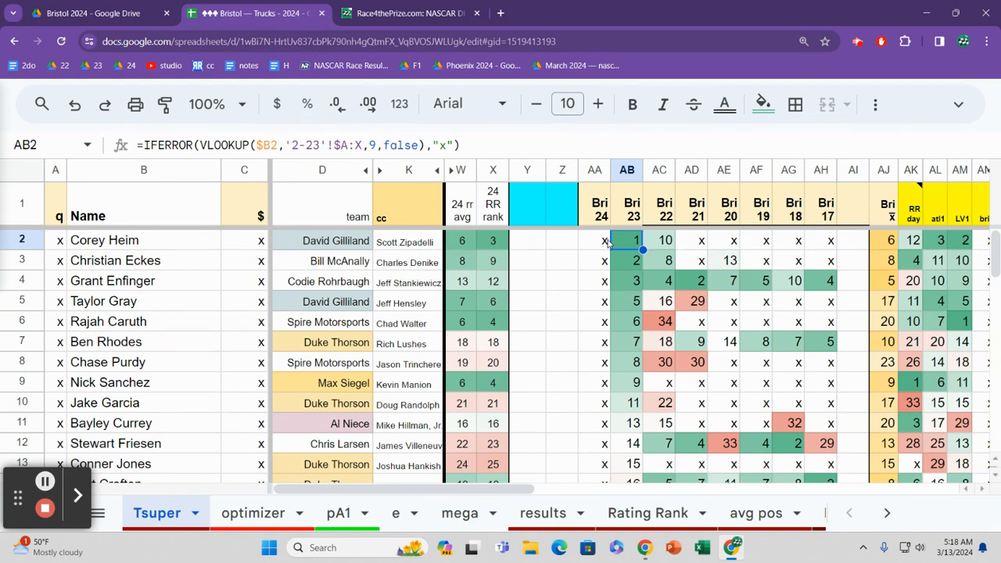
key(Down)
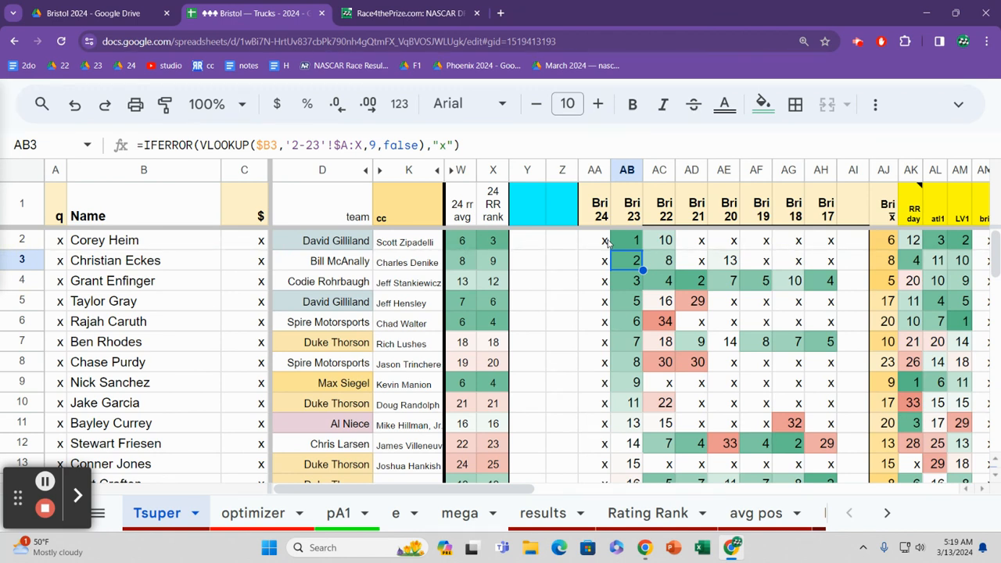
Step: Examine the row 4 driver's 24 RR rank, team and crew chief
key(Down)
key(Left)
key(Left)
key(Left)
key(Left)
key(Left)
key(Left)
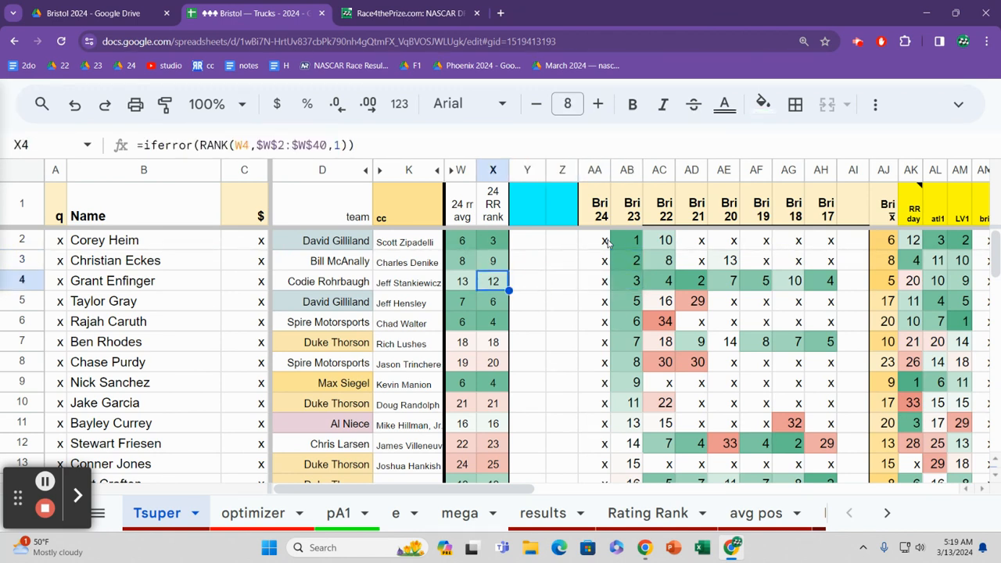
key(Left)
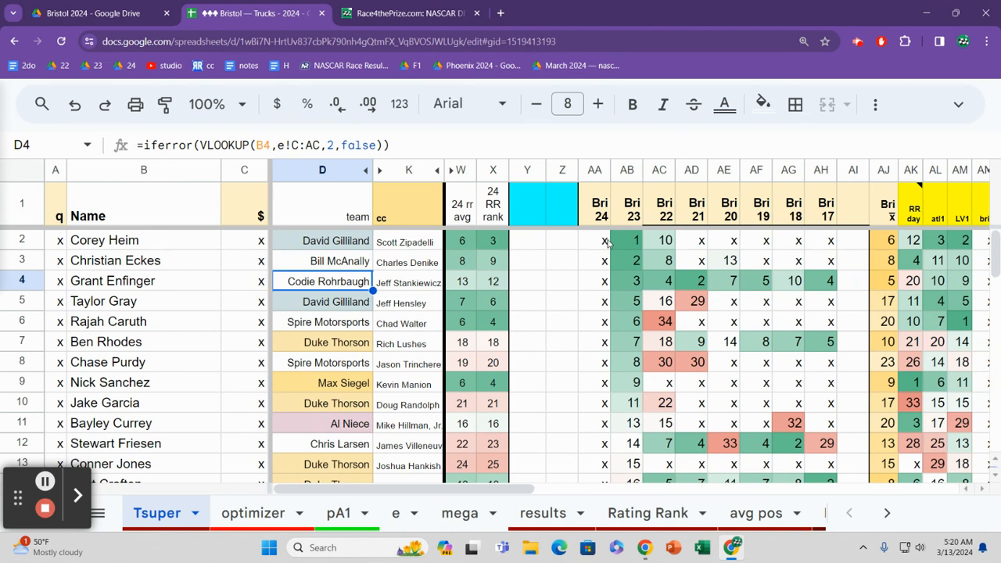
key(Right)
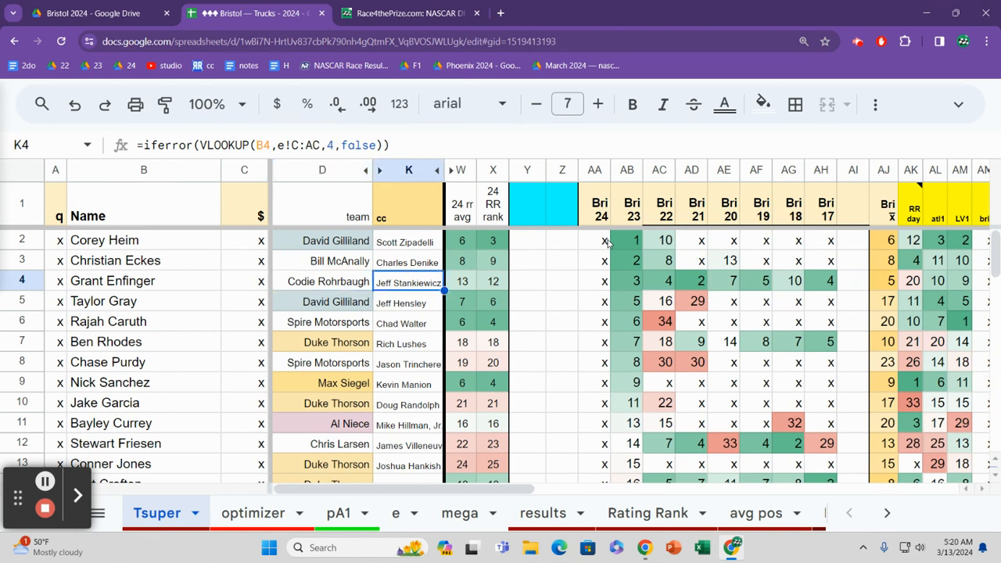
Step: Check the row 5 driver's team and crew chief against the driver's Bri 23 result
key(Down)
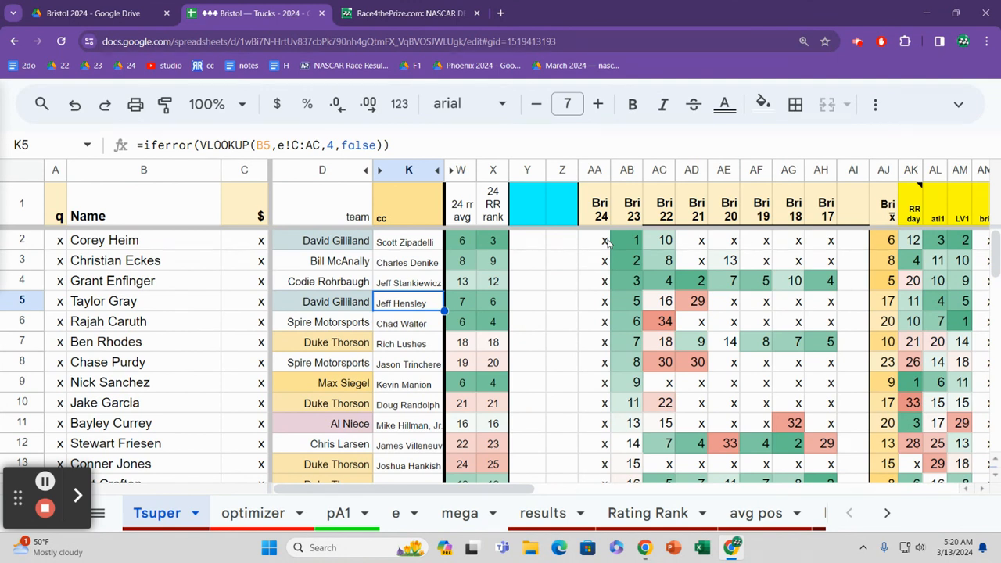
key(Left)
key(Right)
key(Right)
key(Right)
key(Right)
key(Right)
key(Right)
key(Right)
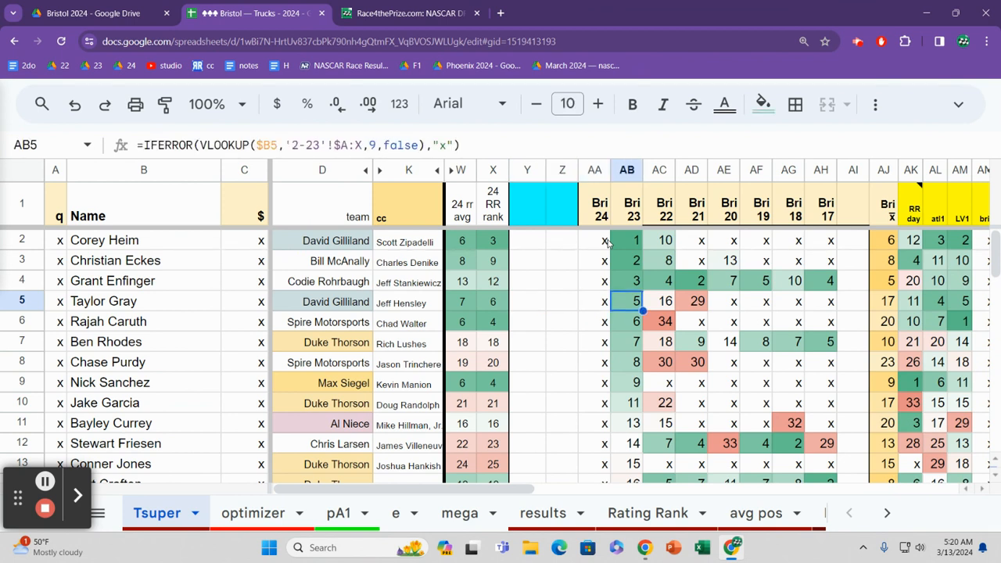
Step: Review the row 6 driver's Bri 23 result alongside the 24 rr avg and the Bri 24 column
key(Down)
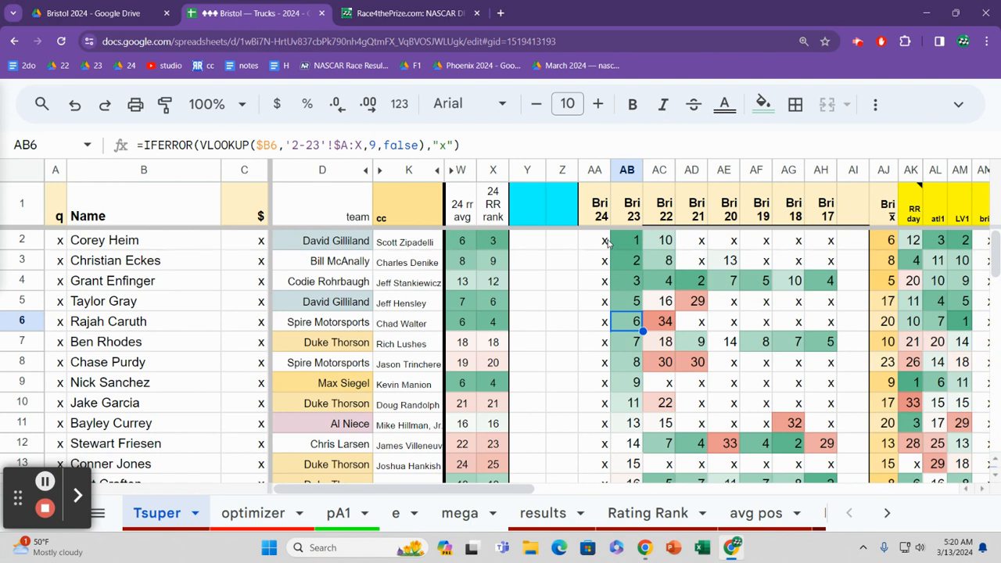
key(Left)
key(Left)
key(Left)
key(Left)
key(Left)
key(Left)
key(Left)
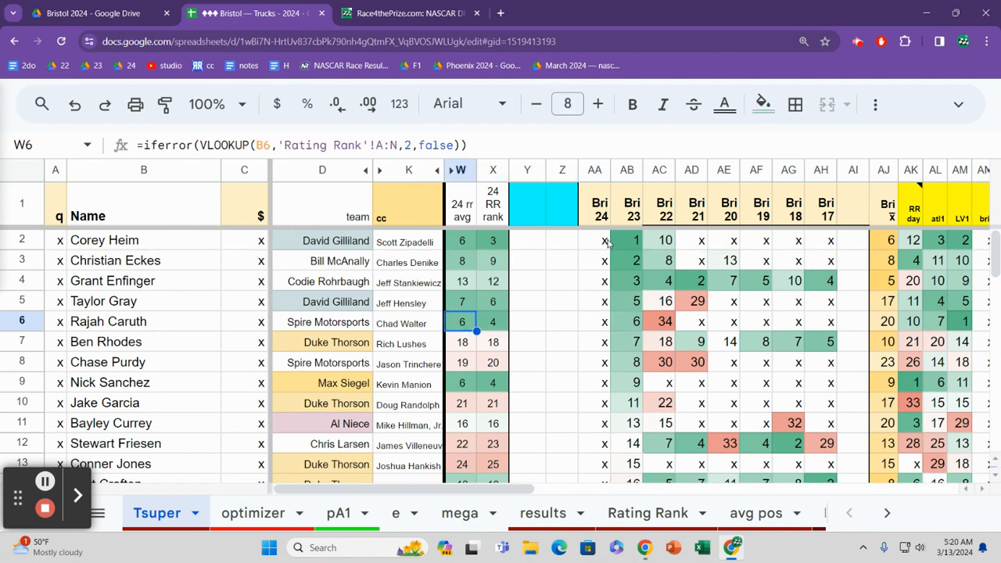
key(Right)
key(Right)
key(Right)
key(Right)
key(Right)
key(Right)
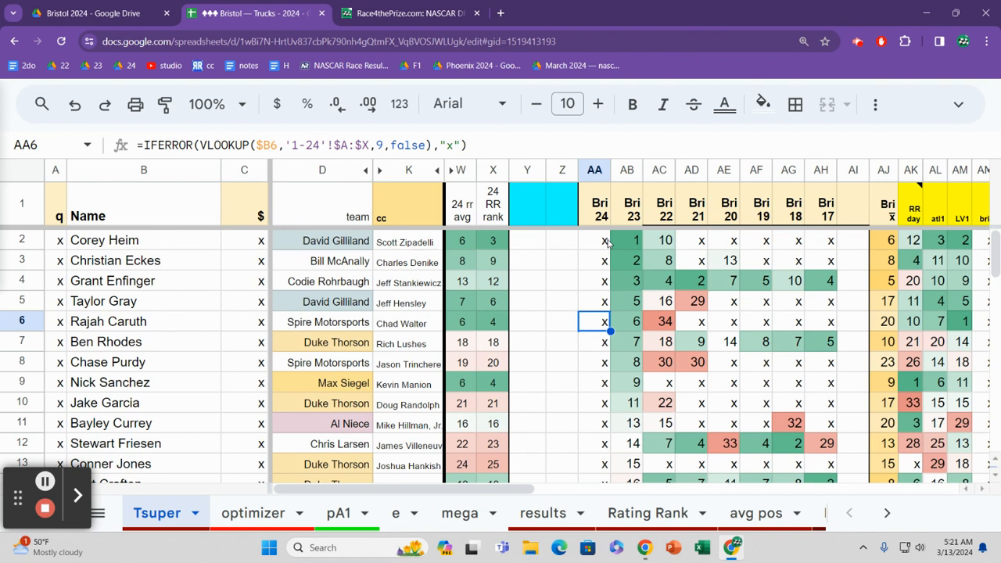
Step: Examine the Bri 23 results in rows 7 and 8 and the row 8 driver's crew chief
key(Down)
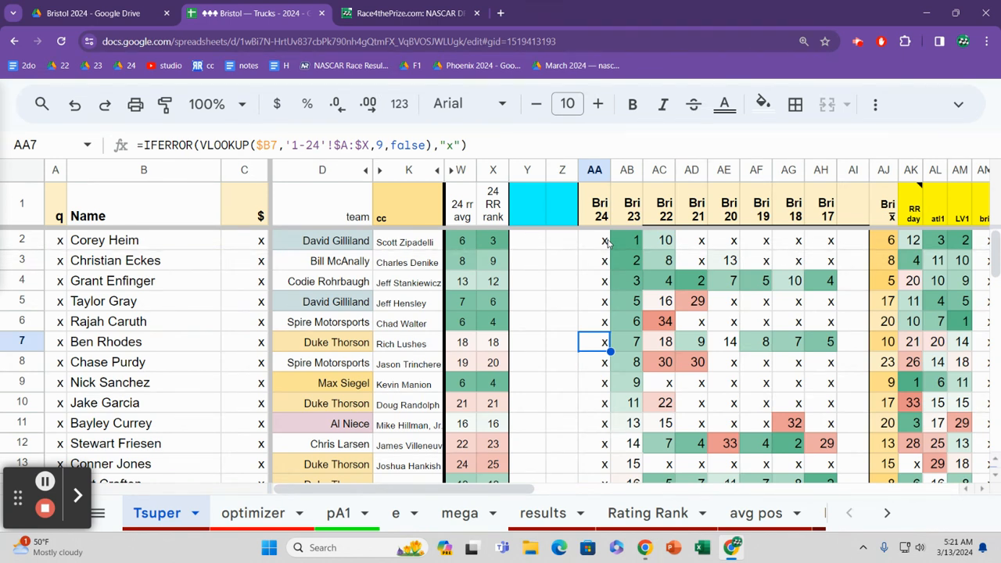
key(Right)
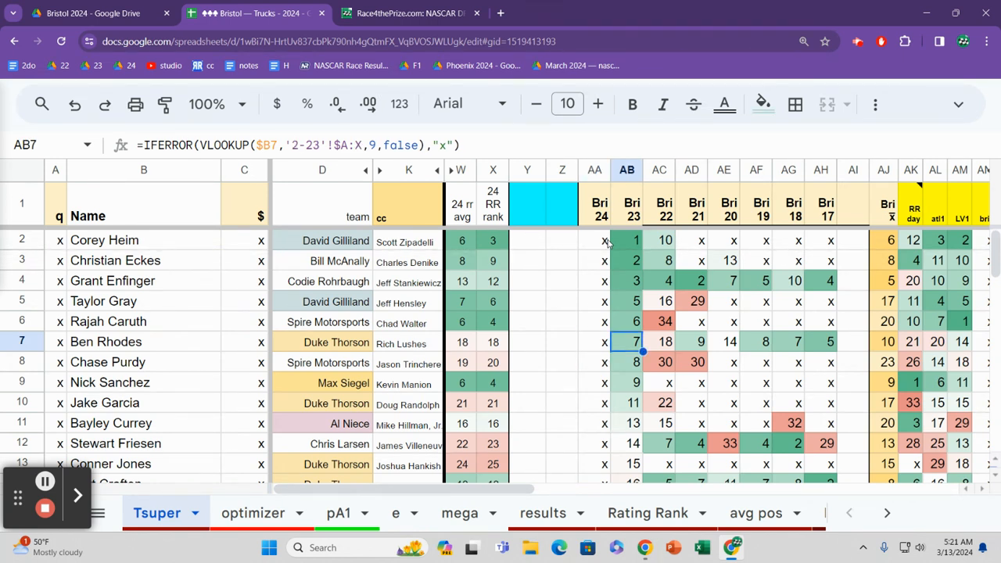
key(Down)
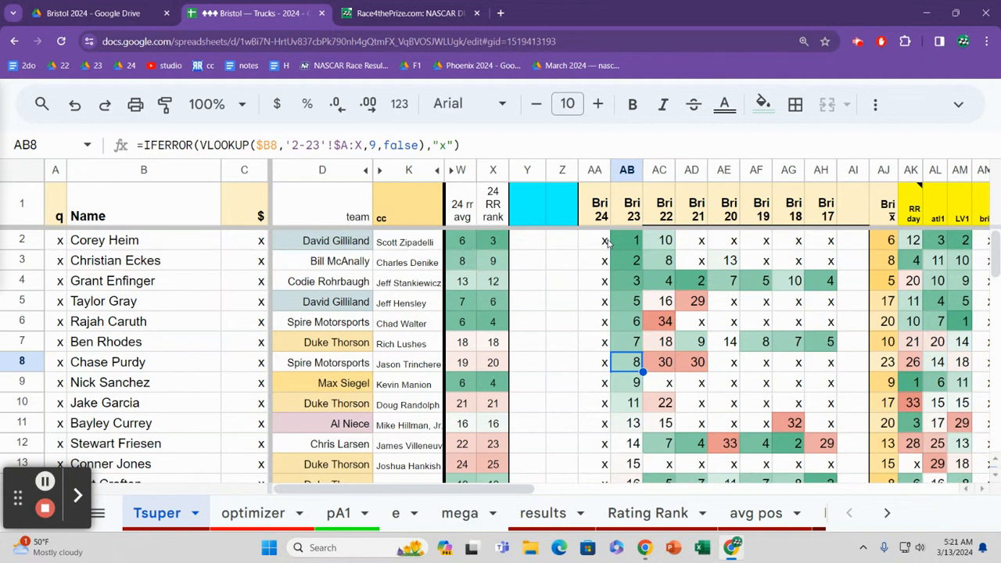
key(Left)
key(Left)
key(Left)
key(Left)
key(Left)
key(Left)
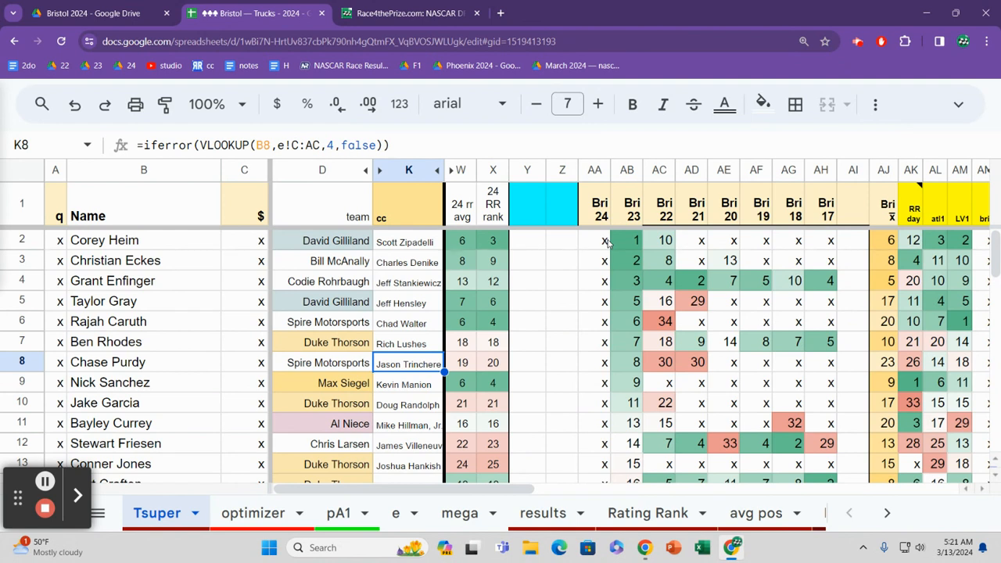
Step: Check the row 9 driver's crew chief and Bri 23 result
key(Down)
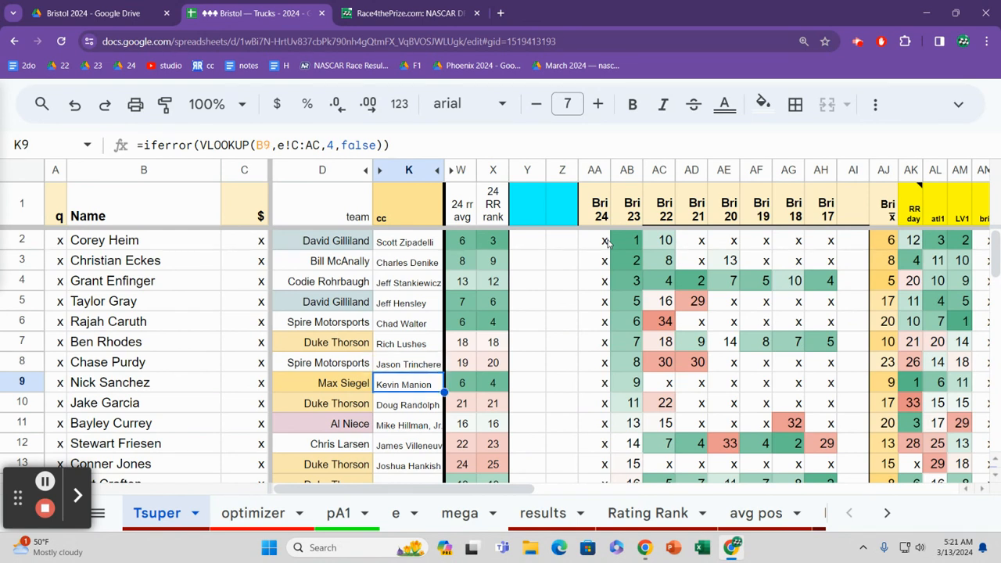
key(Right)
key(Right)
key(Right)
key(Right)
key(Right)
key(Right)
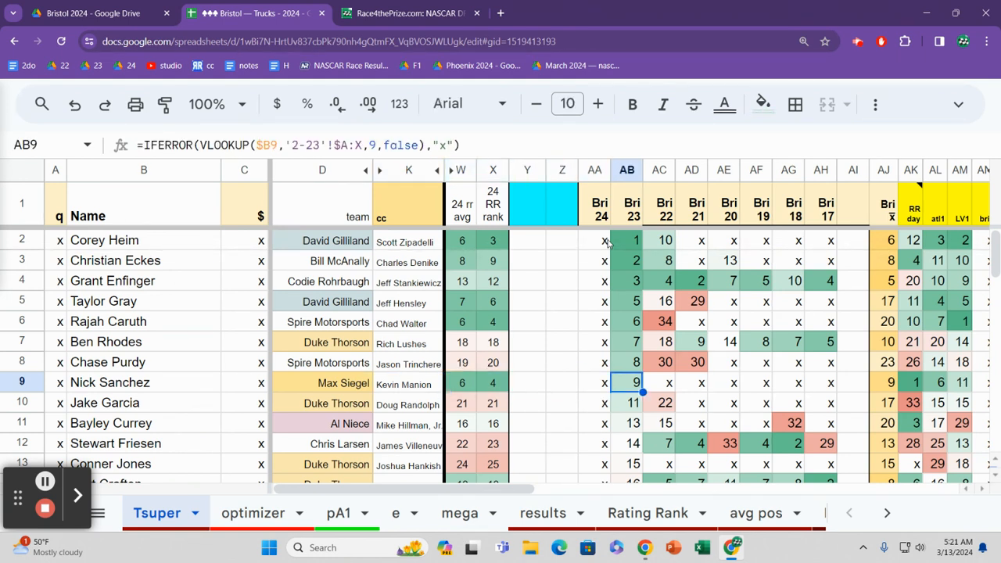
Step: Examine the row 10 driver's Bri 23 result, team and 24 RR rank
key(Down)
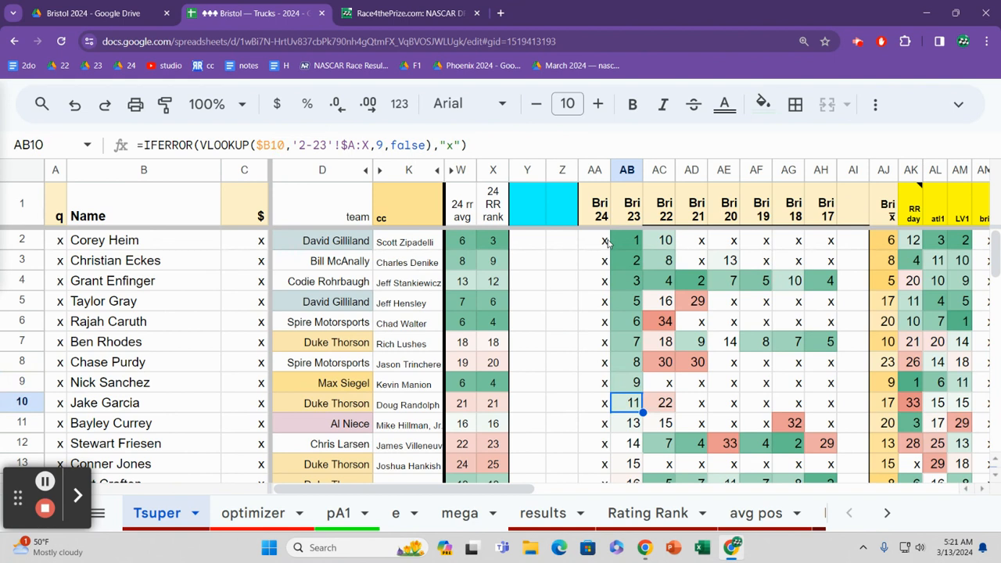
key(Left)
key(Left)
key(Left)
key(Left)
key(Left)
key(Left)
key(Left)
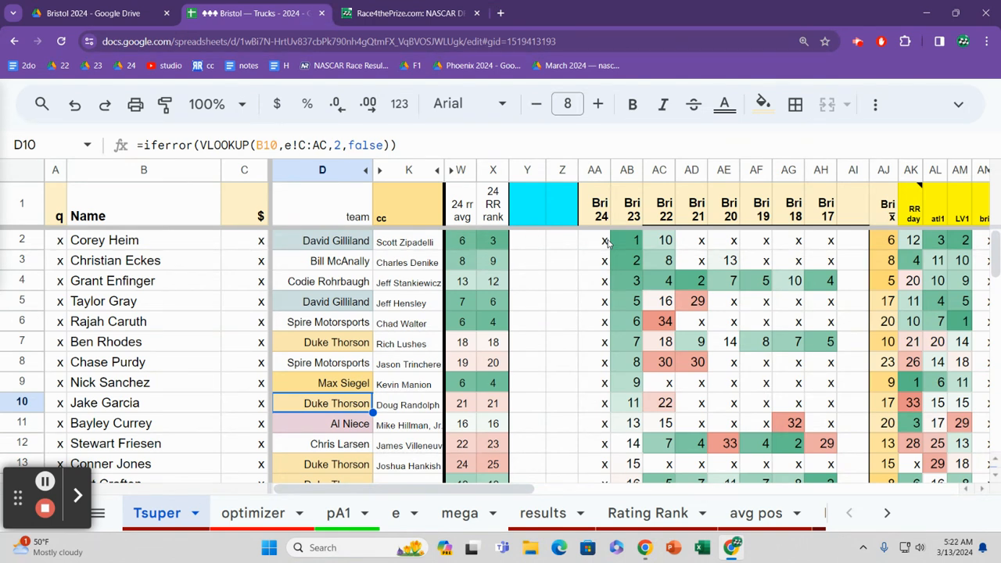
key(Right)
key(Right)
key(Right)
key(Right)
key(Right)
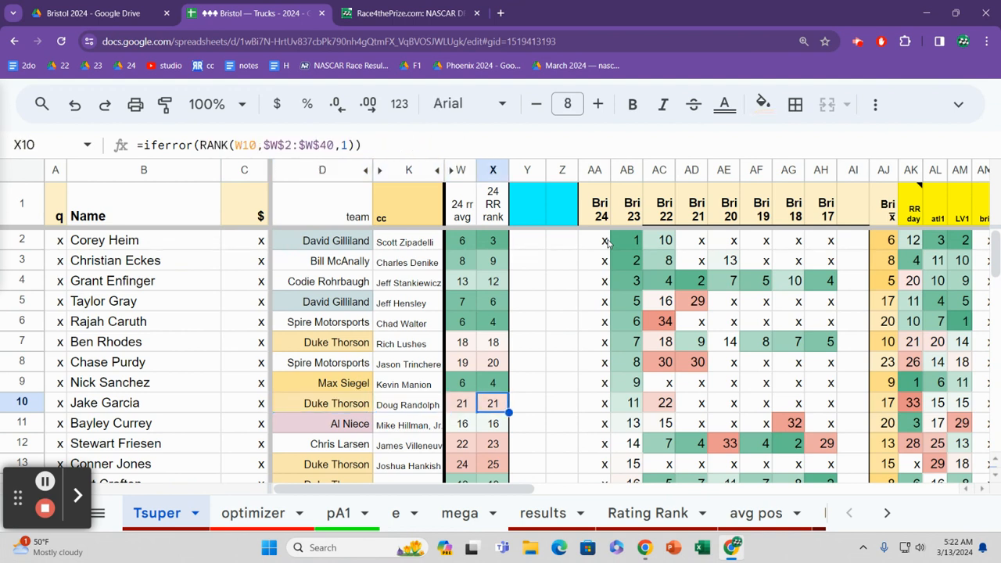
key(Right)
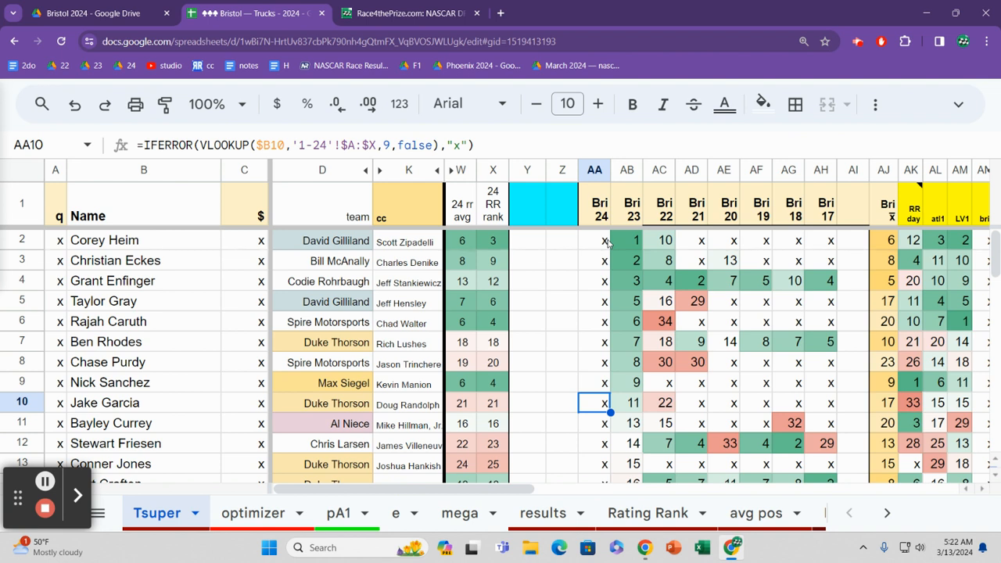
Step: Read across row 11 from the Bri 23 result through the earlier Bristol races to the LV1 value
key(Down)
key(Right)
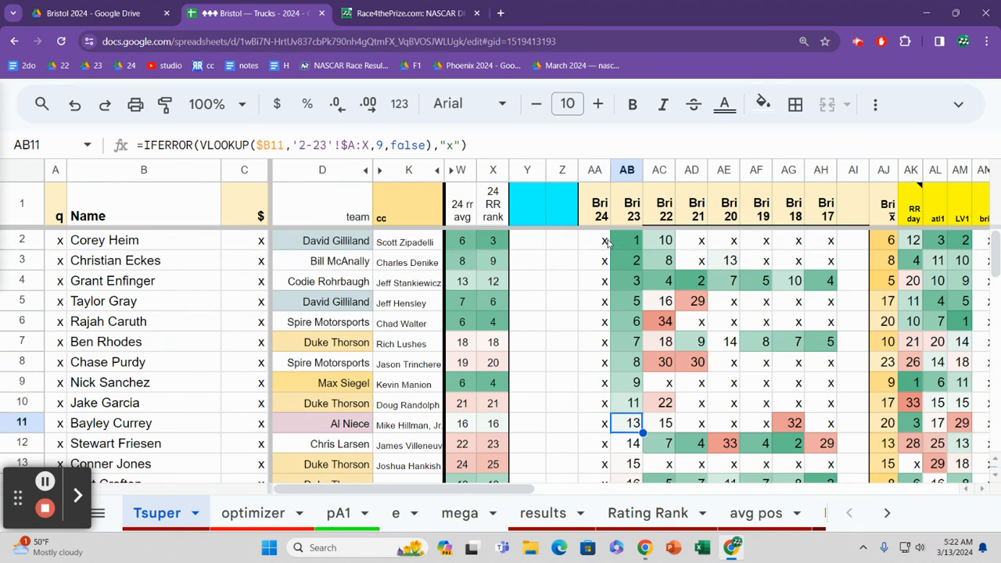
key(Right)
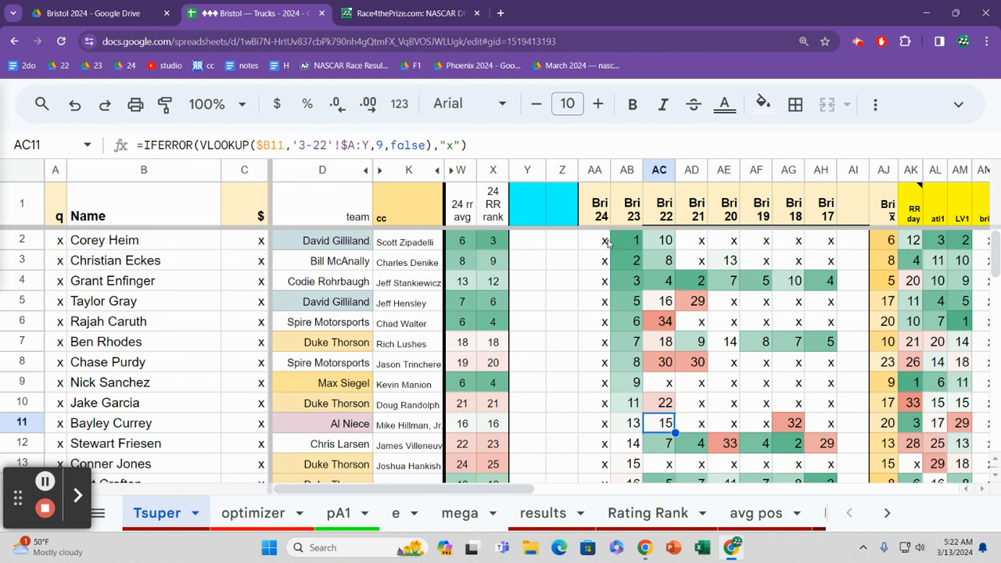
key(Right)
key(Right)
key(Right)
key(Right)
key(Right)
key(Right)
key(Right)
key(Right)
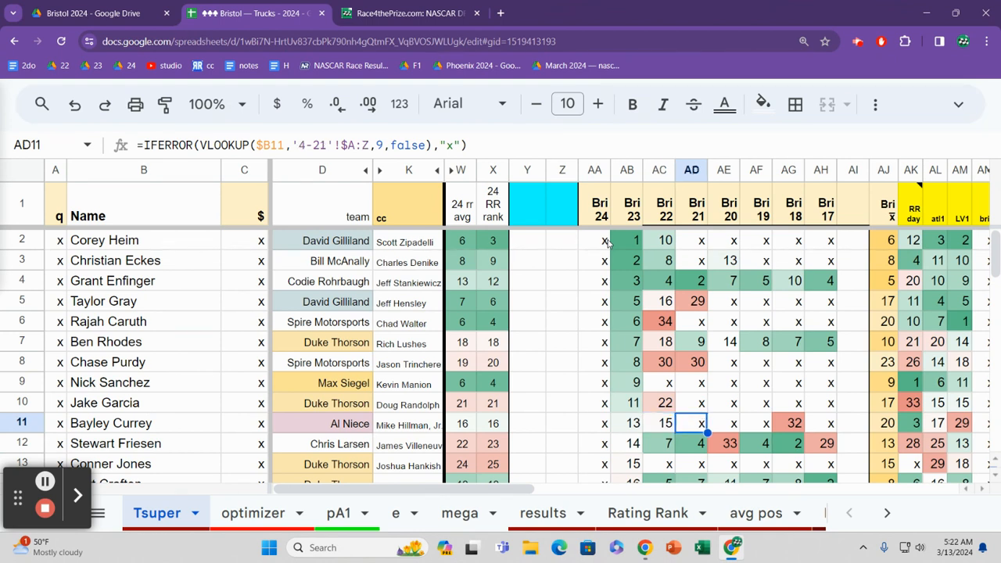
key(Right)
key(Right)
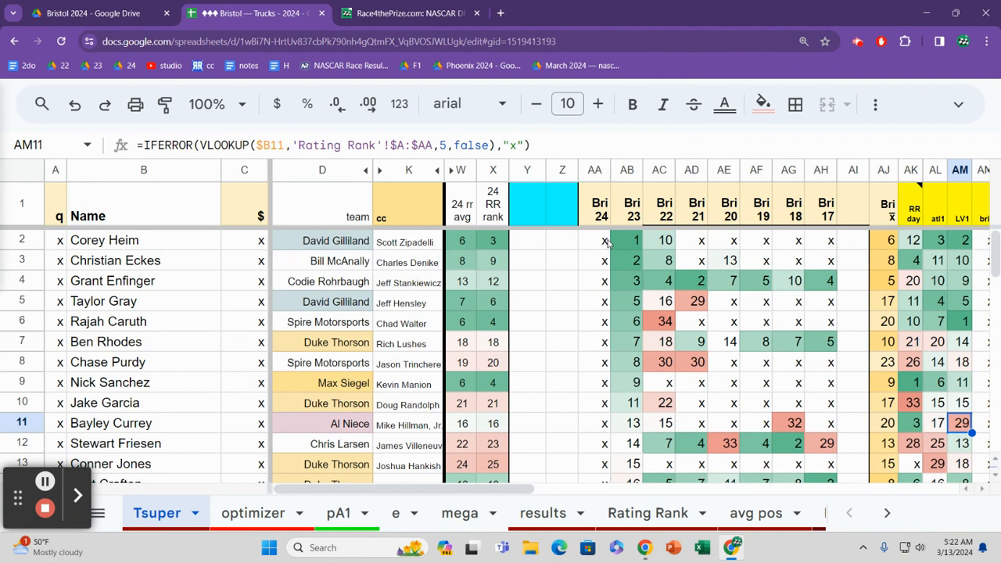
Step: Read back along row 11 from the LV1 value through RR day and Bri 17 to the Bri 22 result
key(Left)
key(Left)
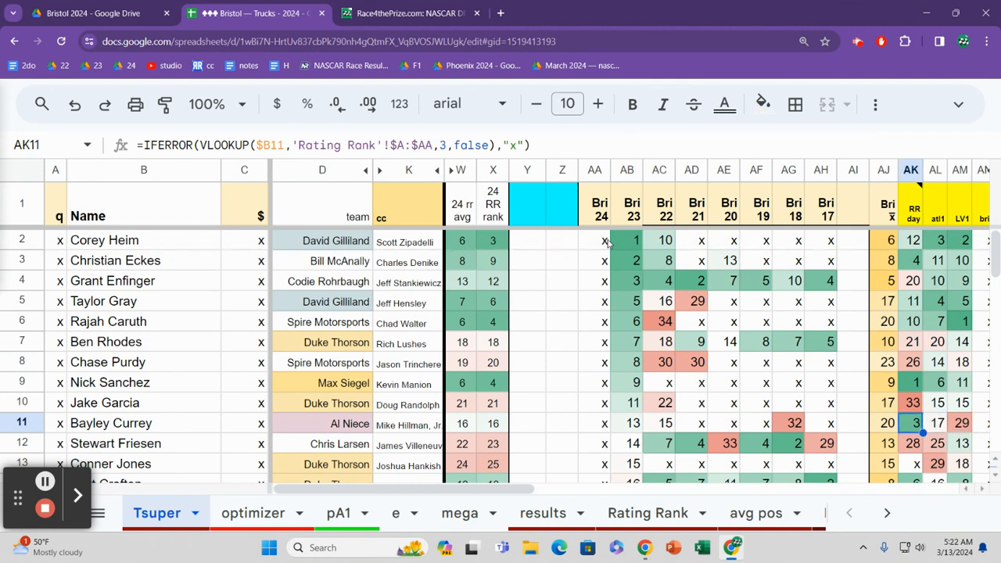
key(Left)
key(Left)
key(Left)
key(Left)
key(Left)
key(Left)
key(Left)
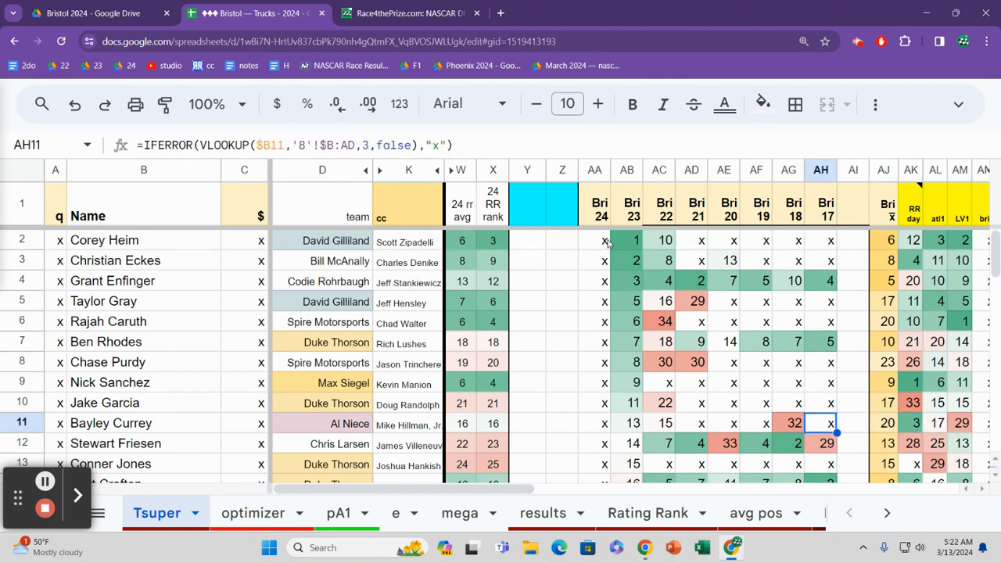
key(Left)
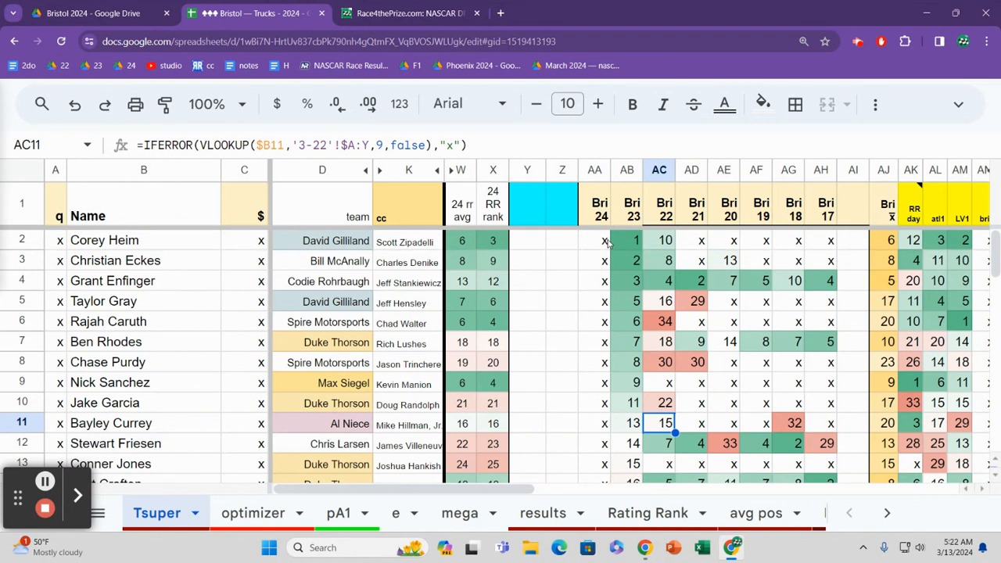
Step: Compare the Bri 22 results of the drivers in rows 4 and 7
key(Up)
key(Up)
key(Up)
key(Up)
key(Up)
key(Up)
key(Up)
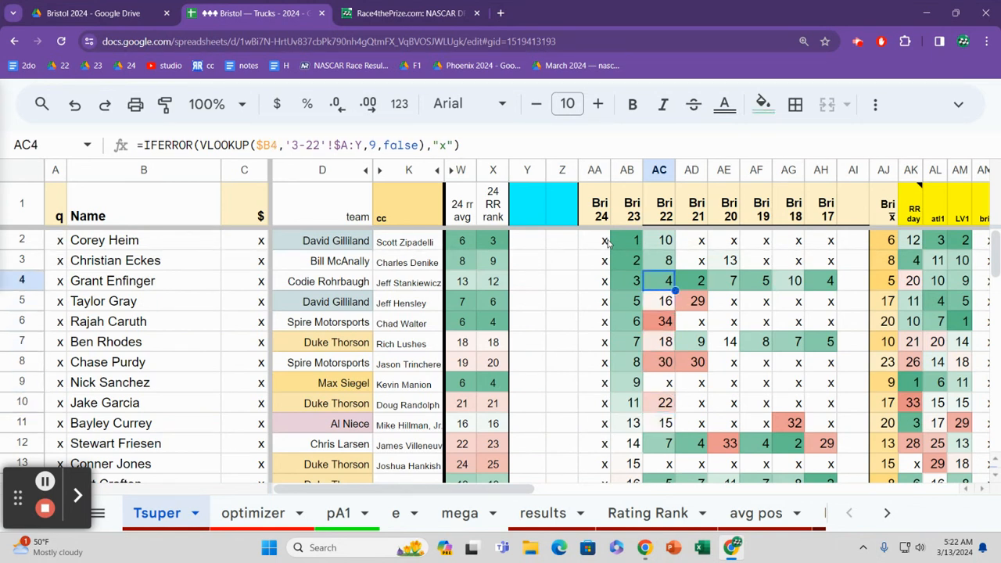
key(Down)
key(Down)
key(Down)
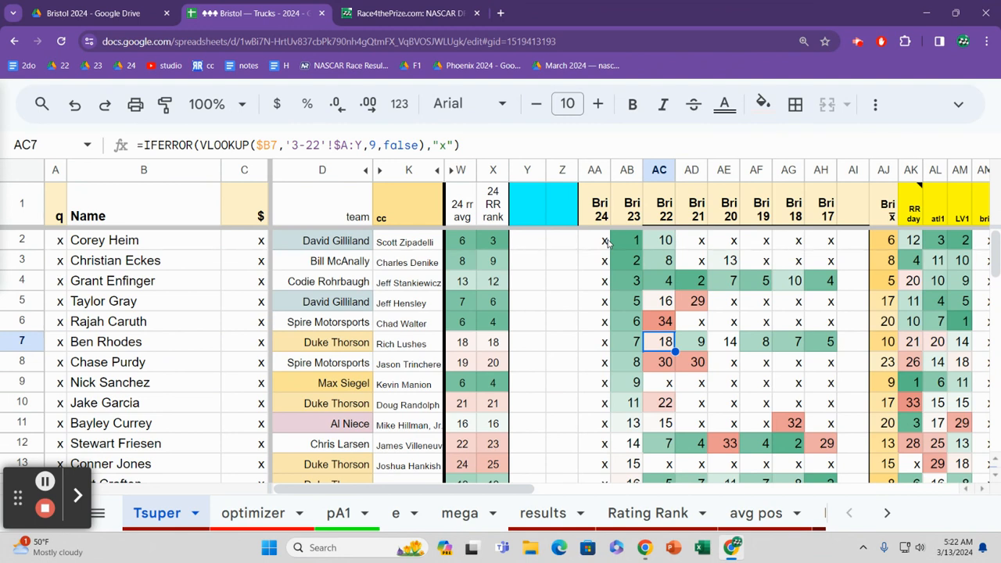
key(Up)
key(Up)
key(Up)
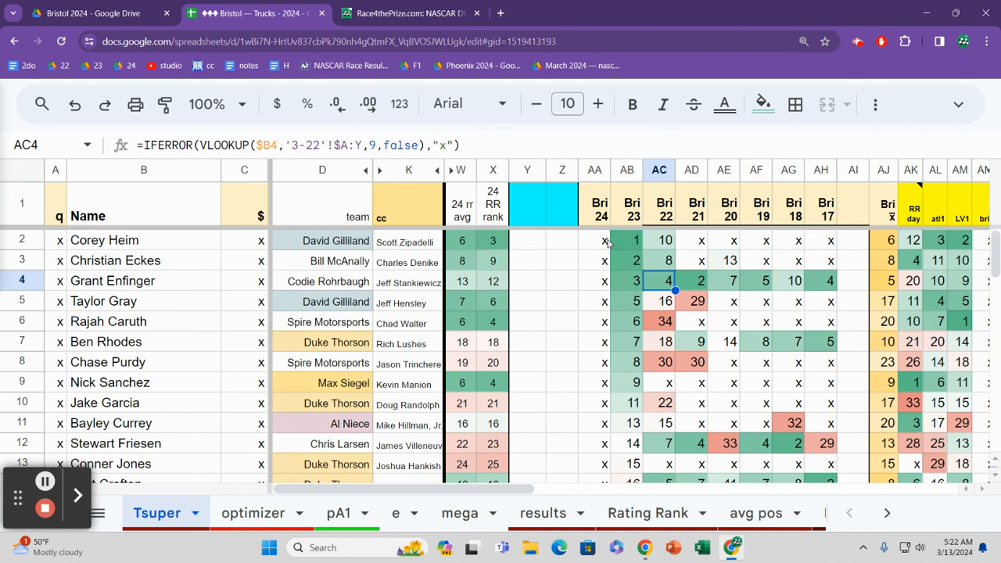
key(Down)
key(Down)
key(Down)
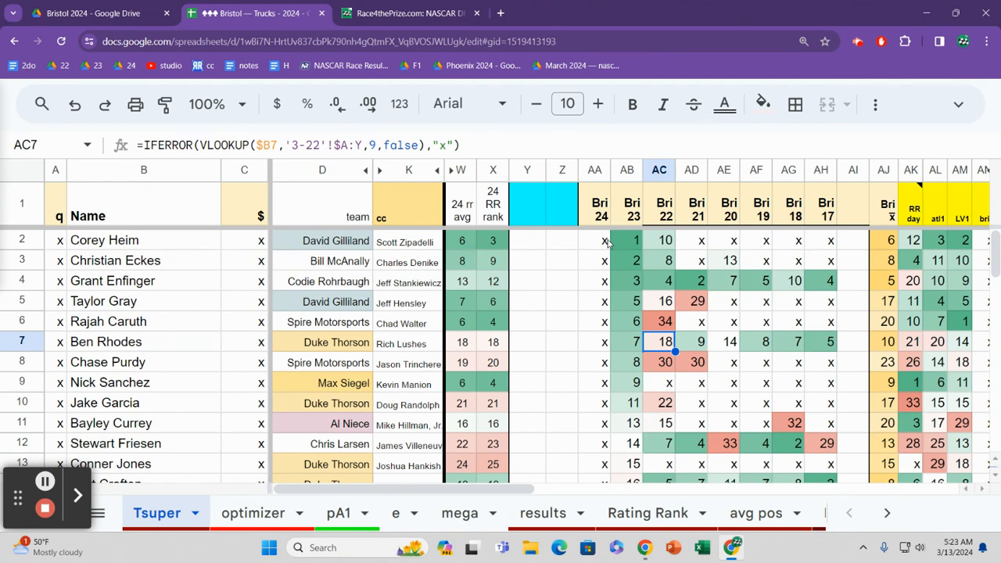
Step: Examine the Bri 22 results of the drivers in rows 12 and 13
key(Down)
key(Down)
key(Down)
key(Down)
key(Down)
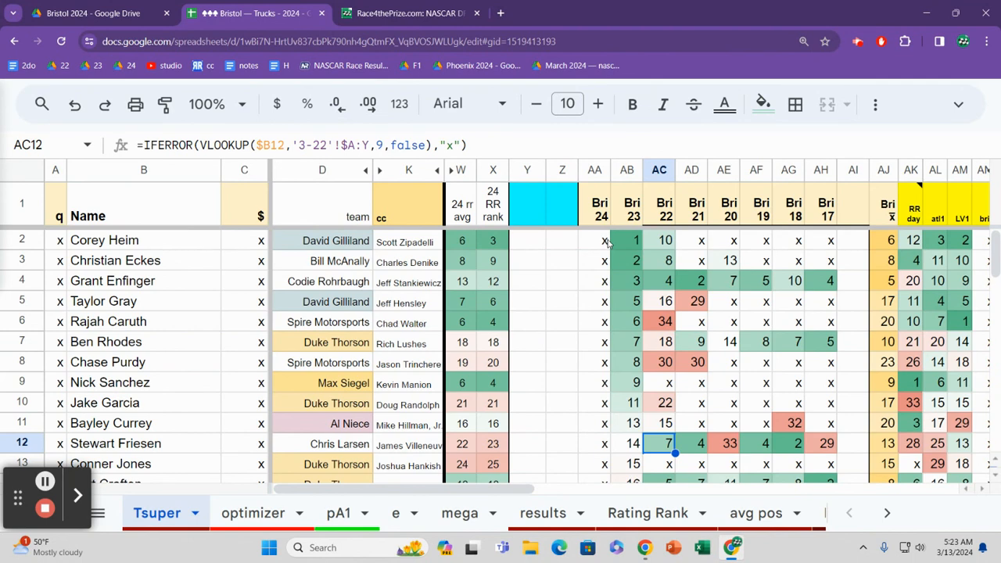
key(Down)
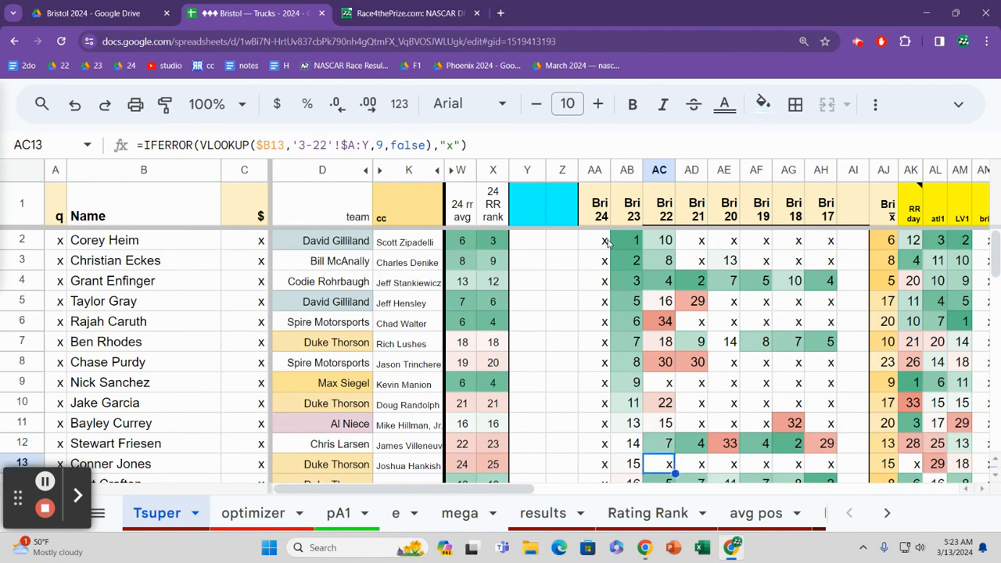
Step: Scan the Bri 22 results down to row 18, and return to the Bri 23 result in row 13
key(Down)
key(Down)
key(Down)
key(Down)
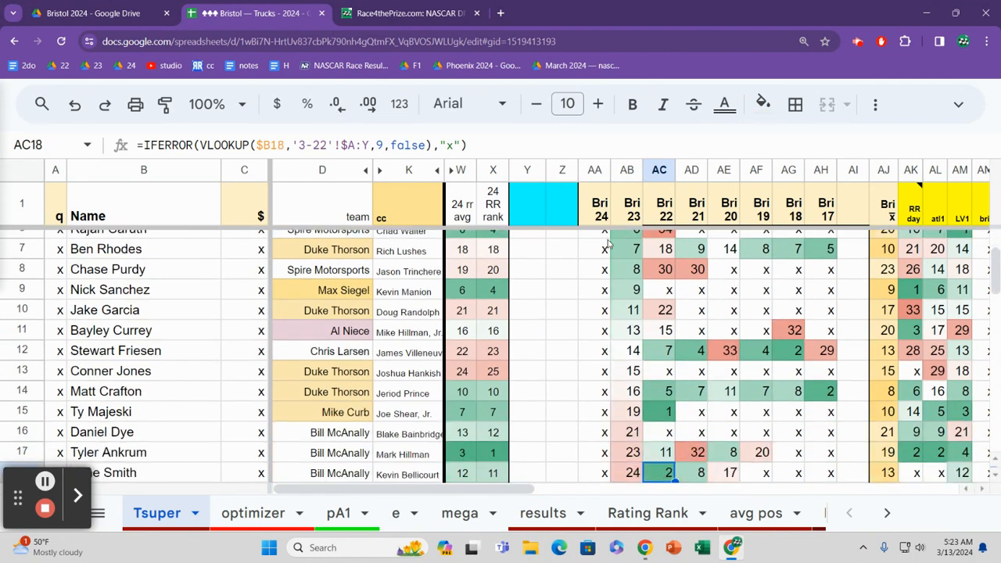
key(Up)
key(Up)
key(Up)
key(Up)
key(Up)
key(Left)
key(Down)
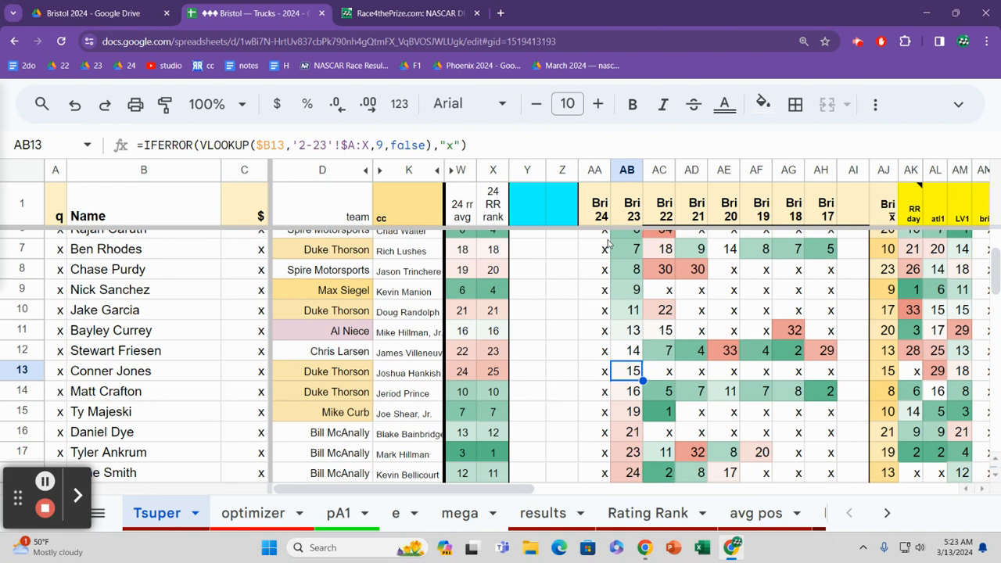
Step: Read across row 14 from the Bri 23 result to Bri 17 and back to Bri 23
key(Down)
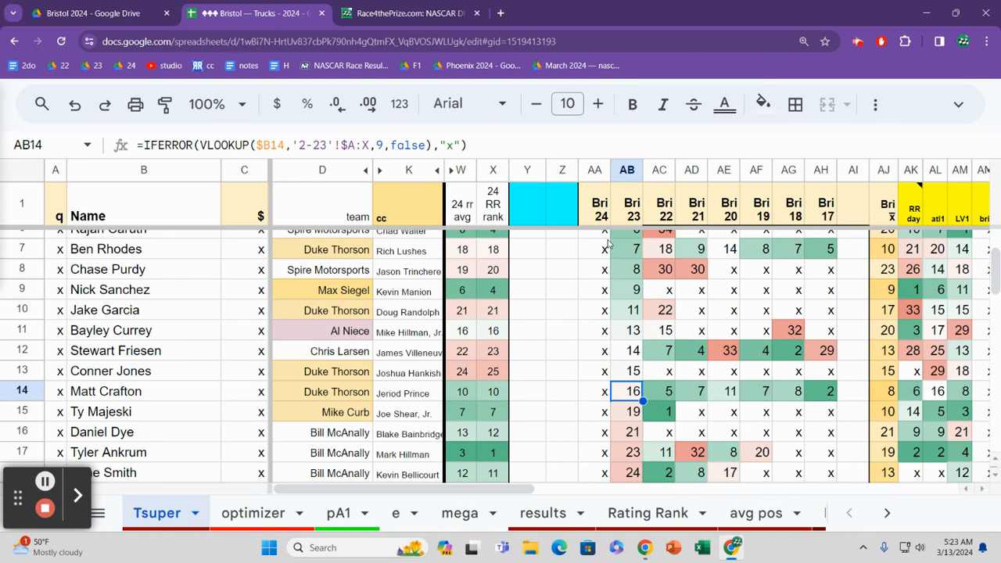
key(Right)
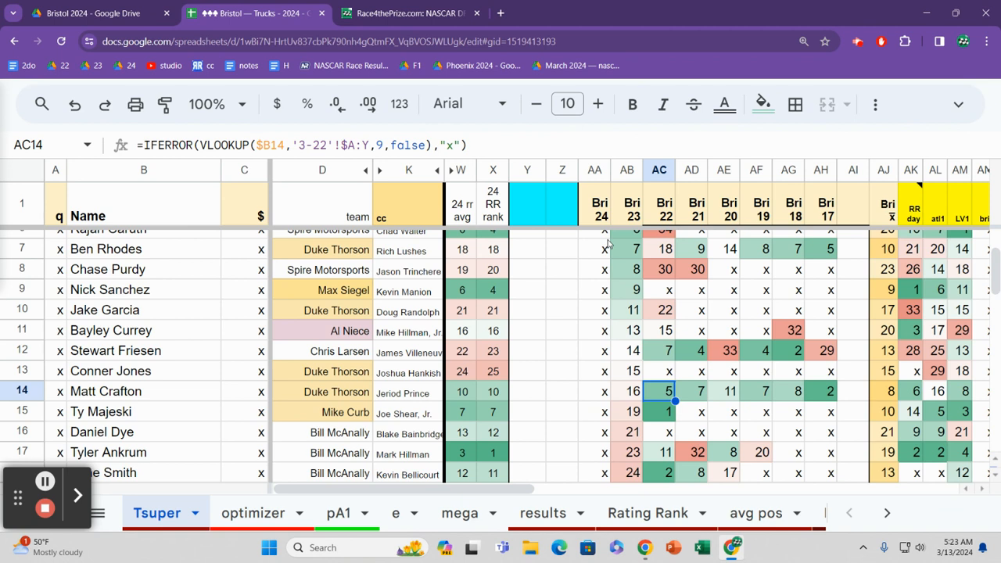
key(Right)
key(Right)
key(Right)
key(Right)
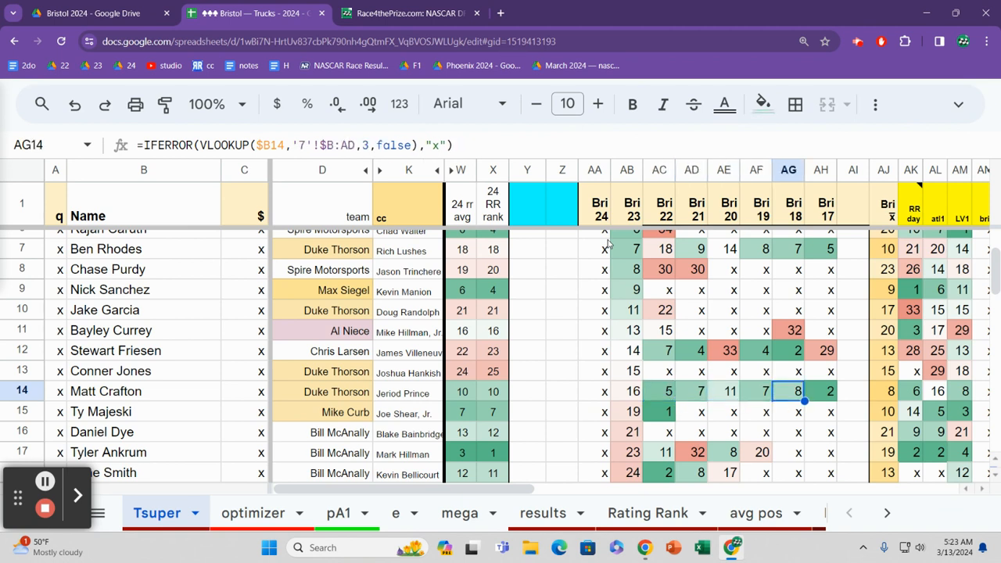
key(Right)
key(Left)
key(Left)
key(Left)
key(Left)
key(Left)
key(Left)
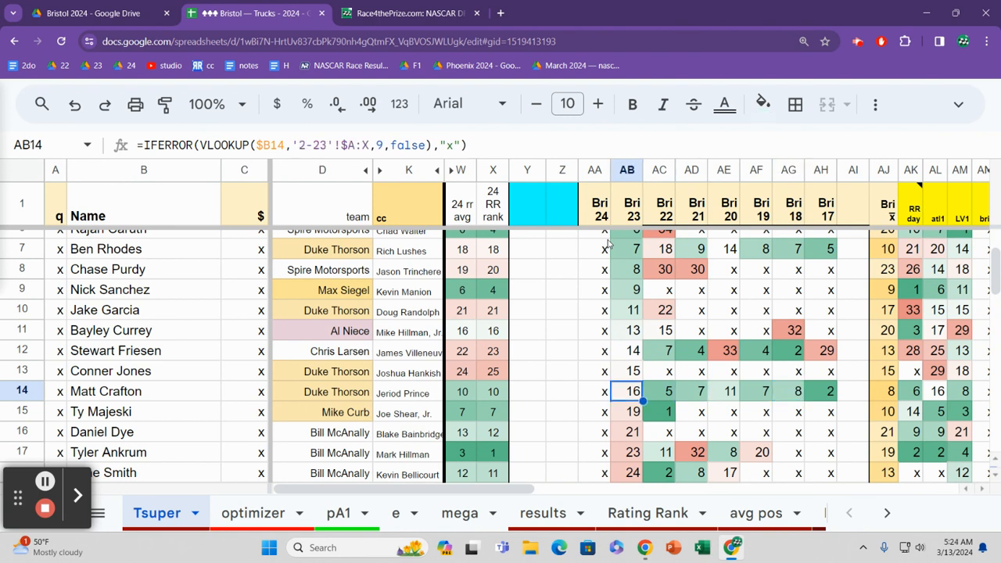
Step: Check the Bri 23 and Bri 22 results of the drivers in rows 15 and 16
key(Down)
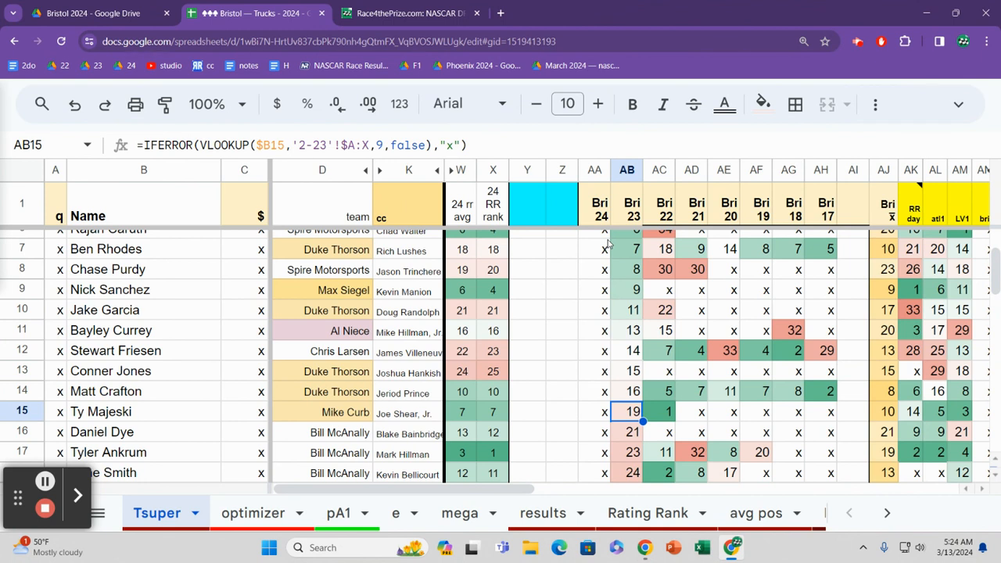
key(Right)
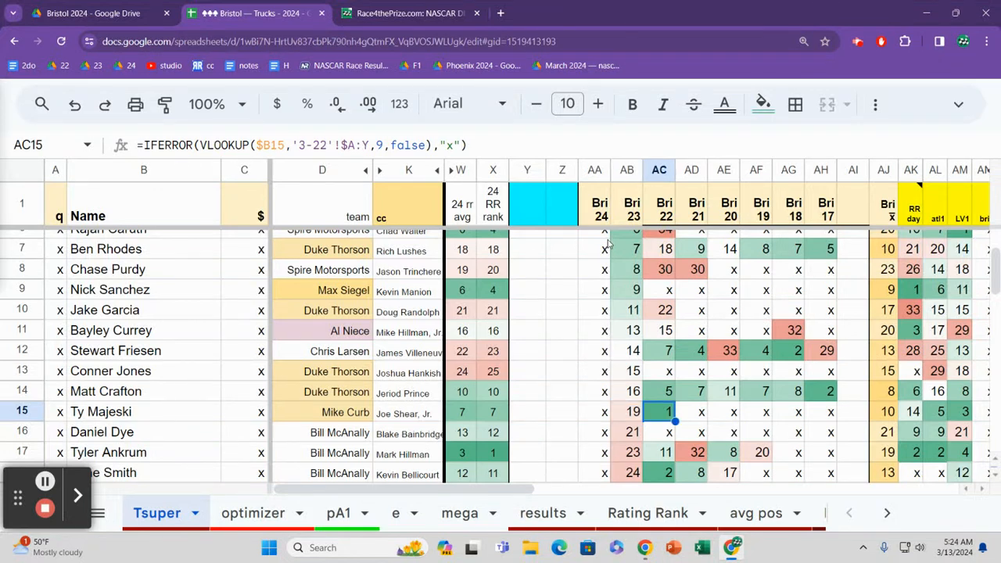
key(Down)
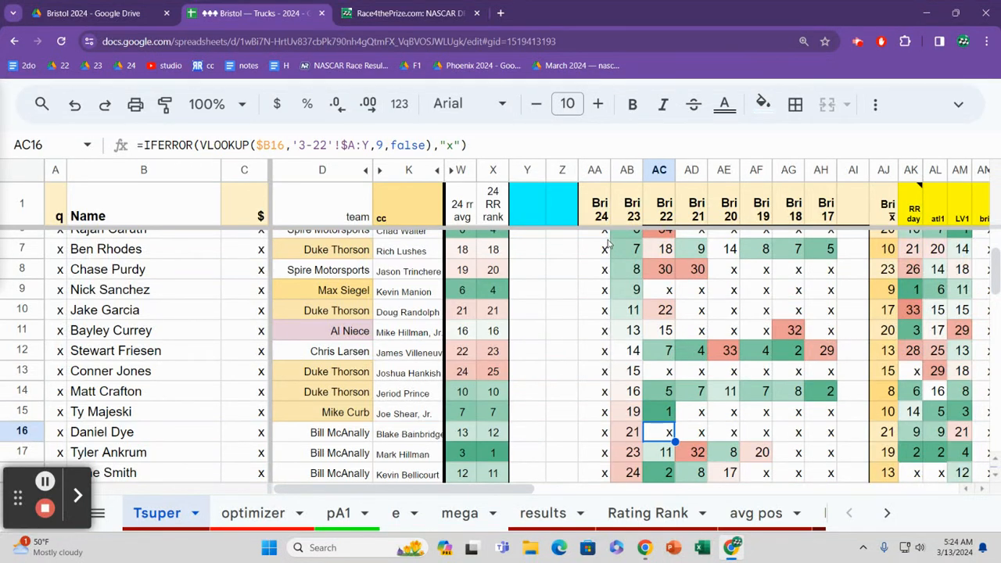
key(Left)
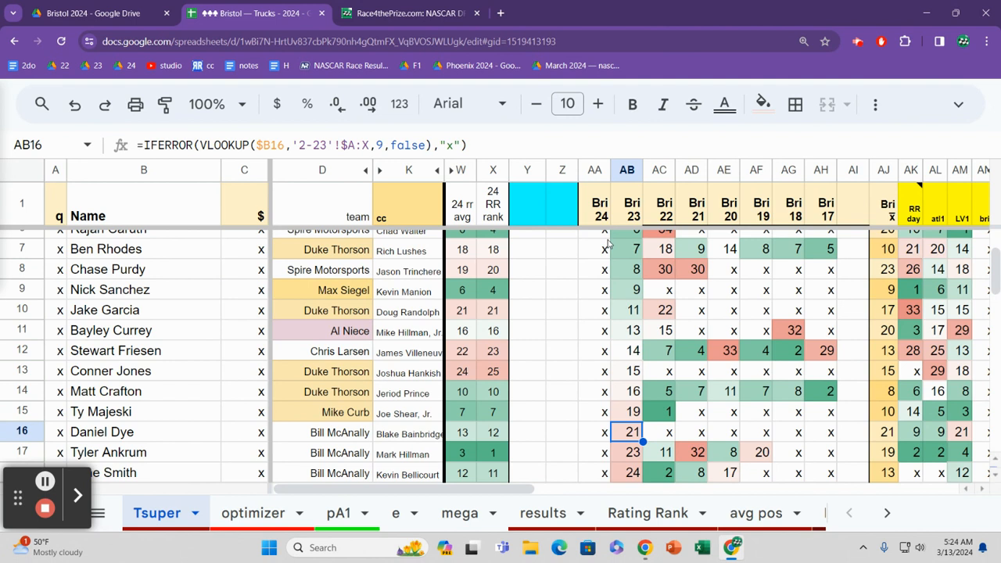
Step: Compare the Bri 23 results of the drivers in rows 17 and 18
key(Down)
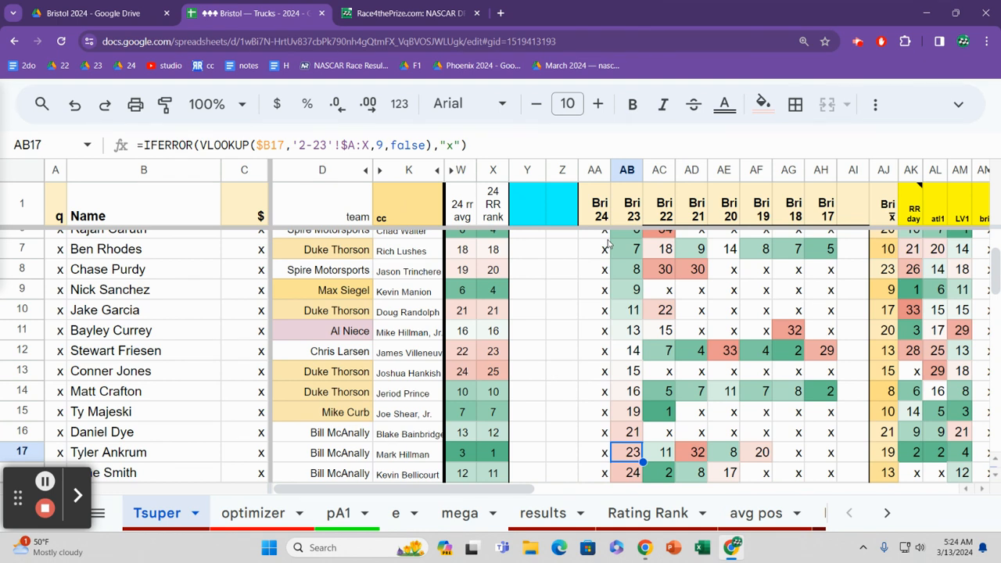
key(Down)
key(Down)
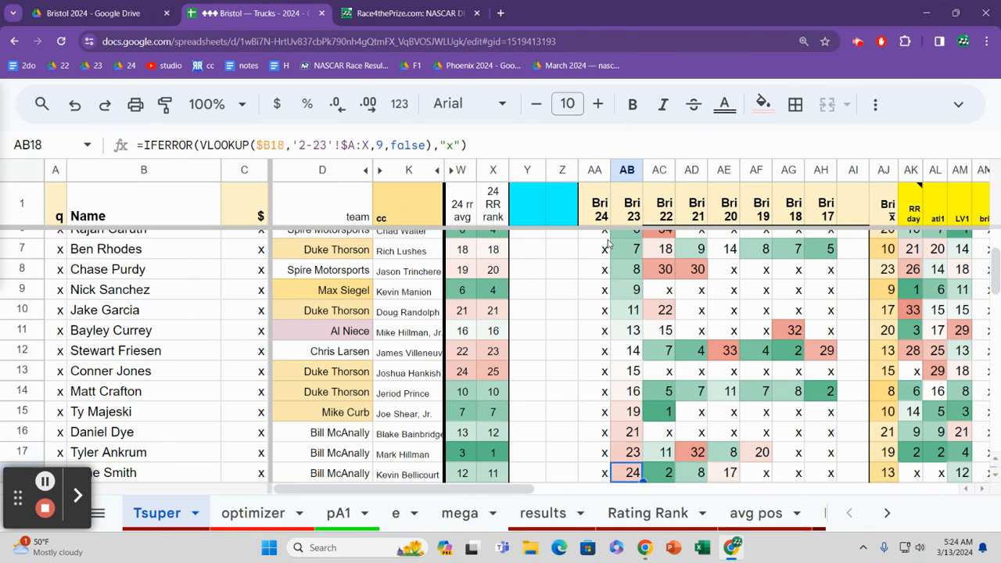
key(Up)
key(Up)
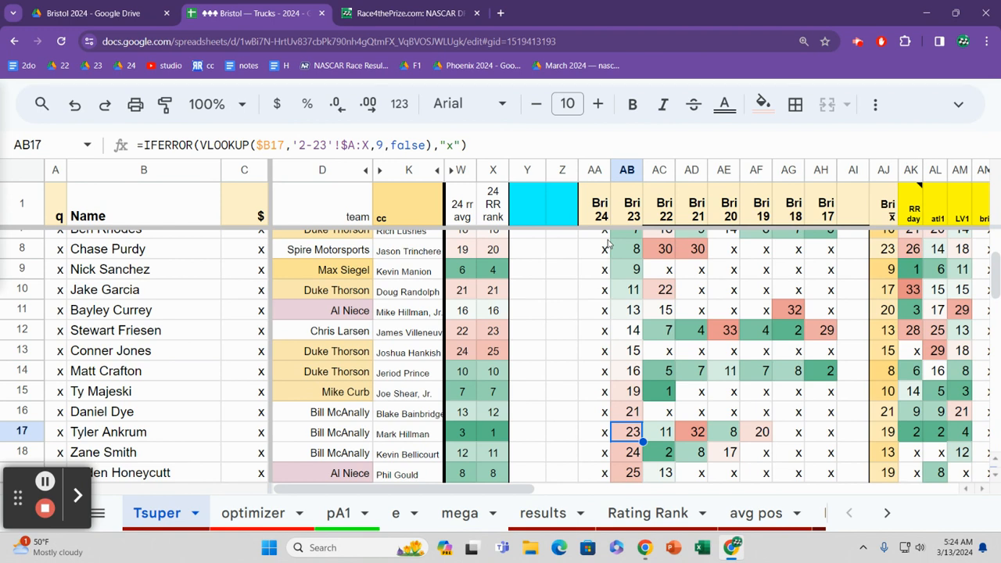
key(Down)
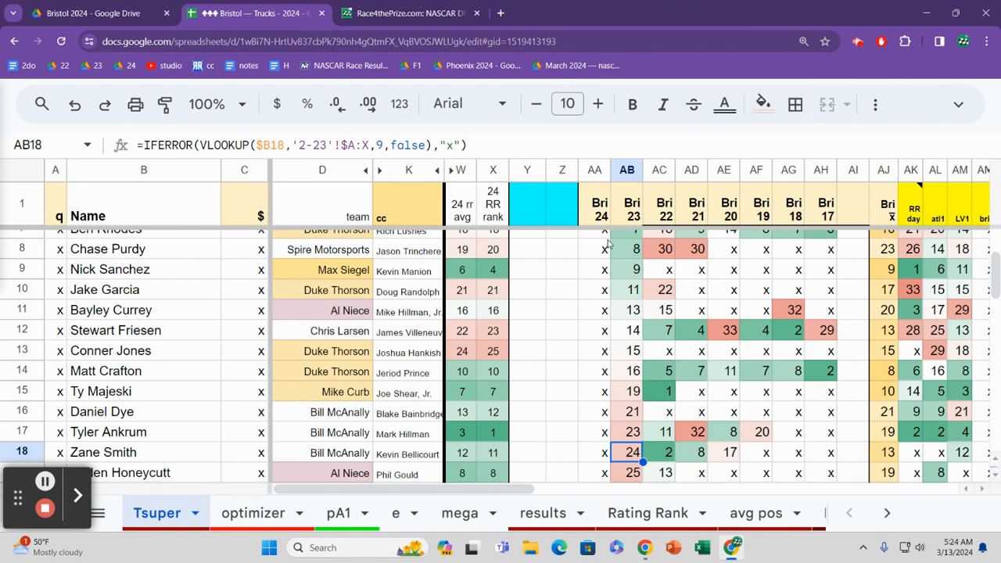
Step: Review the Bri 23 results in rows 19 to 22, going back over rows 19 and 20
key(Down)
key(Down)
key(Down)
key(Down)
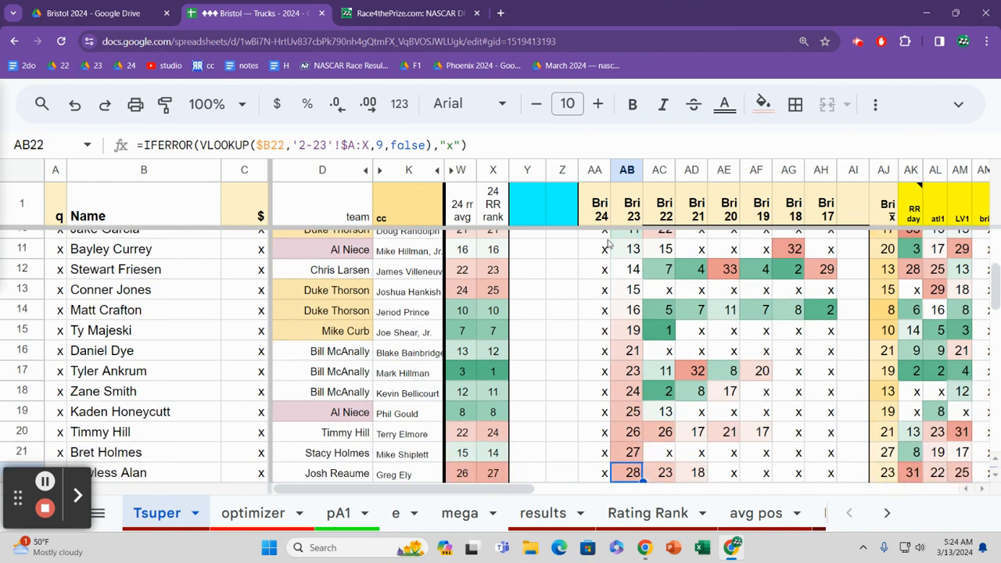
key(Up)
key(Up)
key(Up)
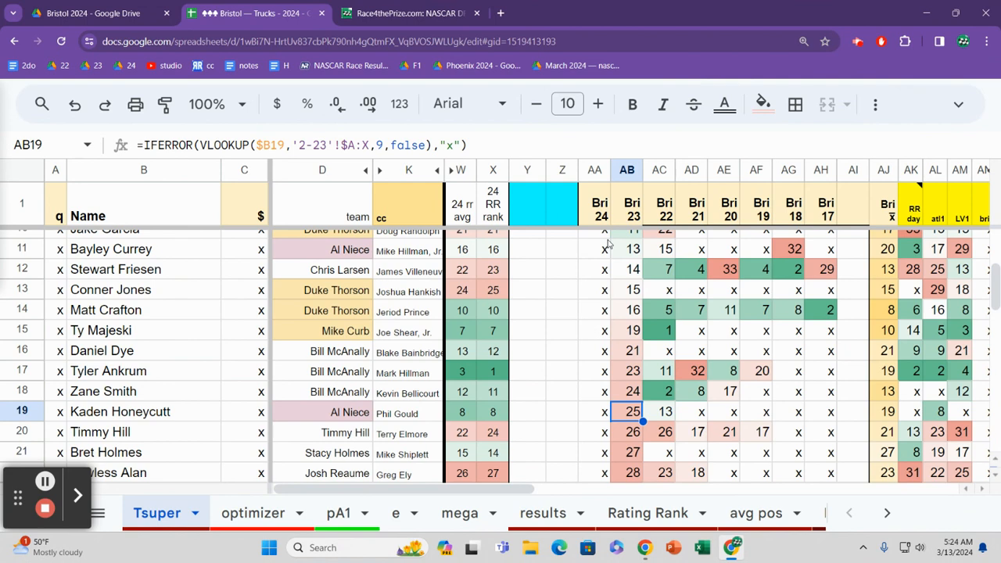
key(Down)
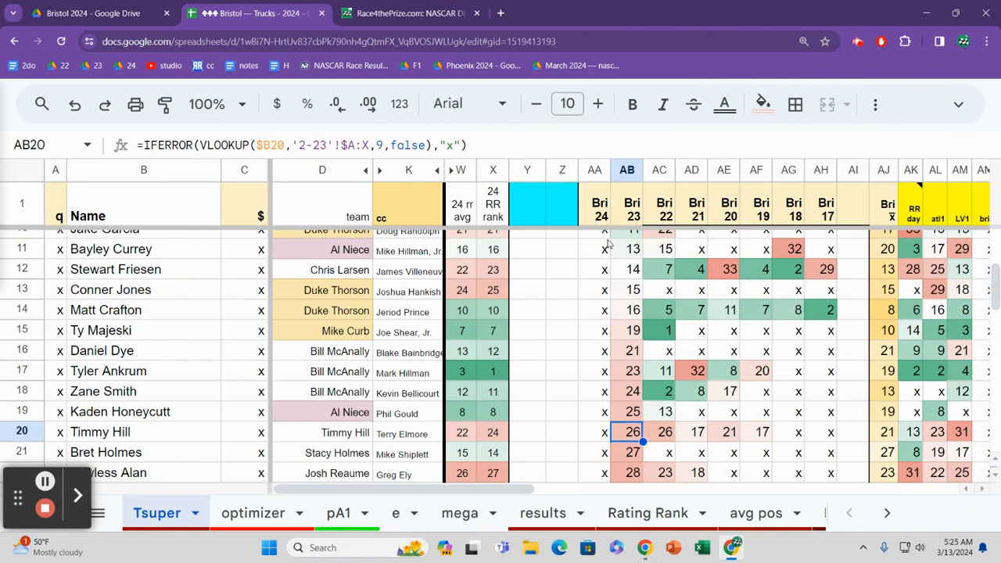
Step: Review the Bri 23 results below row 20, and return to the driver in row 23
key(Down)
key(Down)
key(Down)
key(Down)
key(Down)
key(Down)
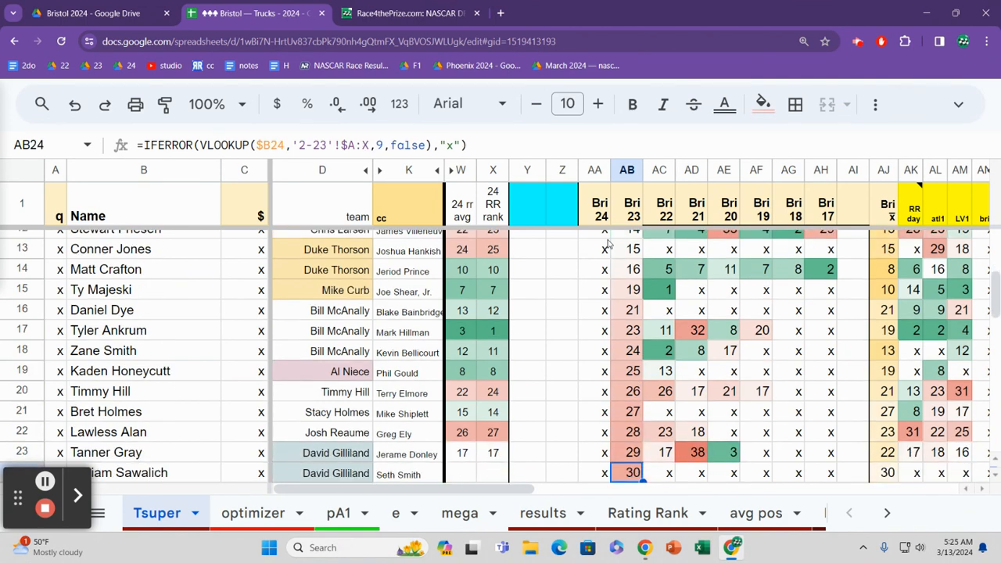
key(Up)
key(Up)
key(Up)
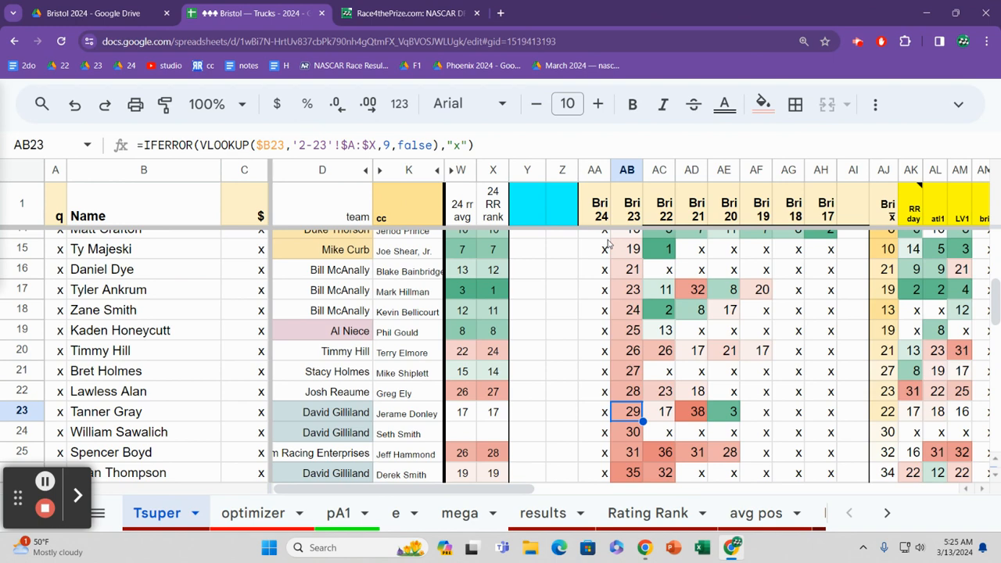
Step: Scan the Bri 23 column from row 23 down to row 32, and return to the driver in row 28
key(Down)
key(Down)
key(Down)
key(Down)
key(Down)
key(Down)
key(Down)
key(Down)
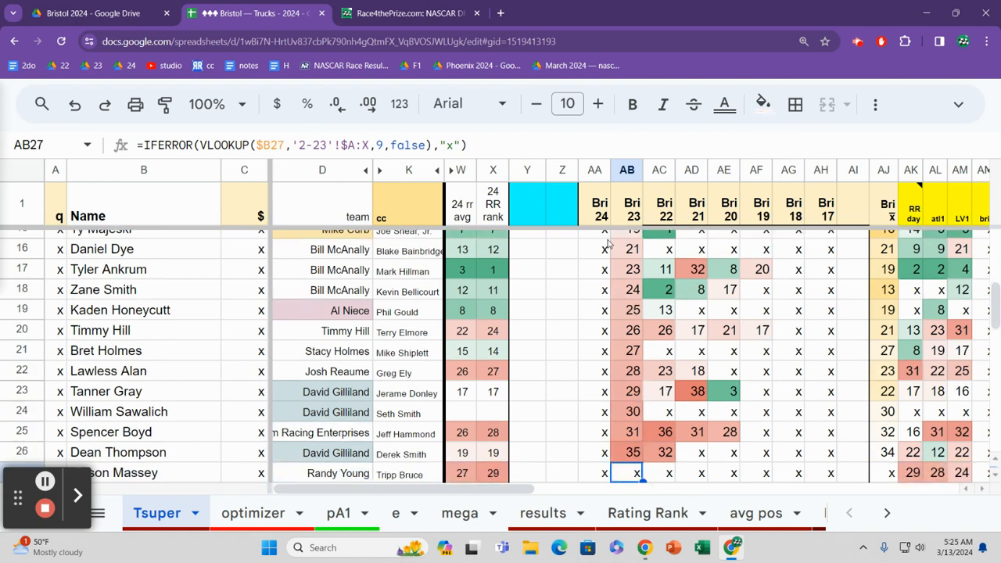
key(Down)
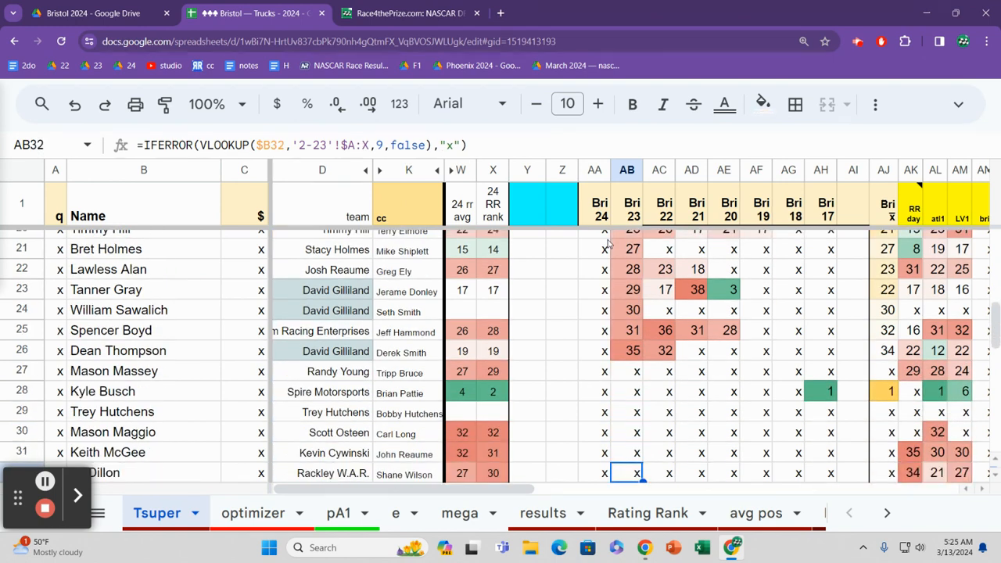
key(Up)
key(Up)
key(Up)
key(Up)
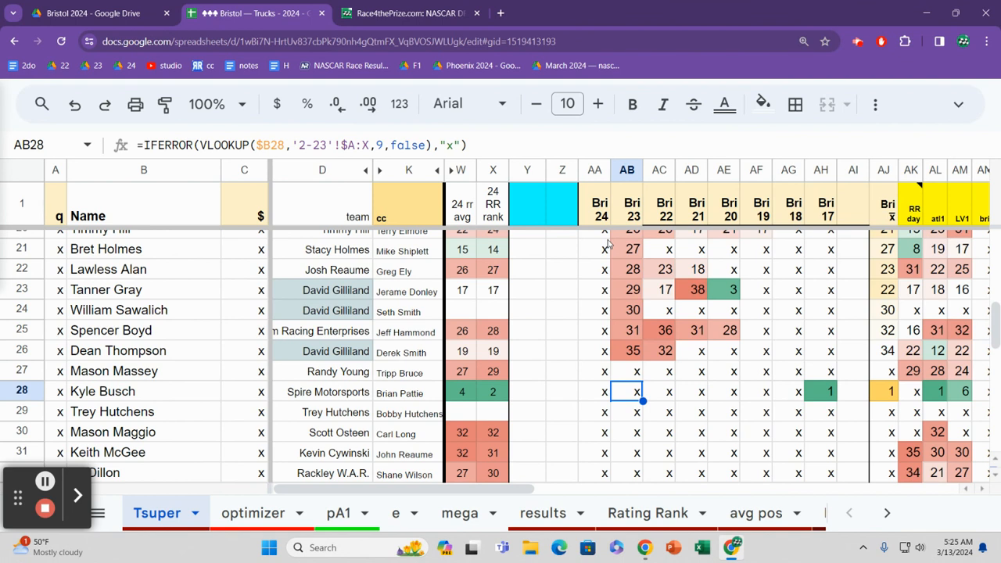
Step: Go through the drivers from row 28 to row 33 in the Bri 23 column, ending on row 32
key(Down)
key(Down)
key(Down)
key(Down)
key(Down)
key(Down)
key(Down)
key(Down)
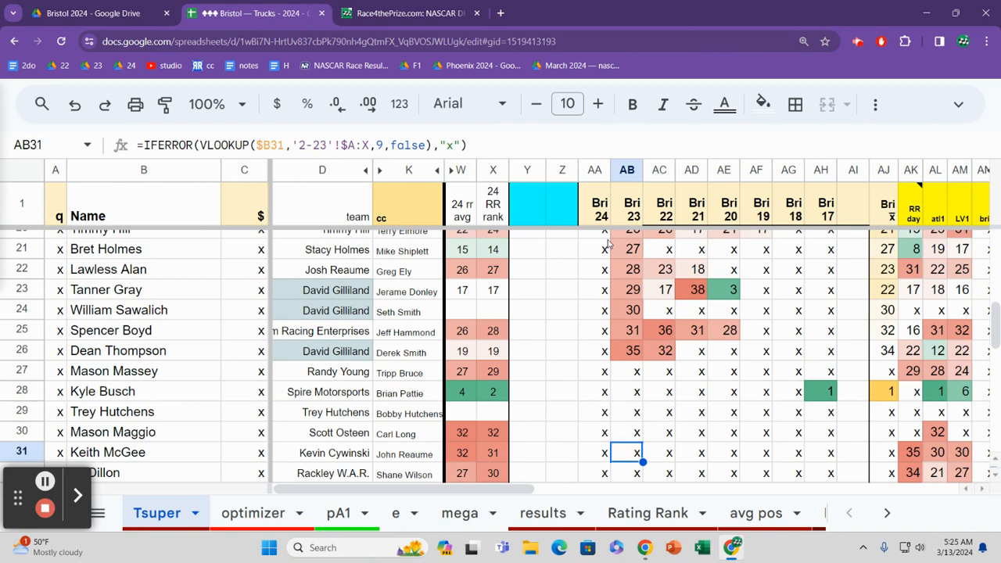
key(Up)
key(Up)
key(Up)
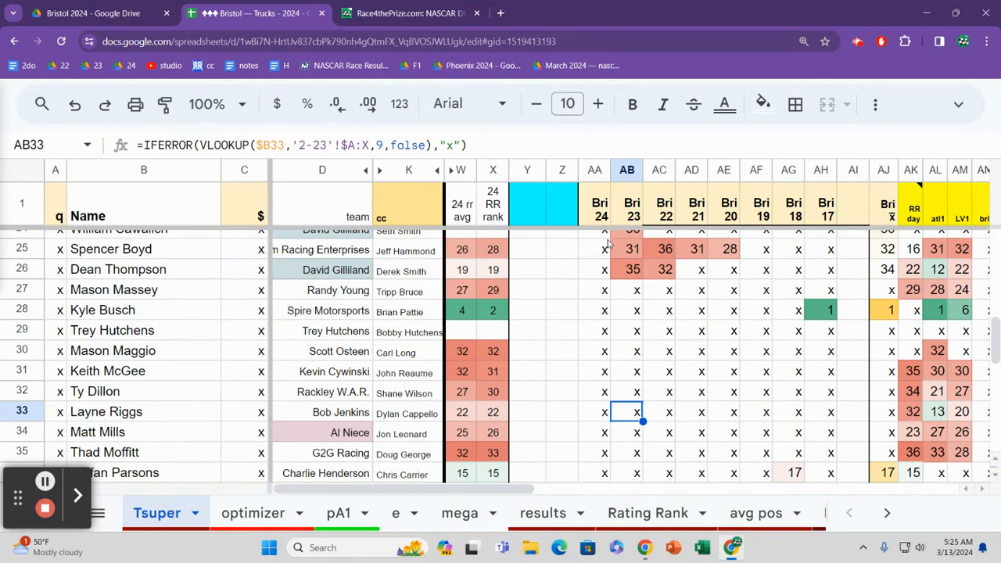
key(Up)
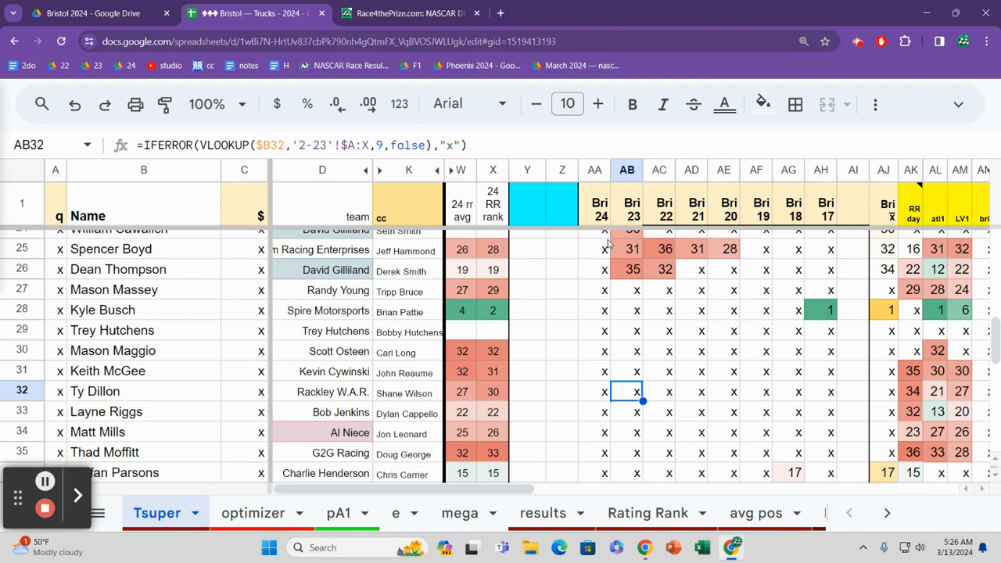
Step: Look up the crew chief and team of the driver in row 32
key(Left)
key(Left)
key(Left)
key(Left)
key(Left)
key(Left)
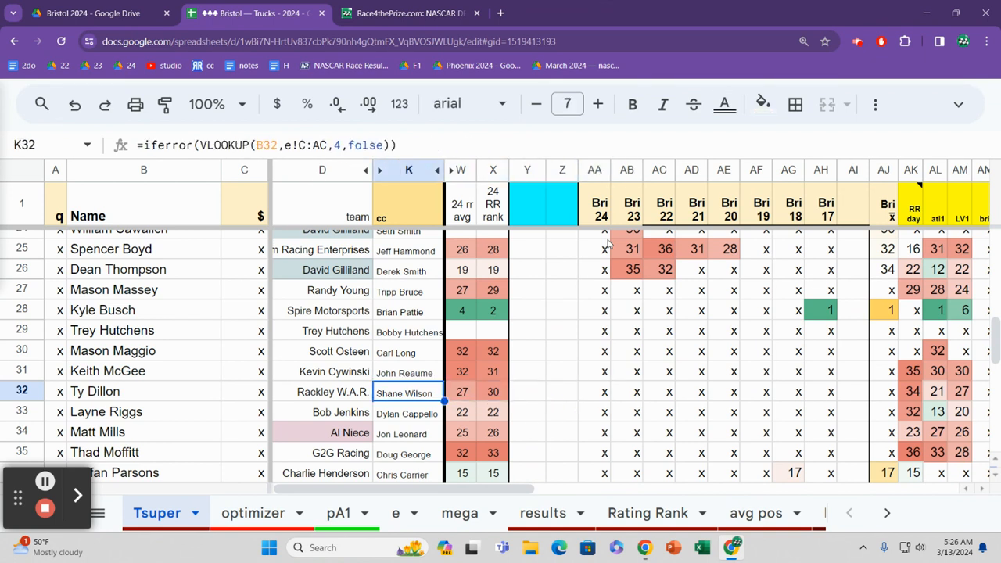
key(Left)
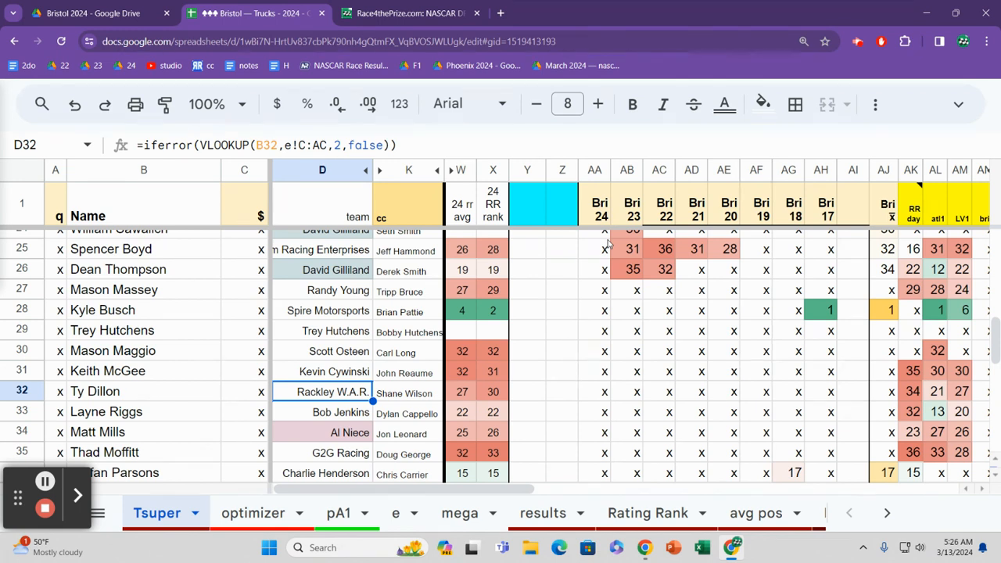
key(Right)
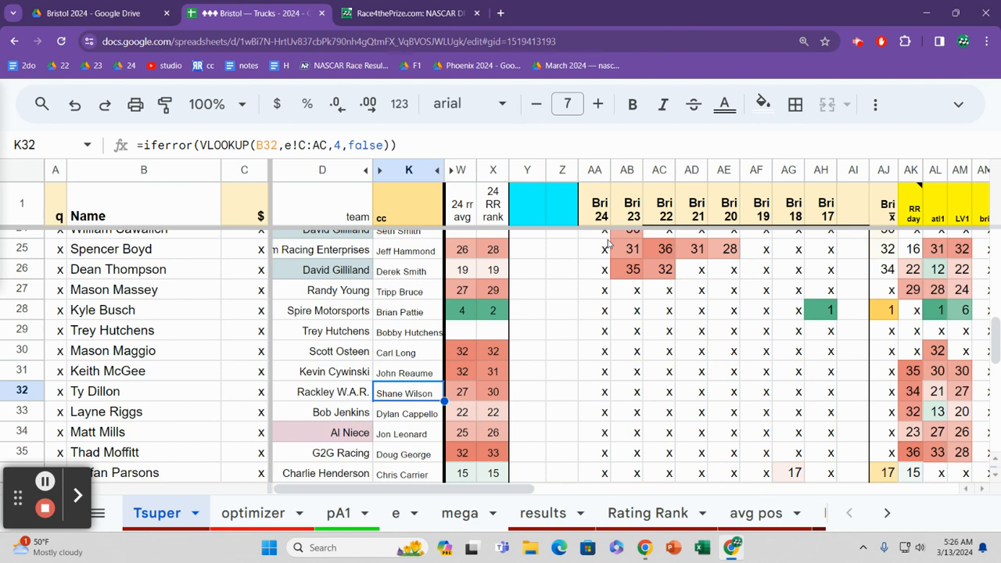
Step: Check the crew chiefs from row 32 up to row 26 and back down to row 32
key(Up)
key(Up)
key(Up)
key(Up)
key(Up)
key(Up)
key(Up)
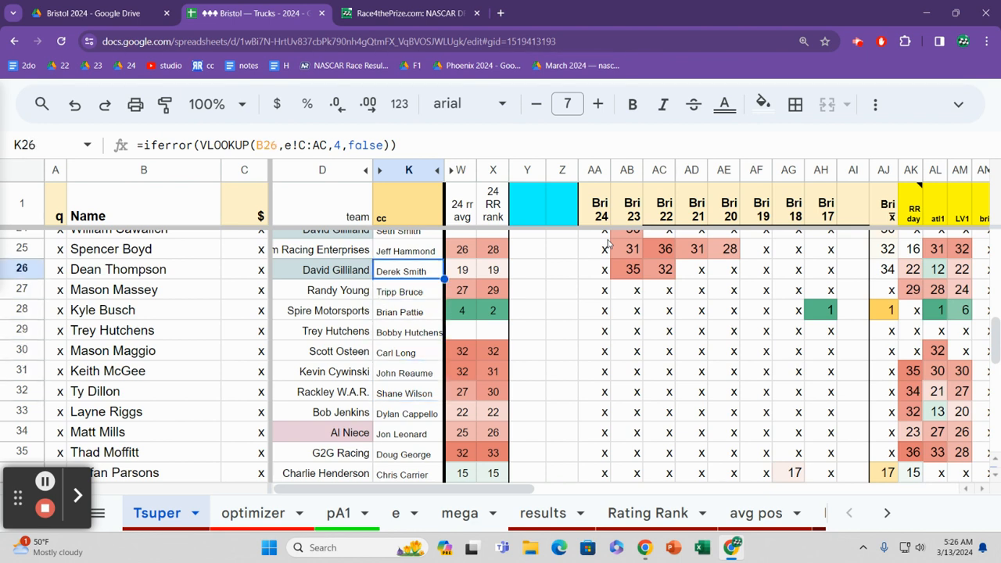
key(Down)
key(Down)
key(Down)
key(Down)
key(Down)
key(Down)
key(Down)
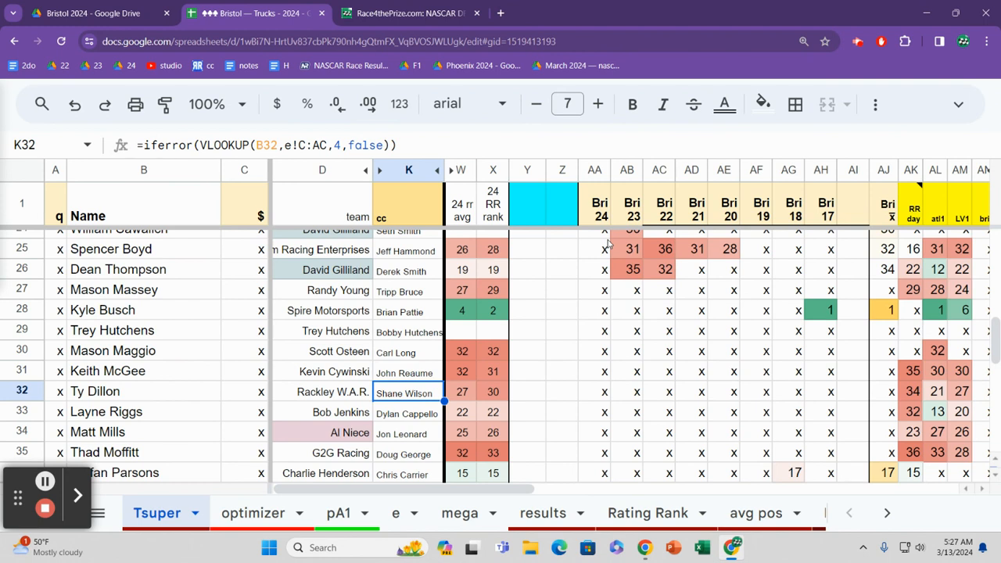
Step: Follow the crew chief column to the end of the driver list, and check the team in row 36
key(Down)
key(Down)
key(Down)
key(Down)
key(Down)
key(Down)
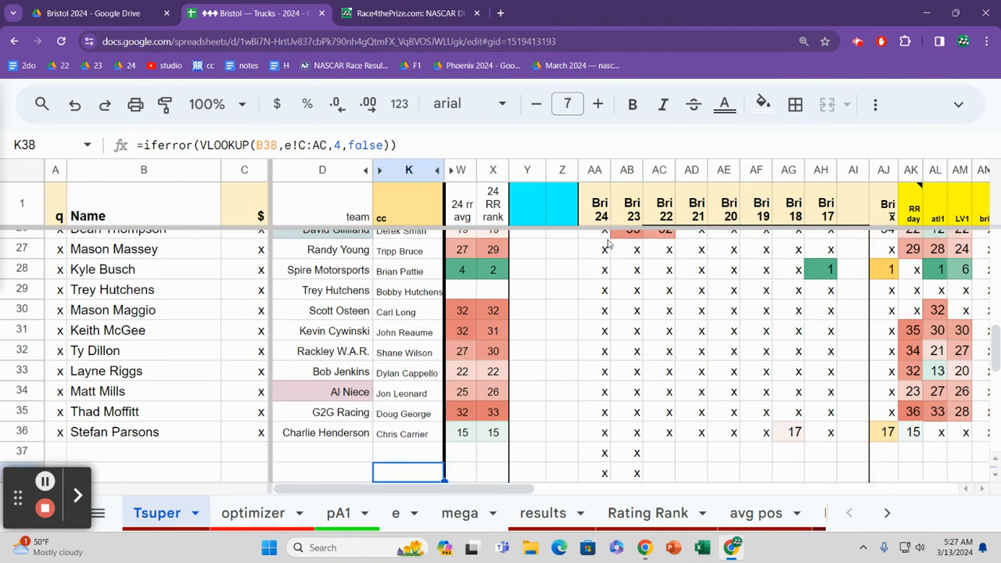
key(Up)
key(Up)
key(Left)
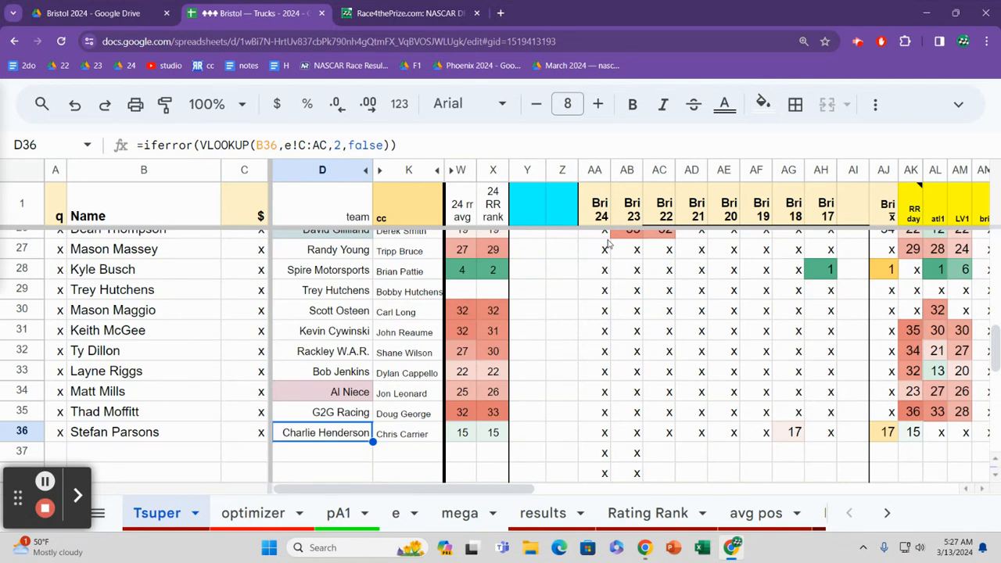
Step: Read across row 34 from the team to the LV1 value
key(Up)
key(Up)
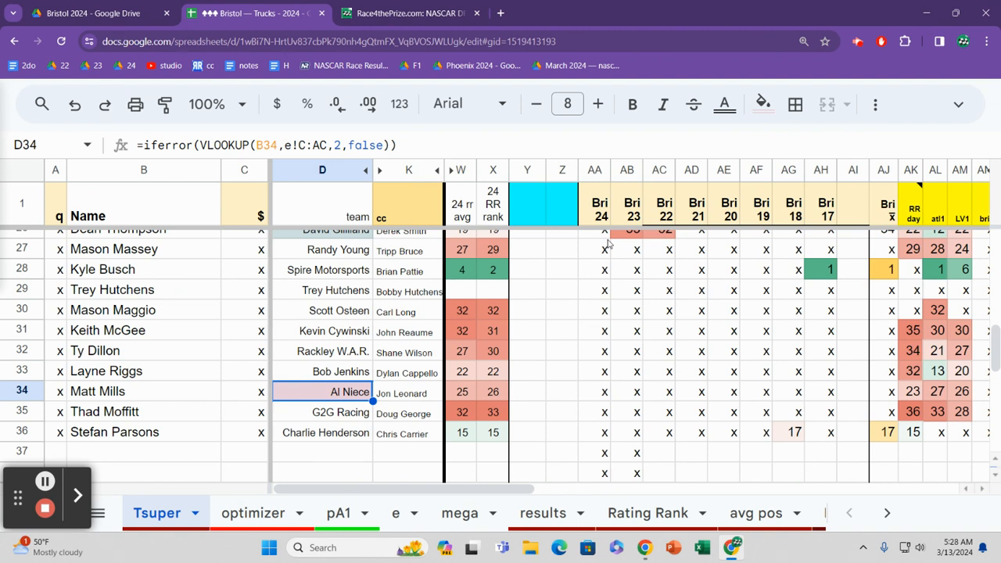
key(Right)
key(Right)
key(Right)
key(Right)
key(Right)
key(Right)
key(Right)
key(Right)
key(Right)
key(Right)
key(Right)
key(Right)
key(Right)
key(Right)
key(Right)
key(Right)
key(Right)
key(Right)
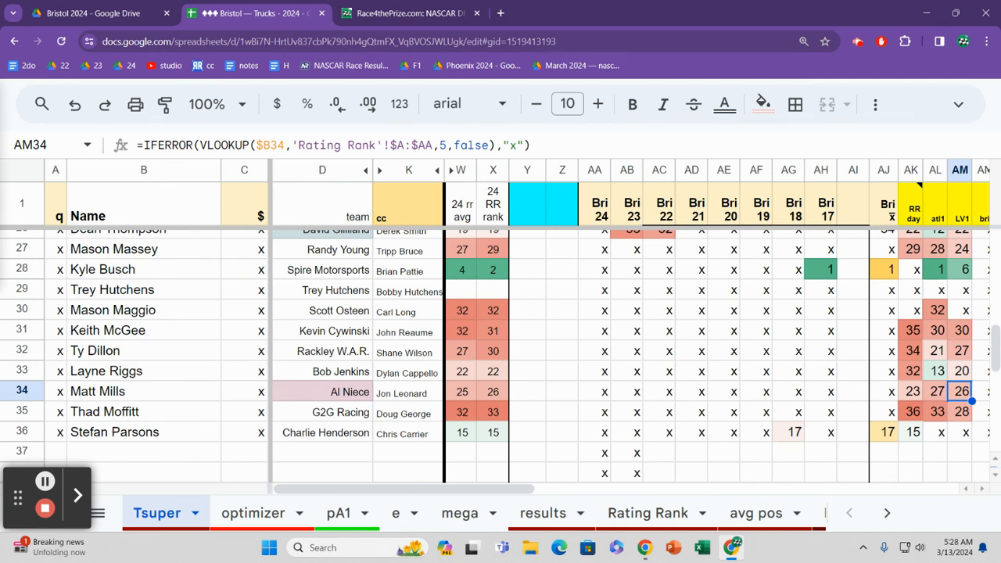
Step: Open the 2-23 race results sheet
click(888, 513)
click(888, 513)
click(888, 513)
click(891, 513)
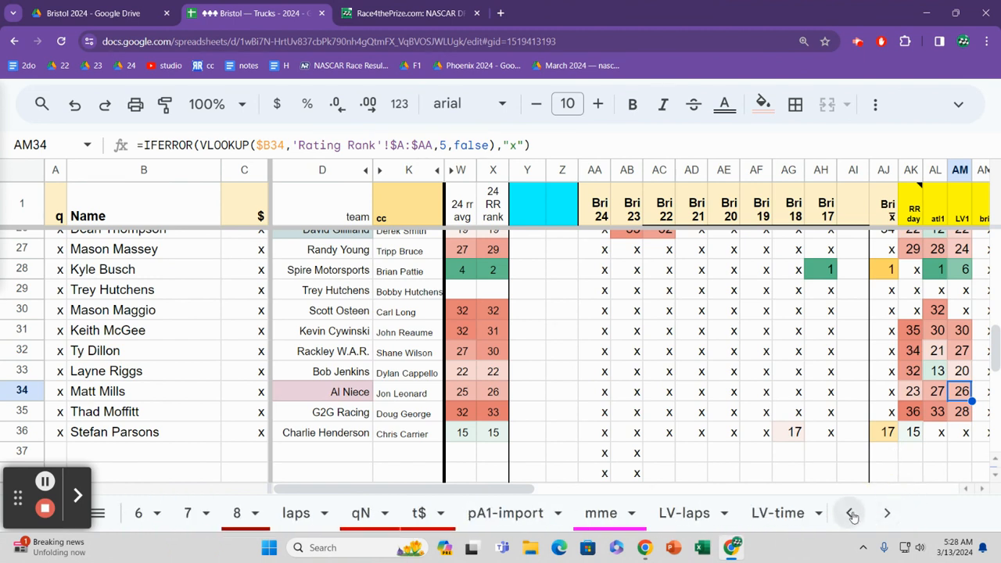
click(851, 513)
click(852, 513)
click(540, 514)
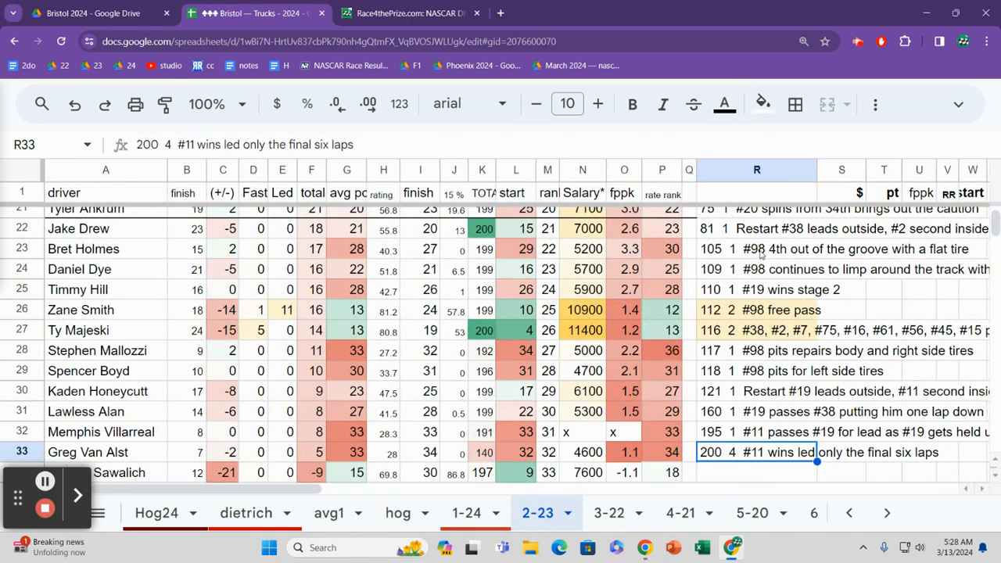
Step: Go through the race notes in column R and return to the top of that column
click(761, 255)
key(Up)
key(ctrl+Up)
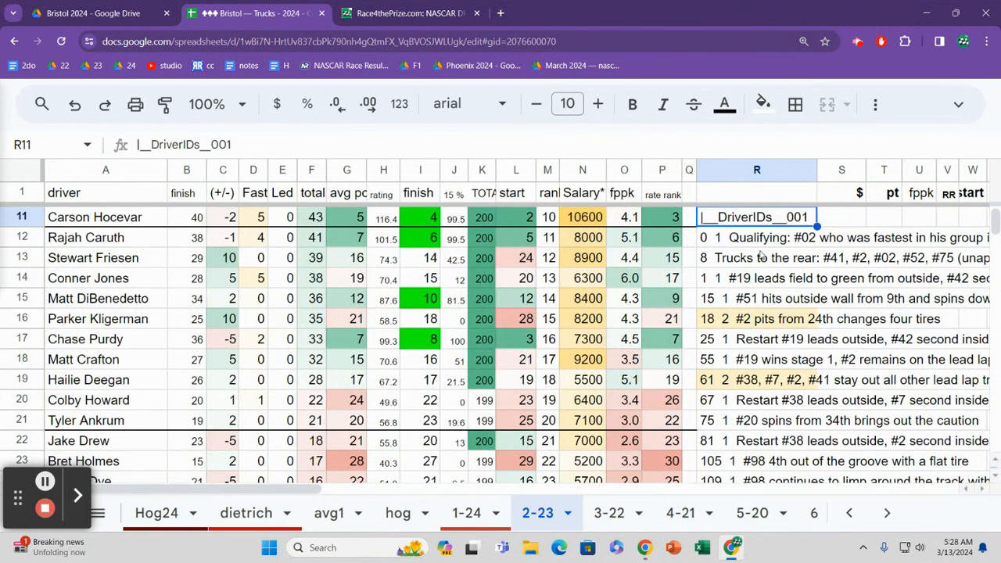
key(Down)
key(Down)
key(Down)
key(Down)
key(Down)
key(Down)
key(Down)
key(Down)
key(Down)
key(Down)
key(Down)
key(Down)
key(Down)
key(Down)
key(Down)
key(Down)
key(Down)
key(Down)
key(Down)
key(Down)
key(Up)
key(Up)
key(Up)
key(Up)
key(Up)
key(Up)
key(Up)
key(Up)
key(Up)
key(Up)
key(Up)
key(Up)
key(Up)
key(Up)
key(Up)
key(Up)
key(Up)
key(Up)
key(Up)
key(Up)
key(Up)
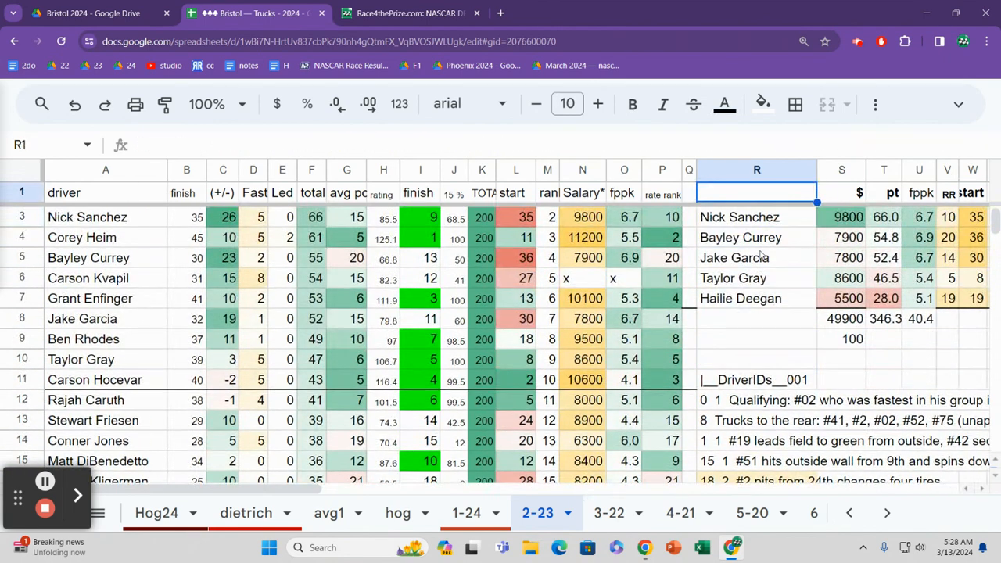
Step: Read across row 2 of the six-driver lineup table to the finish, and return to the salary
key(Down)
key(Right)
key(Right)
key(Right)
key(Right)
key(Right)
key(Right)
key(Right)
key(Right)
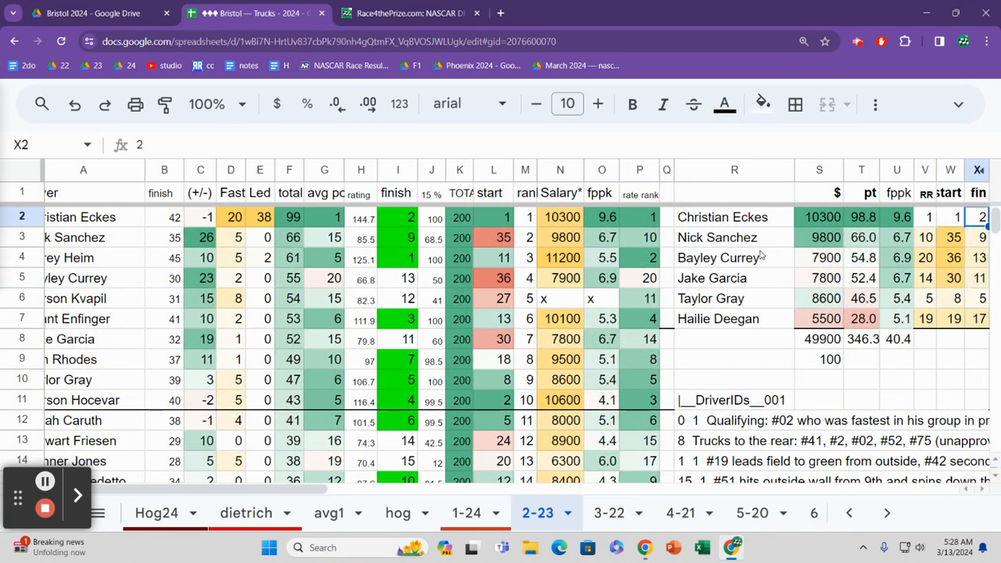
key(Left)
key(Left)
key(Left)
key(Left)
key(Left)
key(Left)
key(Left)
key(Left)
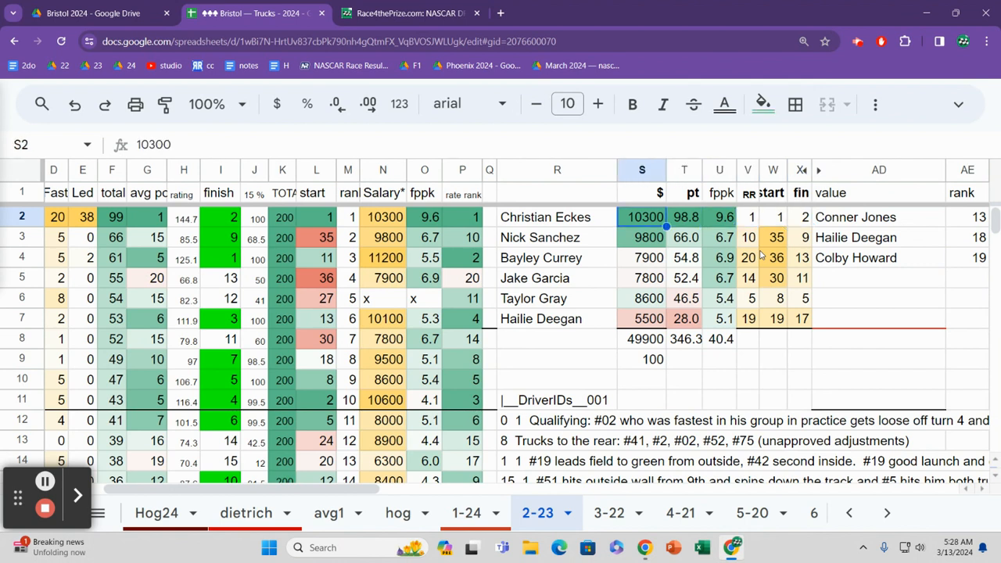
Step: Check the salaries in rows 2 and 3 of the lineup table, and follow the pt column to row 4
key(Down)
key(Up)
key(Right)
key(Right)
key(Down)
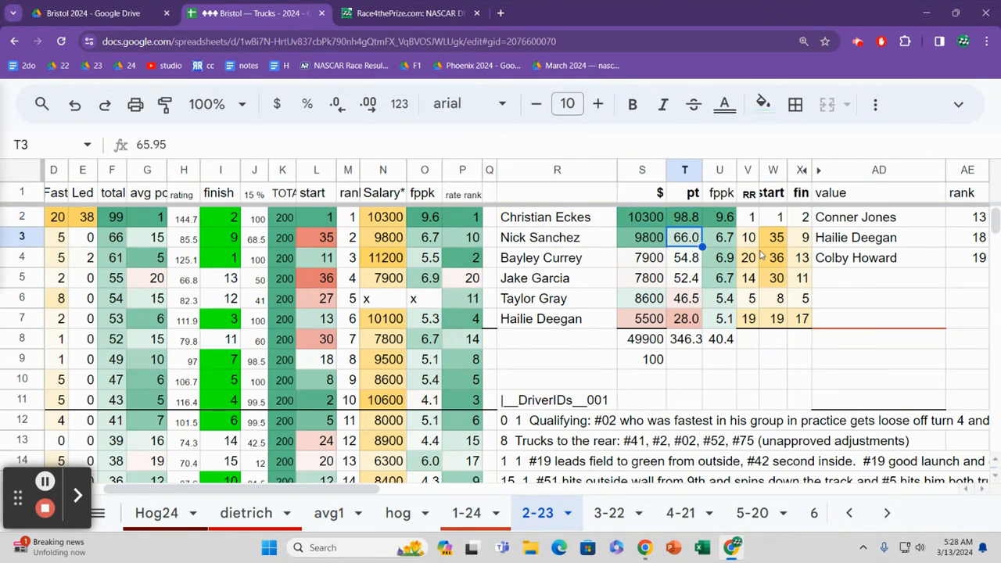
key(Down)
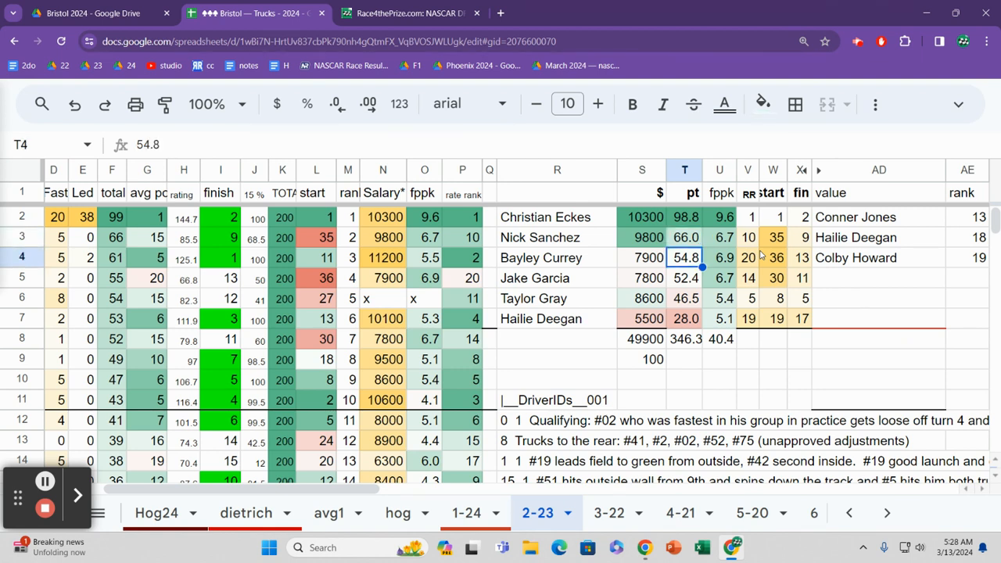
Step: Read row 4 of the lineup table through the start and finish, and return to its salary
key(Right)
key(Right)
key(Right)
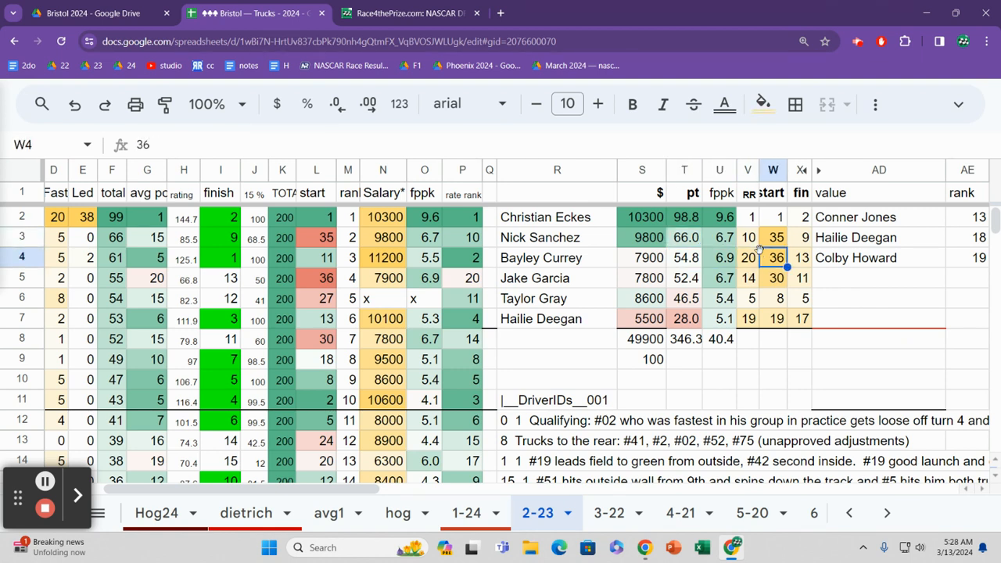
key(Right)
key(Left)
key(Left)
key(Left)
key(Left)
key(Left)
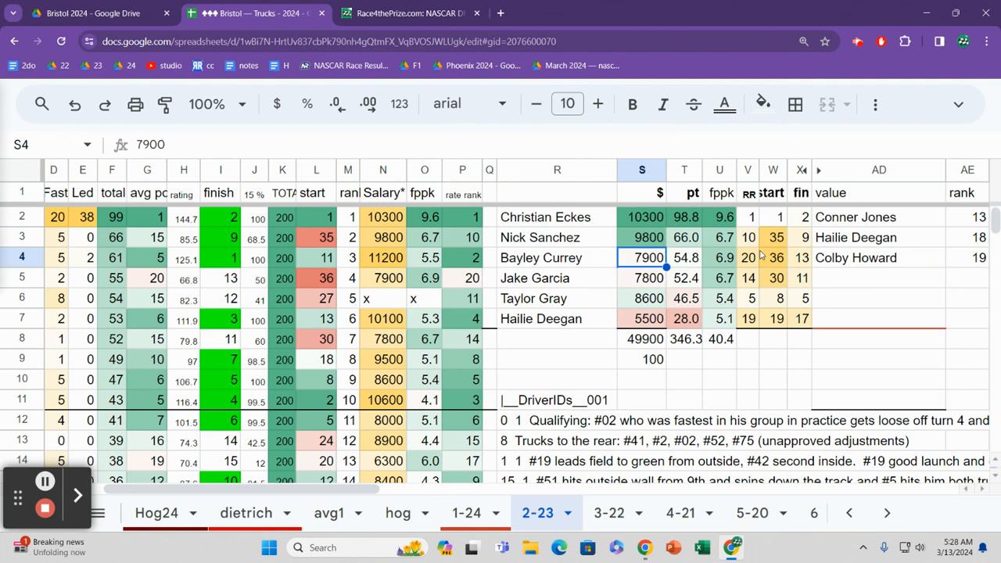
Step: Compare the starting and finishing positions in row 4 of the lineup table
key(Right)
key(Right)
key(Right)
key(Right)
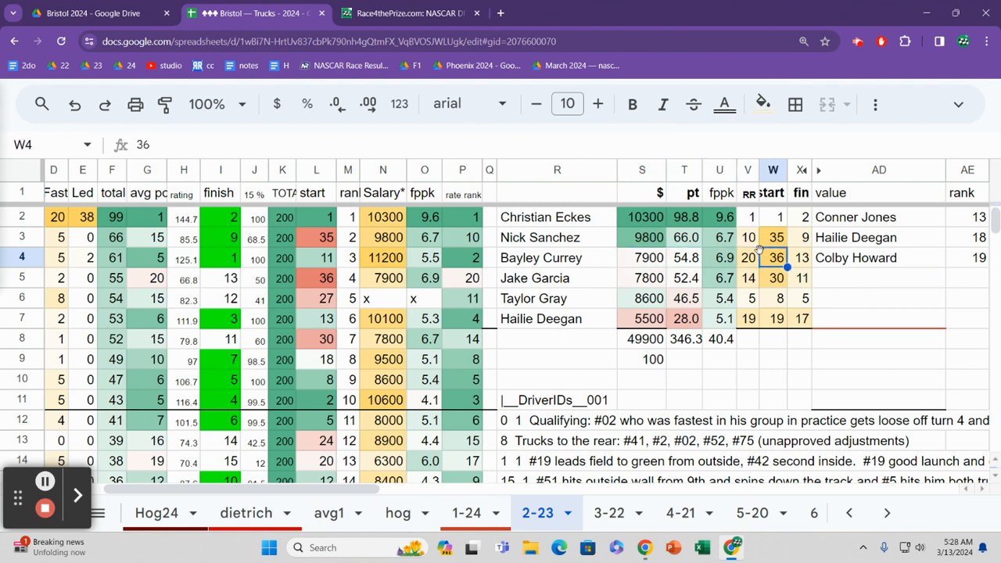
key(Right)
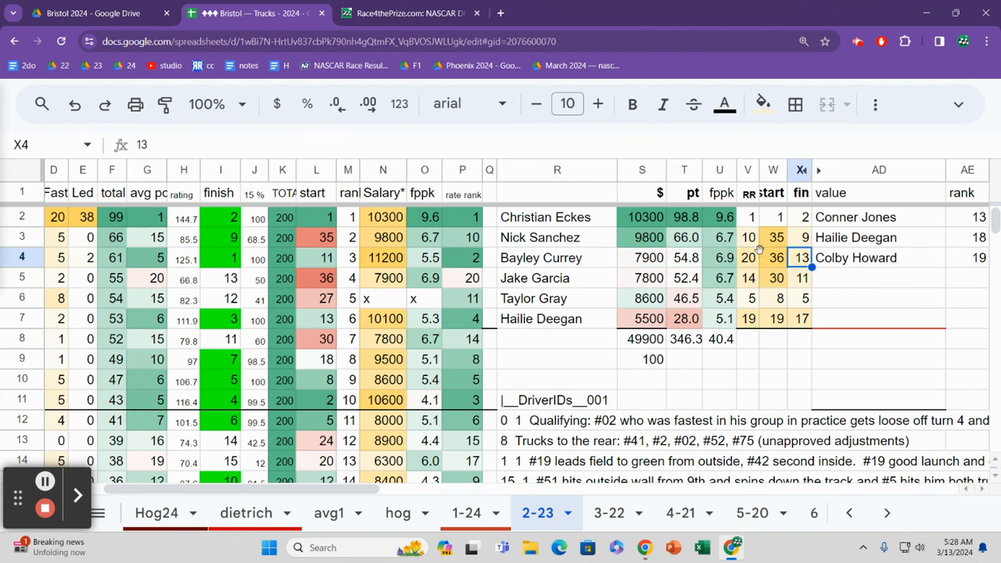
key(Left)
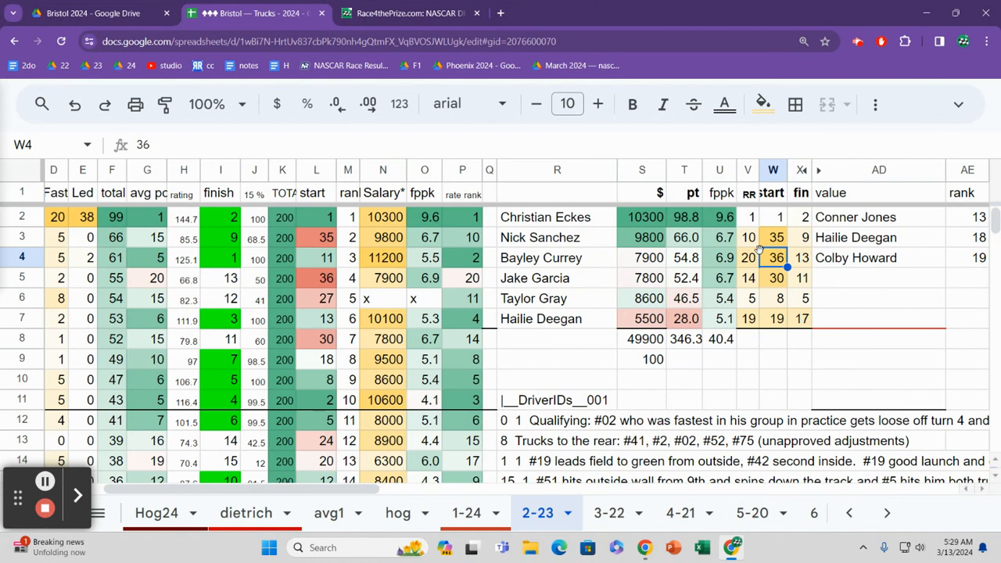
Step: Read row 5 of the lineup table from the start and finish back to the driver name
key(Down)
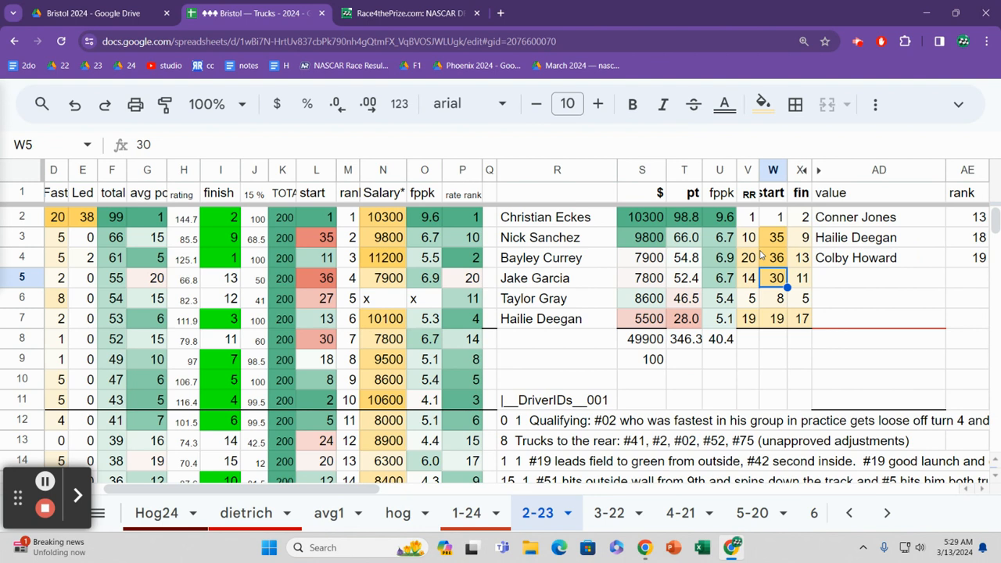
key(Right)
key(Left)
key(Left)
key(Left)
key(Left)
key(Left)
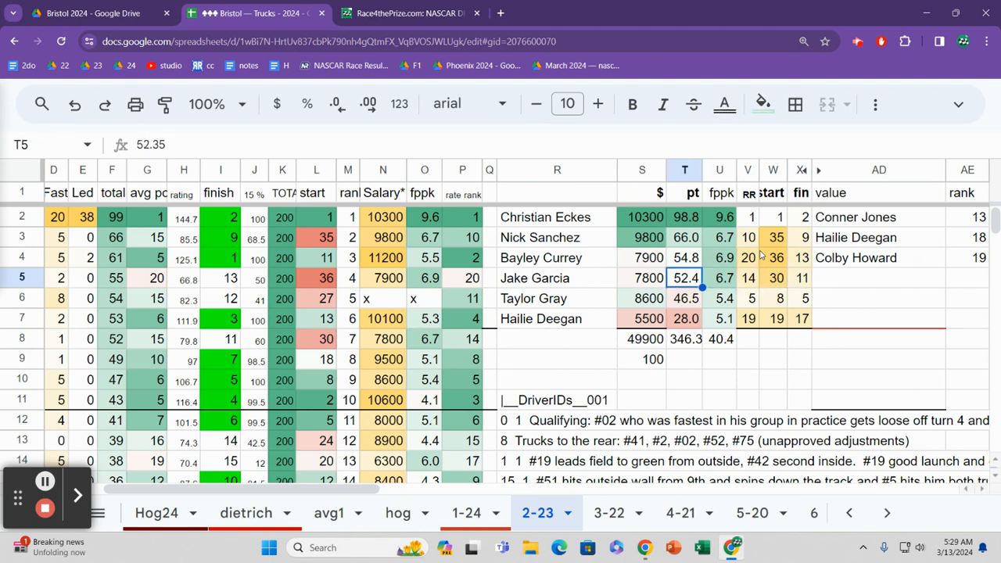
key(Left)
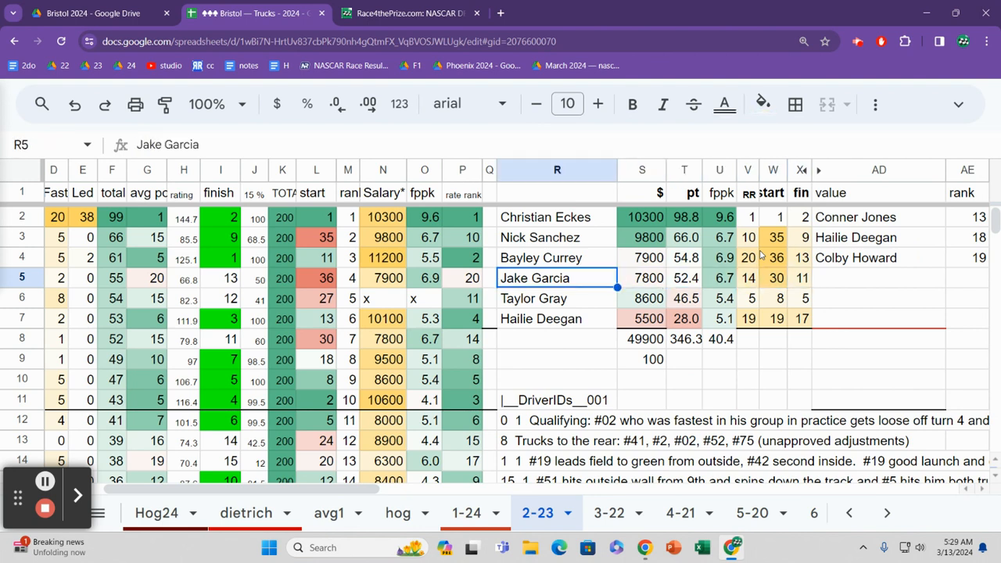
Step: Compare the lineup salaries in rows 4 to 6, and check the starting position in row 6
key(Up)
key(Right)
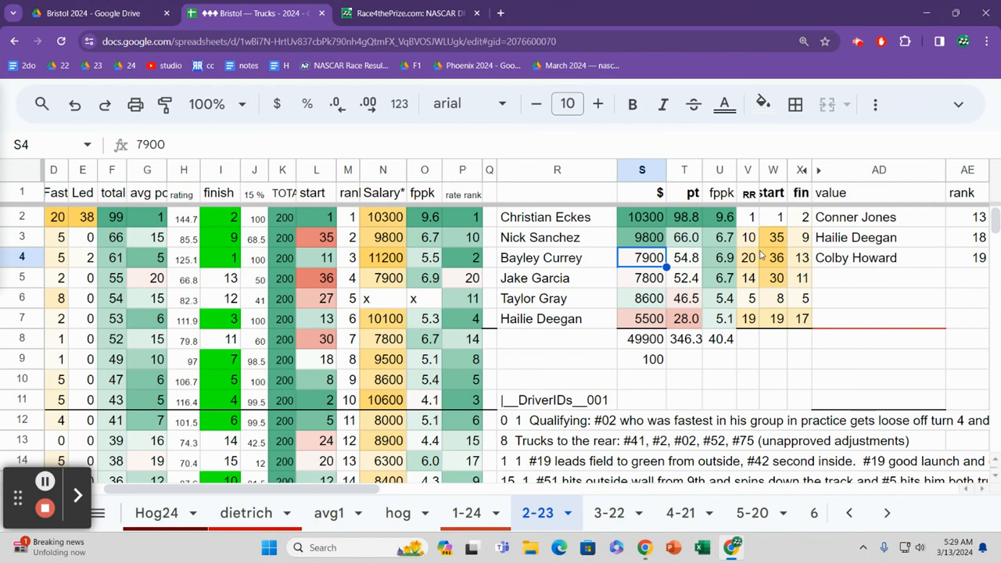
key(Down)
key(Down)
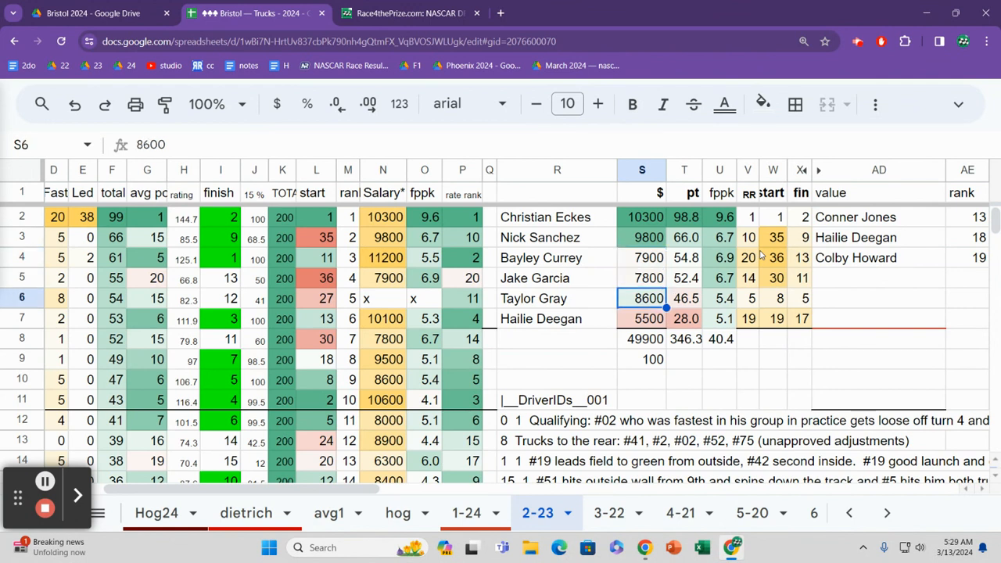
key(Right)
key(Right)
key(Right)
key(Right)
key(Right)
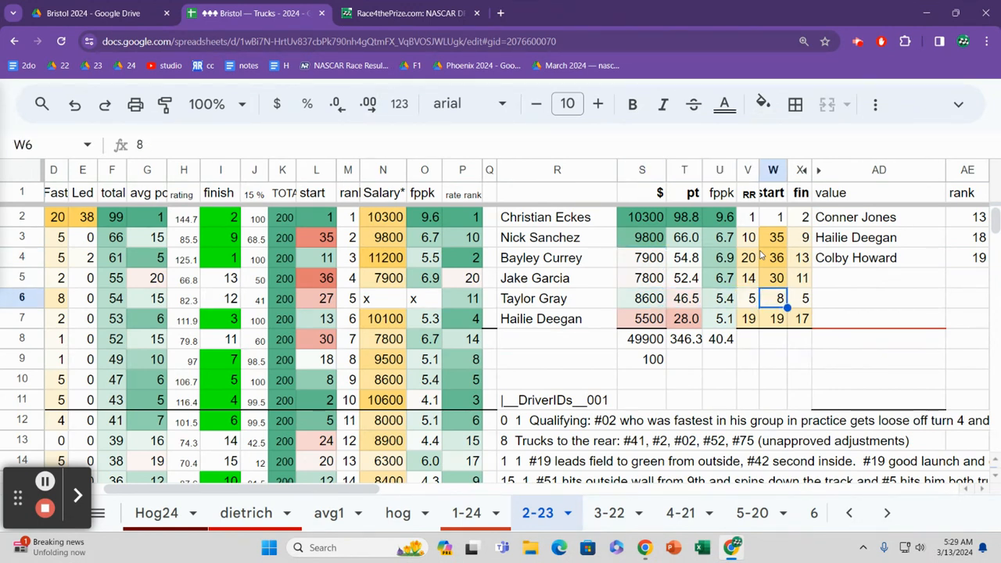
Step: Check the salary and starting position of the driver in row 7 of the lineup table
key(Down)
key(Left)
key(Left)
key(Left)
key(Left)
key(Left)
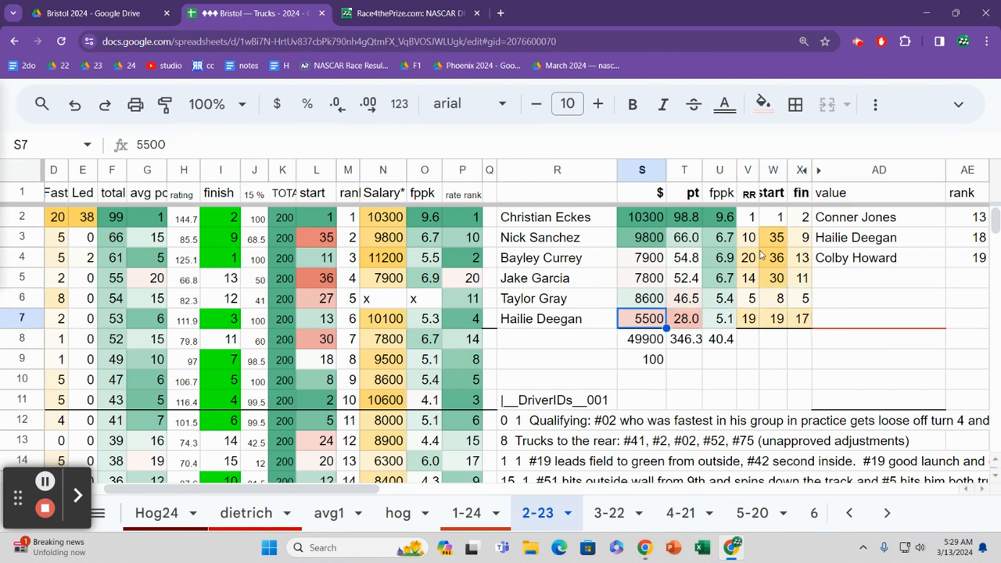
key(Right)
key(Right)
key(Right)
key(Right)
key(Right)
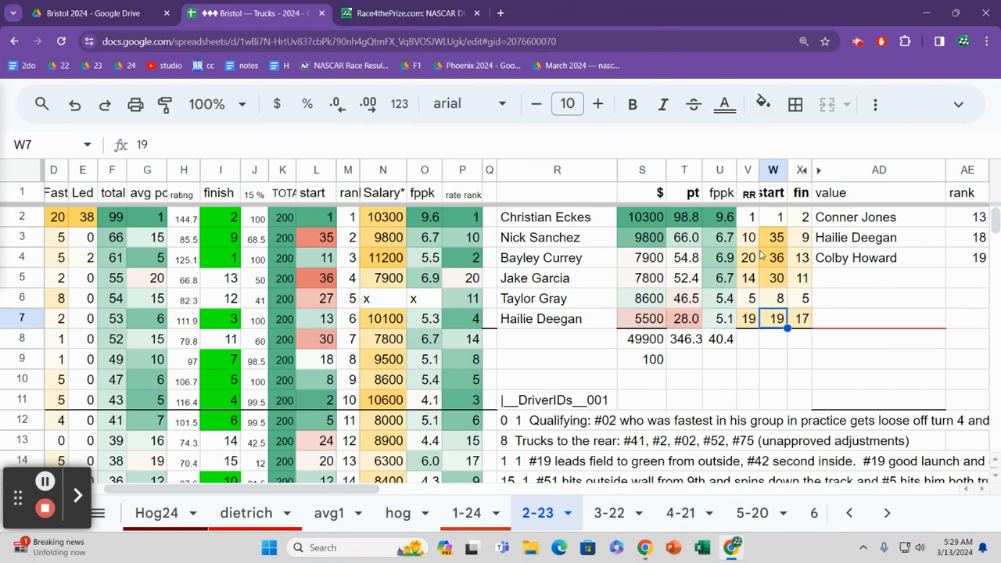
Step: Read row 7 of the lineup table from the driver name to the finish, and compare it with the start
key(Left)
key(Left)
key(Left)
key(Left)
key(Right)
key(Right)
key(Right)
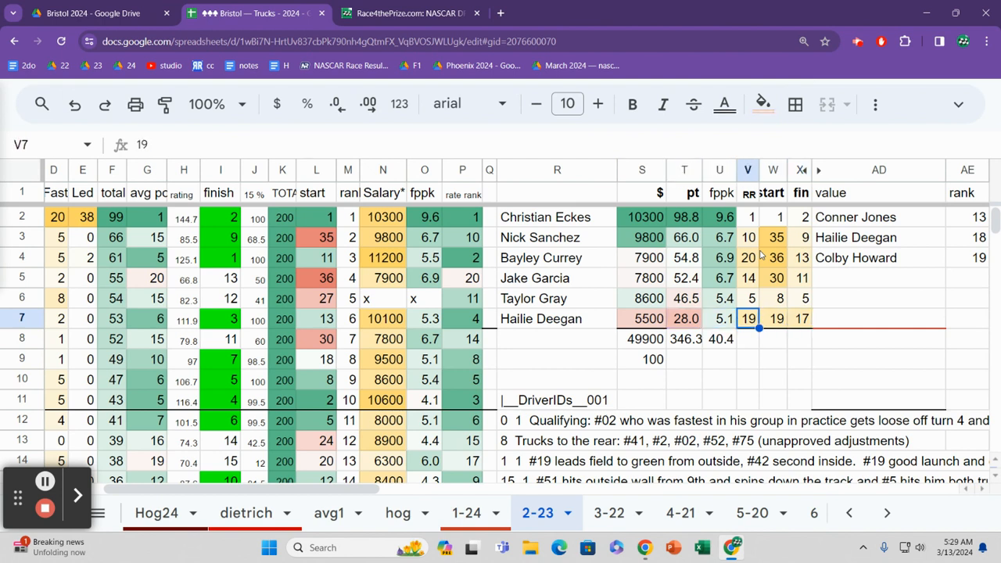
key(Right)
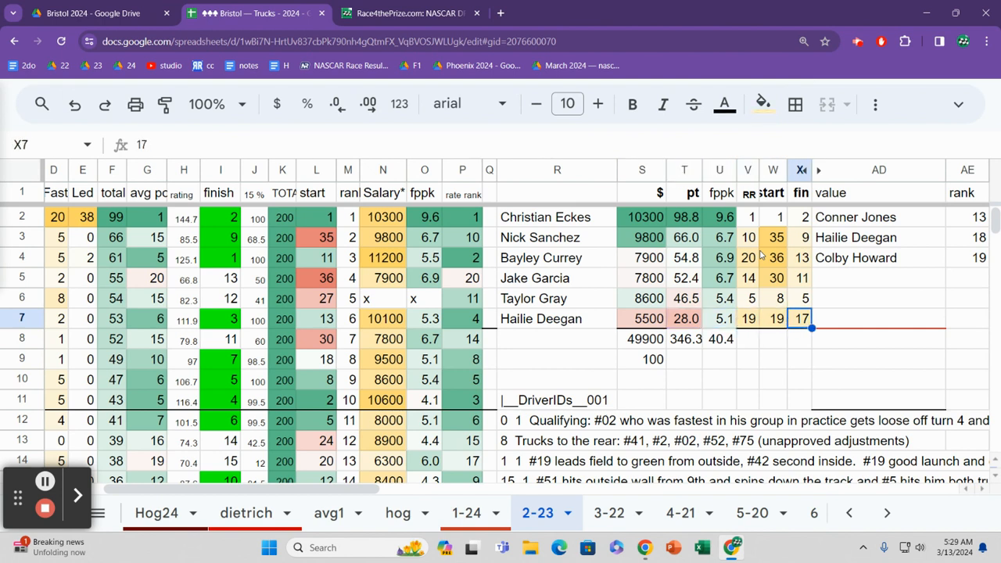
key(Left)
key(Right)
key(Left)
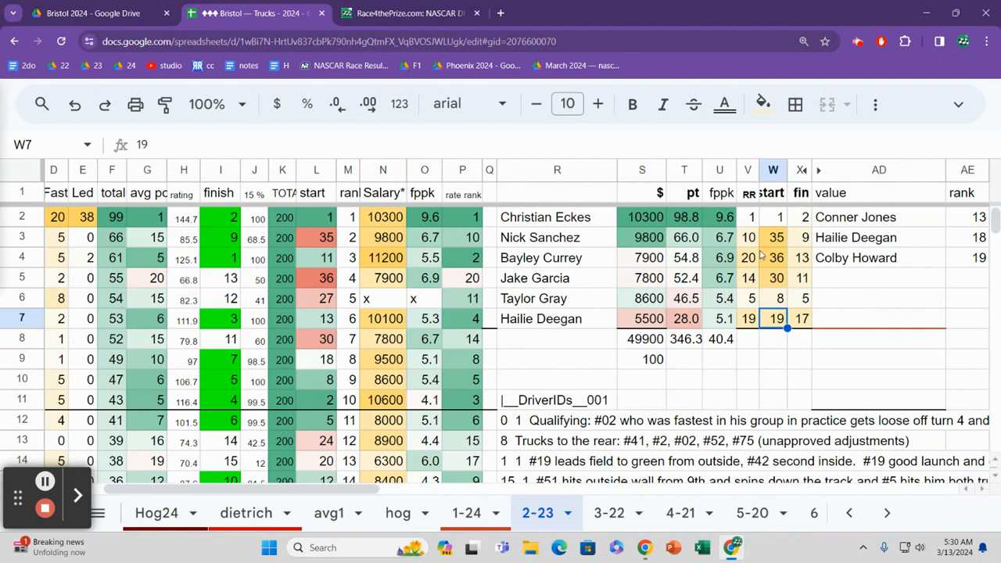
Step: Go back along row 7 to the driver name in the main results table
key(Left)
key(Left)
key(Left)
key(Left)
key(Left)
key(Left)
key(Left)
key(Left)
key(Left)
key(Left)
key(Left)
key(Left)
key(Left)
key(Left)
key(Left)
key(Left)
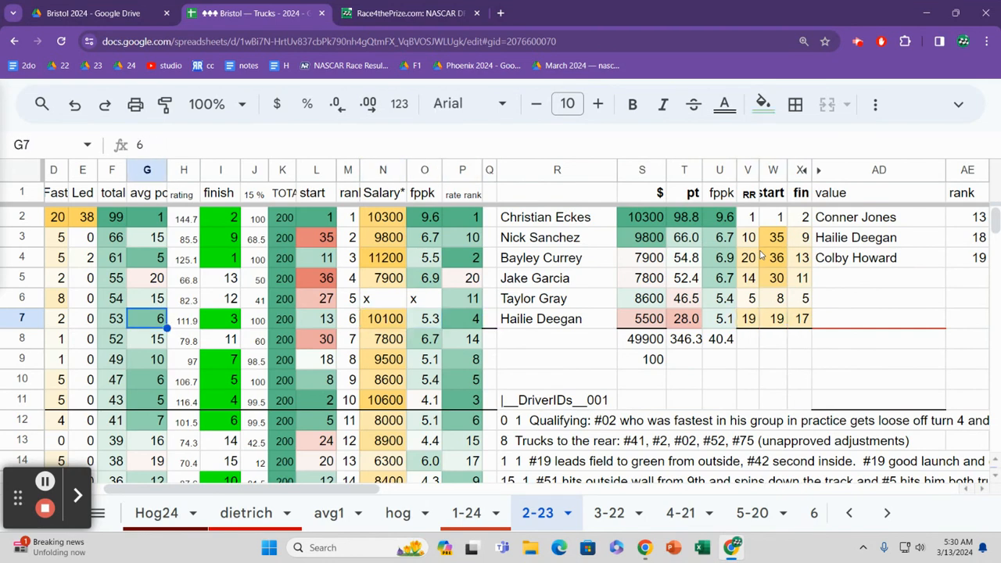
key(Left)
key(Left)
key(Left)
key(Left)
key(Left)
key(Left)
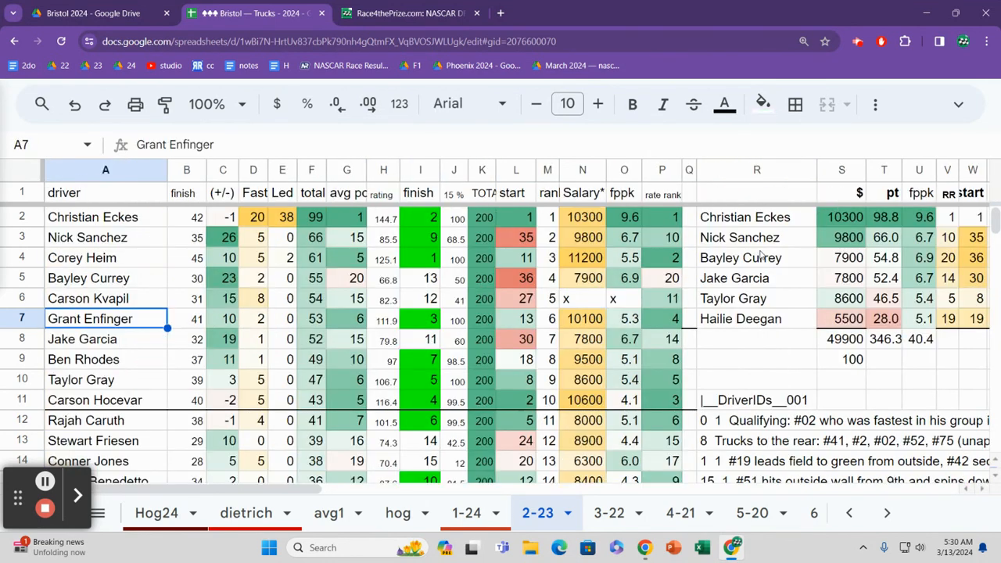
Step: Review the Led column of the main results table from row 7 up to row 2
key(Right)
key(Right)
key(Right)
key(Right)
key(Up)
key(Up)
key(Up)
key(Up)
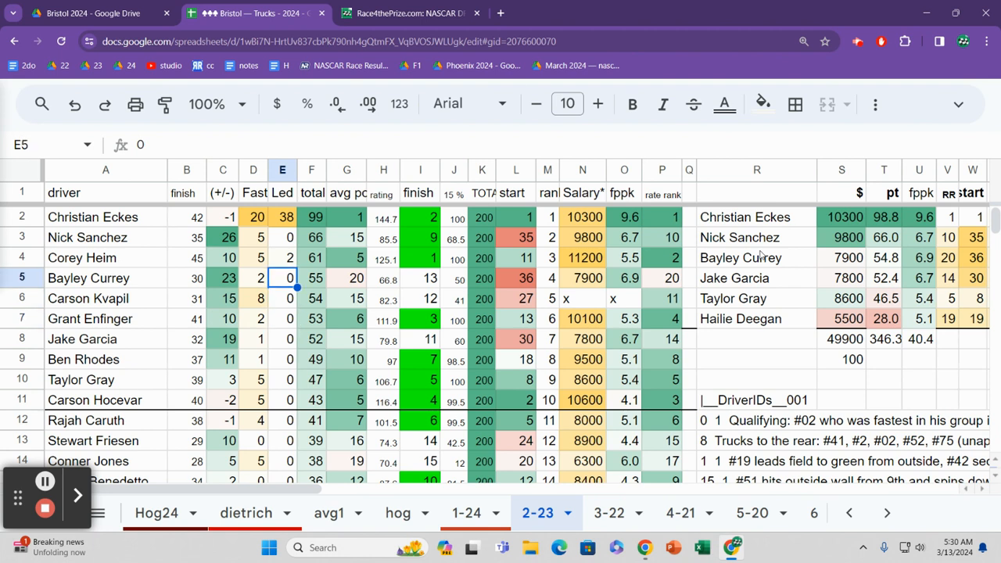
key(Up)
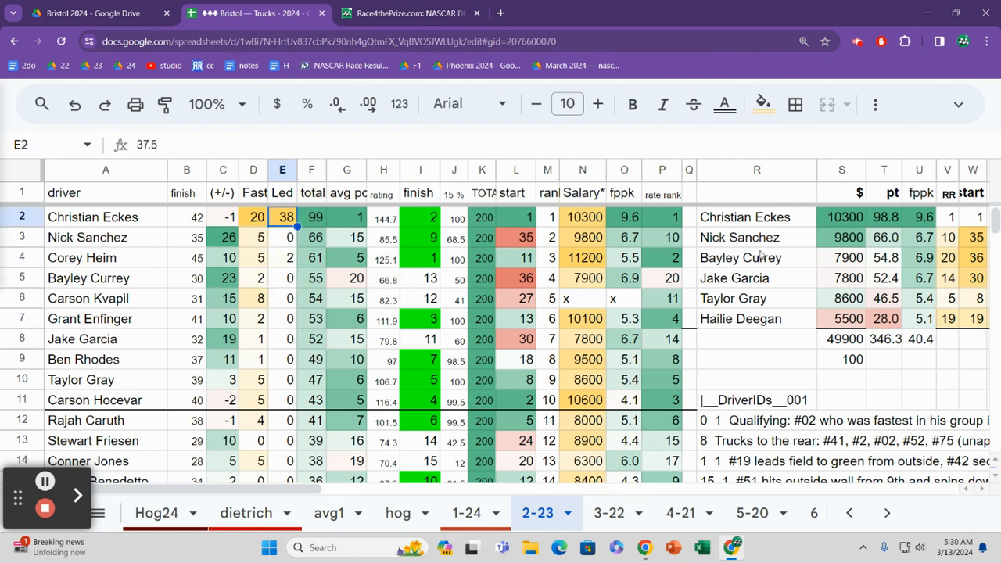
Step: Check the Led and (+/-) values in row 3 of the main results table
key(Down)
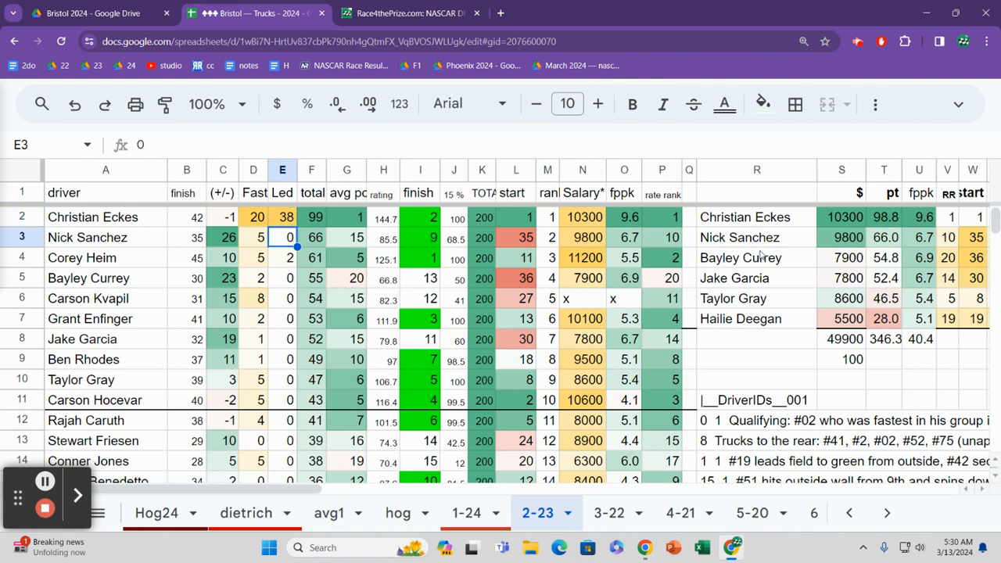
key(Left)
key(Left)
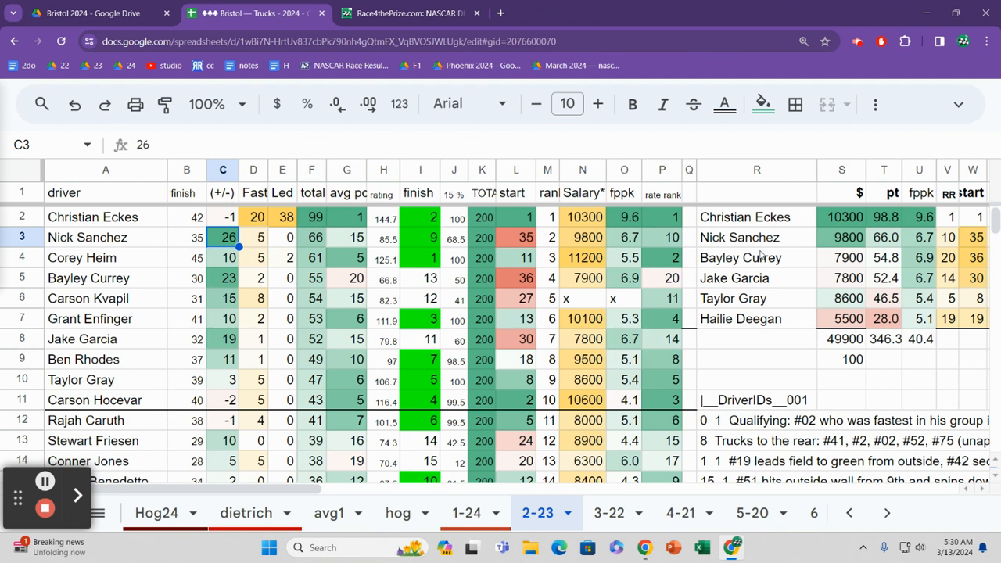
Step: Read across row 4 of the main results table from the (+/-) value to the rating and salary
key(Down)
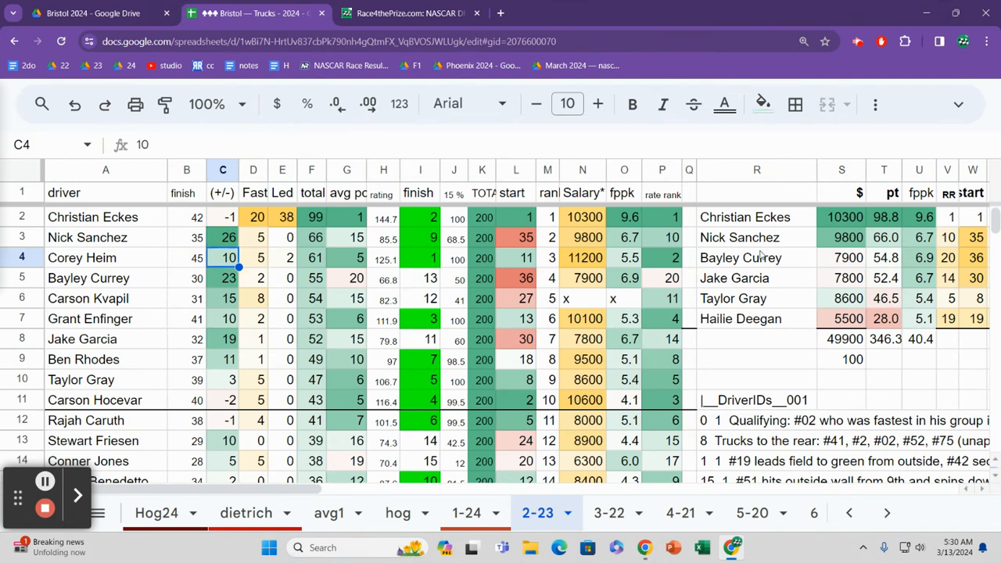
key(Right)
key(Right)
key(Right)
key(Right)
key(Right)
key(Right)
key(Right)
key(Right)
key(Right)
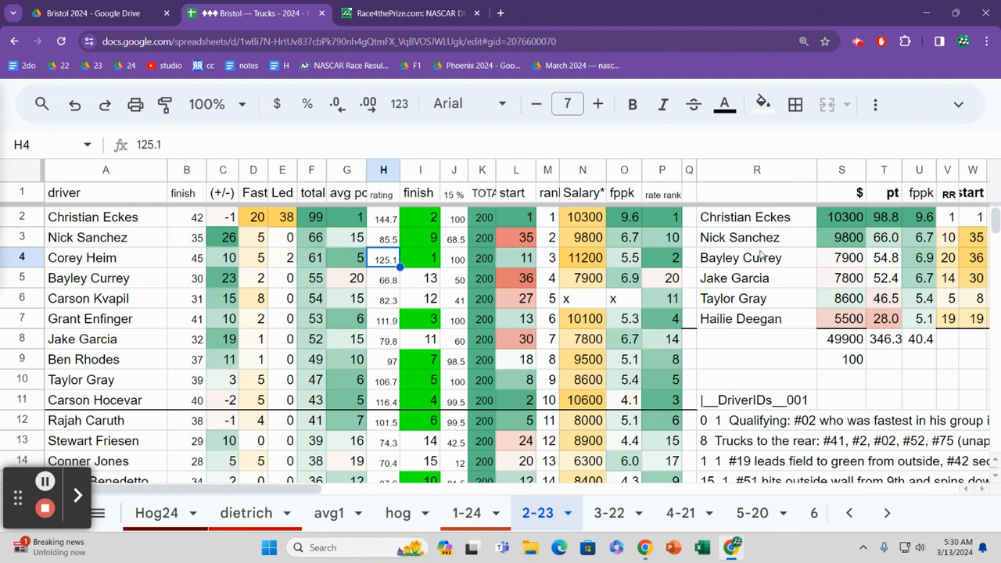
key(Right)
key(Right)
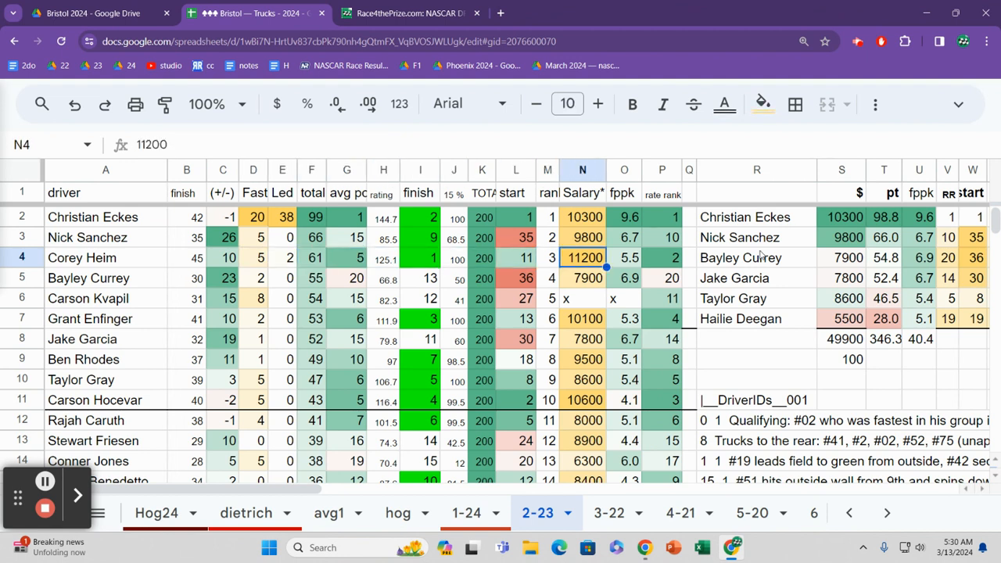
Step: Check the salary in row 5 of the main results table, and go back to its Fast value
key(Down)
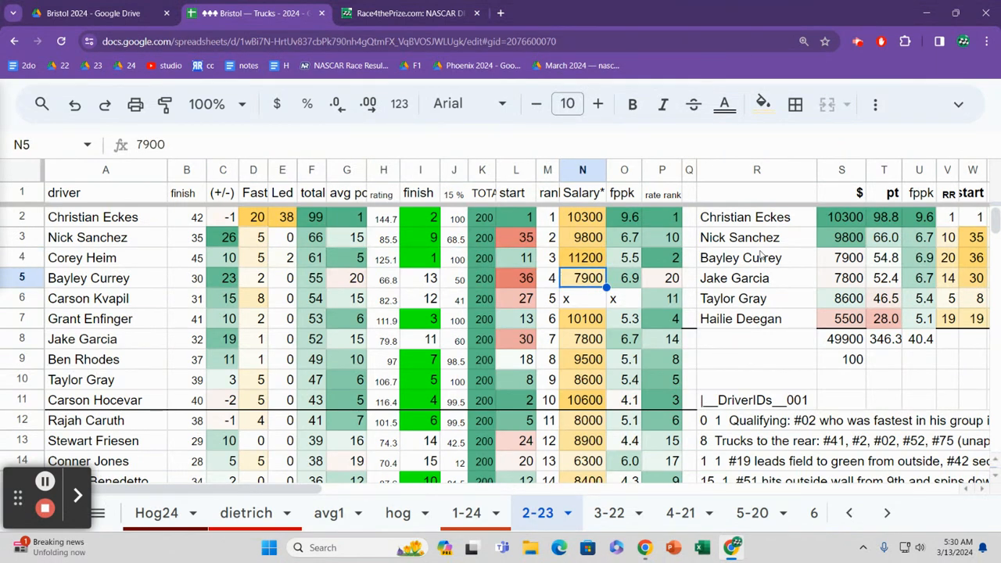
key(Left)
key(Left)
key(Left)
key(Left)
key(Left)
key(Left)
key(Left)
key(Left)
key(Left)
key(Left)
key(Left)
key(Left)
key(Left)
key(Right)
key(Right)
key(Right)
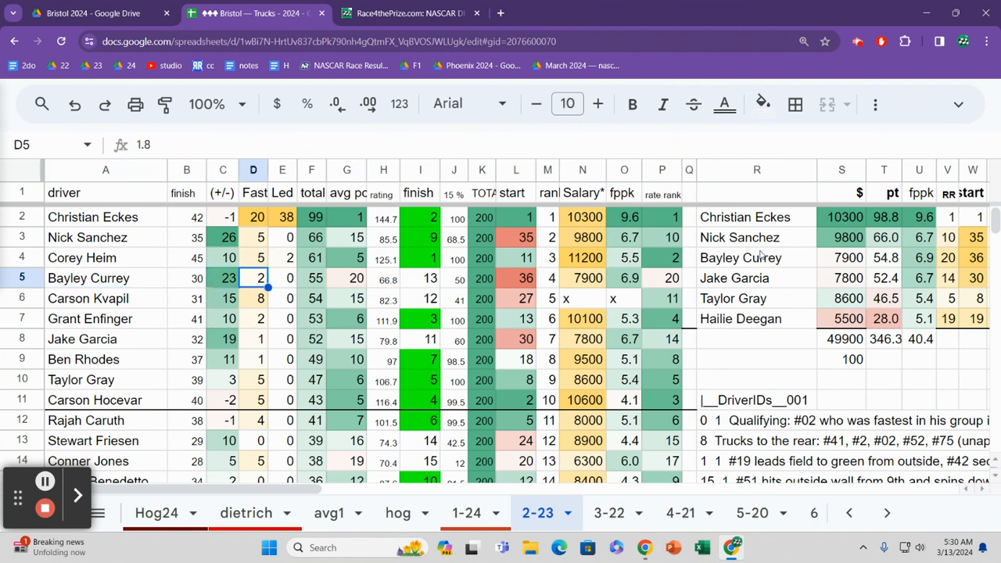
Step: Read across row 5 of the main results table from the Fast value to the average position
key(Right)
key(Right)
key(Right)
key(Right)
key(Right)
key(Left)
key(Left)
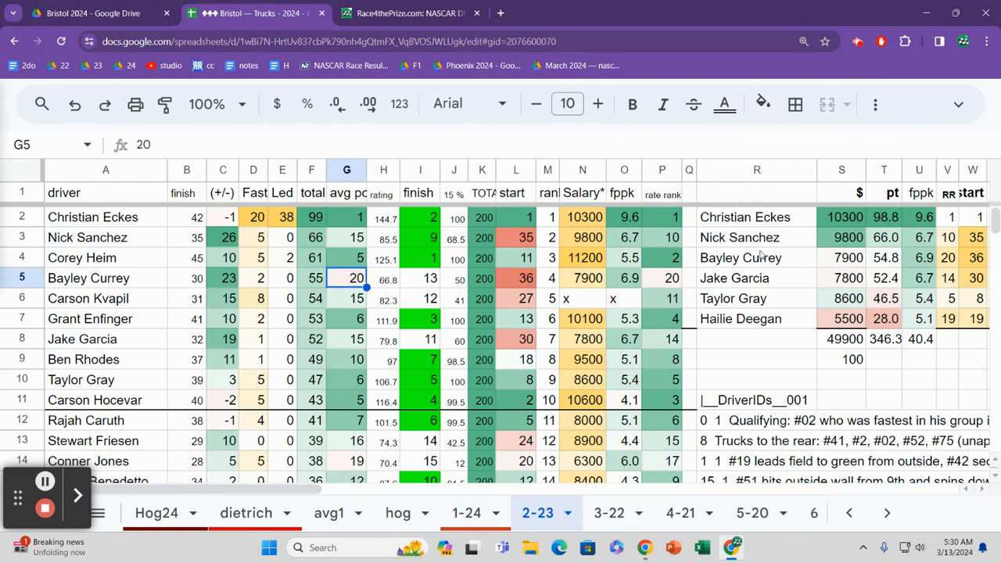
Step: Read across row 6 of the main results table from the average position to the rank
key(Down)
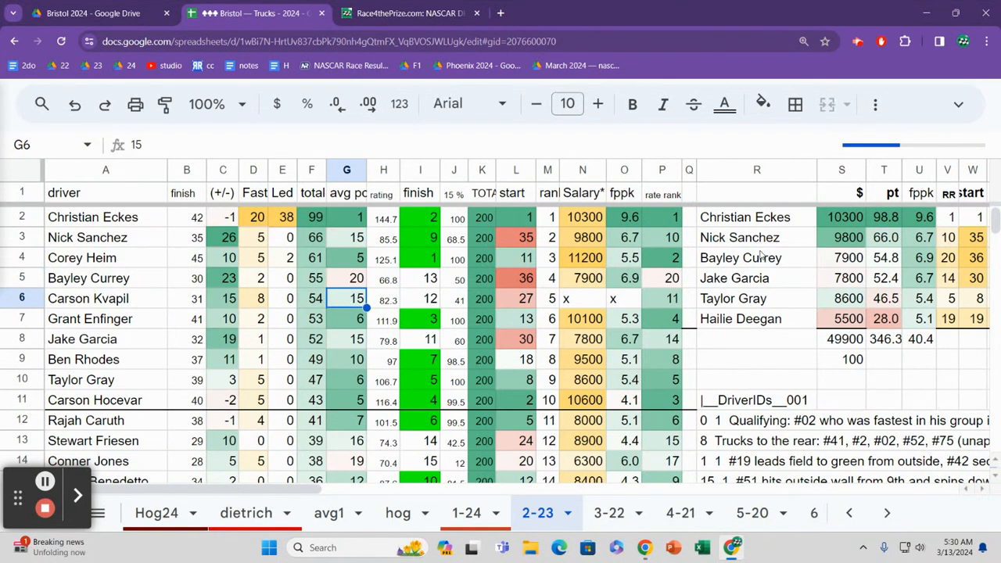
key(Right)
key(Right)
key(Right)
key(Right)
key(Right)
key(Right)
key(Right)
key(Right)
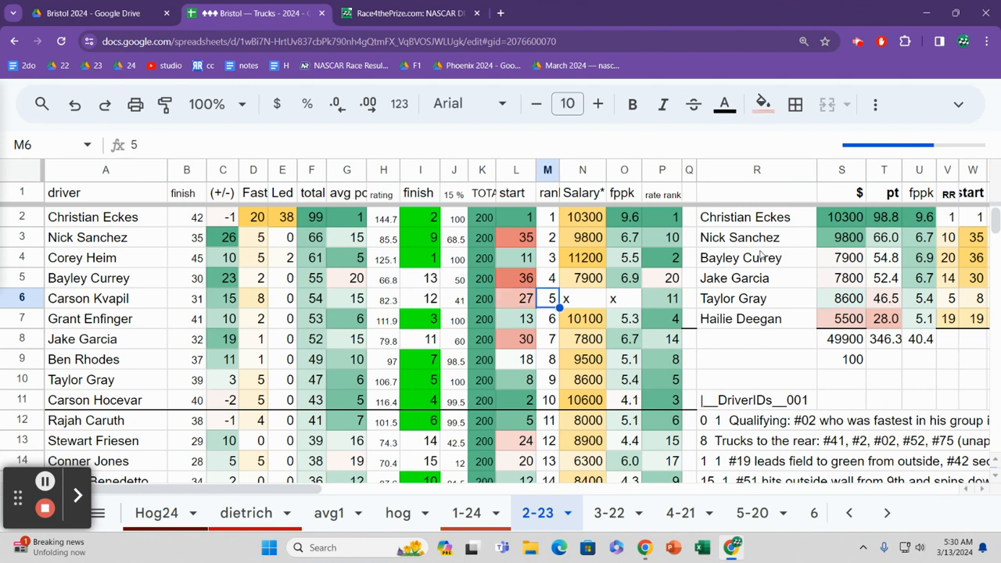
Step: Go back along row 6 to check its finish, (+/-) and Fast values
key(Left)
key(Left)
key(Left)
key(Left)
key(Left)
key(Left)
key(Left)
key(Left)
key(Left)
key(Left)
key(Left)
key(Left)
key(Left)
key(Left)
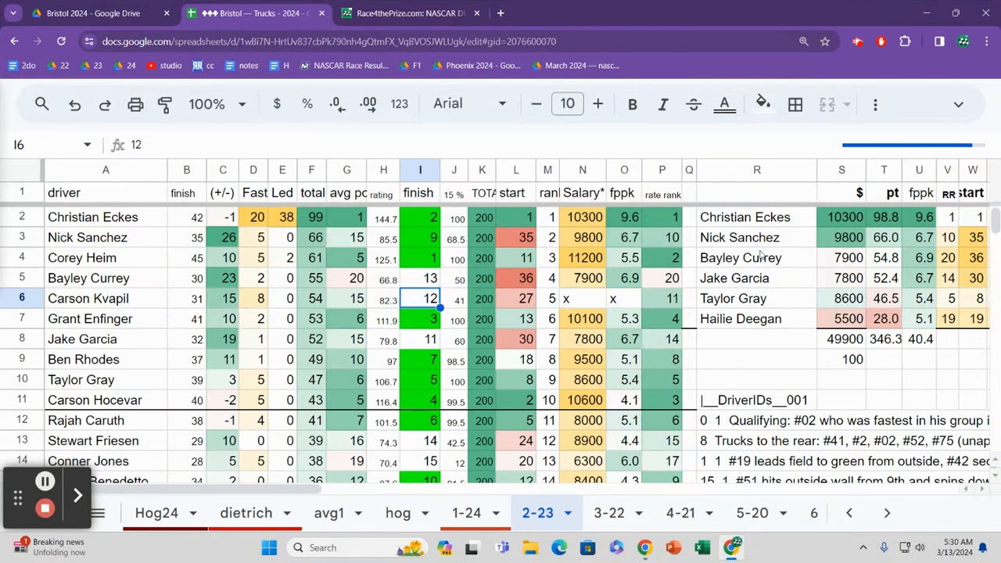
key(Right)
key(Right)
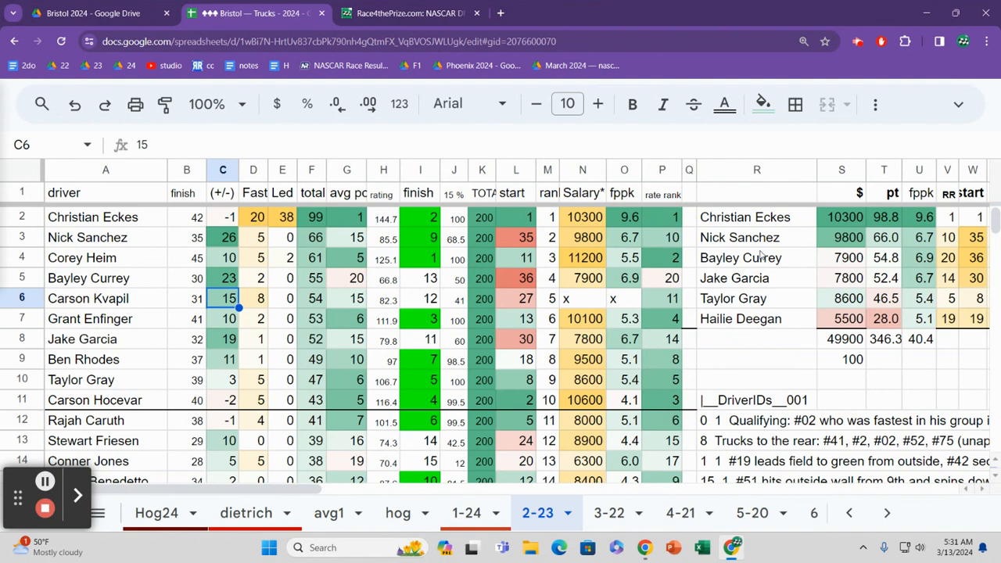
key(Right)
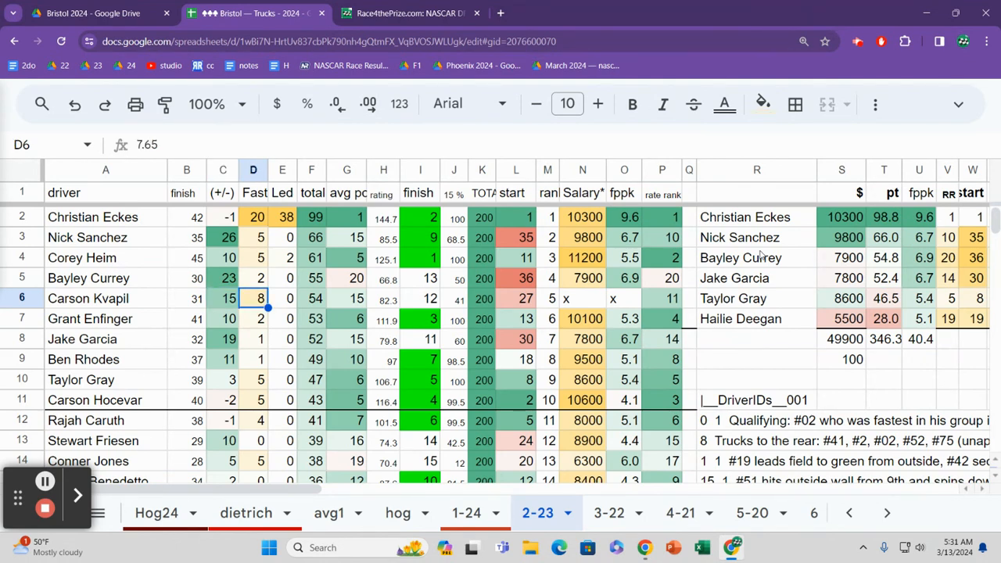
Step: Read across row 7 of the main results table from the Fast value to the finish
key(Down)
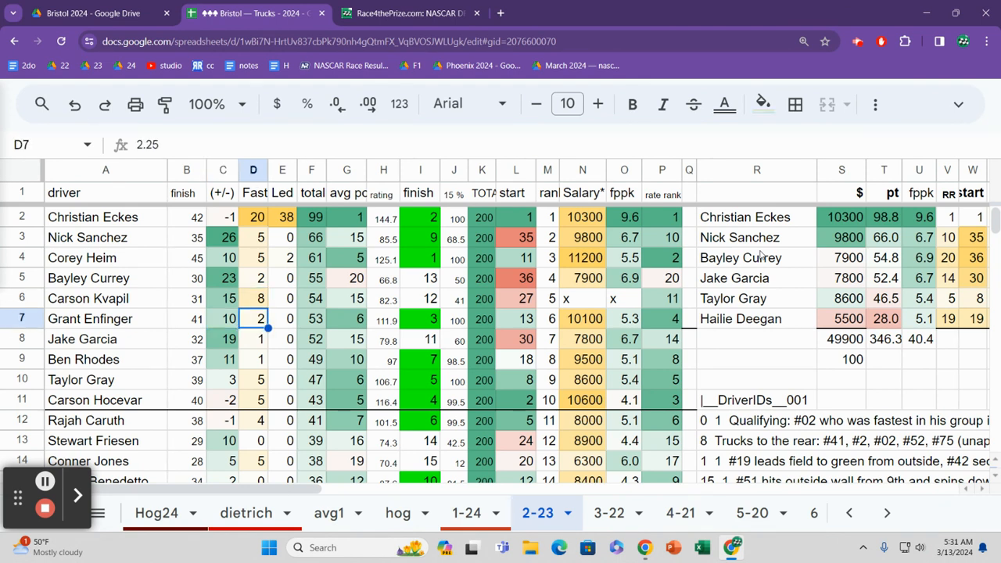
key(Right)
key(Right)
key(Right)
key(Right)
key(Right)
key(Right)
key(Right)
key(Right)
key(Right)
key(Right)
key(Left)
key(Left)
key(Left)
key(Left)
key(Left)
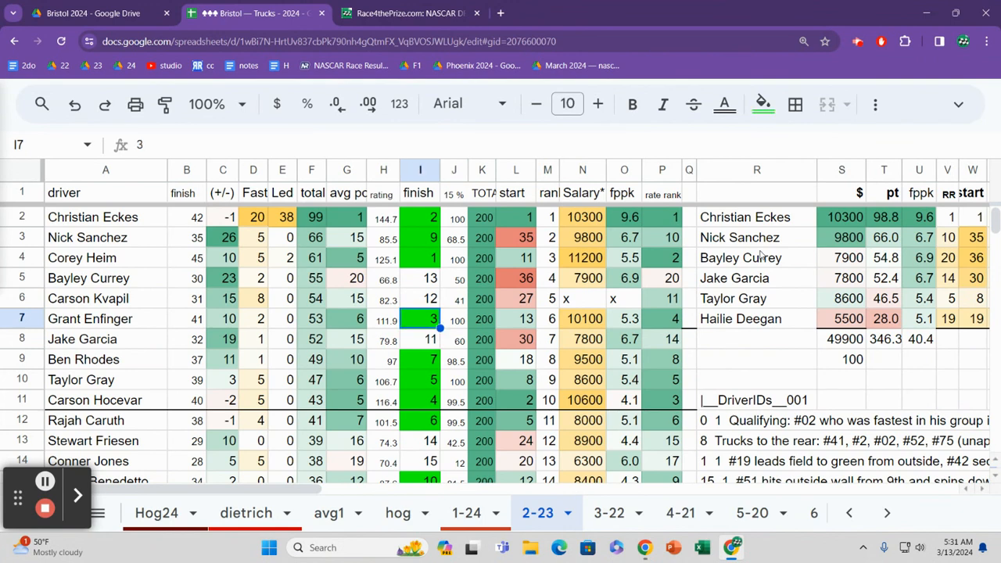
Step: Check the finish in row 8 and the values beyond it, and go back to its total
key(Down)
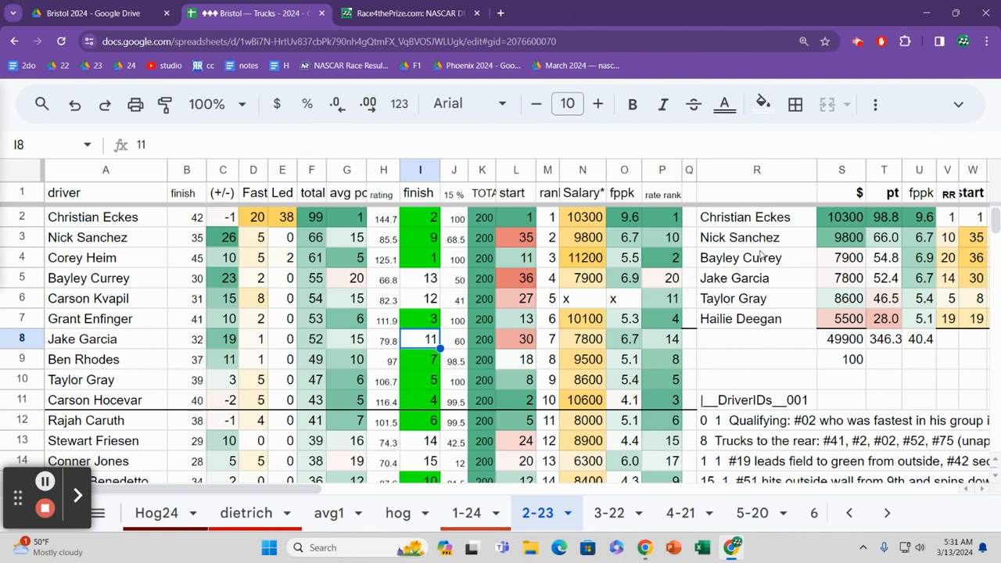
key(Right)
key(Right)
key(Right)
key(Right)
key(Right)
key(Left)
key(Left)
key(Left)
key(Left)
key(Left)
key(Left)
key(Left)
key(Left)
Step: Read across row 9 of the main results table from the total to the salary
key(Down)
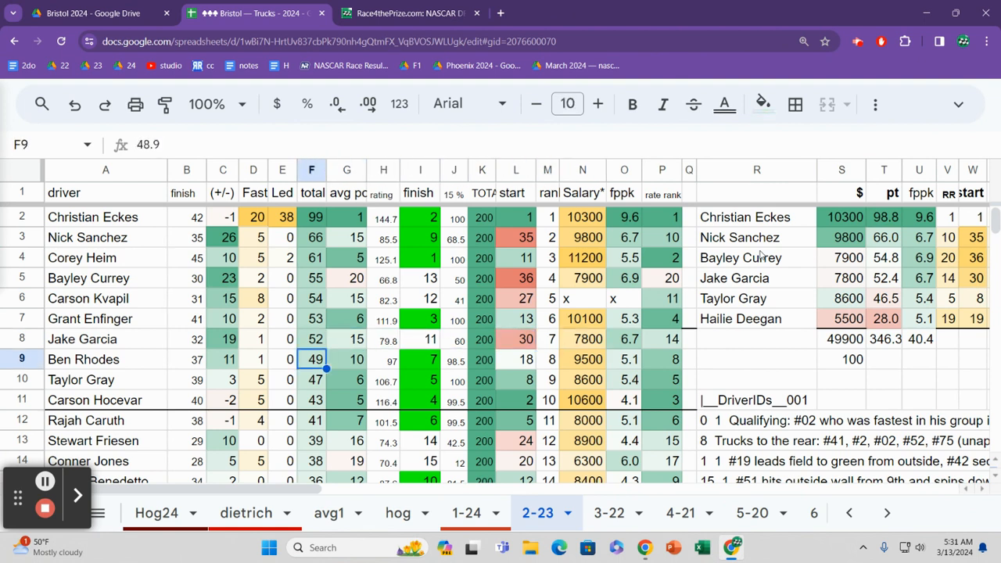
key(Right)
key(Right)
key(Right)
key(Right)
key(Right)
key(Right)
key(Right)
key(Right)
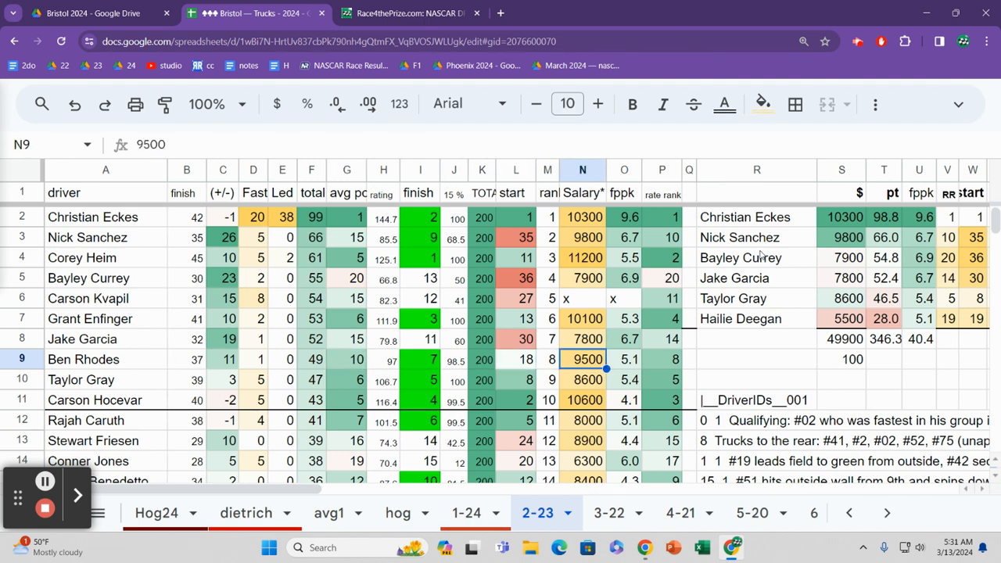
Step: Read back across row 10 of the main results table from the salary to the total
key(Down)
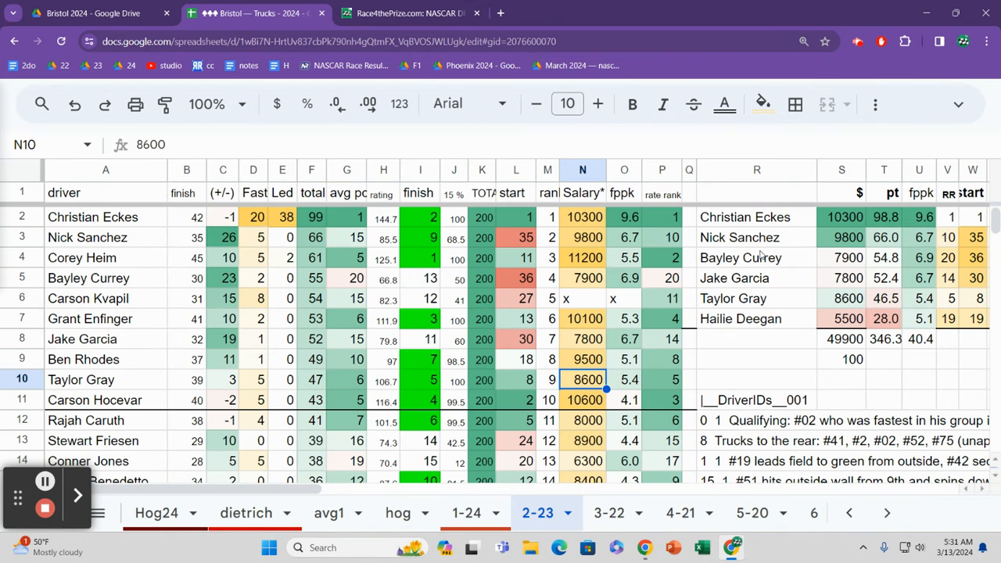
key(Left)
key(Left)
key(Left)
key(Left)
key(Left)
key(Left)
key(Left)
key(Left)
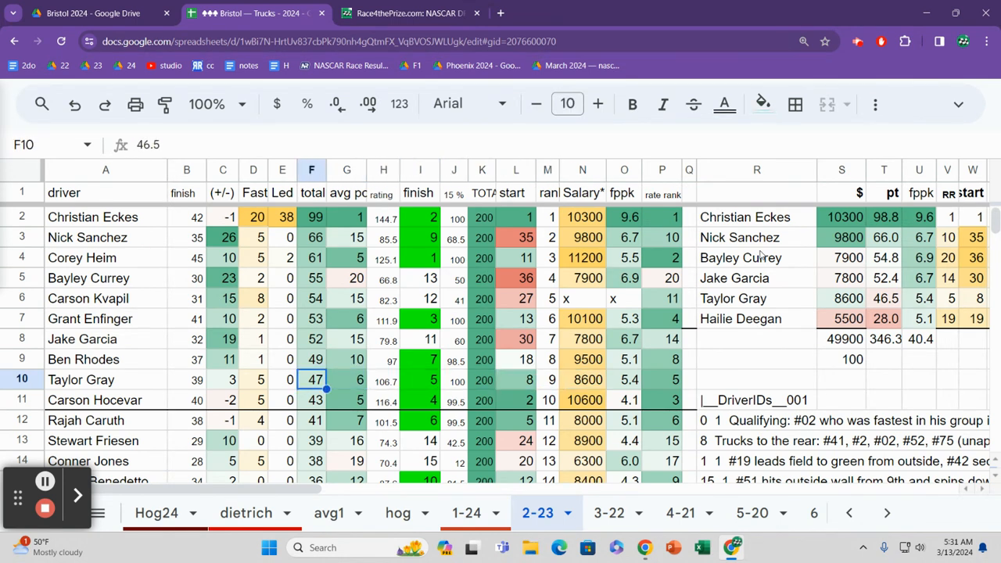
Step: Read across row 11 past the starting position, and go back to its average position
key(Down)
key(Right)
key(Right)
key(Right)
key(Right)
key(Right)
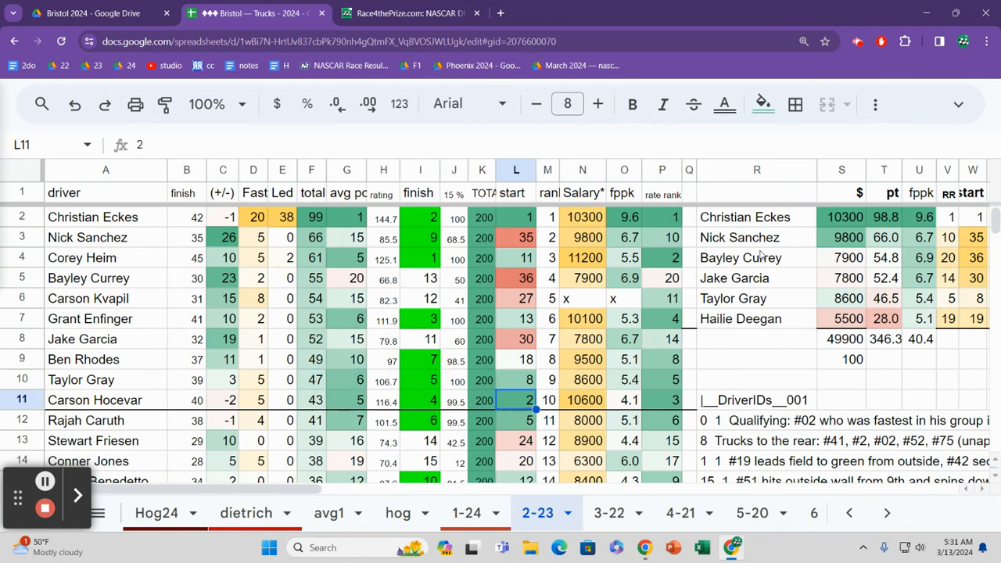
key(Right)
key(Right)
key(Right)
key(Left)
key(Left)
key(Left)
key(Left)
key(Left)
key(Left)
key(Left)
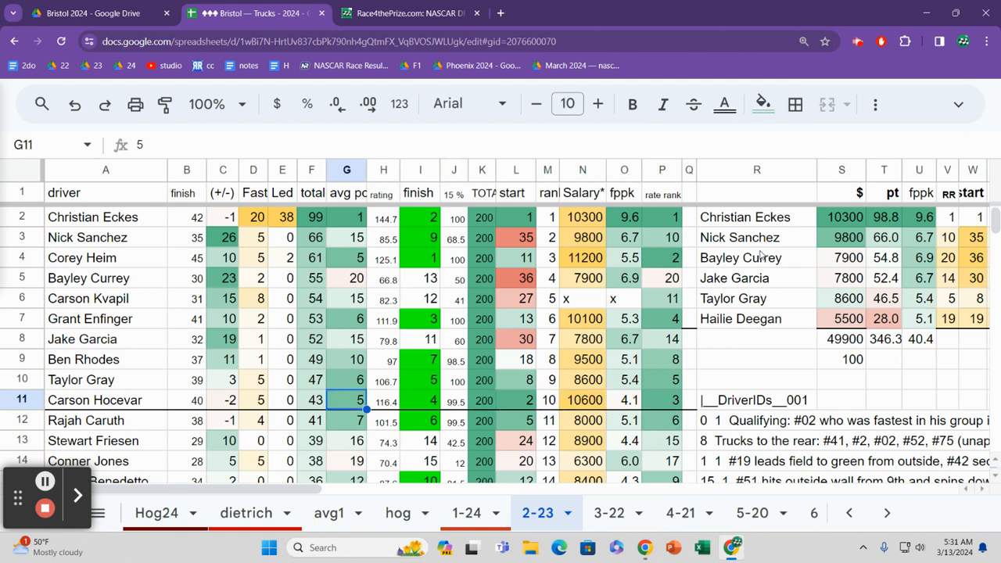
Step: Compare the average positions from row 11 up to row 3 and back down to row 12
key(Up)
key(Up)
key(Up)
key(Up)
key(Up)
key(Up)
key(Up)
key(Up)
key(Up)
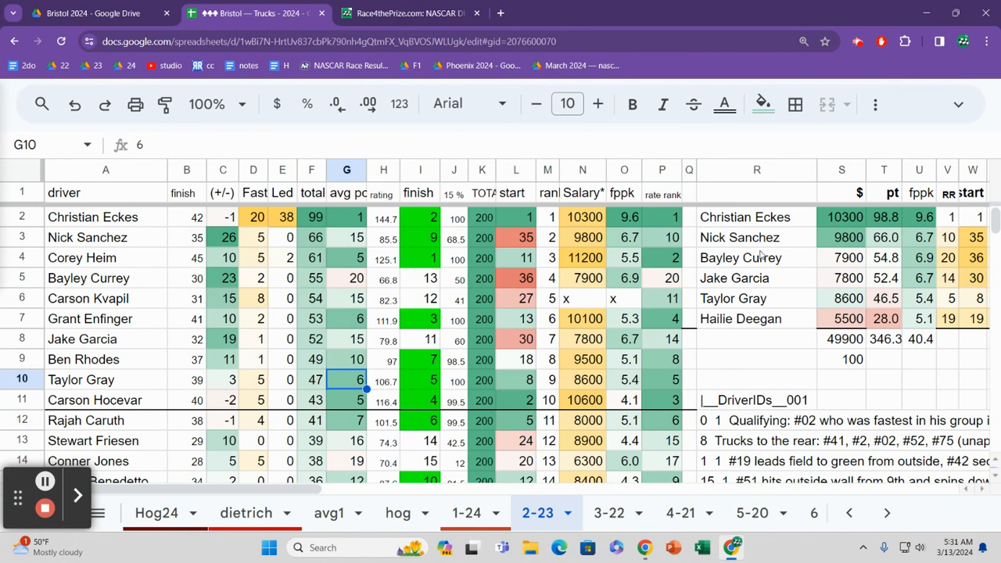
key(Down)
key(Down)
key(Down)
key(Down)
key(Down)
key(Down)
key(Down)
key(Down)
key(Down)
key(Down)
key(Down)
key(Down)
key(Down)
key(Down)
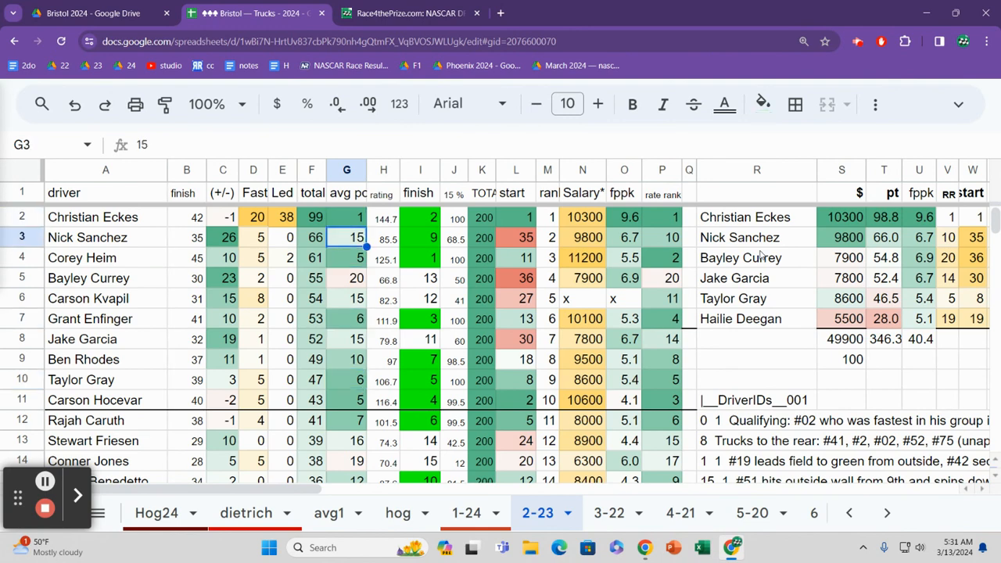
key(Down)
key(Down)
key(Up)
key(Up)
key(Up)
key(Up)
key(Up)
key(Up)
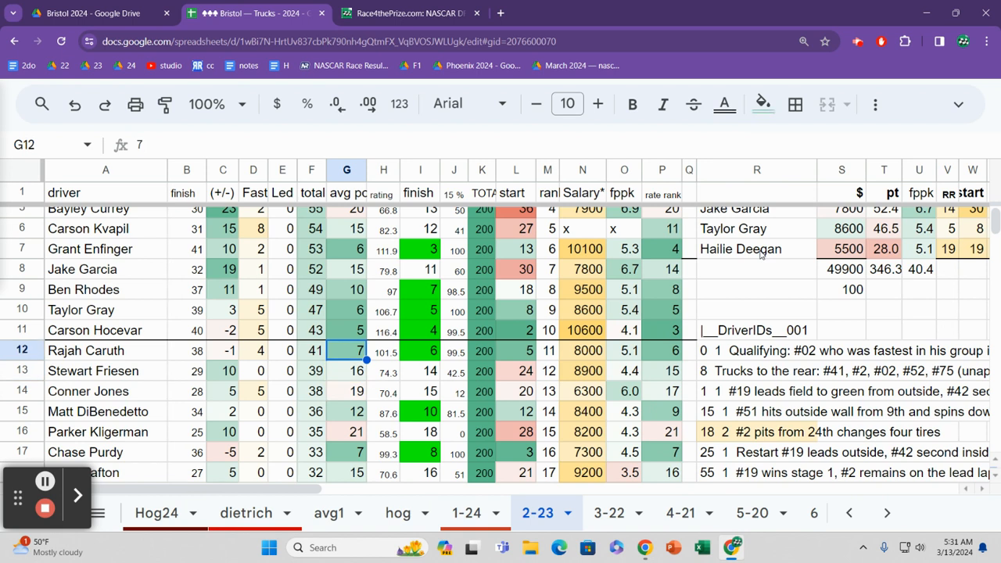
Step: Read across row 12 of the main results table from the average position to the salary
key(Right)
key(Right)
key(Right)
key(Right)
key(Right)
key(Right)
key(Right)
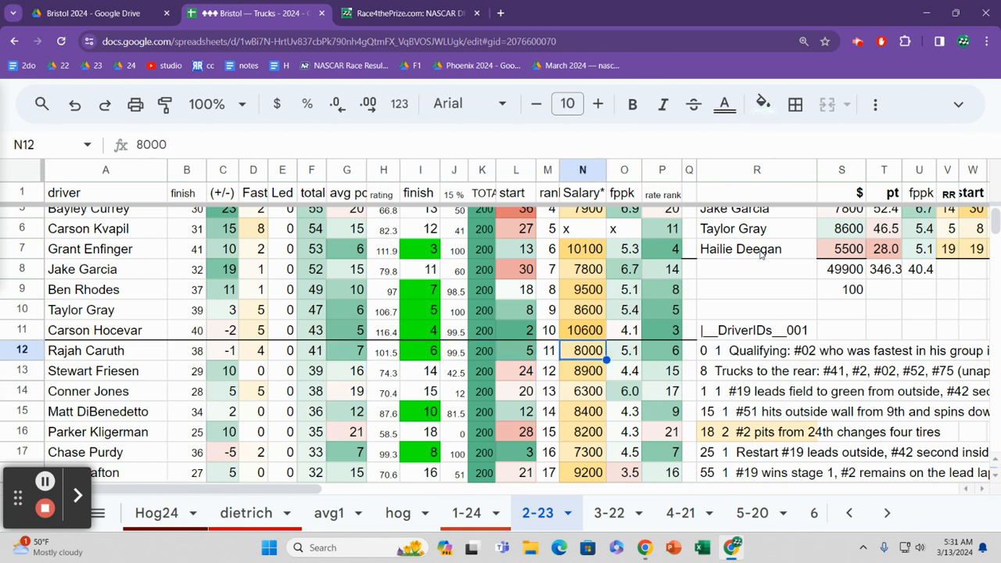
Step: Read back across row 13 of the main results table, starting from its salary
key(Down)
key(Left)
key(Left)
key(Left)
key(Left)
key(Left)
key(Left)
key(Left)
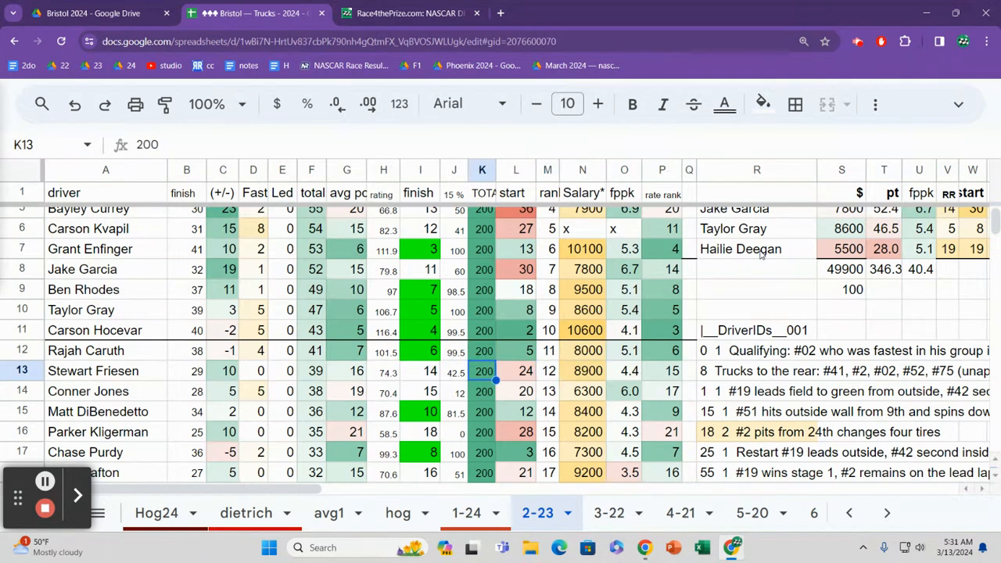
Step: Check the average position, 15 % value and starting position in row 14 of the main results table
key(Down)
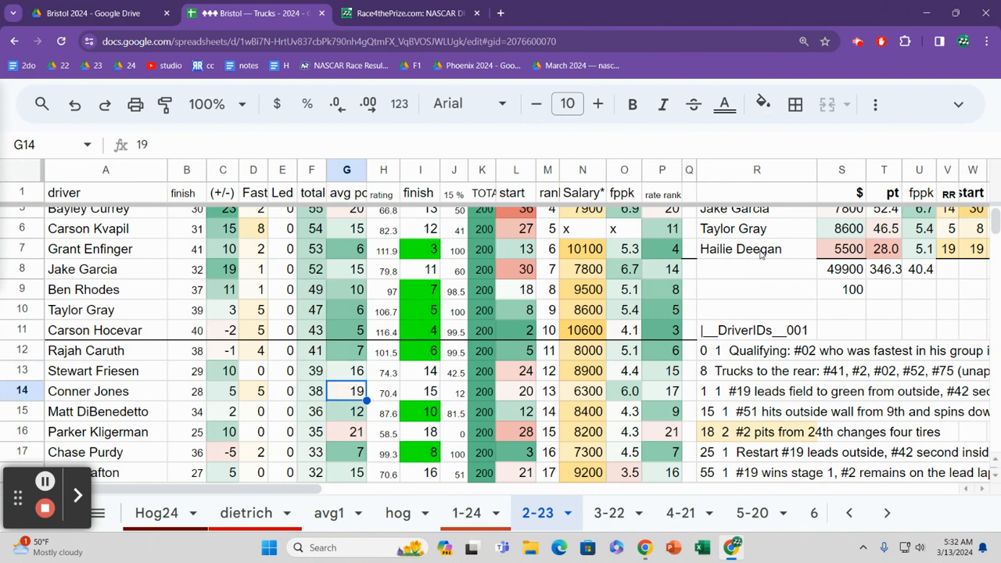
key(Right)
key(Right)
key(Right)
key(Right)
key(Right)
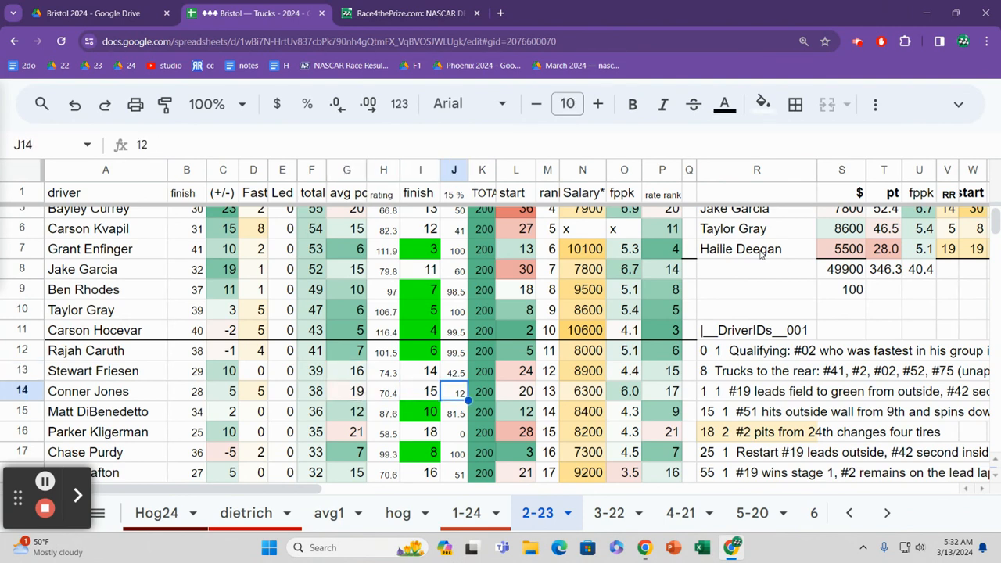
key(Left)
key(Left)
key(Right)
key(Right)
key(Right)
key(Right)
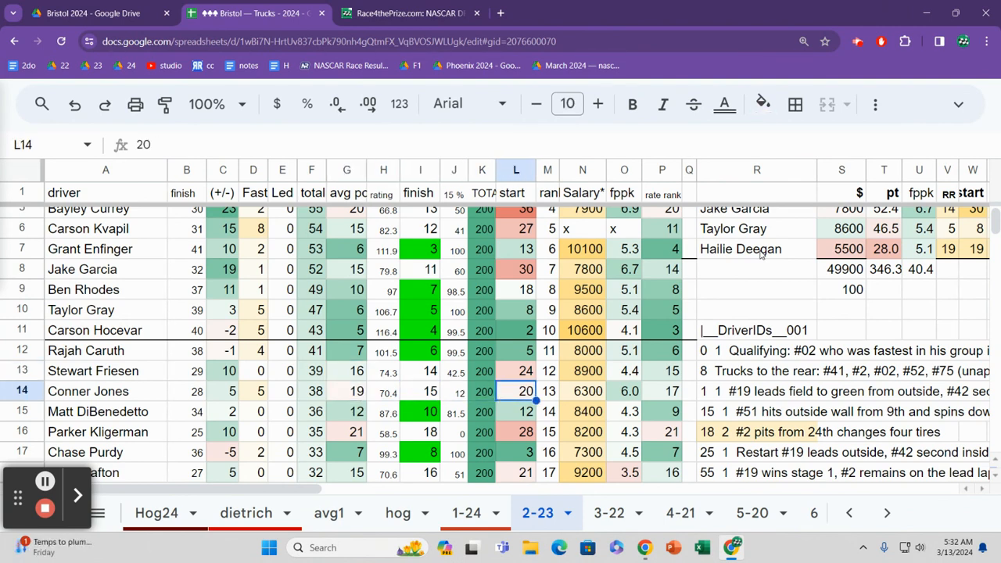
Step: Go back to the total in row 14 and compare it with the total in row 15
key(Left)
key(Left)
key(Left)
key(Left)
key(Left)
key(Left)
key(Left)
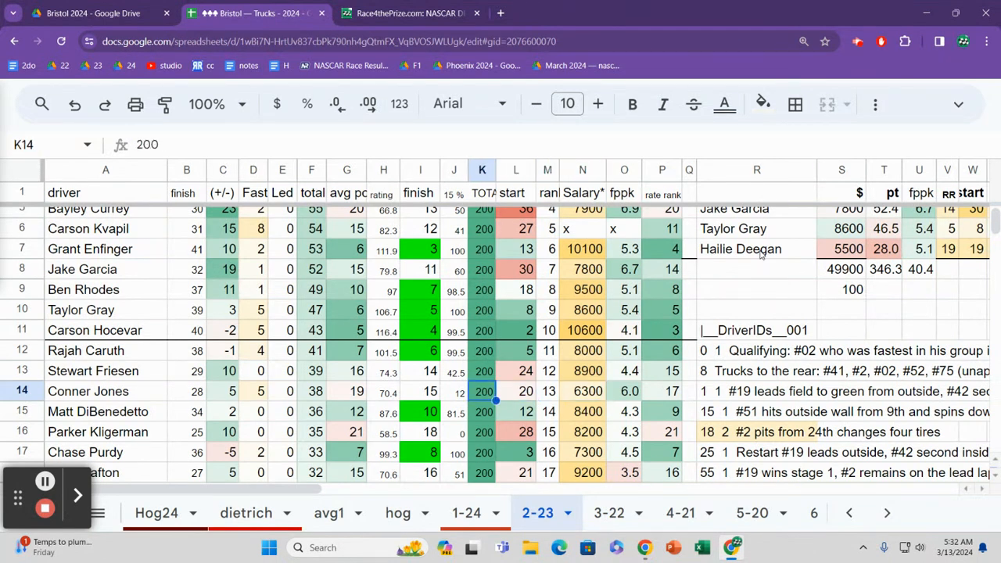
key(Left)
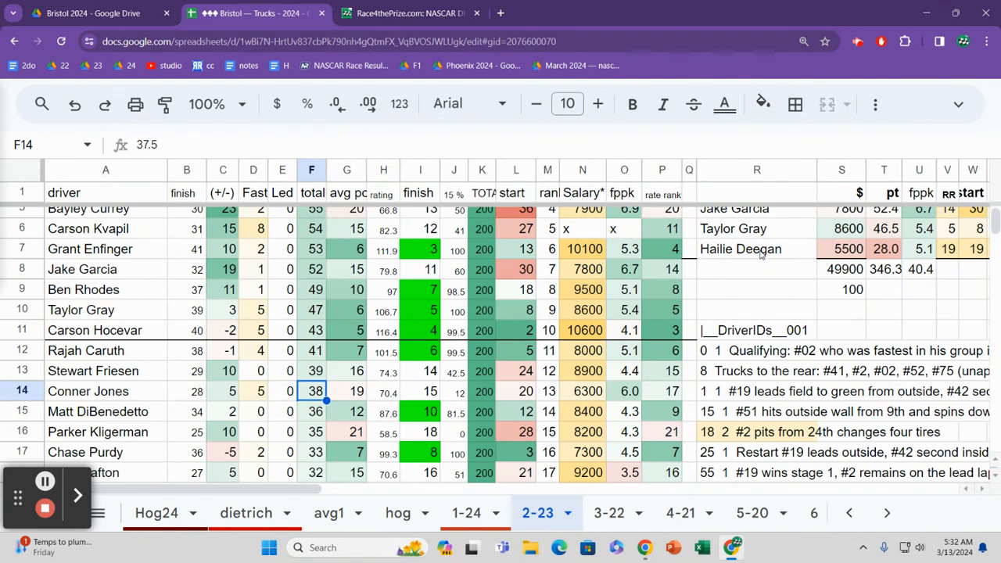
key(Down)
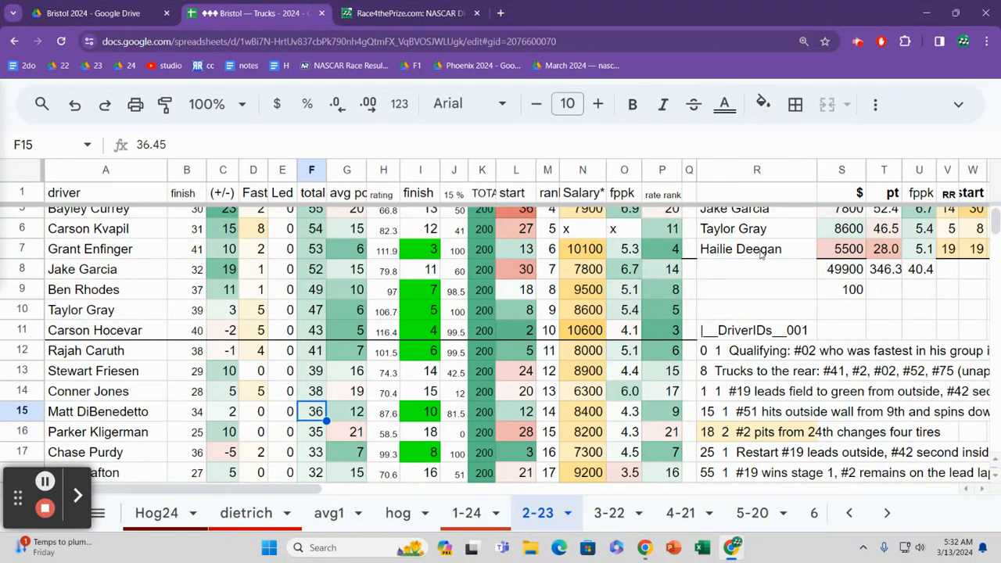
Step: Check the average position, starting position and finish in row 16 of the main results table
key(Down)
key(Right)
key(Right)
key(Right)
key(Right)
key(Right)
key(Right)
key(Right)
key(Right)
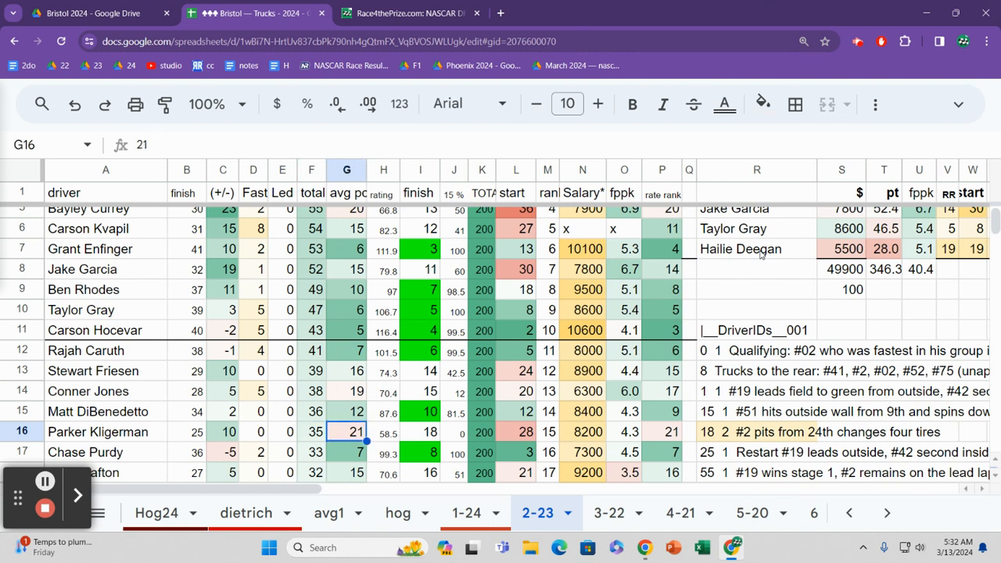
key(Left)
key(Left)
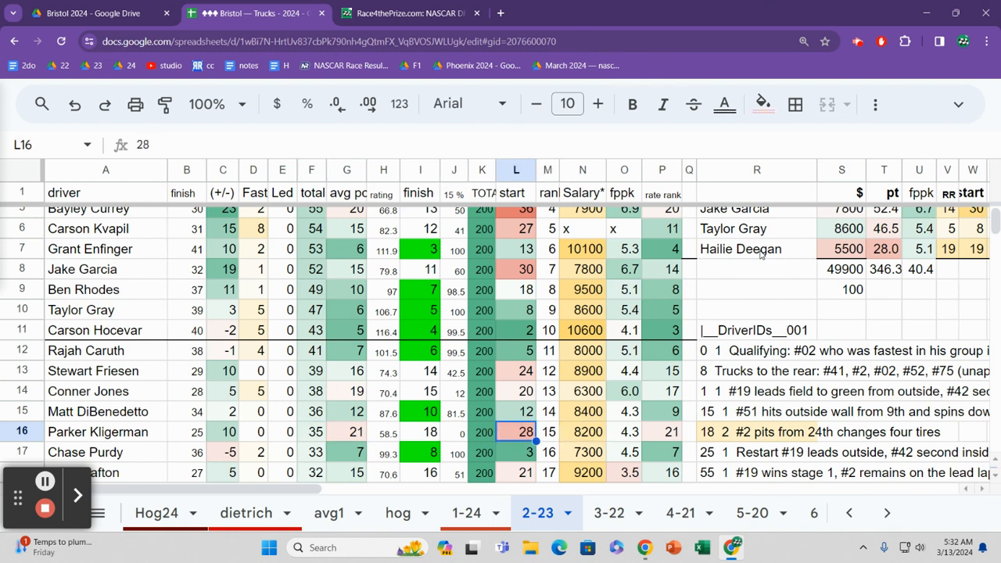
key(Left)
key(Left)
key(Left)
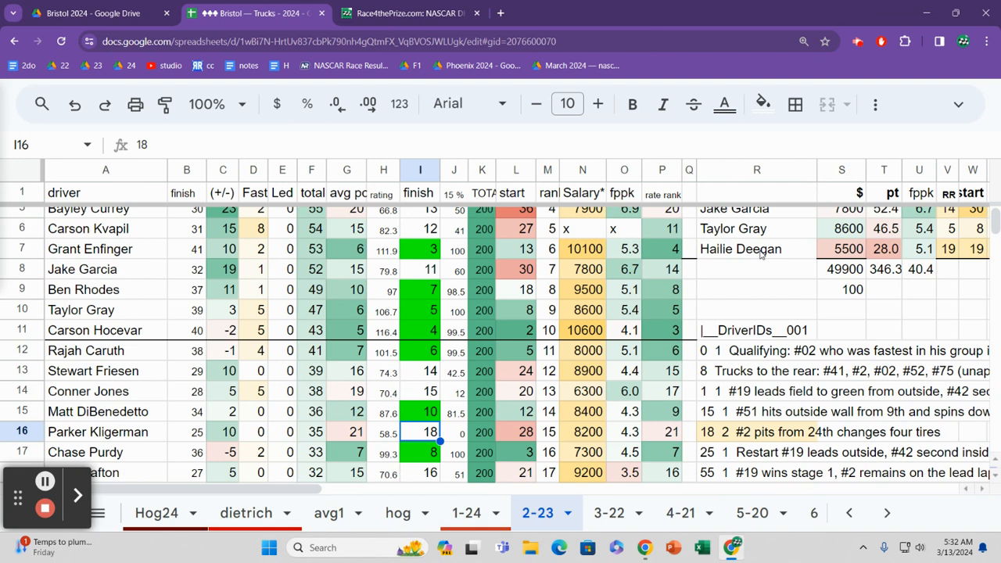
Step: Review the second finish column from row 16 down to row 21, and return to row 17
key(Down)
key(Down)
key(Down)
key(Down)
key(Down)
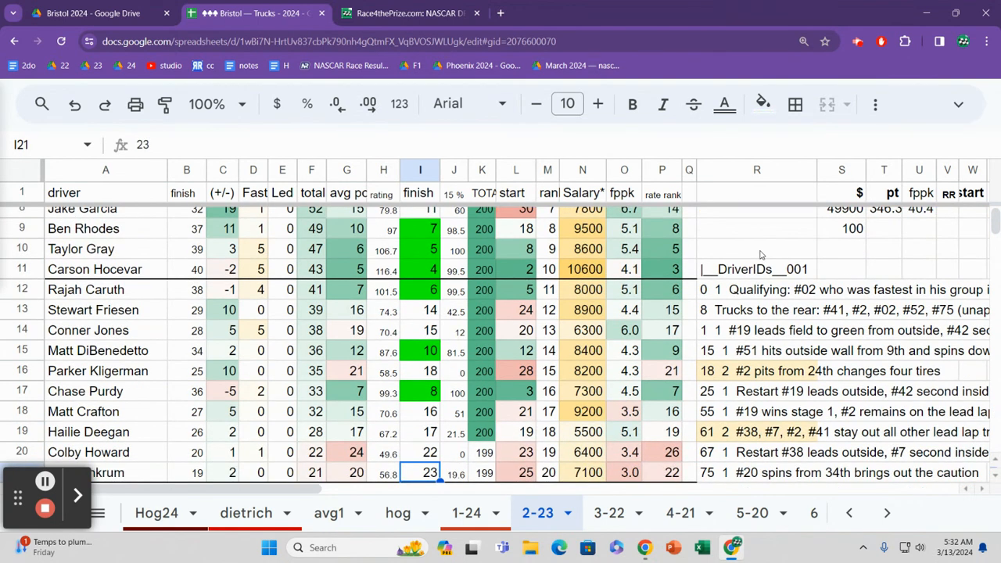
key(Up)
key(Up)
key(Up)
key(Up)
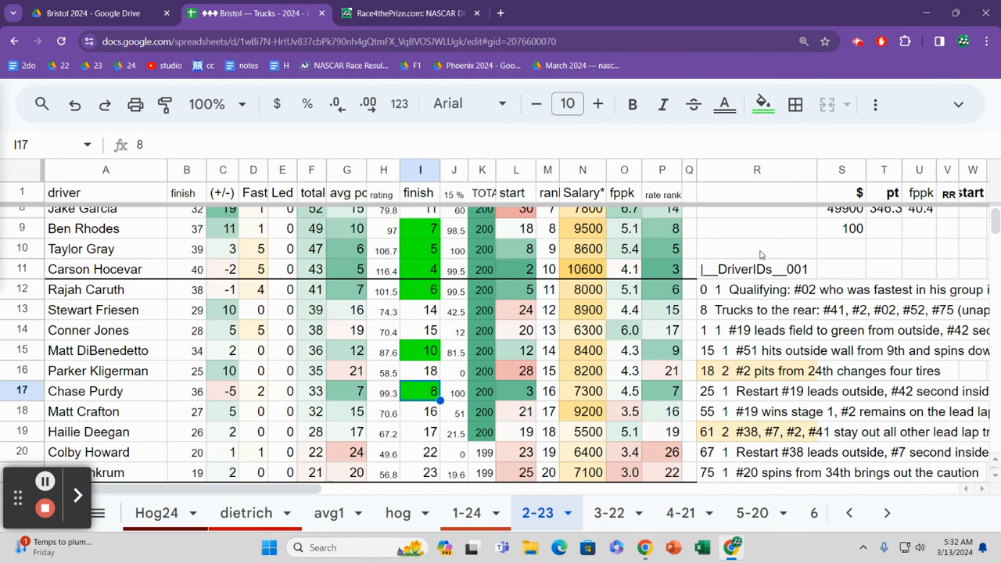
Step: Read across row 17 from the finish past the starting position, going back and forth between its values
key(Right)
key(Right)
key(Right)
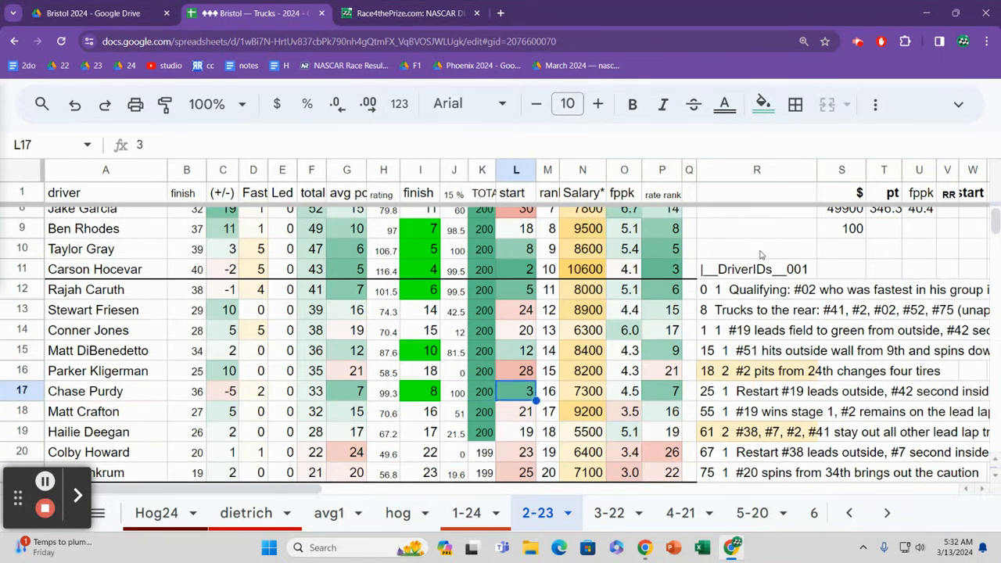
key(Left)
key(Left)
key(Left)
key(Left)
key(Left)
key(Right)
key(Right)
key(Right)
key(Right)
key(Right)
key(Right)
key(Right)
Step: Read back across row 18 of the main results table to its finish value
key(Down)
key(Left)
key(Left)
key(Left)
key(Left)
key(Left)
Step: Read across row 19 of the main results table from the finish to the rank
key(Down)
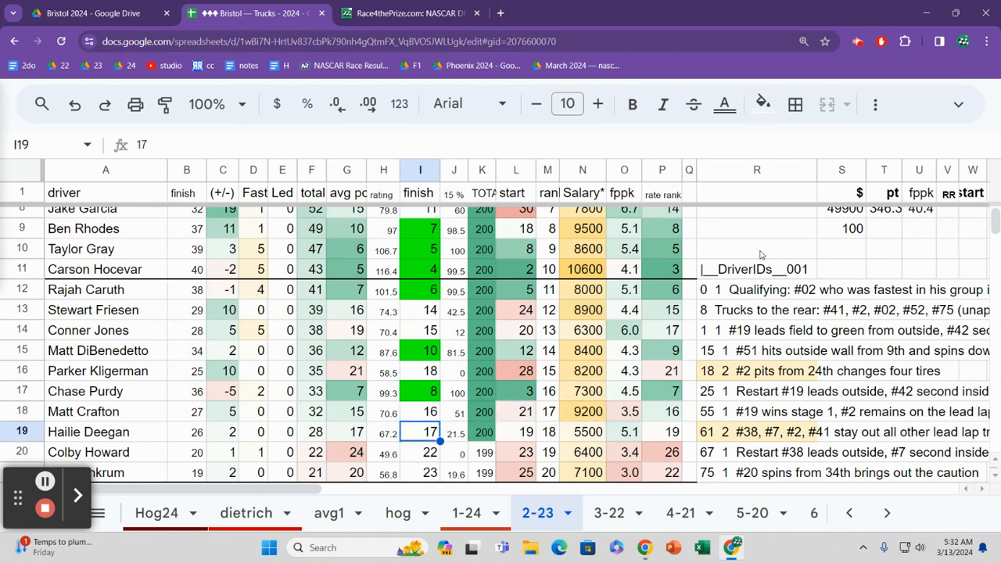
key(Right)
key(Right)
key(Right)
key(Right)
key(Right)
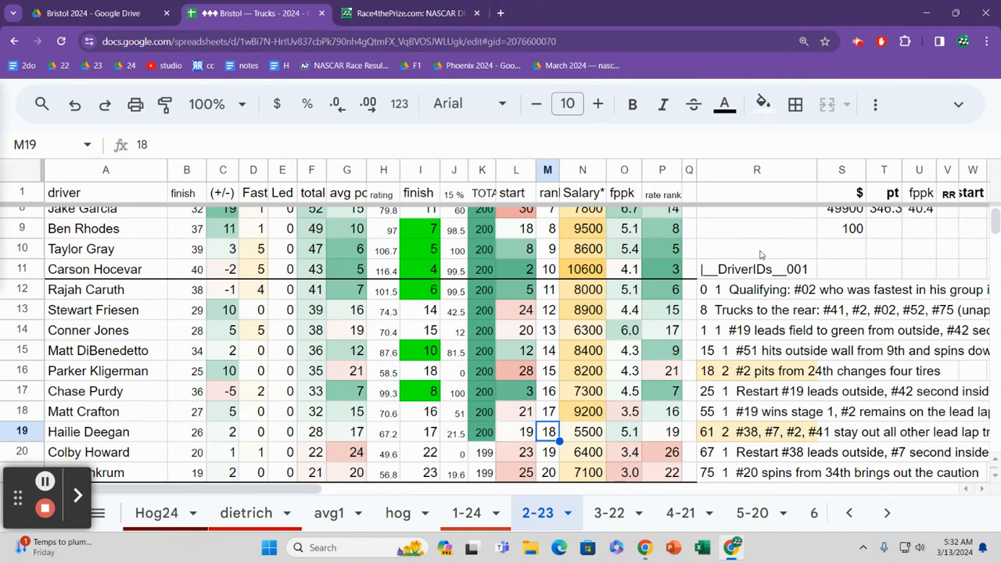
Step: Review the rows below row 19 and check the salary in row 21
key(Down)
key(Down)
key(Down)
key(Down)
key(Up)
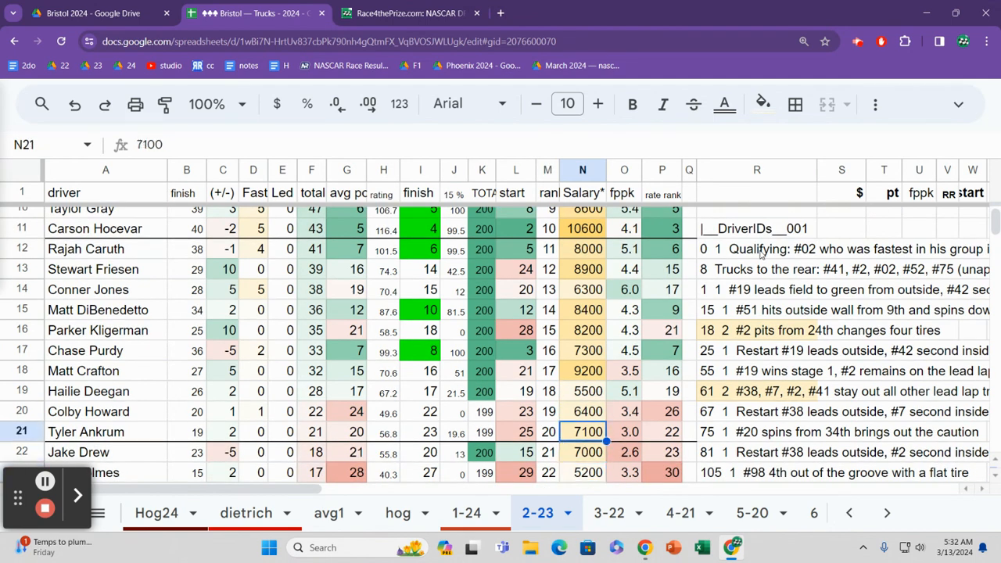
Step: Review the salaries in the main results table from row 20 down to row 31
key(Up)
key(Up)
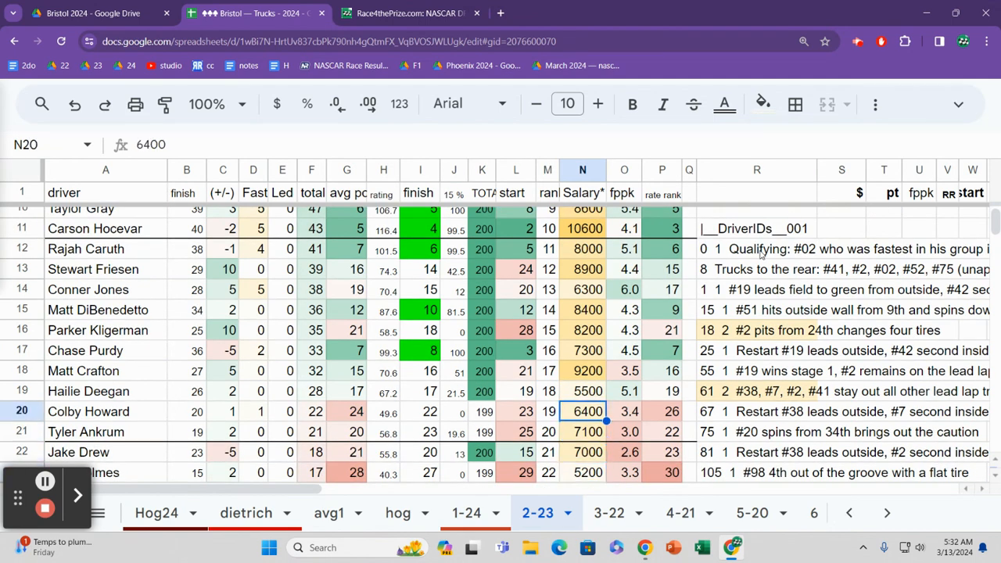
key(Down)
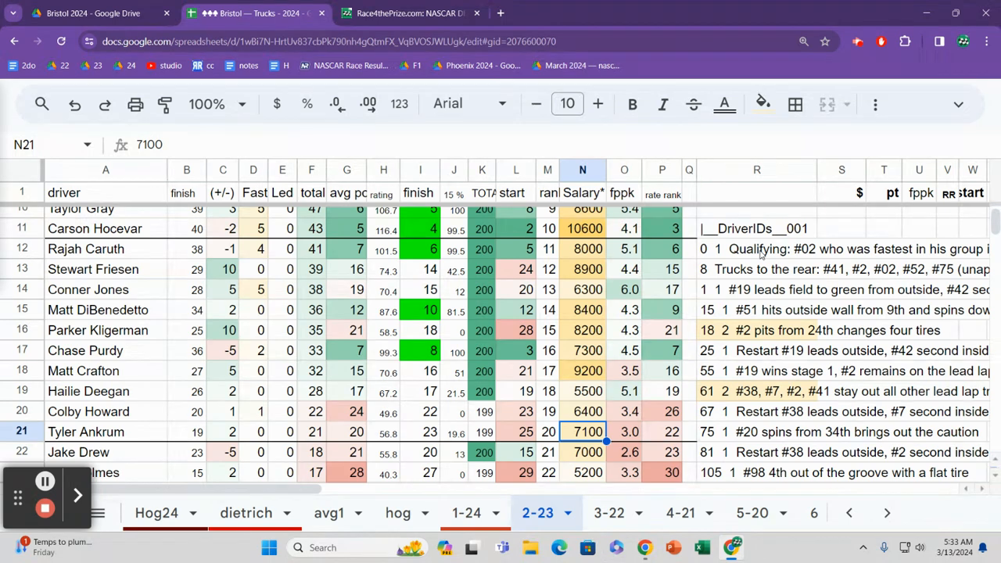
key(Down)
key(Down)
key(Down)
key(Down)
key(Down)
key(Down)
key(Down)
key(Down)
key(Down)
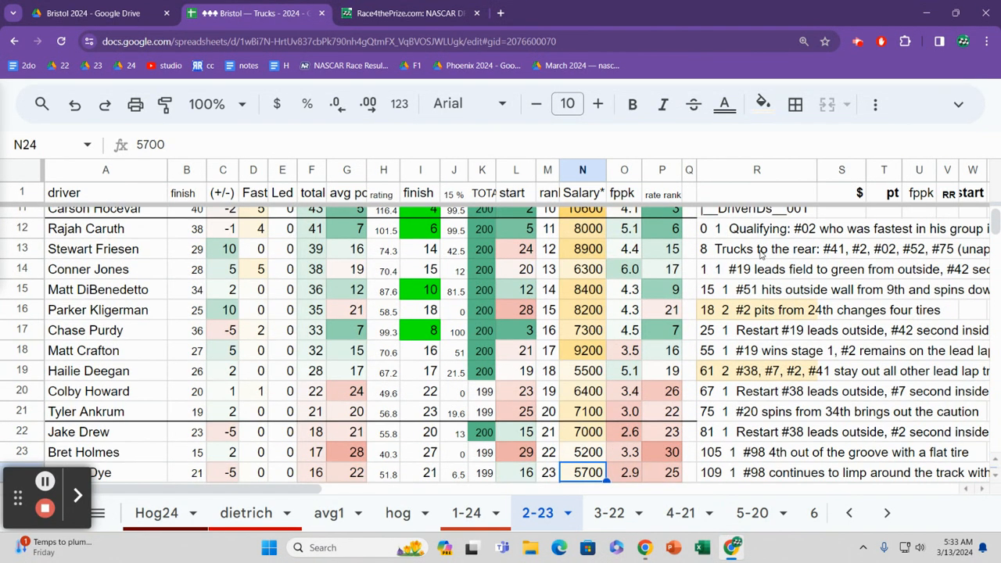
key(Down)
key(Down)
key(Up)
key(Up)
key(Up)
key(Up)
key(Up)
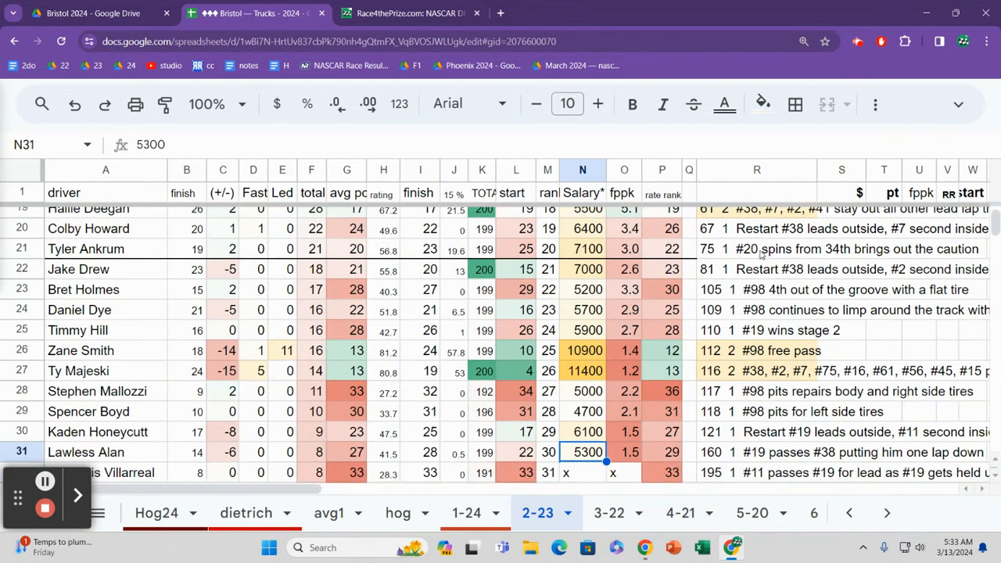
Step: Read back across row 26 of the main results table to its laps-led value
key(Left)
key(Left)
key(Left)
key(Left)
key(Up)
key(Up)
key(Left)
key(Left)
key(Down)
key(Left)
key(Left)
key(Left)
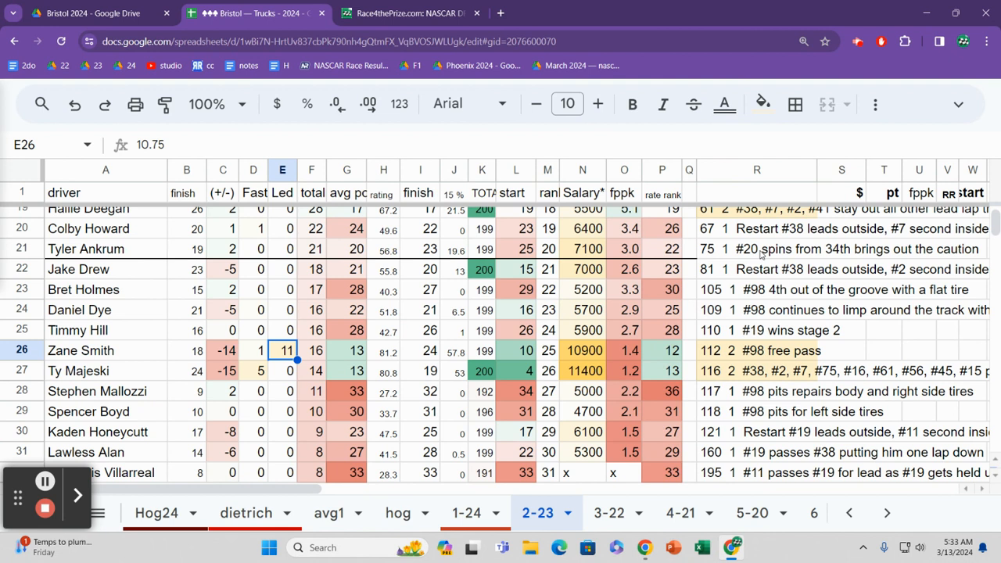
Step: Check row 27's laps-led and fastest-lap values, and review the fastest-lap column down to row 35
key(Down)
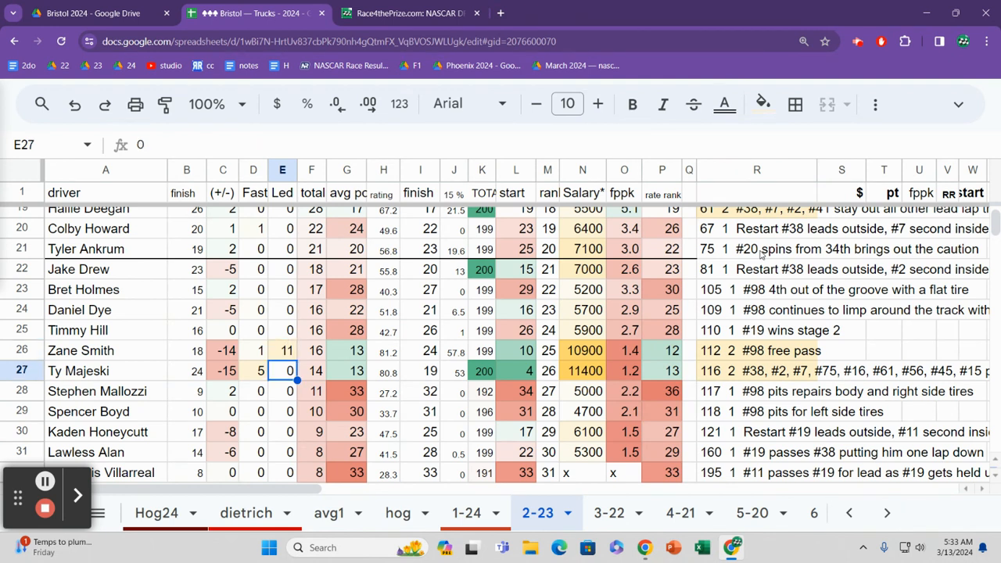
key(Left)
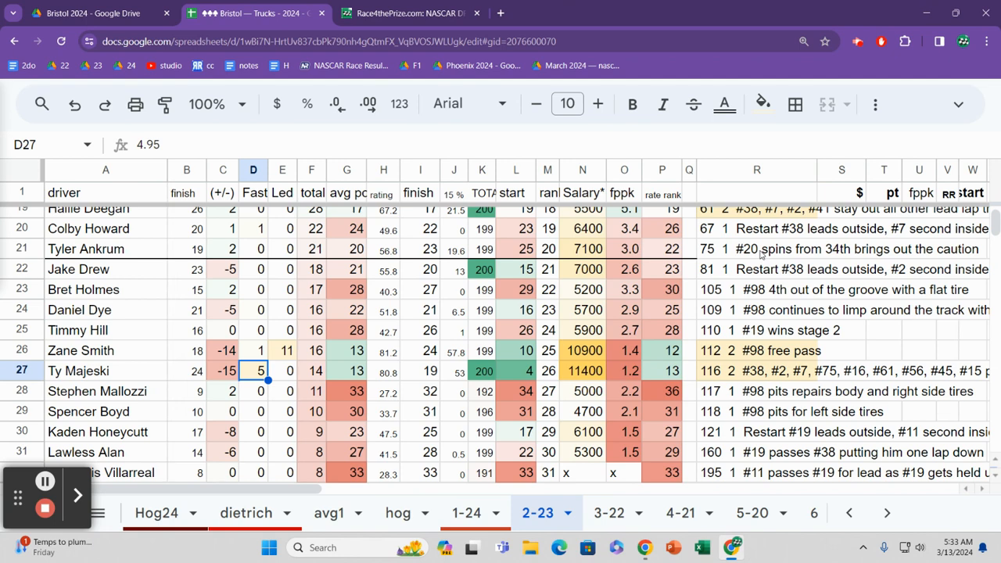
key(Down)
key(Down)
key(Down)
key(Down)
key(Down)
key(Down)
key(Down)
key(Down)
key(Down)
key(Down)
key(Down)
key(Up)
key(Up)
key(Up)
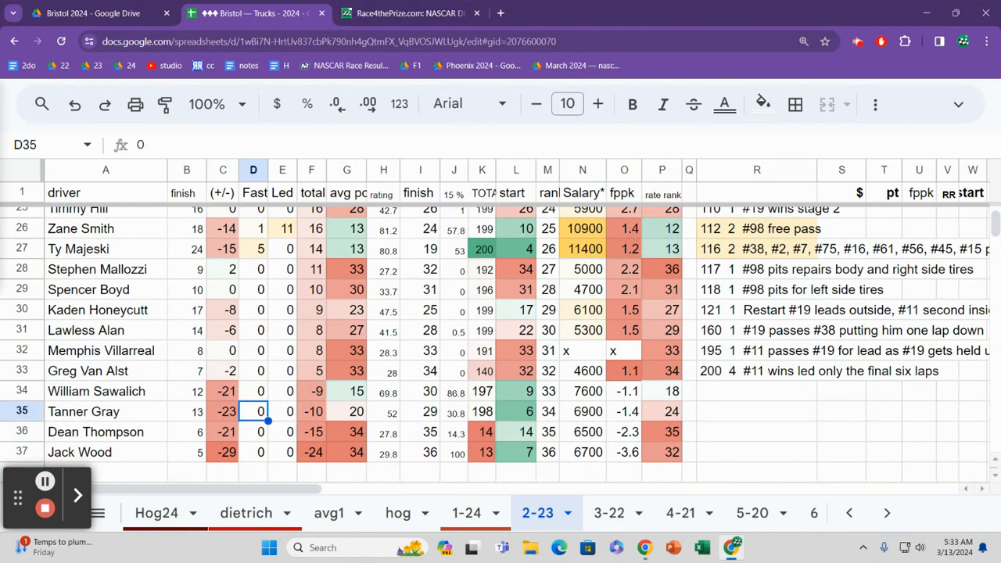
Step: Open the laps sheet and go to the t5 % value in row 2
click(888, 512)
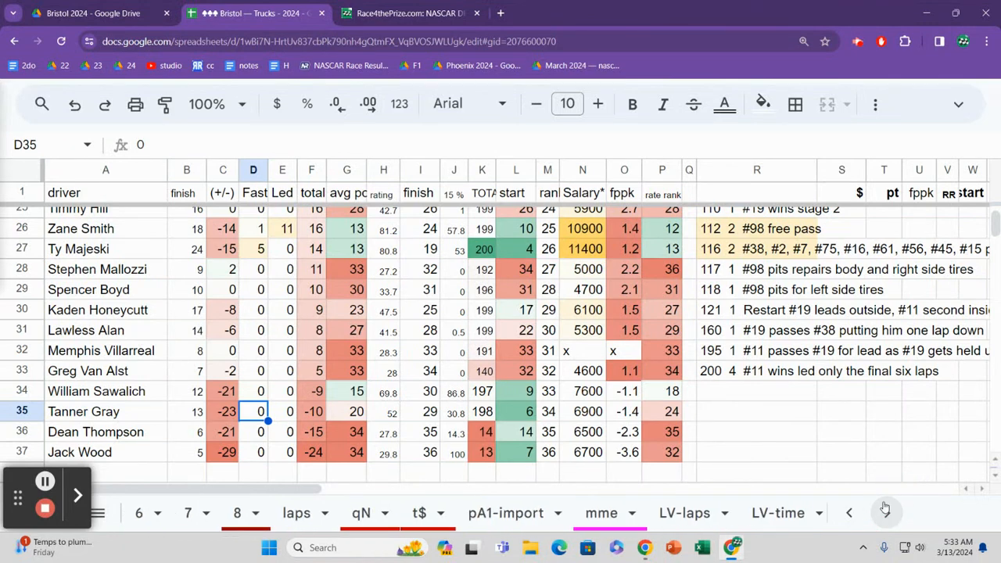
click(295, 513)
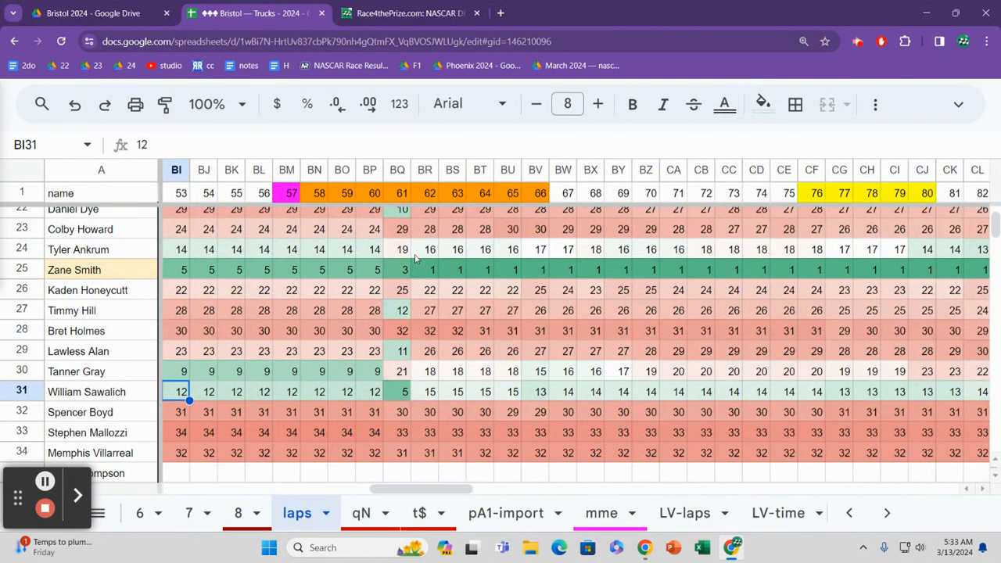
click(416, 257)
key(ctrl+Up)
key(Down)
key(ctrl+Left)
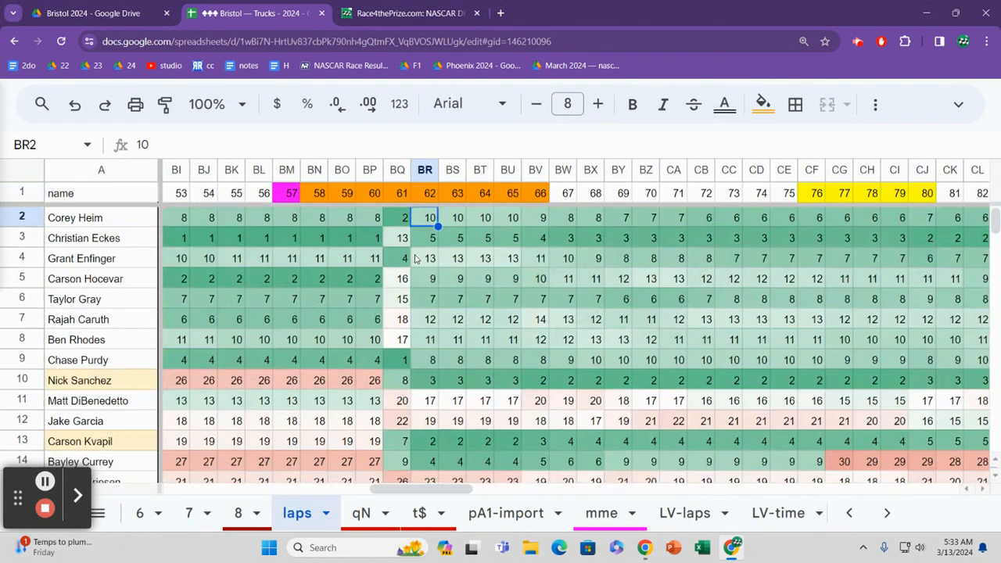
key(Right)
key(Right)
key(Right)
key(Right)
key(Right)
key(Right)
key(Right)
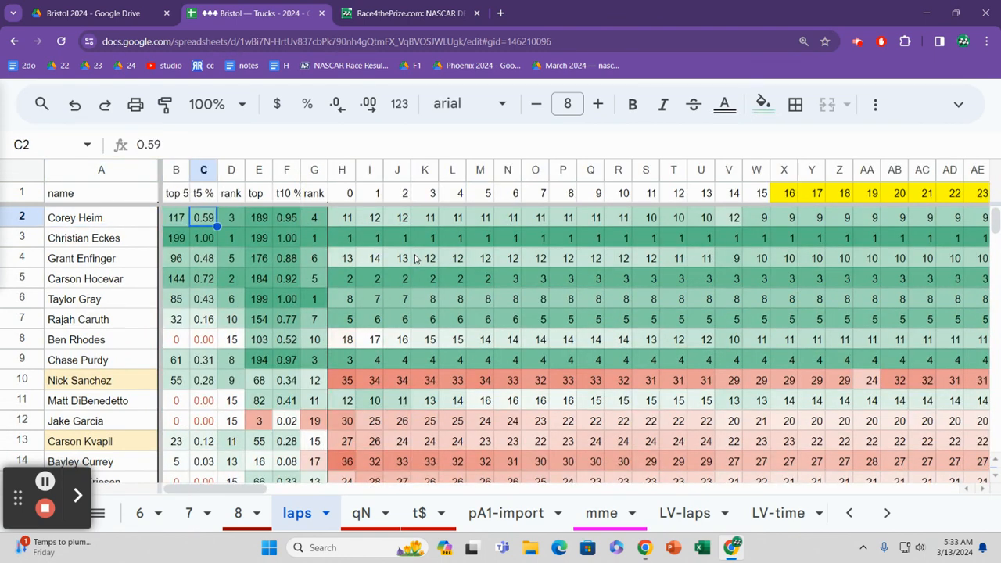
Step: Look over the lap 0 running positions down to row 12
key(Down)
key(Down)
key(Down)
key(Down)
key(Down)
key(Down)
key(Down)
key(Down)
key(Down)
key(Down)
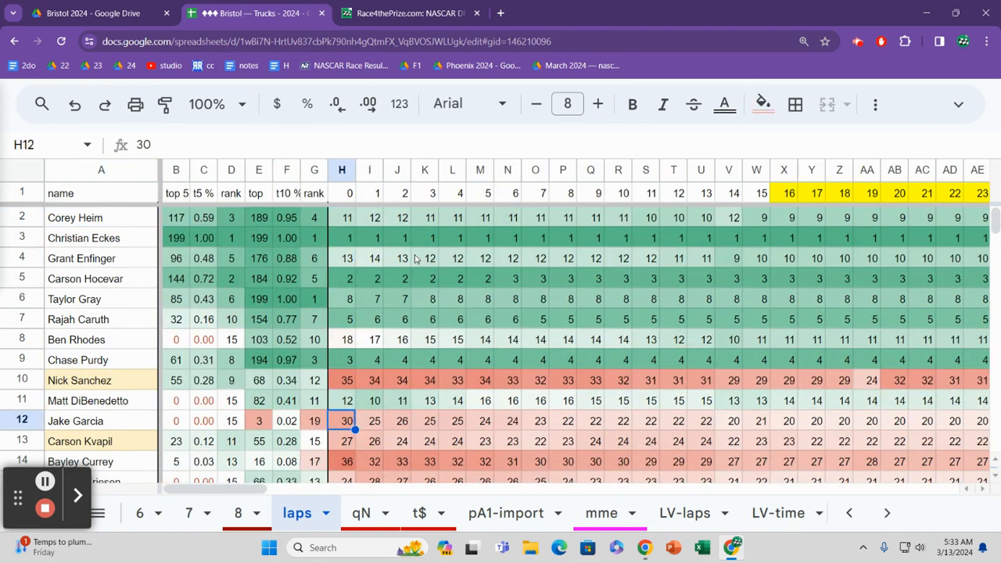
Step: Review the top-10 rank column upward to the driver in row 2
key(Up)
key(Up)
key(Up)
key(Left)
key(Up)
key(Up)
key(Up)
key(Up)
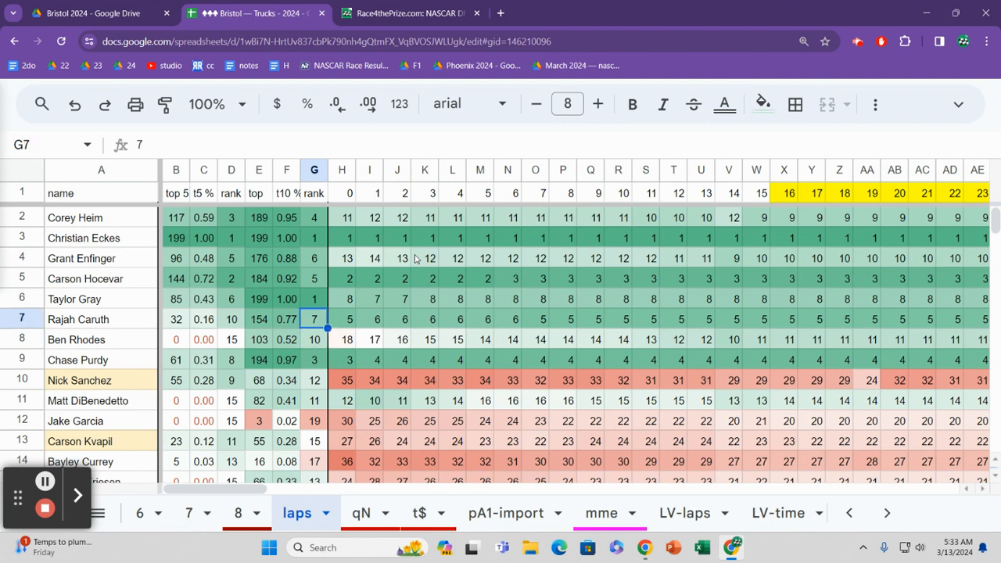
key(Up)
key(Up)
key(Up)
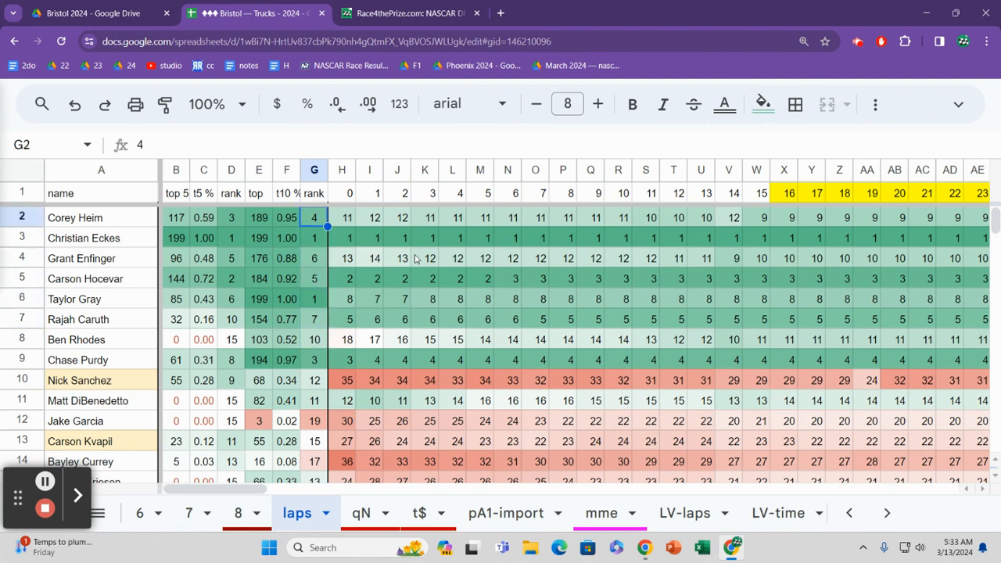
Step: Compare the top-10 ranks in rows 3, 4 and 5
key(Down)
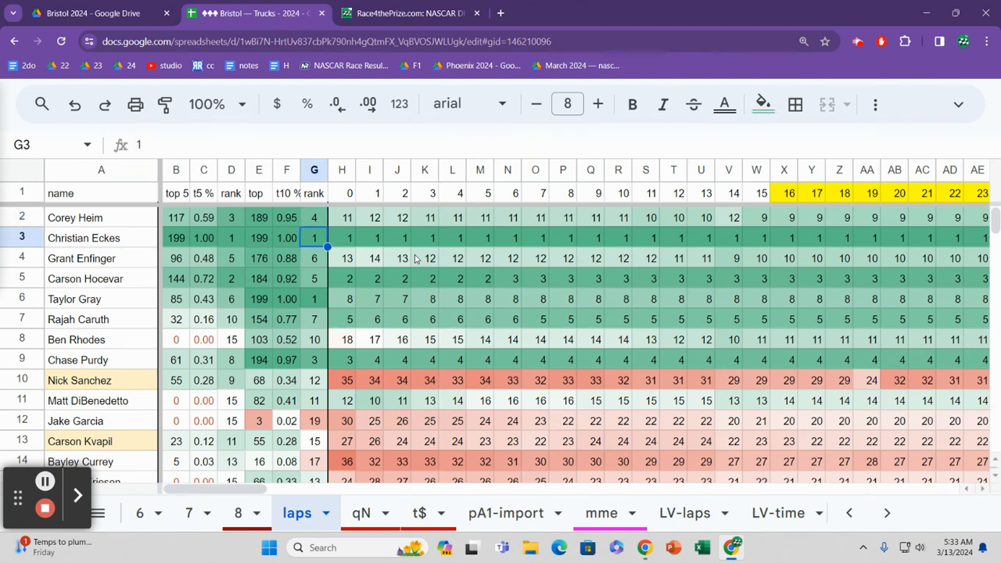
key(Down)
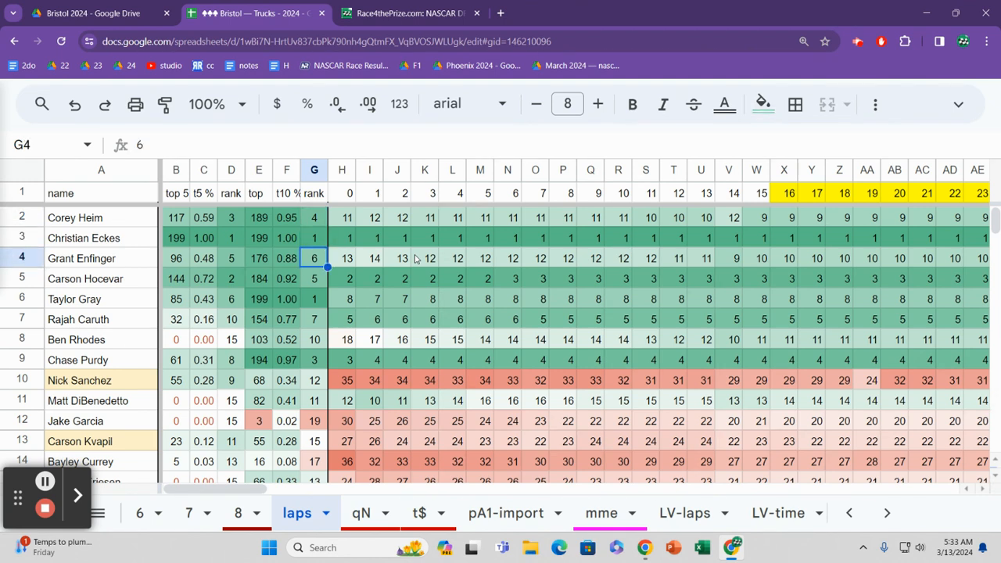
key(Down)
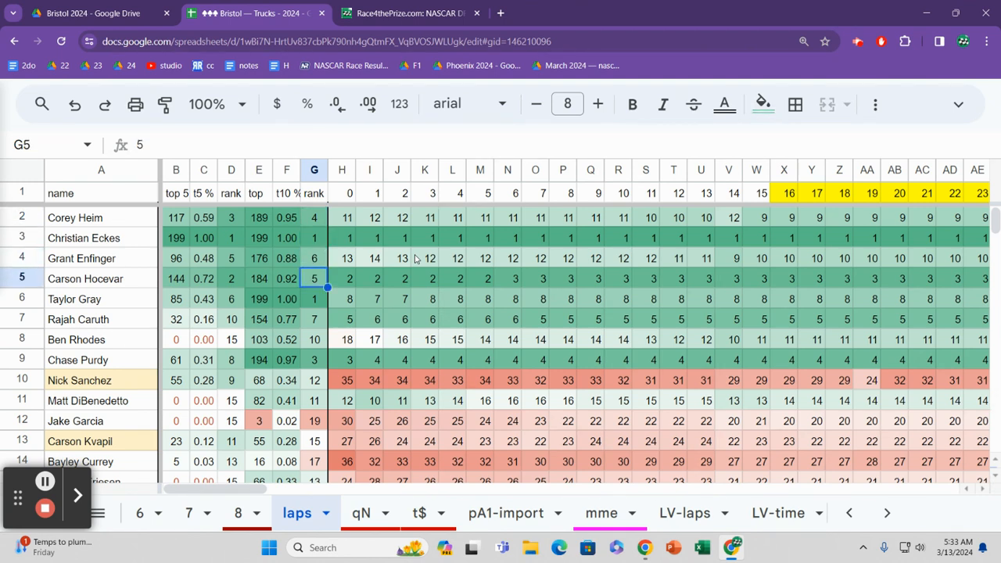
Step: Read back across row 5 to its t5 % value and its top-5 rank
key(Left)
key(Right)
key(Left)
key(Left)
key(Left)
key(Left)
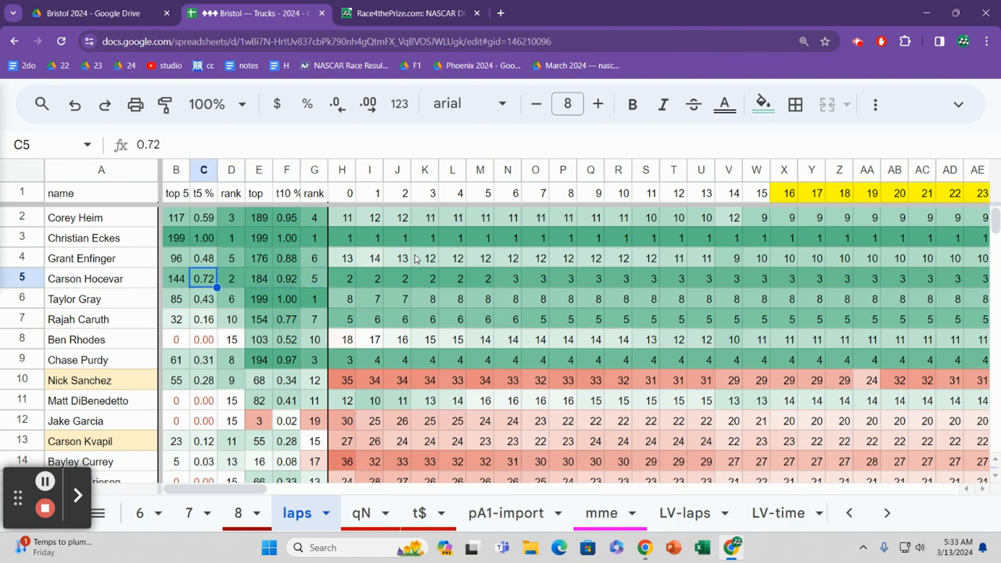
key(Right)
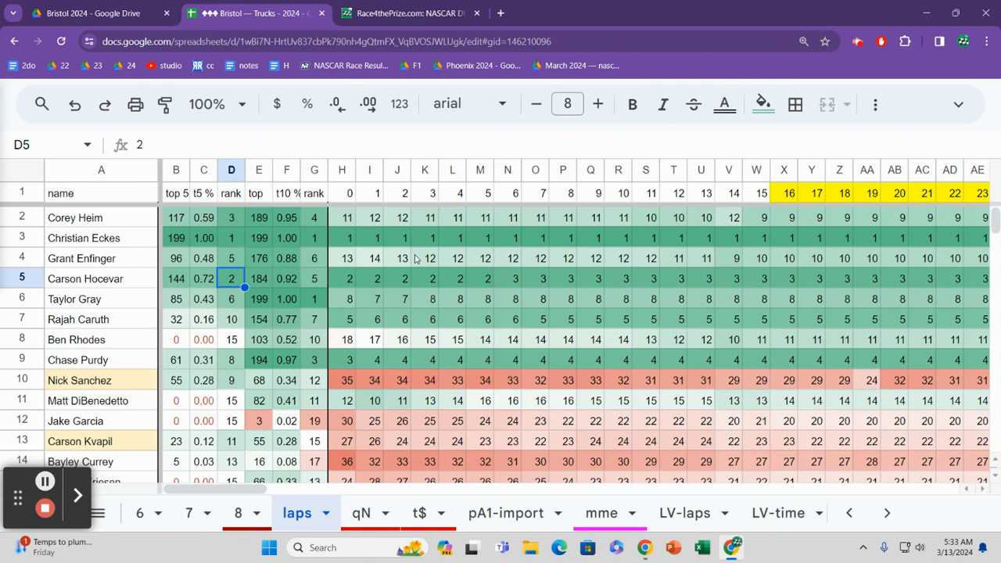
Step: Check row 3's top-5 rank and its number of laps in the top 5
key(Up)
key(Up)
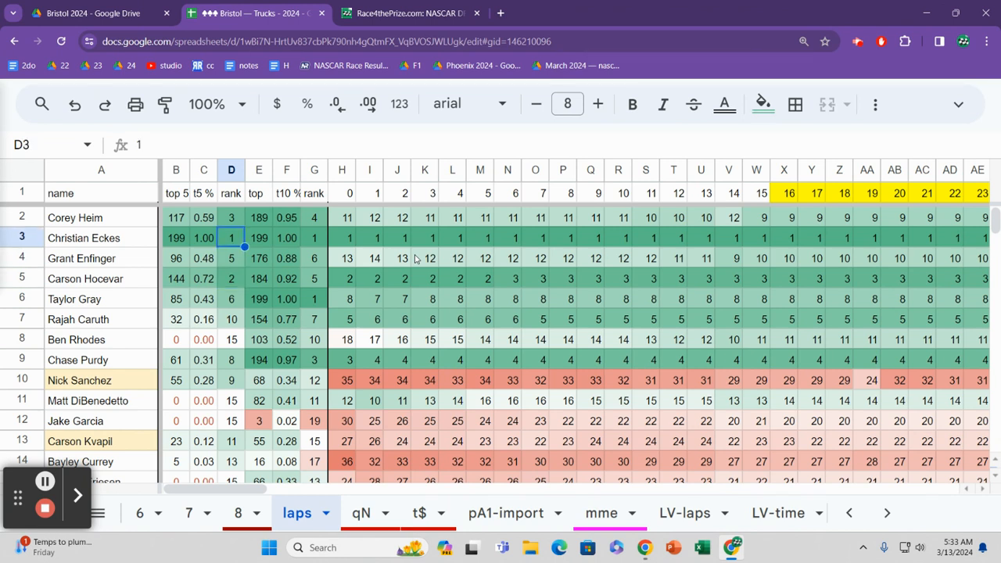
key(Left)
key(Left)
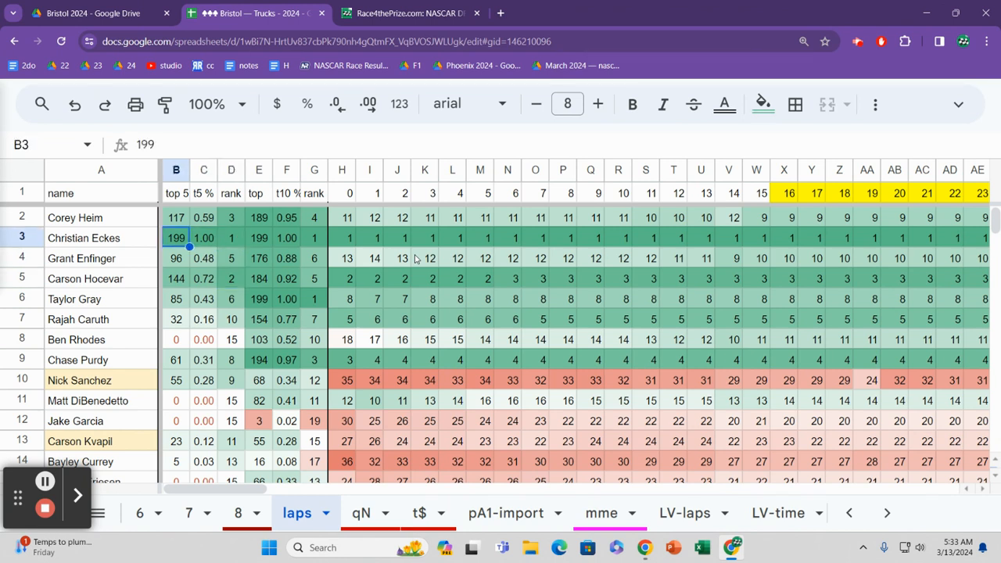
key(Right)
key(Right)
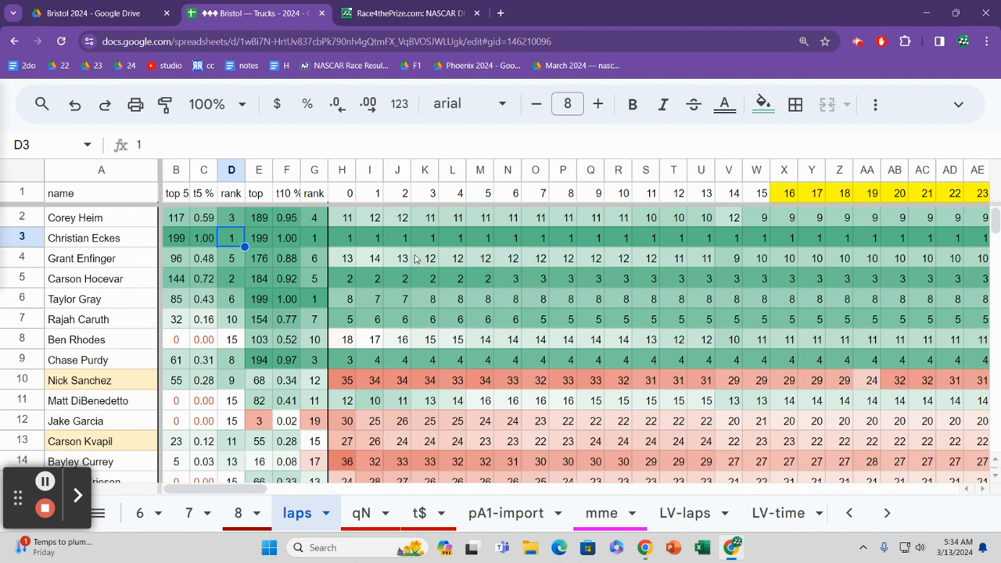
Step: Go back and forth through the top-5 ranks from row 2 down to row 8
key(Up)
key(Down)
key(Down)
key(Down)
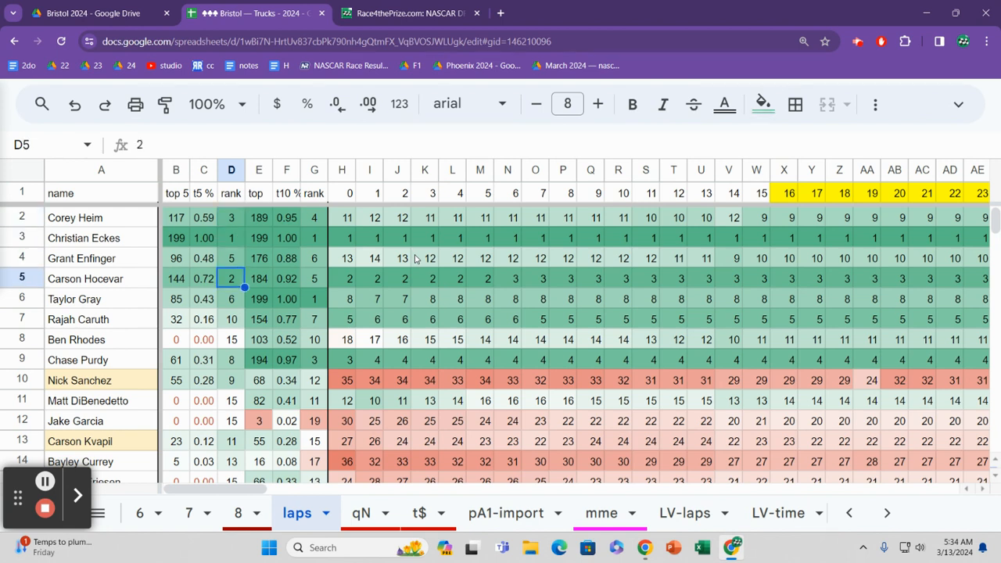
key(Up)
key(Up)
key(Up)
key(Down)
key(Down)
key(Down)
key(Down)
key(Down)
key(Down)
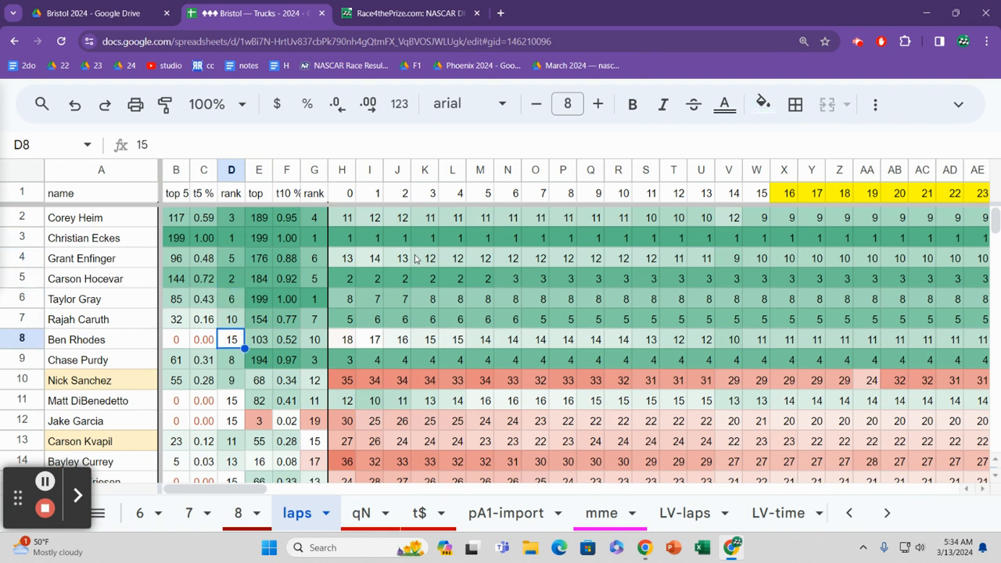
Step: Read across row 6 from the top-5 rank to the top-10 rank
key(Up)
key(Up)
key(Right)
key(Right)
key(Right)
key(Right)
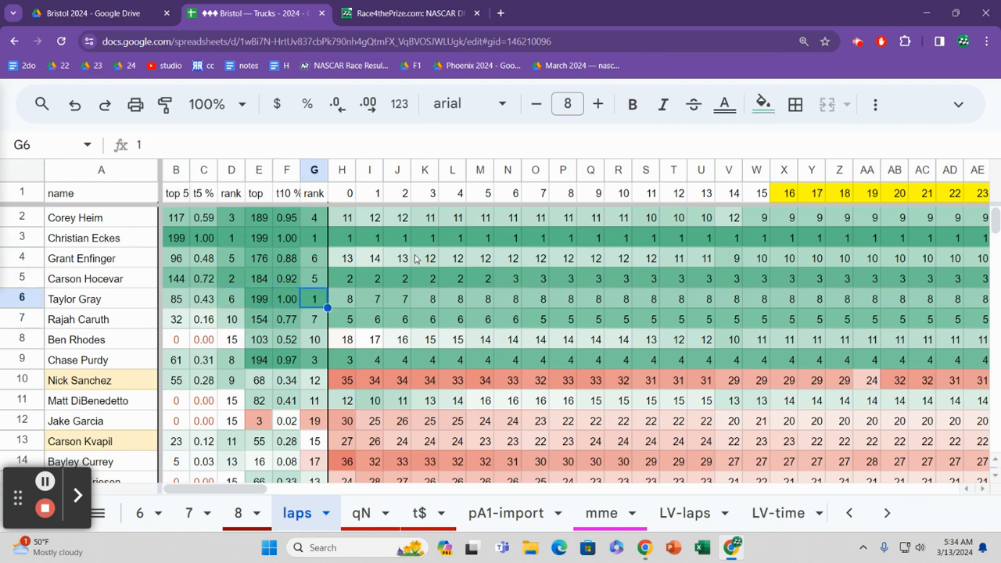
Step: Read the top-10 ranks one by one from row 10 down to row 13
key(Left)
key(Down)
key(Down)
key(Down)
key(Down)
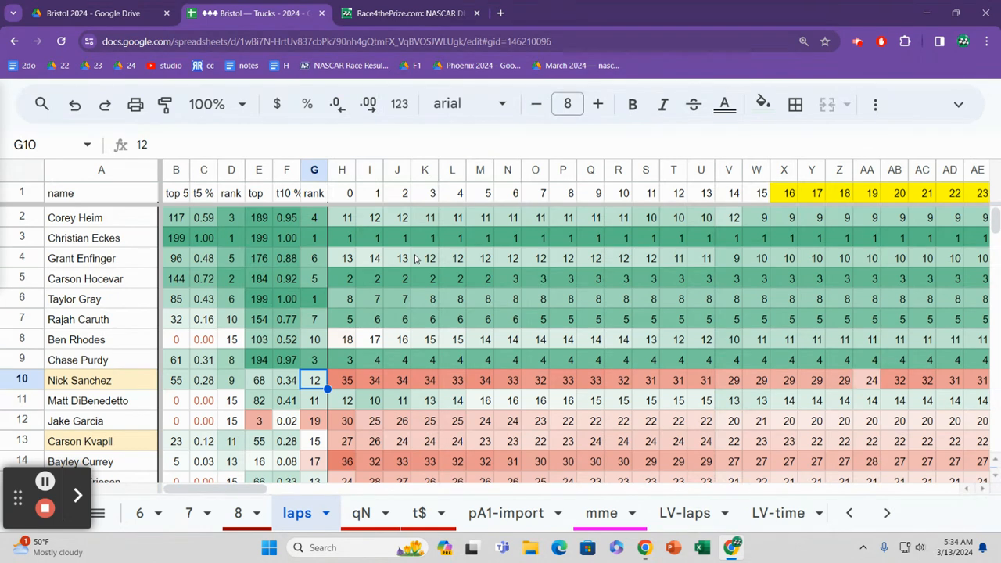
key(Down)
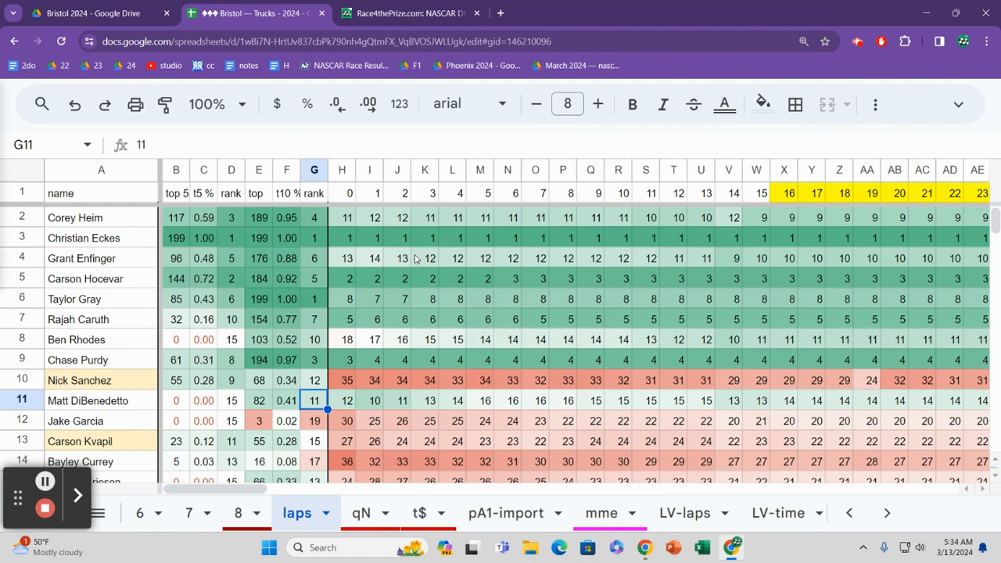
key(Down)
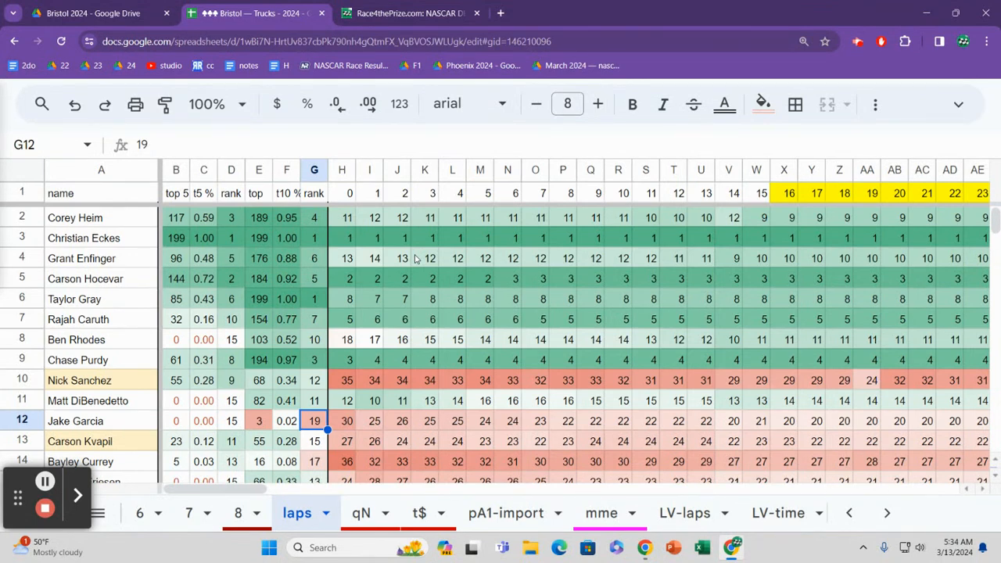
key(Down)
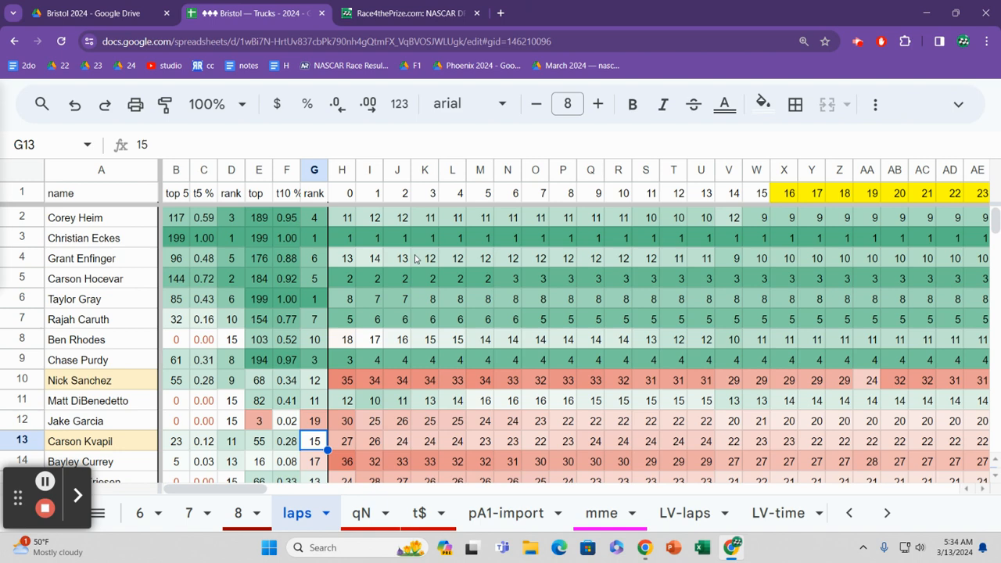
Step: Look at the top-10 ranks down to row 16 and return to row 14
key(Down)
key(Down)
key(Down)
key(Down)
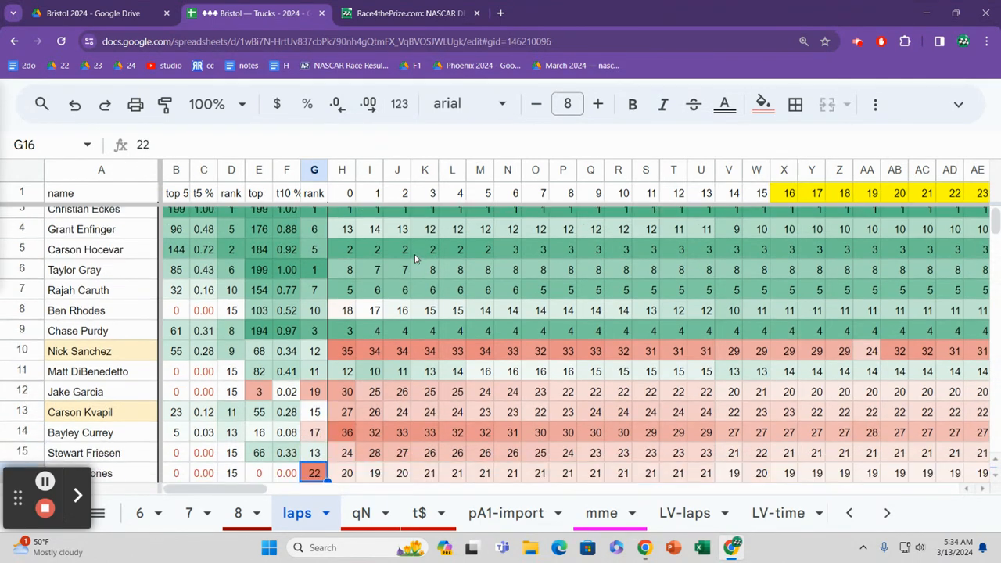
key(Up)
key(Up)
key(Up)
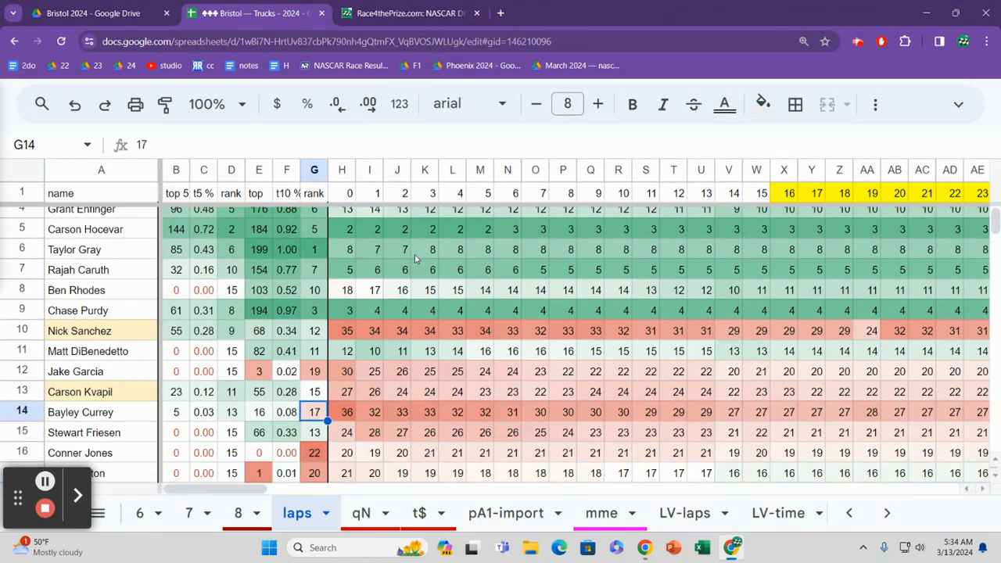
Step: Review the top-10 ranks below row 14, going back and forth down to row 23
key(Down)
key(Down)
key(Down)
key(Down)
key(Down)
key(Down)
key(Up)
key(Up)
key(Up)
key(Up)
key(Up)
key(Up)
key(Down)
key(Down)
key(Down)
key(Down)
key(Down)
key(Down)
key(Down)
key(Down)
key(Down)
key(Down)
key(Down)
key(Up)
key(Up)
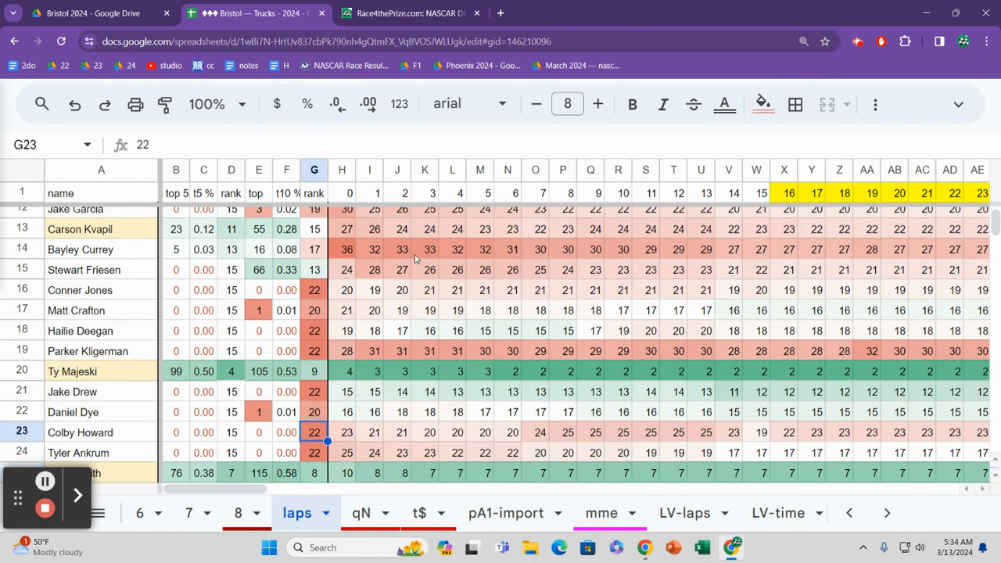
Step: Follow row 20's running positions lap by lap from lap 0 to lap 96
key(Up)
key(Up)
key(Up)
key(Up)
key(Down)
key(Right)
key(Right)
key(Right)
key(Right)
key(Right)
key(Right)
key(Right)
key(Right)
key(Right)
key(Right)
key(Right)
key(Right)
key(Right)
key(Right)
key(Right)
key(Right)
key(Right)
key(Right)
key(Right)
key(Right)
key(Right)
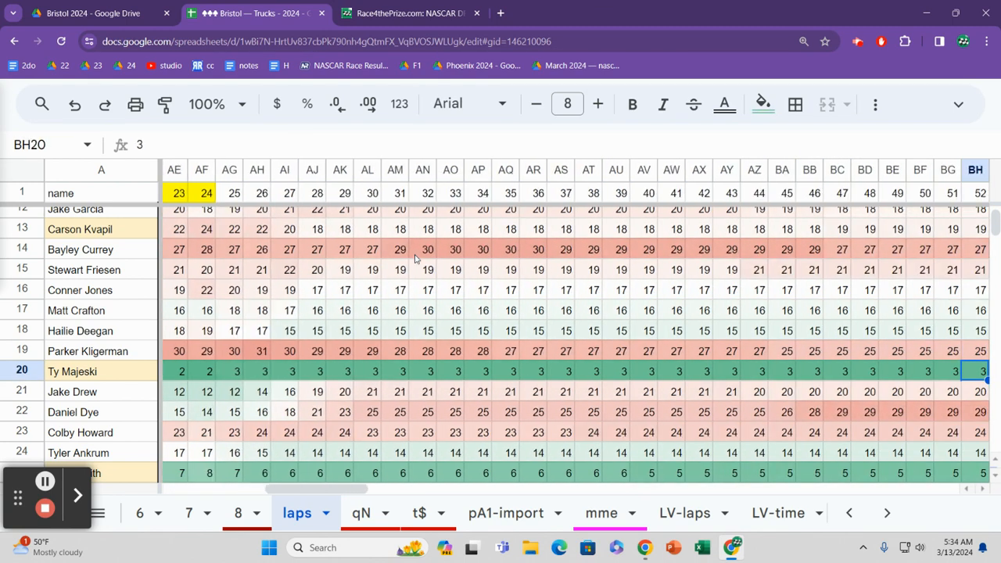
key(Right)
key(Right)
key(Right)
key(Right)
key(Right)
key(Right)
key(Right)
key(Right)
key(Right)
key(Right)
key(Right)
key(Right)
key(Right)
key(Right)
key(Right)
key(Right)
key(Right)
key(Right)
key(Right)
key(Right)
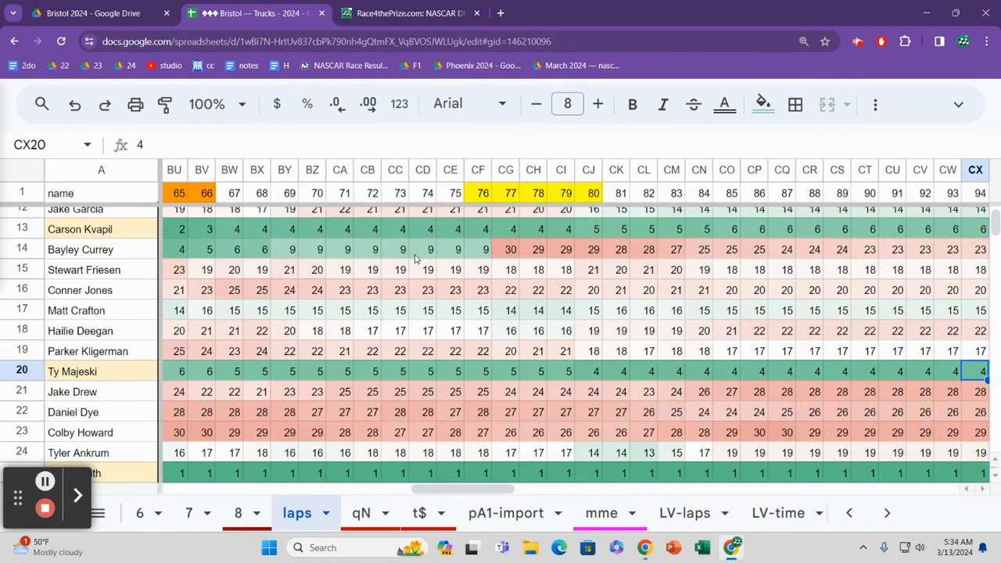
key(Right)
key(Right)
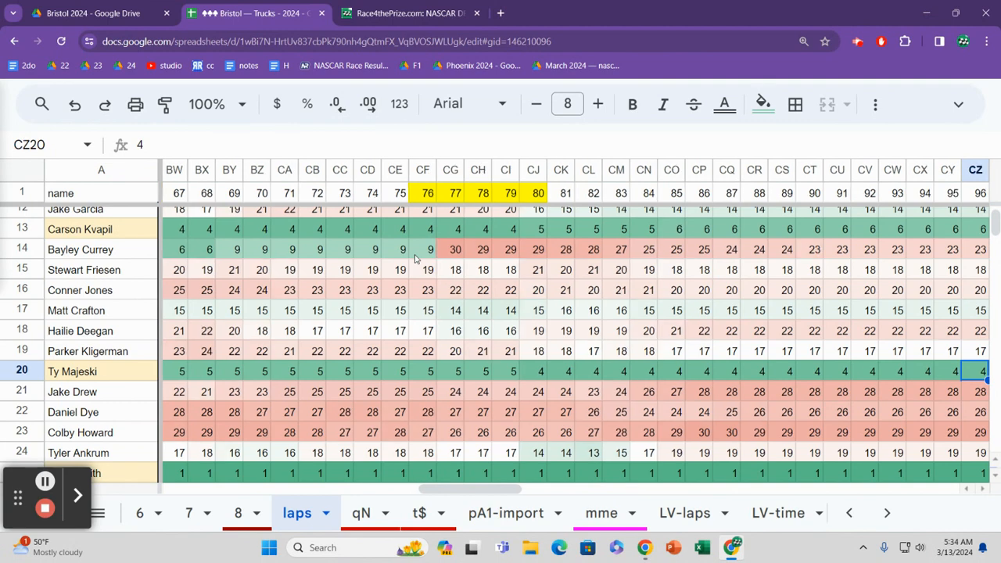
Step: Read row 20's positions past lap 96 to about lap 115, and return to lap 106
key(Right)
key(Right)
key(Right)
key(Right)
key(Right)
key(Right)
key(Right)
key(Right)
key(Right)
key(Right)
key(Right)
key(Right)
key(Right)
key(Right)
key(Right)
key(Right)
key(Right)
key(Right)
key(Left)
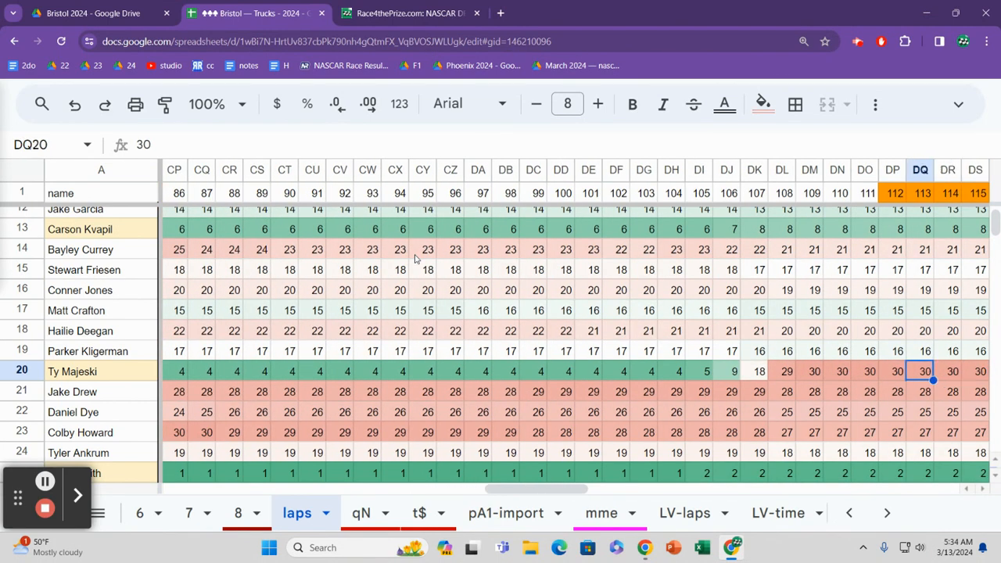
key(Left)
key(Left)
key(Left)
key(Left)
key(Left)
key(Left)
key(Left)
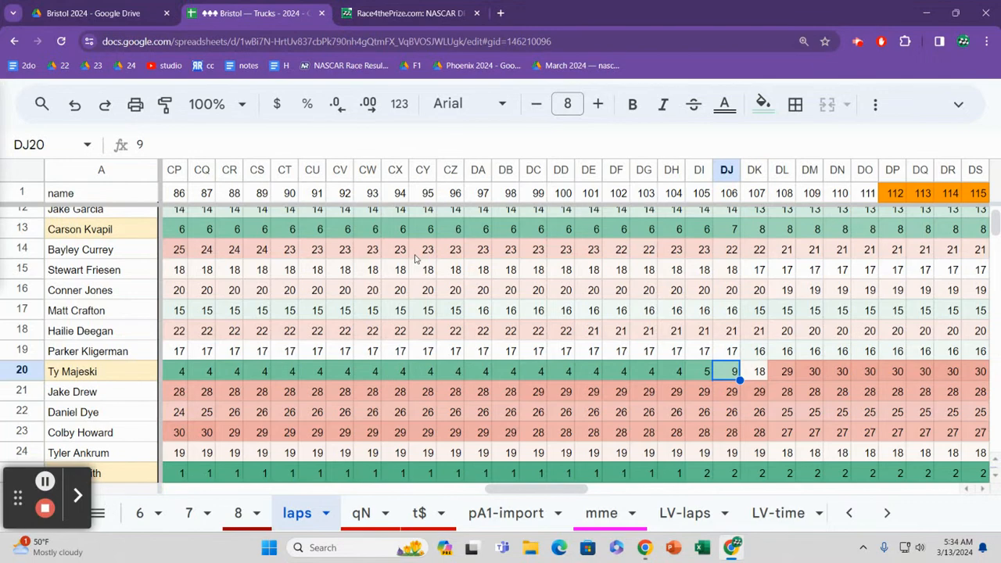
Step: Read row 20's positions from lap 106 through the finish and on into the summary columns
key(Right)
key(Right)
key(Right)
key(Right)
key(Right)
key(Right)
key(Right)
key(Right)
key(Right)
key(Right)
key(Right)
key(Right)
key(Right)
key(Right)
key(Right)
key(Right)
key(Right)
key(Right)
key(Right)
key(Right)
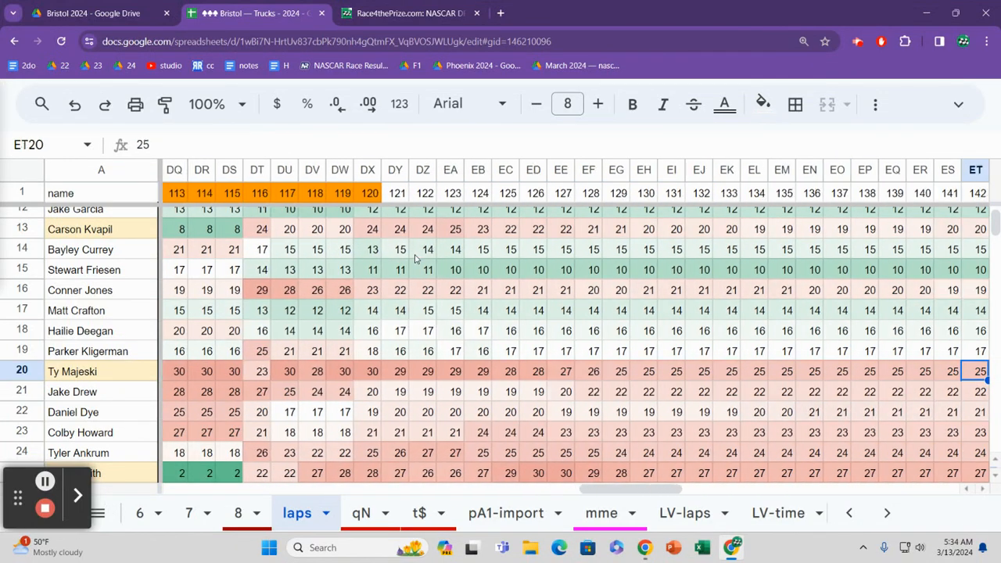
key(Right)
key(Right)
key(Right)
key(Right)
key(Right)
key(Right)
key(Right)
key(Right)
key(Right)
key(Right)
key(Right)
key(Right)
key(Right)
key(Right)
key(Right)
key(Right)
key(Right)
key(Right)
key(Right)
key(Right)
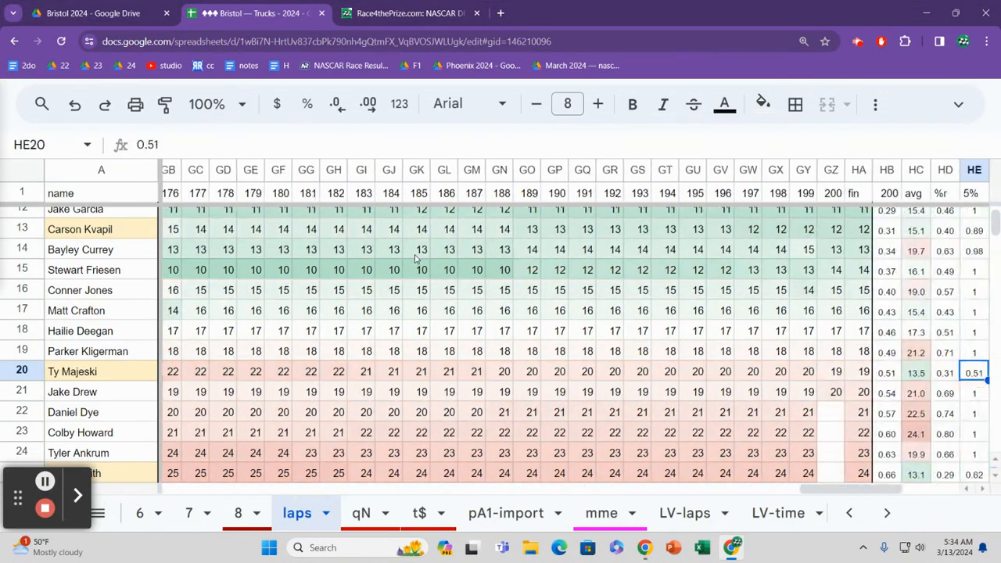
key(Right)
key(Right)
key(Right)
key(Right)
key(Right)
key(Right)
key(Right)
key(Right)
Step: Go back along row 20 from the summary columns to lap 93
key(Left)
key(Left)
key(Left)
key(Left)
key(Left)
key(Left)
key(Left)
key(Left)
key(Left)
key(Left)
key(Left)
key(Left)
key(Left)
key(Left)
key(Left)
key(Left)
key(Left)
key(Left)
key(Left)
key(Left)
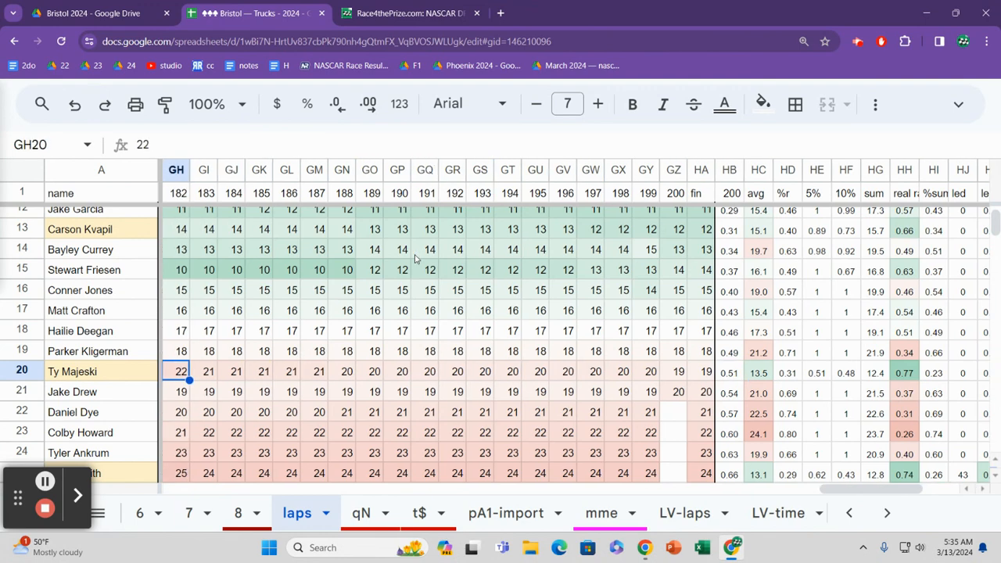
key(Left)
key(Left)
key(Left)
key(Left)
key(Left)
key(Left)
key(Left)
key(Left)
key(Left)
key(Left)
key(Left)
key(Left)
key(Left)
key(Left)
key(Left)
key(Left)
key(Left)
key(Left)
key(Left)
key(Left)
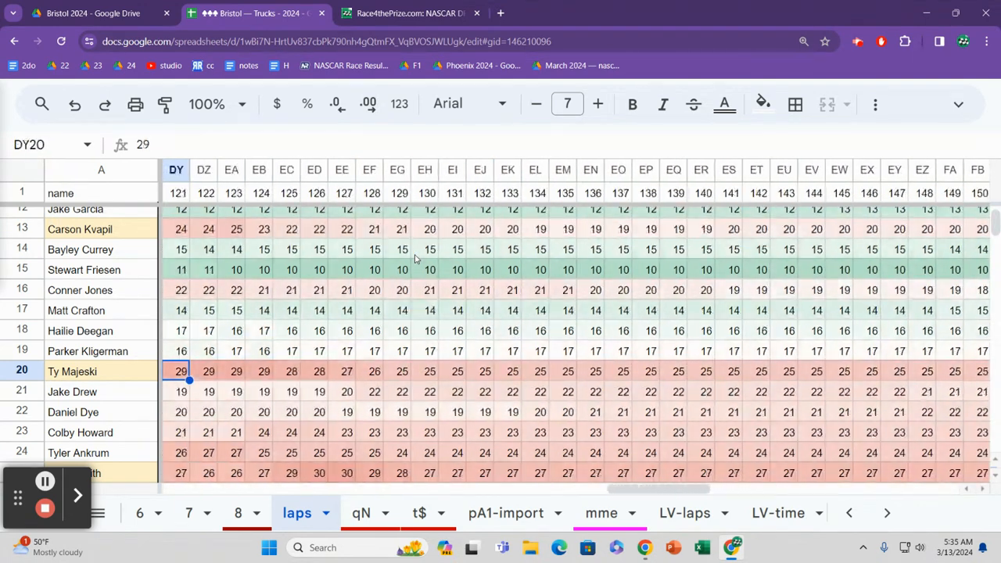
key(Left)
key(Left)
key(Left)
key(Left)
key(Left)
key(Left)
key(Left)
key(Left)
key(Left)
key(Left)
key(Left)
key(Left)
key(Left)
key(Left)
key(Left)
key(Left)
key(Left)
key(Left)
key(Left)
key(Left)
Step: Trace row 25's positions backwards from lap 93 to about lap 48, and return to lap 62
key(Down)
key(Down)
key(Down)
key(Down)
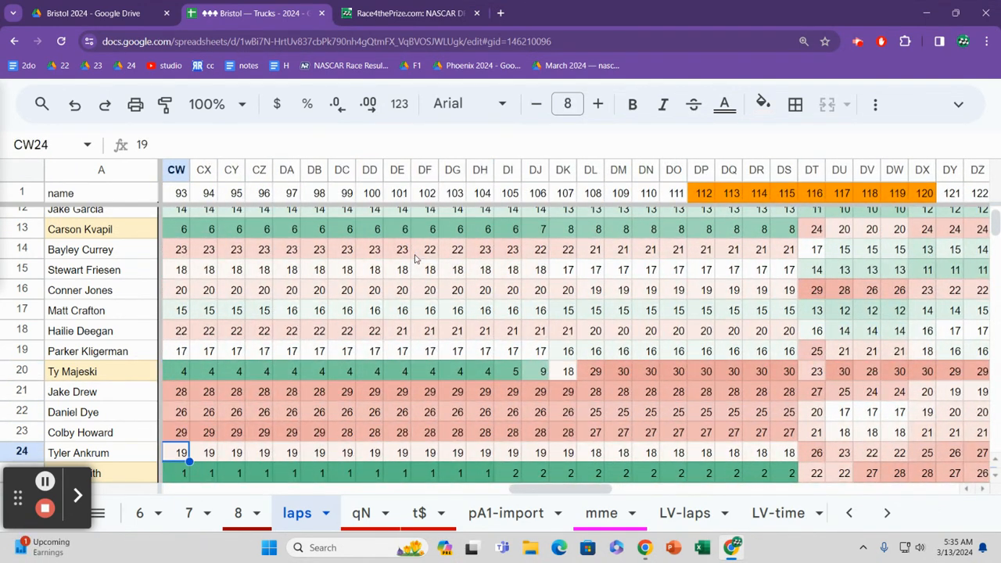
key(Down)
key(Down)
key(Up)
key(Left)
key(Left)
key(Left)
key(Left)
key(Left)
key(Left)
key(Left)
key(Left)
key(Left)
key(Left)
key(Left)
key(Left)
key(Left)
key(Left)
key(Left)
key(Left)
key(Left)
key(Left)
key(Left)
key(Left)
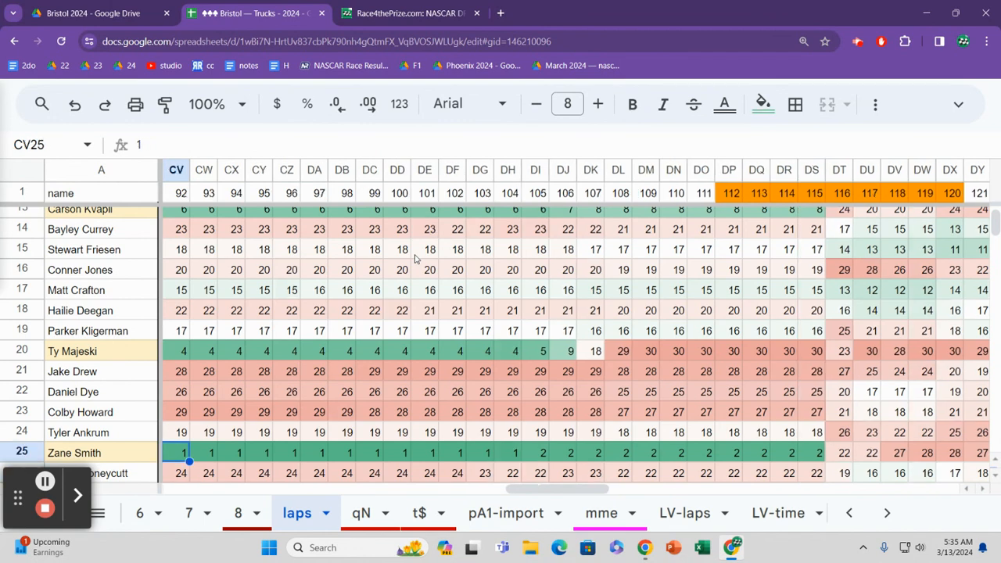
key(Left)
key(Left)
key(Left)
key(Left)
key(Left)
key(Left)
key(Left)
key(Left)
key(Left)
key(Left)
key(Left)
key(Left)
key(Left)
key(Left)
key(Left)
key(Left)
key(Left)
key(Left)
key(Left)
key(Left)
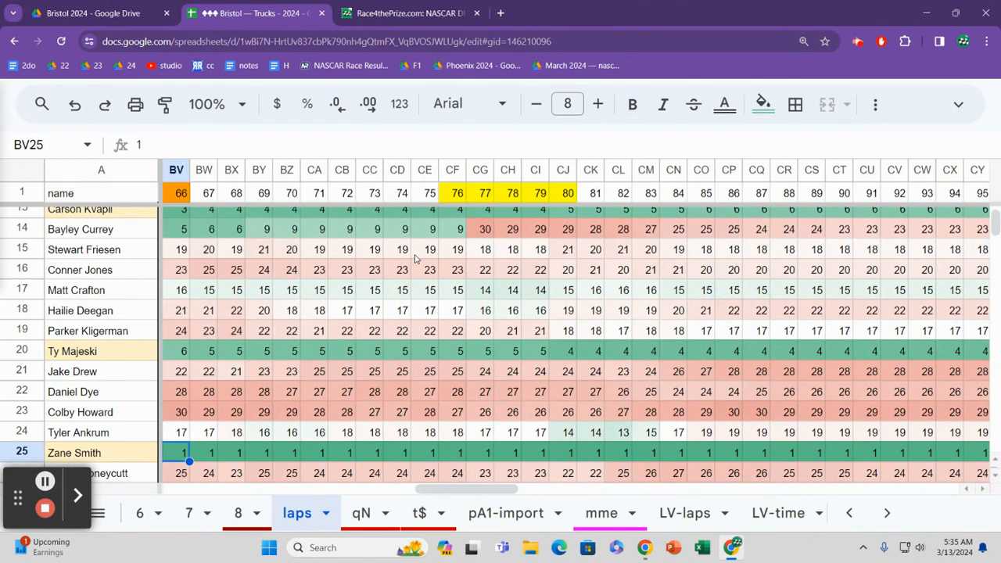
key(Right)
key(Right)
key(Right)
key(Right)
key(Right)
key(Right)
key(Right)
key(Right)
key(Right)
key(Right)
key(Right)
key(Right)
key(Right)
key(Right)
key(Right)
key(Right)
key(Right)
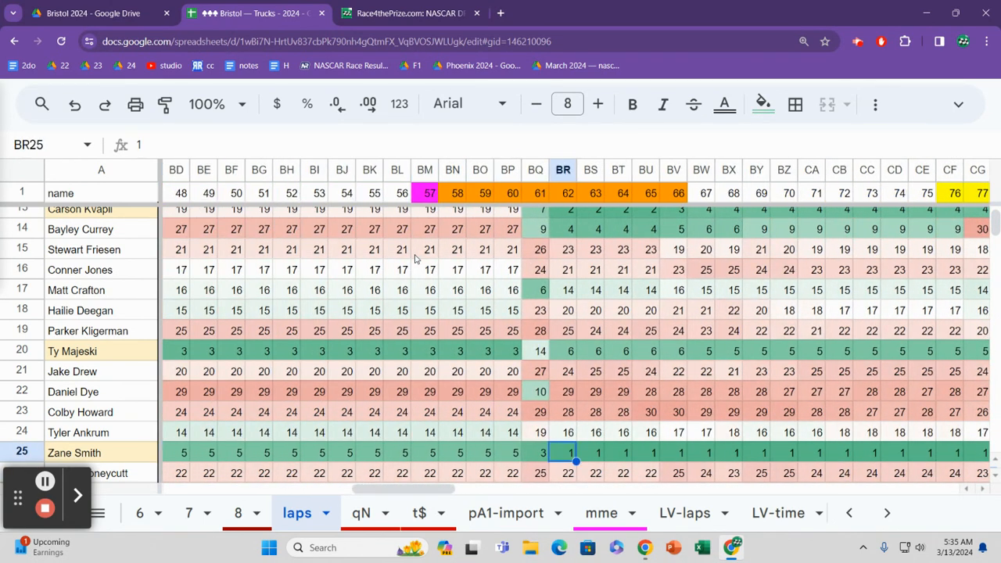
Step: Read row 25's positions from lap 62 to about lap 122, and go back to lap 104
key(Right)
key(Right)
key(Right)
key(Right)
key(Right)
key(Right)
key(Right)
key(Right)
key(Right)
key(Right)
key(Right)
key(Right)
key(Right)
key(Right)
key(Right)
key(Right)
key(Right)
key(Right)
key(Right)
key(Right)
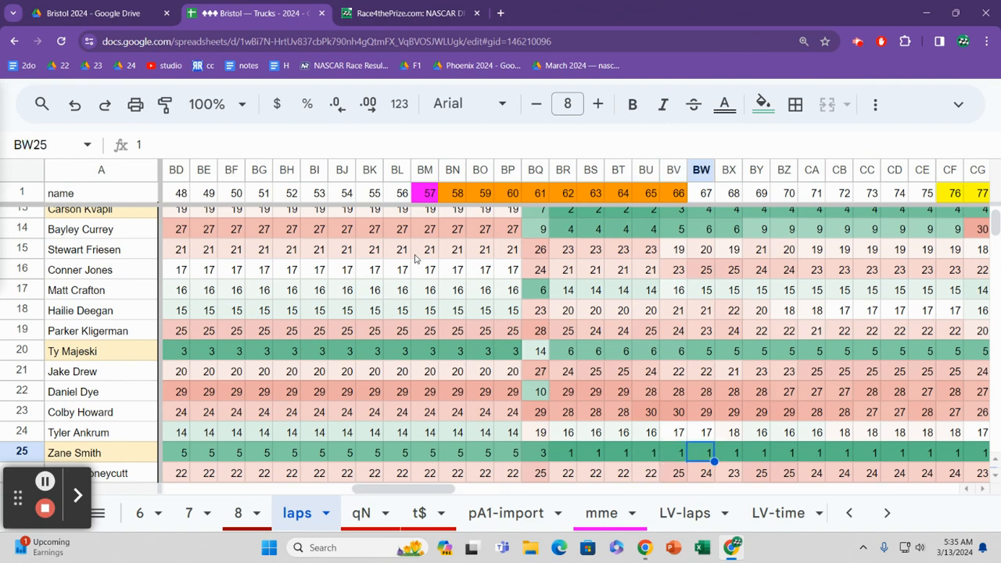
key(Right)
key(Right)
key(Right)
key(Right)
key(Right)
key(Right)
key(Right)
key(Right)
key(Right)
key(Right)
key(Right)
key(Right)
key(Right)
key(Right)
key(Right)
key(Right)
key(Right)
key(Right)
key(Right)
key(Right)
key(Left)
key(Left)
key(Left)
key(Left)
key(Left)
key(Left)
key(Left)
key(Left)
key(Left)
key(Left)
key(Left)
key(Left)
key(Left)
key(Left)
key(Left)
key(Left)
key(Left)
key(Left)
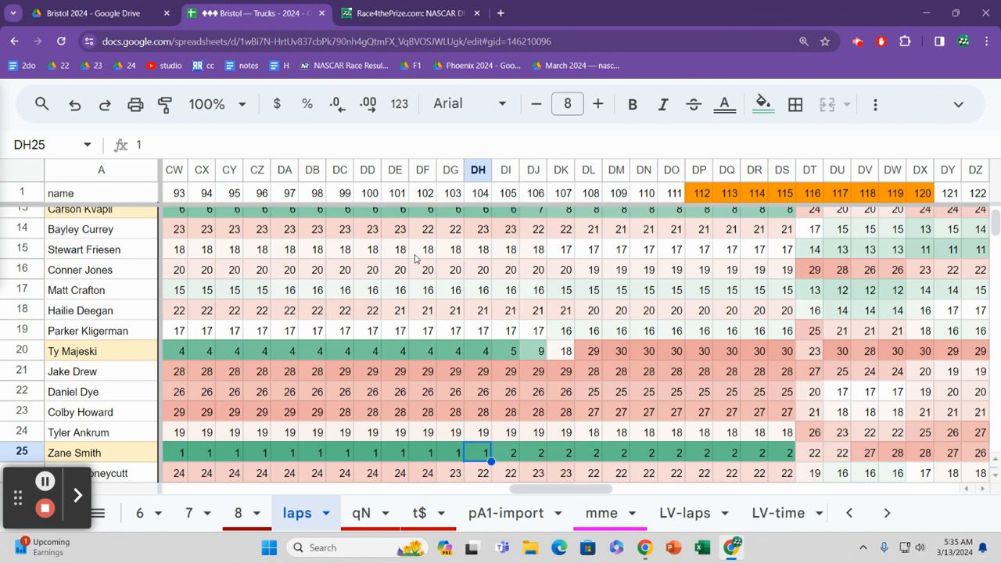
Step: Follow row 25's positions from lap 104 through the orange-marked laps up to lap 151
key(Right)
key(Right)
key(Right)
key(Right)
key(Right)
key(Right)
key(Right)
key(Right)
key(Right)
key(Right)
key(Right)
key(Right)
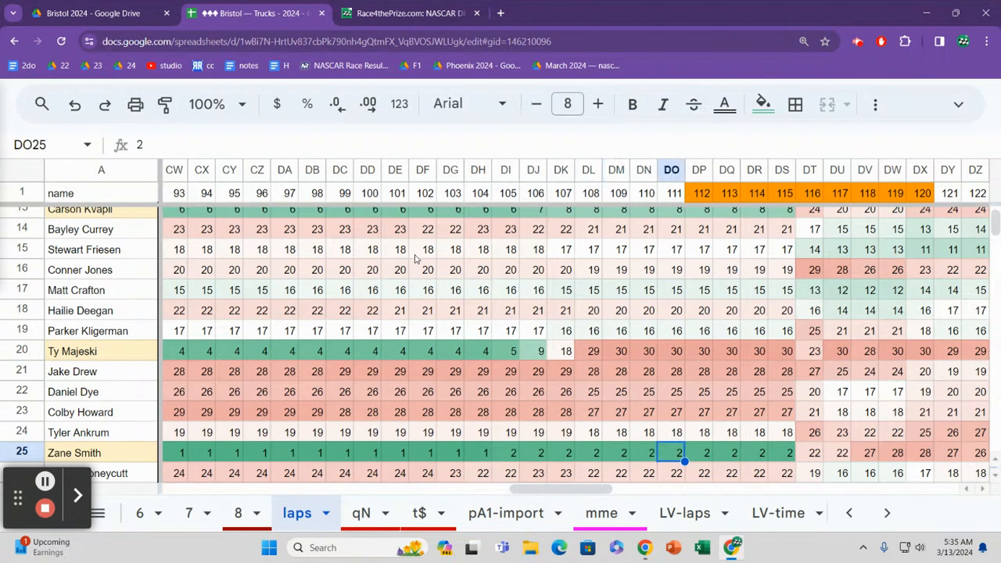
key(Right)
key(Right)
key(Right)
key(Right)
key(Right)
key(Right)
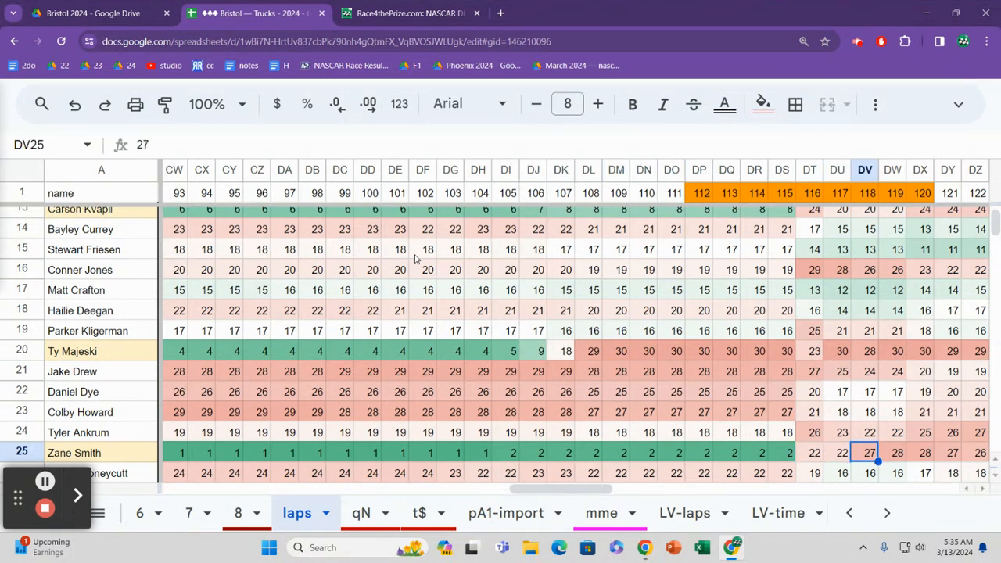
key(Right)
key(Right)
key(Right)
key(Right)
key(Right)
key(Right)
key(Right)
key(Right)
key(Right)
key(Right)
key(Right)
key(Right)
key(Right)
key(Right)
key(Right)
key(Right)
key(Right)
key(Right)
key(Right)
key(Right)
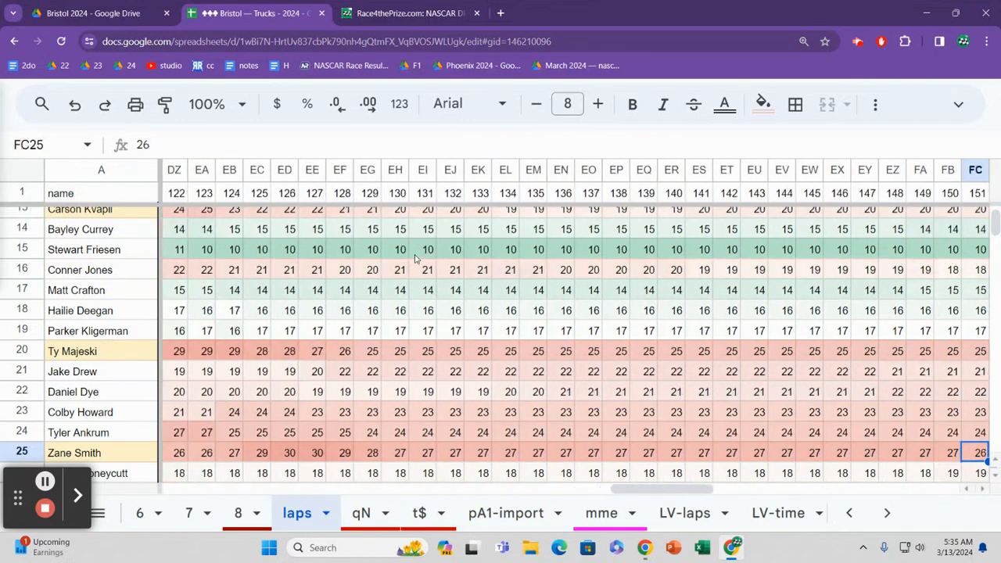
Step: Look down the rows below row 25 and read row 31's positions up to lap 176
key(Down)
key(Down)
key(Down)
key(Down)
key(Down)
key(Down)
key(Down)
key(Down)
key(Down)
key(Down)
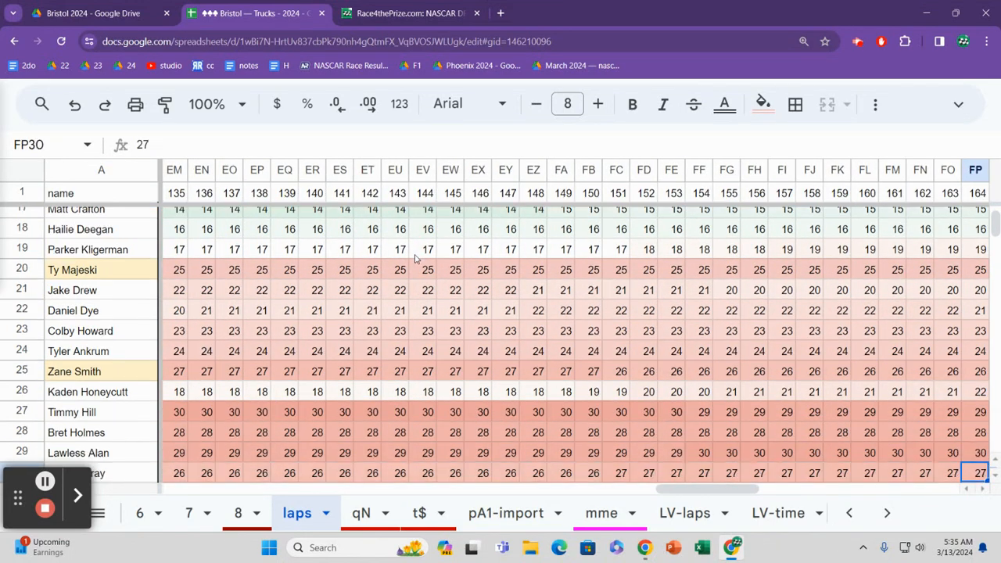
key(Up)
key(Up)
key(Up)
key(Up)
key(Right)
key(Right)
key(Right)
key(Right)
key(Right)
key(Right)
key(Right)
key(Right)
key(Right)
key(Right)
key(Right)
key(Right)
key(Right)
key(Right)
key(Right)
key(Right)
key(Right)
key(Right)
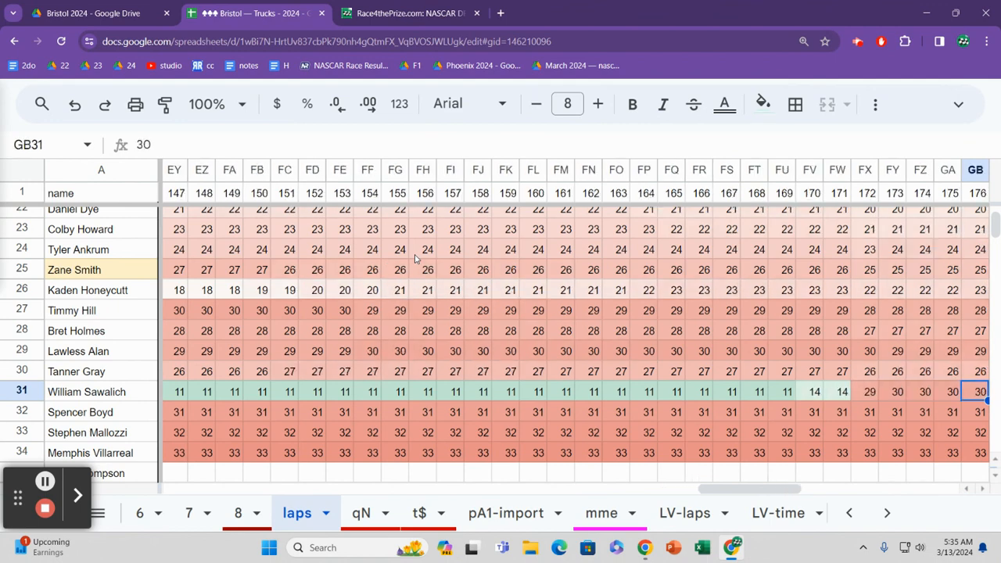
Step: Go back along row 31 to lap 161 to examine the positions held there
key(Left)
key(Left)
key(Left)
key(Left)
key(Left)
key(Left)
key(Left)
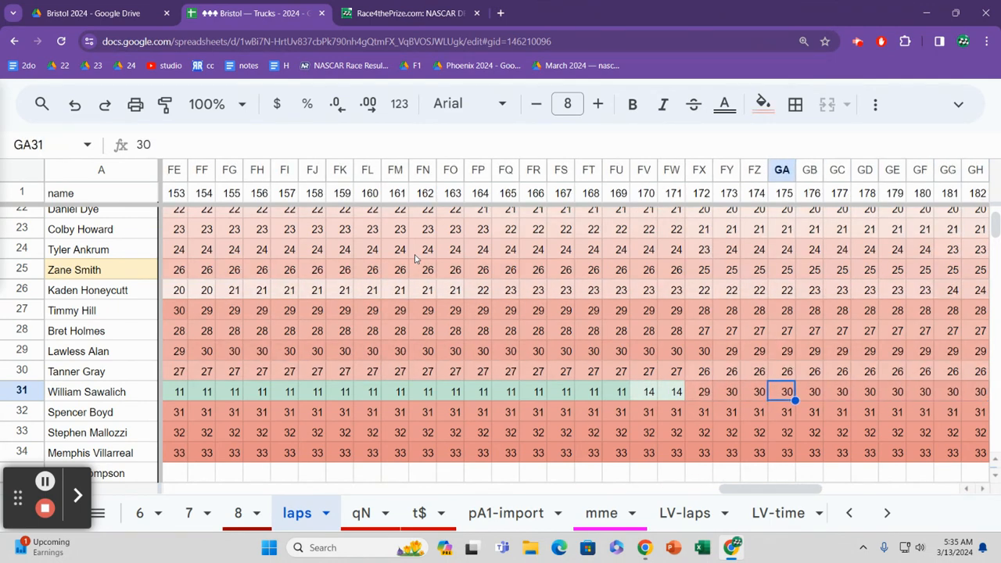
key(Left)
key(Left)
key(Left)
key(Left)
key(Left)
key(Left)
key(Left)
key(Left)
key(Left)
key(Left)
key(Left)
key(Left)
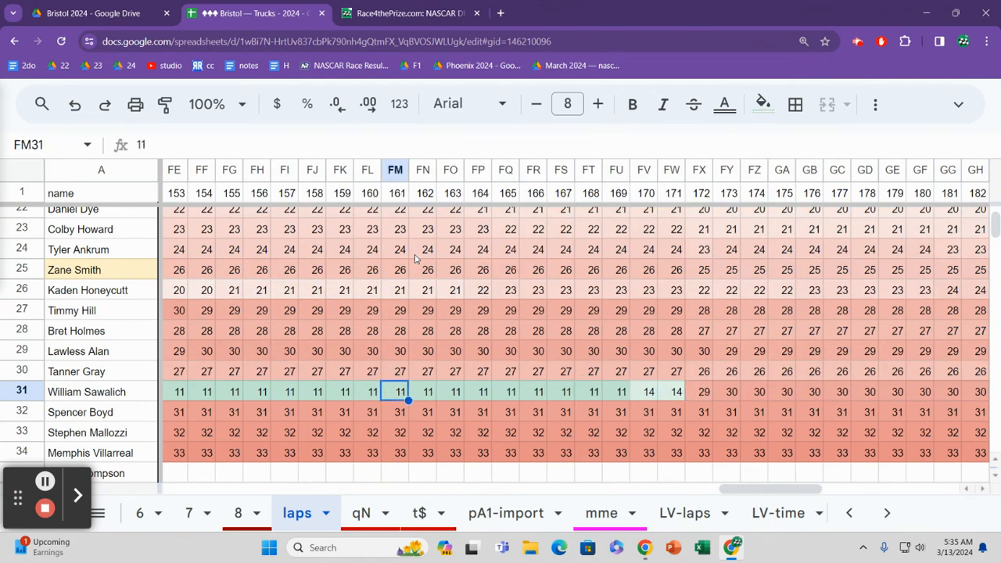
Step: Examine row 31's positions lap by lap from lap 161 to lap 173
key(Right)
key(Right)
key(Right)
key(Right)
key(Right)
key(Right)
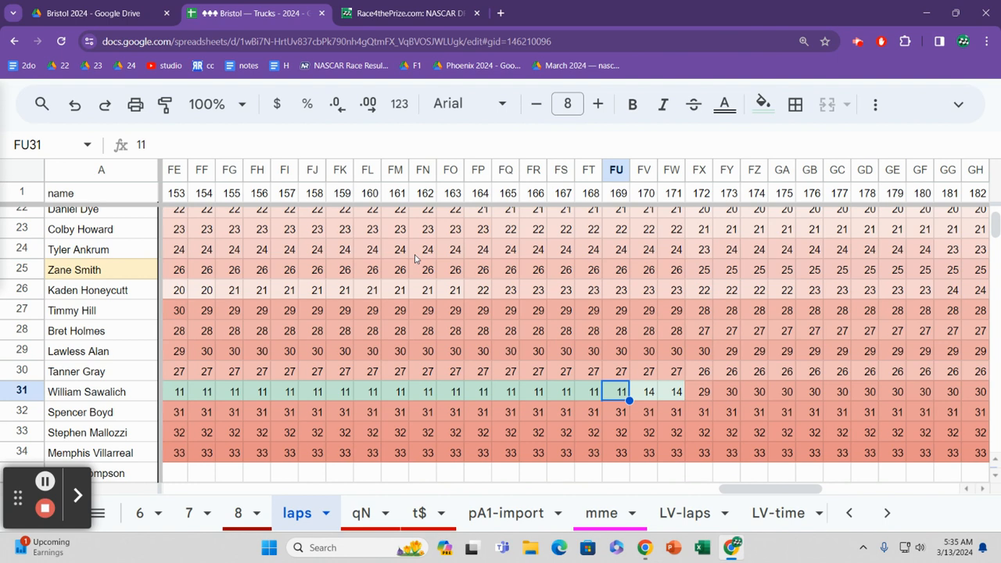
key(Right)
key(Right)
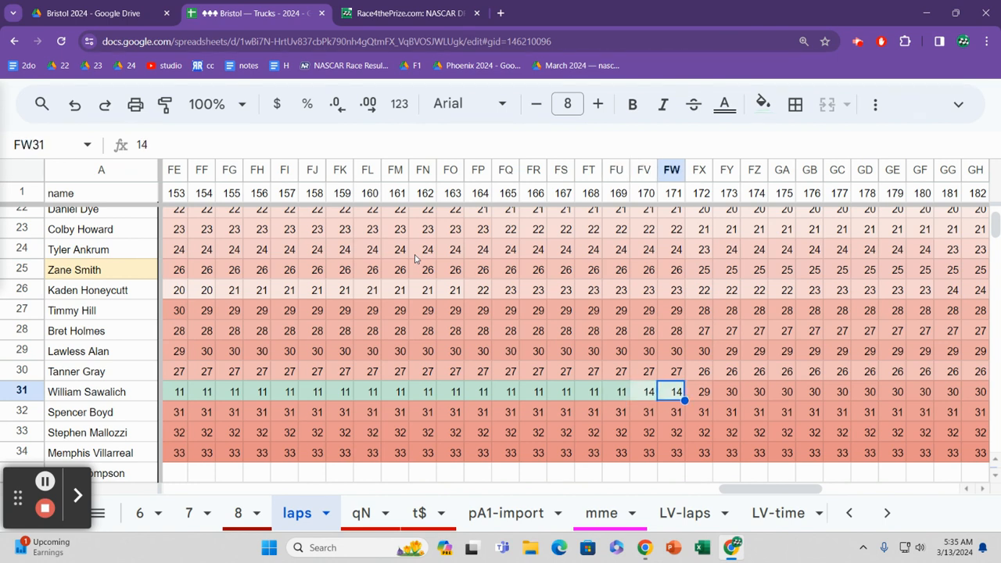
key(Right)
key(Right)
key(Left)
key(Right)
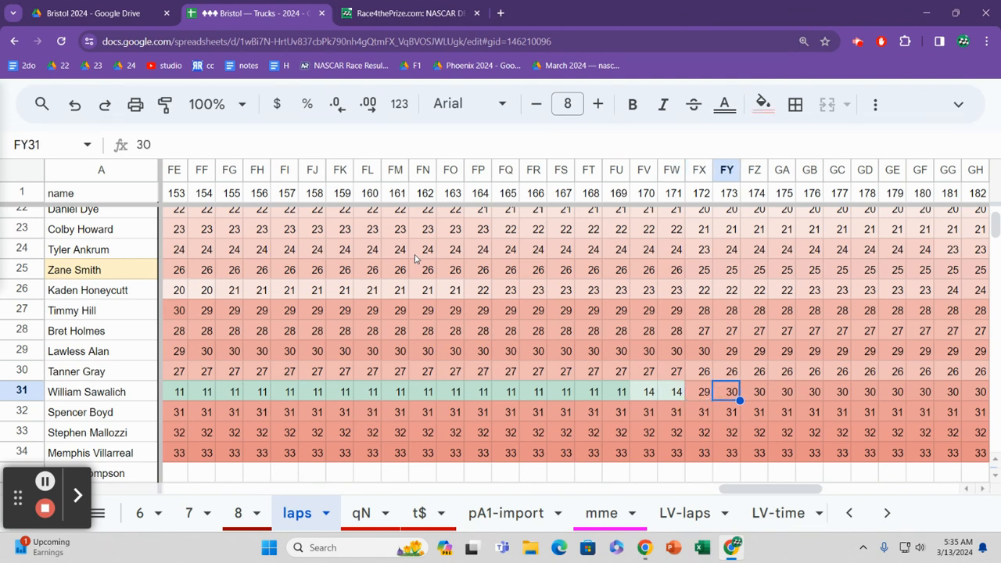
Step: Read row 31's positions from lap 173 to lap 195
key(Right)
key(Right)
key(Right)
key(Right)
key(Right)
key(Right)
key(Right)
key(Right)
key(Right)
key(Right)
key(Right)
key(Right)
key(Right)
key(Right)
key(Right)
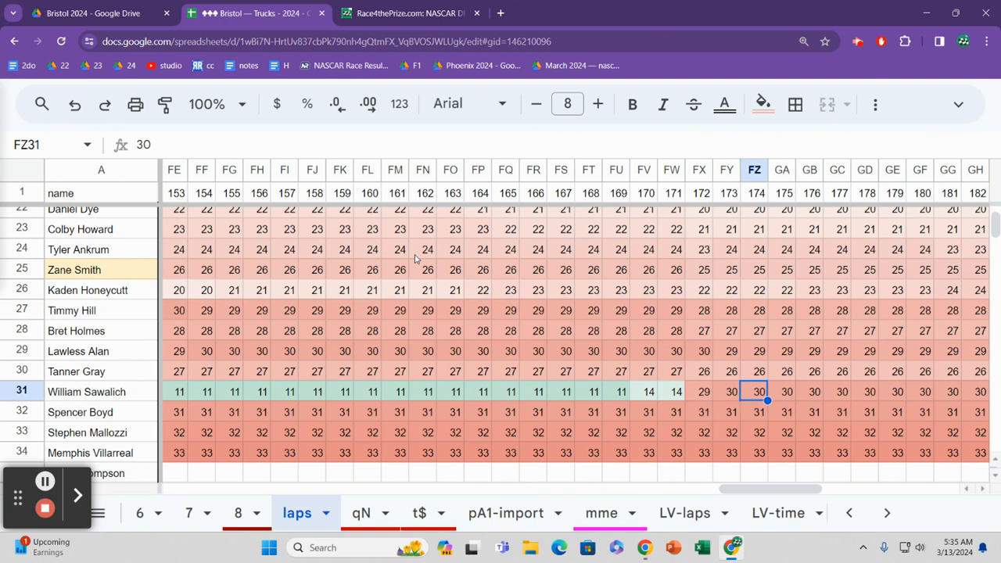
key(Right)
key(Right)
key(Right)
key(Right)
key(Right)
key(Right)
key(Right)
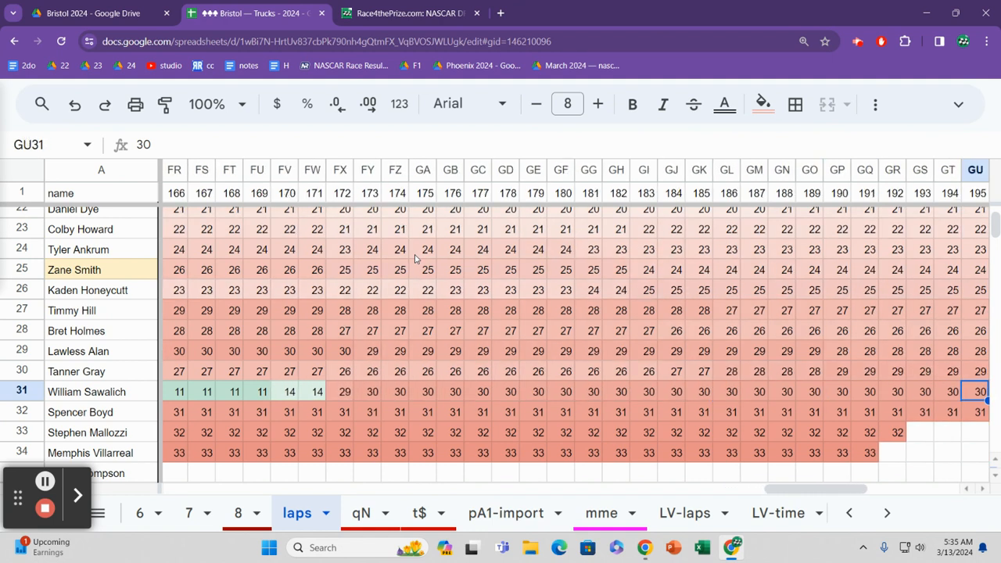
Step: Go back along row 31 from lap 195 to about lap 161 and return to lap 169
key(Left)
key(Left)
key(Left)
key(Left)
key(Left)
key(Left)
key(Left)
key(Left)
key(Left)
key(Left)
key(Left)
key(Left)
key(Left)
key(Left)
key(Left)
key(Left)
key(Left)
key(Left)
key(Left)
key(Left)
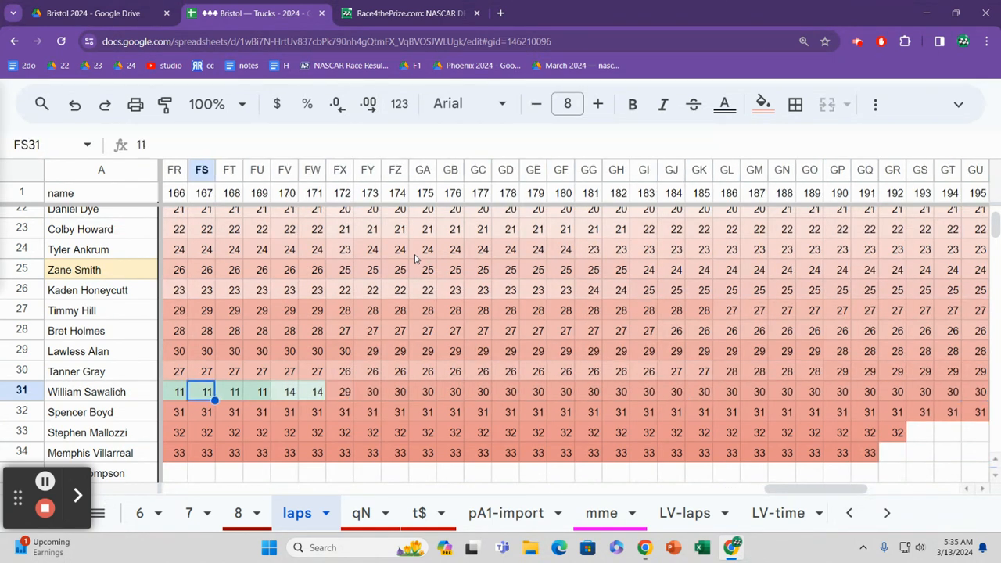
key(Right)
key(Right)
key(Right)
key(Right)
key(Right)
key(Right)
key(Right)
key(Right)
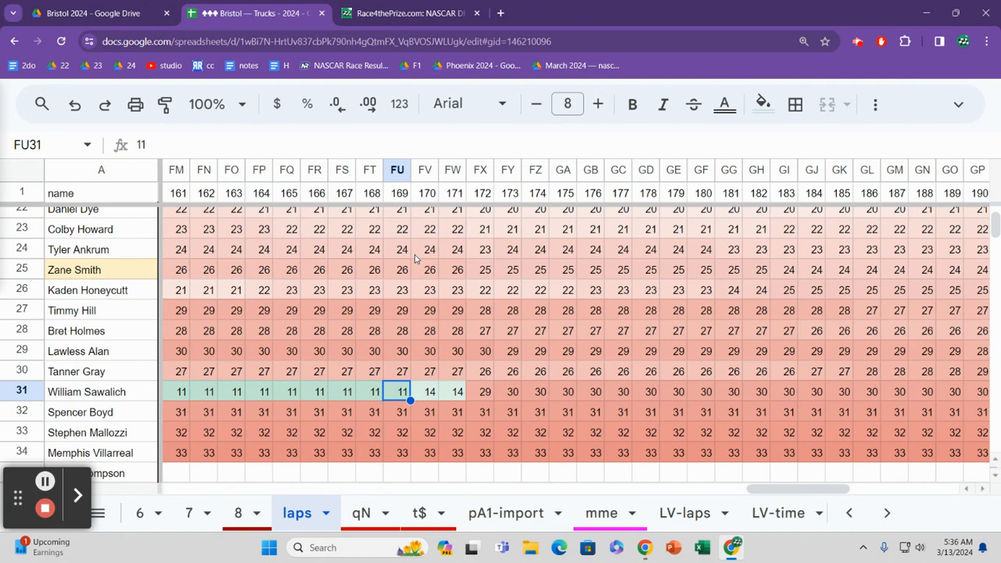
Step: Look over the drivers listed below row 31 down to row 37, and return to row 35
key(Down)
key(Down)
key(Down)
key(Down)
key(Down)
key(Down)
key(Down)
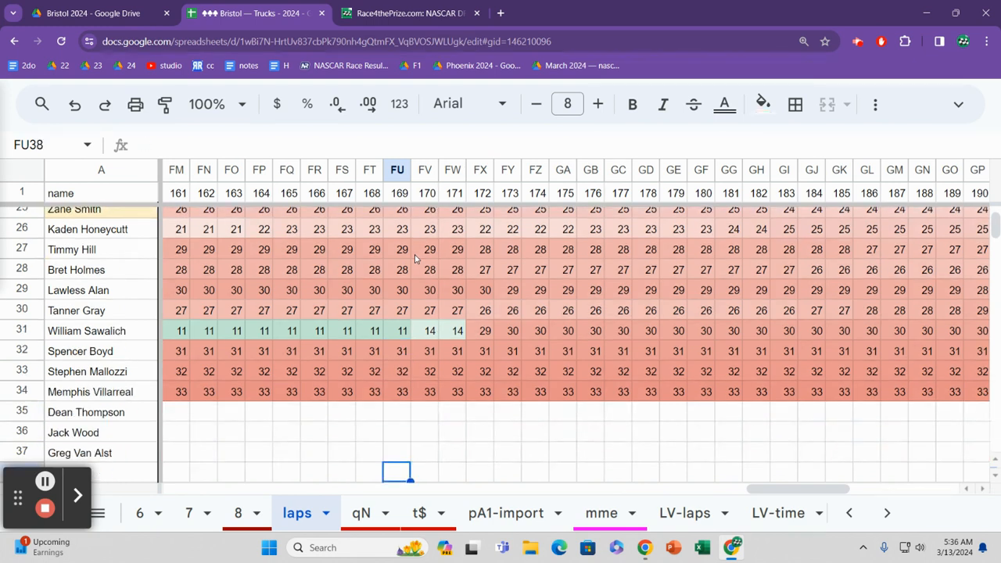
key(Up)
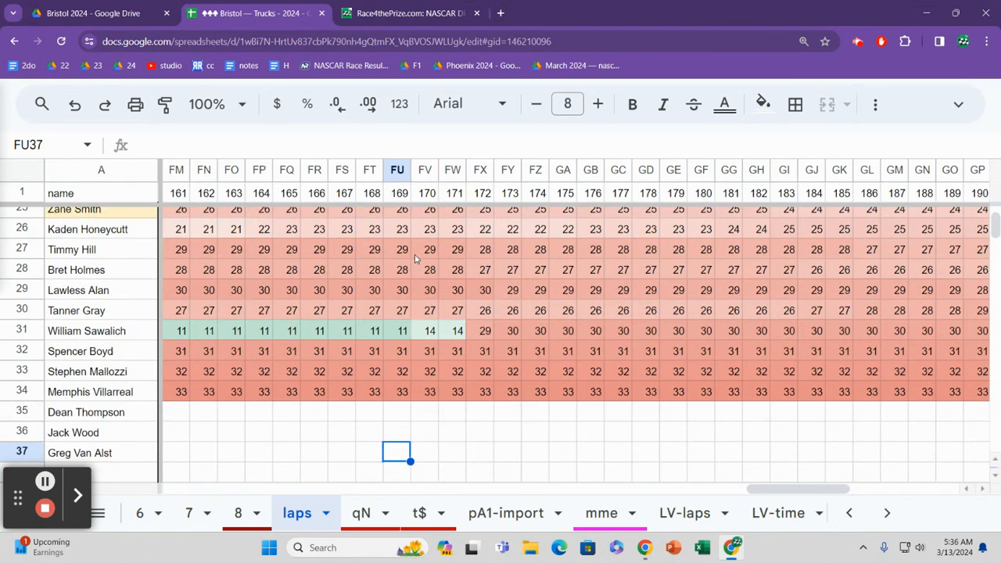
key(Up)
key(Up)
key(Up)
key(Down)
key(Down)
Step: Return to the driver in row 13 and go back along that row to the position at lap 99
key(Up)
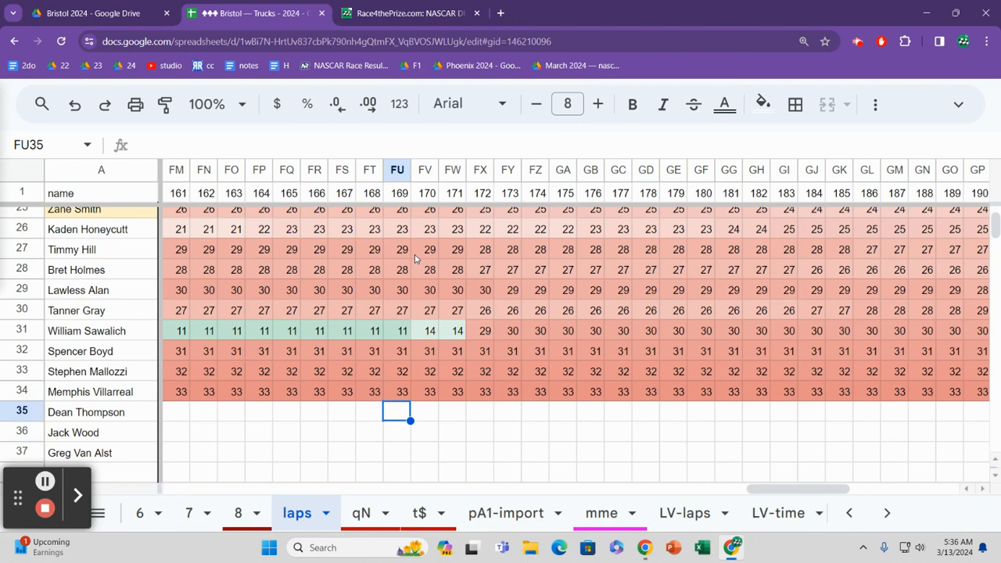
key(Up)
key(Up)
key(Up)
key(Up)
key(Up)
key(Up)
key(Up)
key(Up)
key(Up)
key(Up)
key(Up)
key(Up)
key(Up)
key(Up)
key(Up)
key(Up)
key(Up)
key(Up)
key(Up)
key(Up)
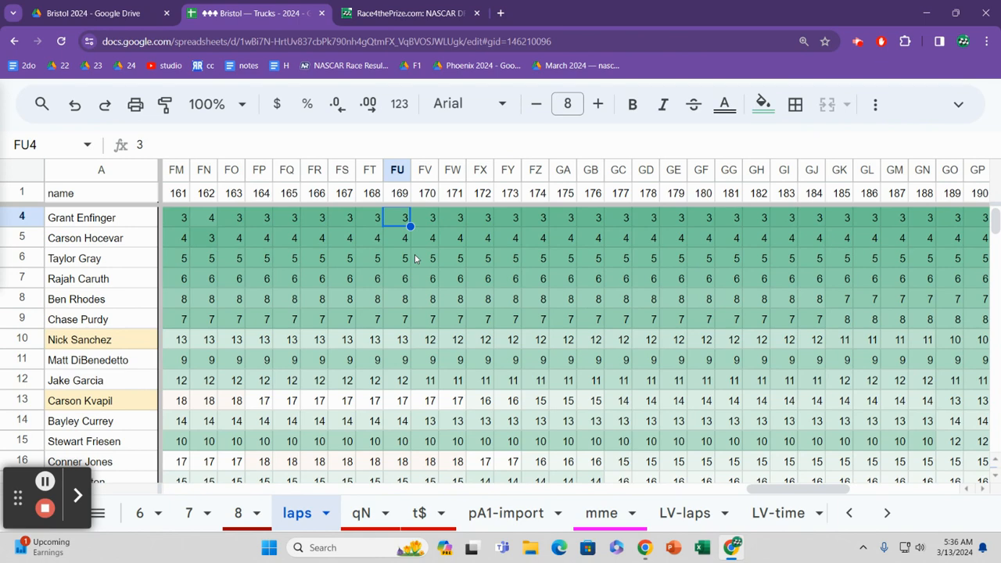
key(Down)
key(Down)
key(Down)
key(Down)
key(Down)
key(Down)
key(Down)
key(Down)
key(Down)
key(Left)
key(Left)
key(Left)
key(Left)
key(Left)
key(Left)
key(Left)
key(Left)
key(Left)
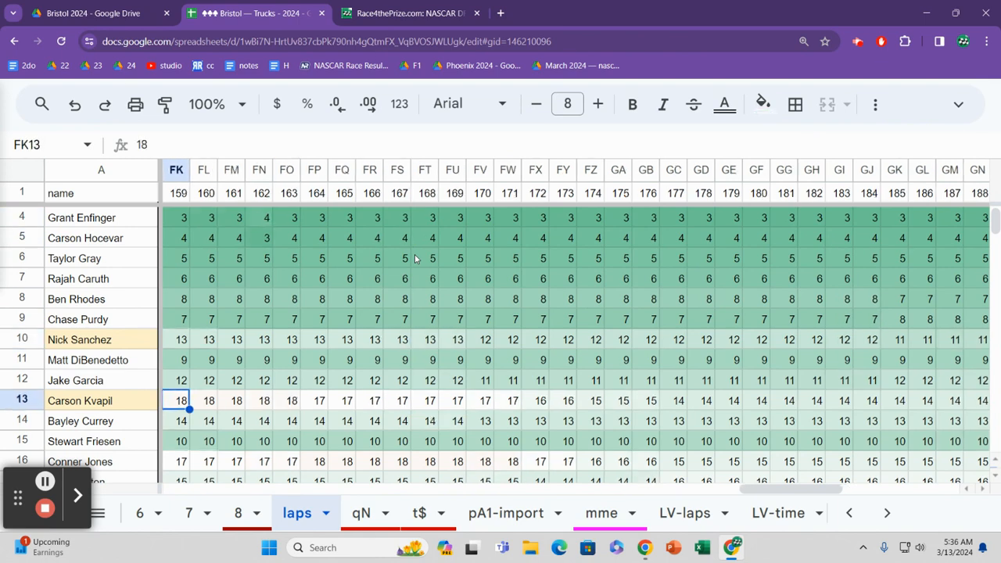
key(Left)
key(Left)
key(Left)
key(Left)
key(Left)
key(Left)
key(Left)
key(Left)
key(Left)
key(Left)
key(Left)
key(Left)
key(Left)
key(Left)
key(Left)
key(Left)
key(Left)
key(Left)
key(Left)
key(Left)
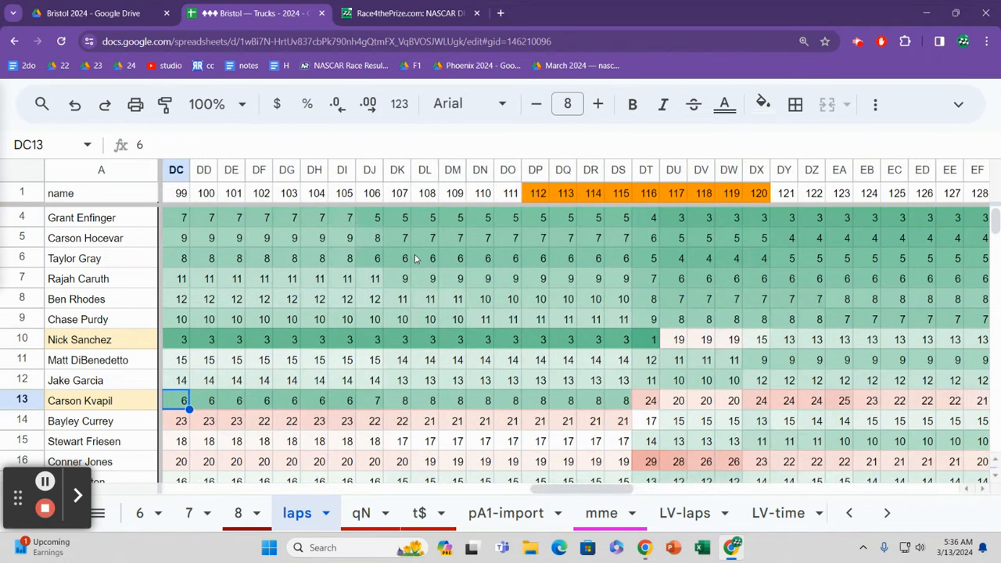
Step: Read row 13's running positions from lap 99 up to the highlighted laps starting at lap 112
key(Right)
key(Right)
key(Right)
key(Right)
key(Right)
key(Right)
key(Right)
key(Right)
key(Right)
key(Right)
key(Right)
key(Right)
key(Right)
key(Left)
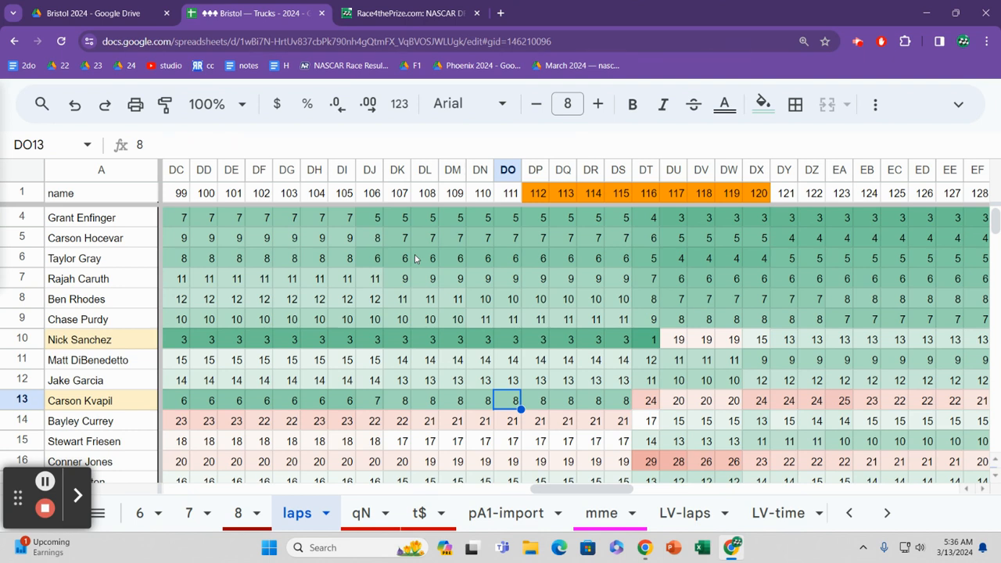
key(Right)
key(Right)
key(Right)
key(Right)
key(Right)
key(Right)
key(Right)
key(Right)
key(Right)
key(Right)
key(Right)
key(Right)
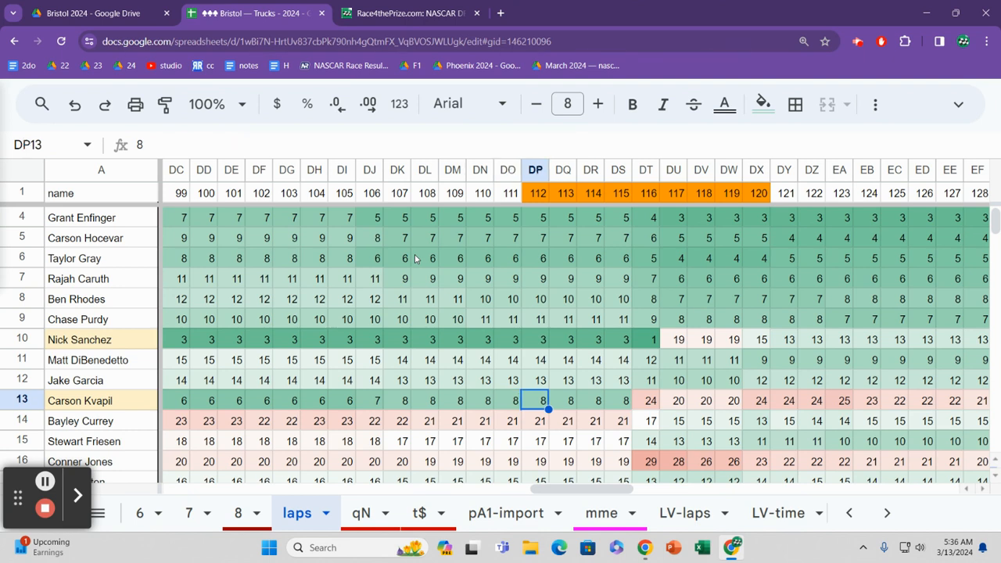
Step: Examine row 10's positions through the highlighted laps, up to lap 121
key(Up)
key(Up)
key(Up)
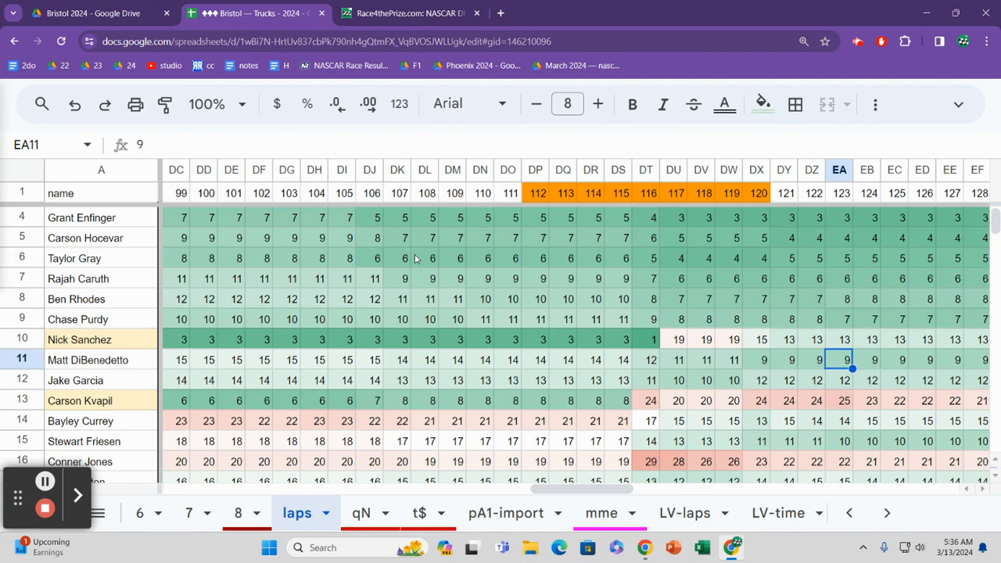
key(Left)
key(Left)
key(Left)
key(Left)
key(Left)
key(Left)
key(Left)
key(Right)
key(Right)
key(Right)
key(Right)
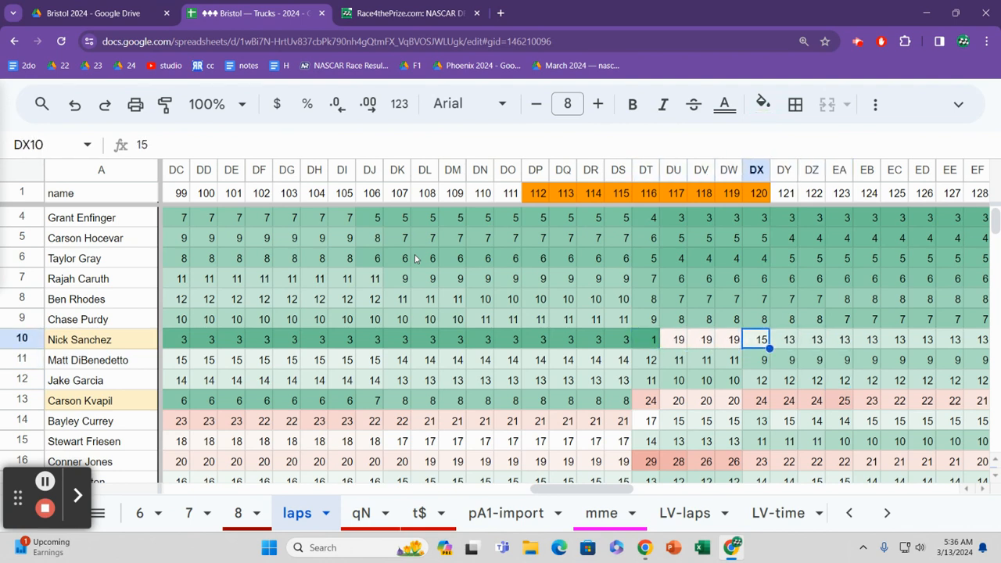
key(Right)
Step: Compare row 10's lap 121 position with the neighbouring rows and go to that lap's header
key(Up)
key(Down)
key(Down)
key(Up)
key(Up)
key(ctrl+Up)
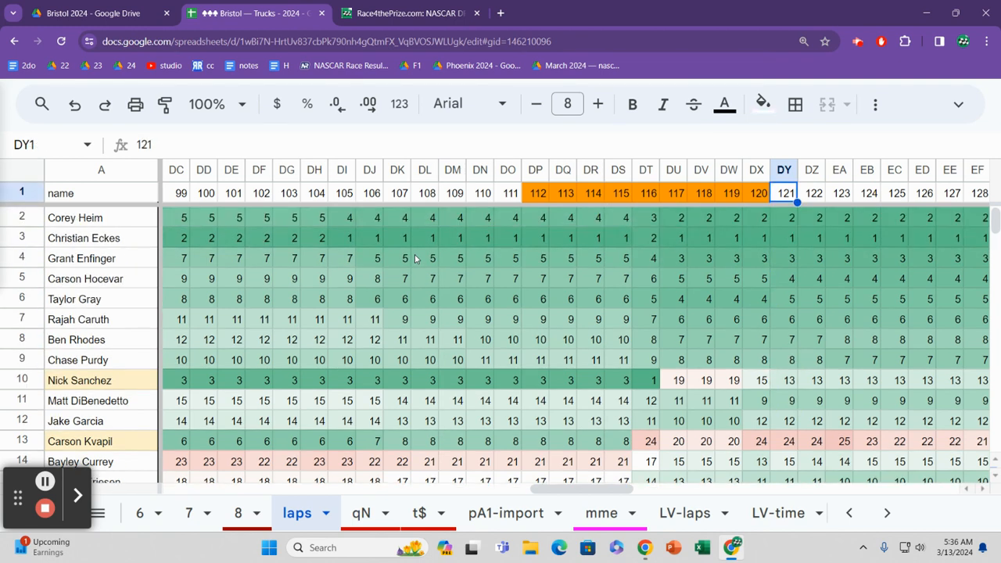
Step: Read the lap 121 positions driver by driver from row 2 down to row 12
key(Down)
key(Down)
key(Down)
key(Down)
key(Down)
key(Down)
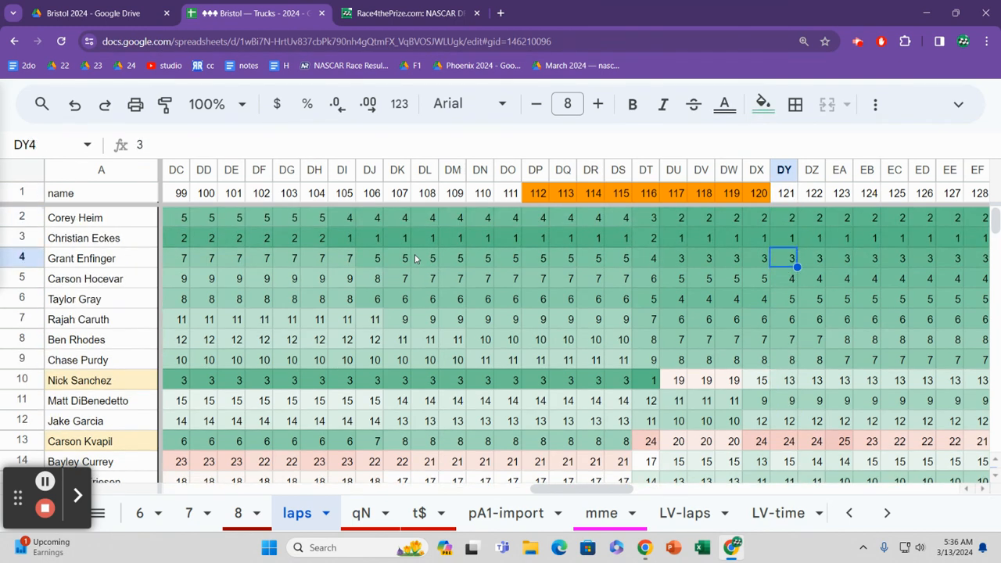
key(Down)
key(Down)
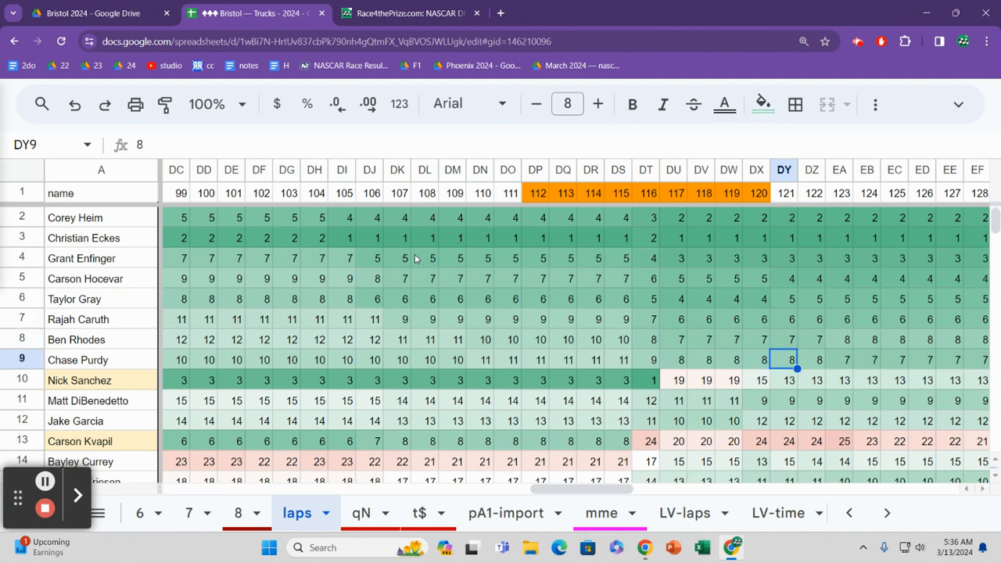
key(Down)
key(Down)
key(Down)
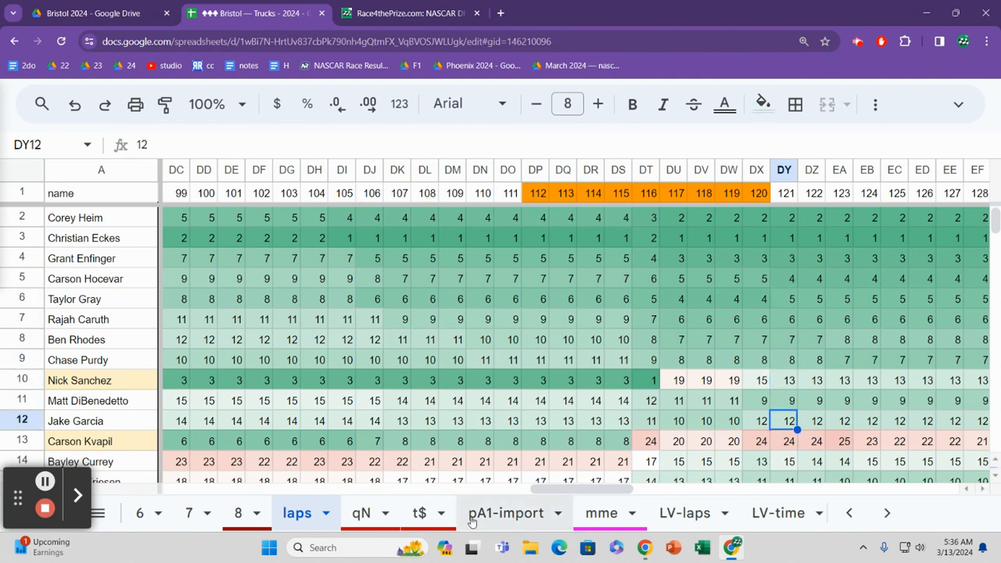
Step: Open the LV-laps sheet and check the top-10 percentages and ranks in rows 2 to 4
click(692, 518)
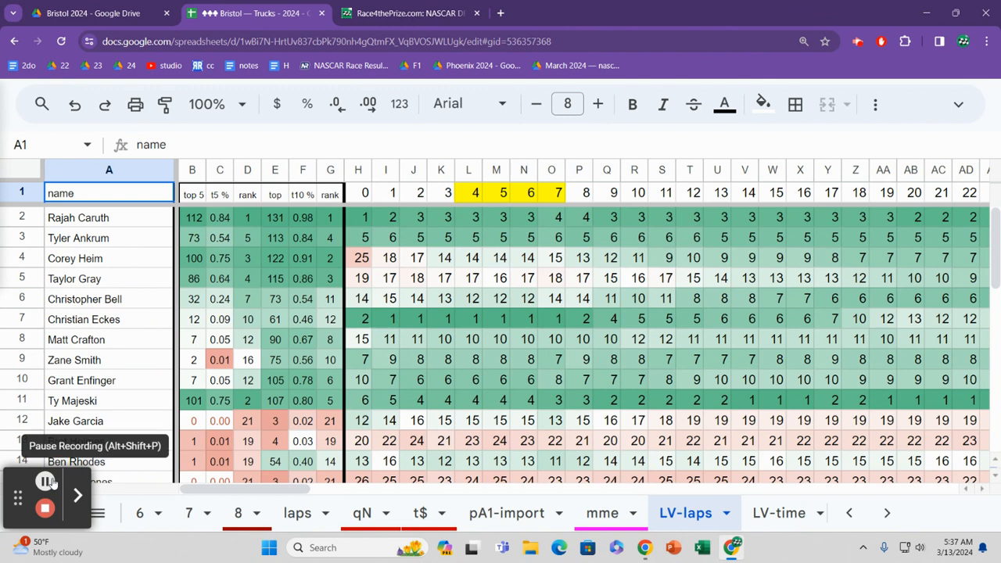
click(304, 237)
key(Down)
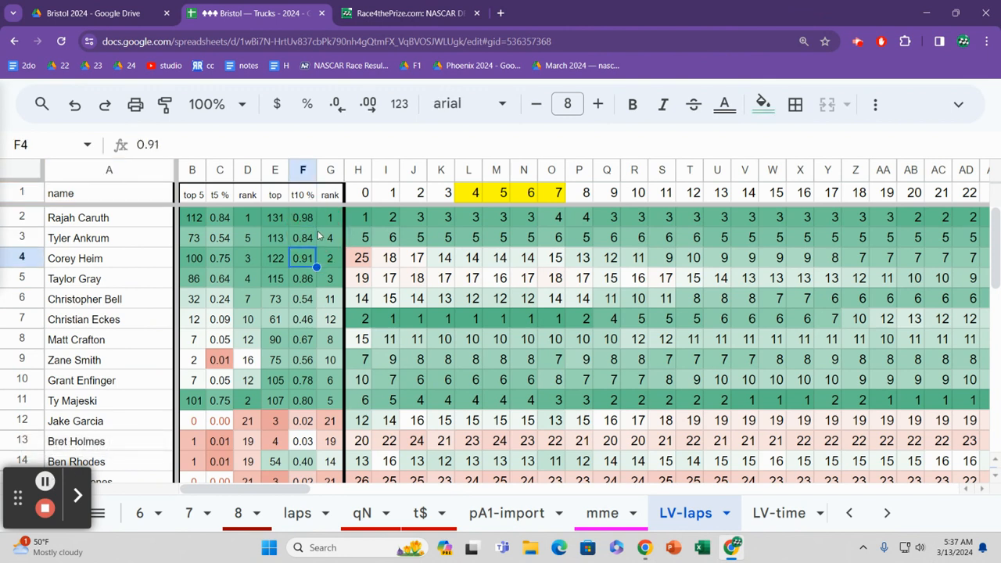
key(Right)
key(Left)
key(Up)
key(Up)
key(Right)
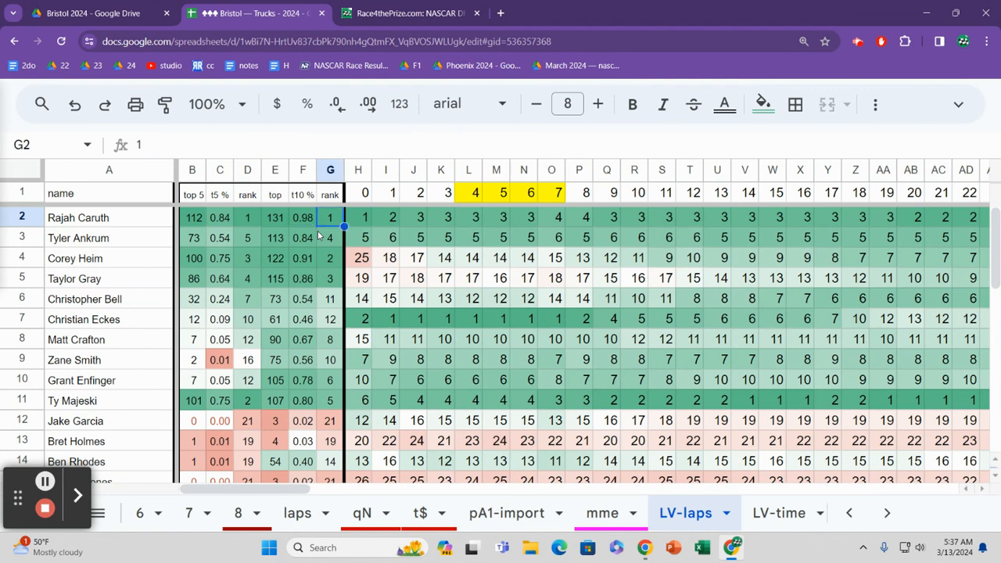
Step: Check row 3's top-10 rank and compare the lap 0 positions of rows 3 and 4
key(Down)
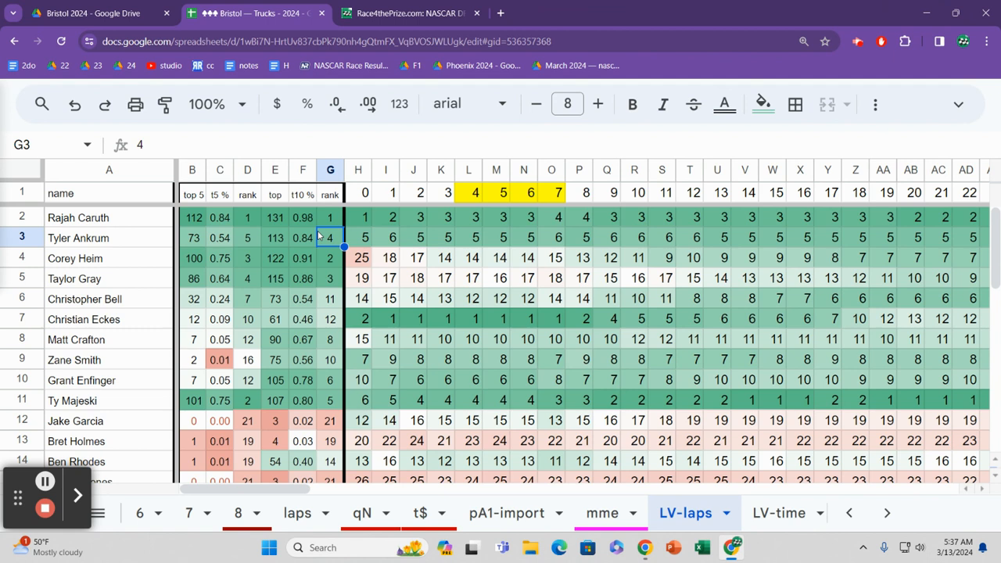
key(Right)
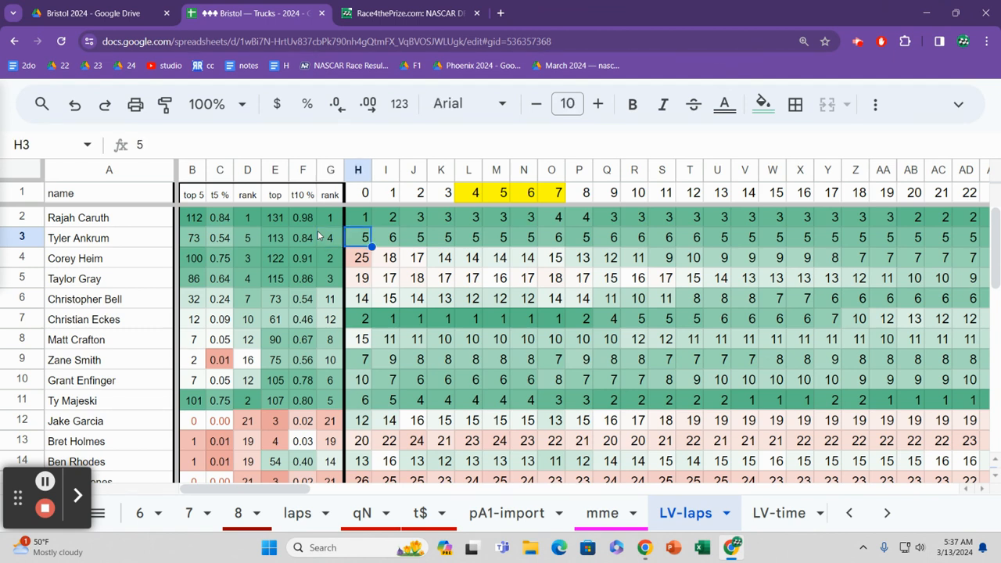
key(Down)
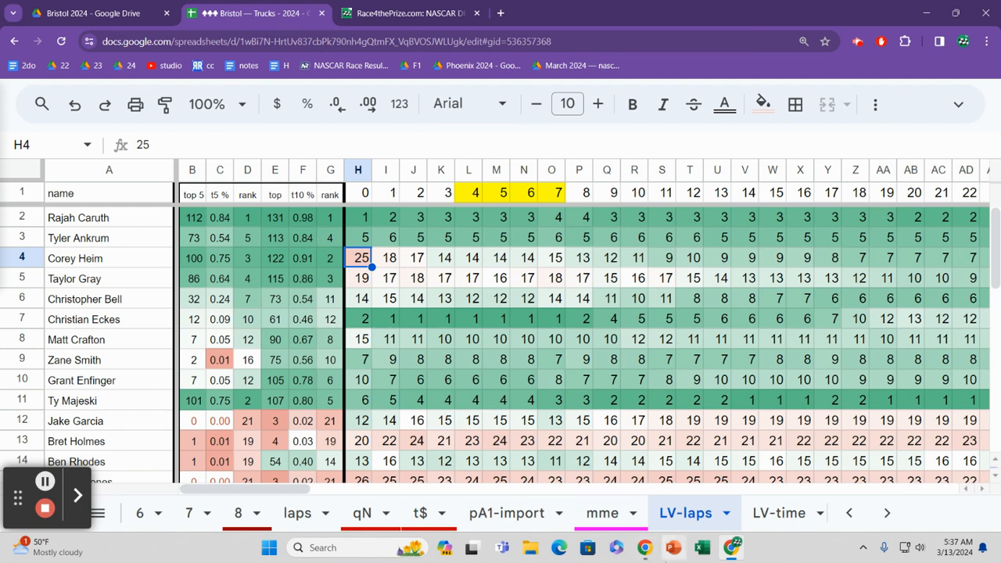
Step: Open the lvSupe sheet and read across row 2 to its finish value
click(885, 519)
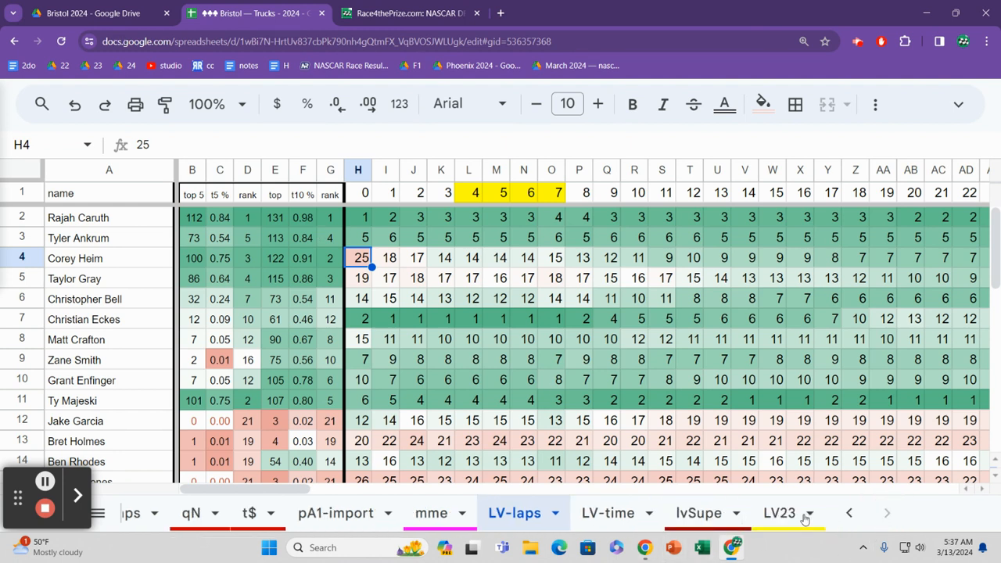
click(730, 514)
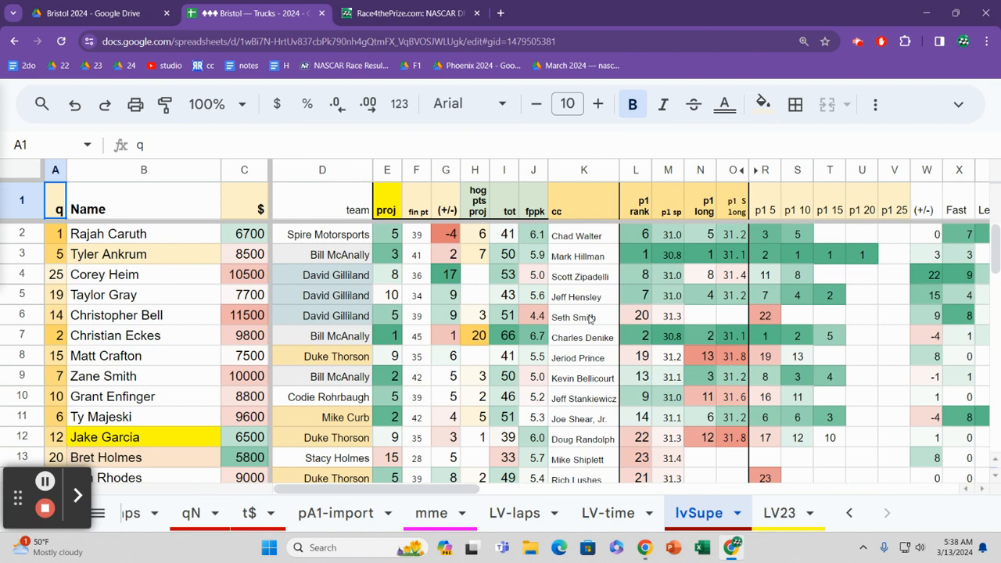
click(590, 319)
click(364, 242)
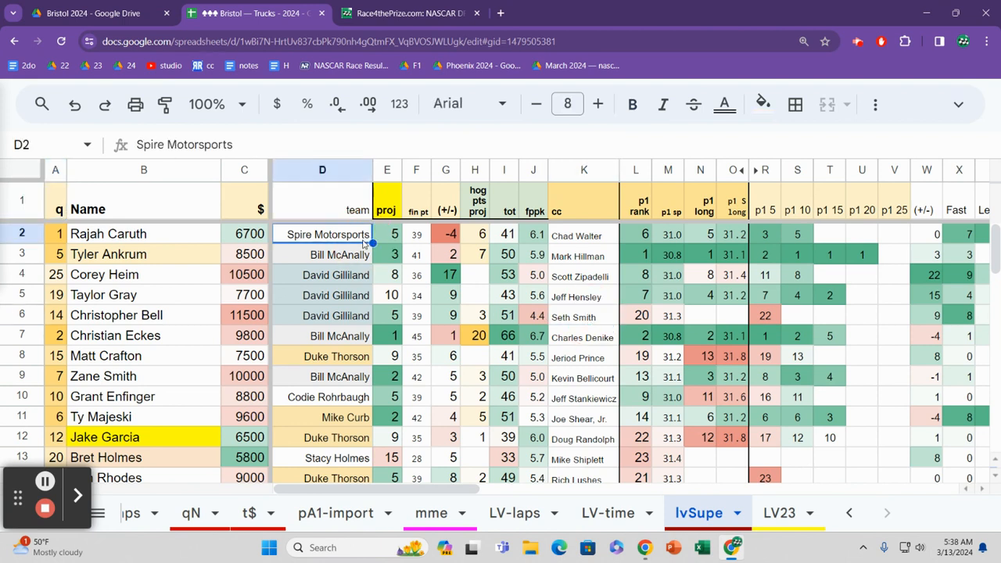
key(Right)
key(Right)
key(Right)
key(Right)
key(Right)
key(Right)
key(Right)
key(Right)
key(Right)
key(Right)
key(Right)
key(Right)
key(Right)
key(Right)
key(Right)
key(Right)
key(Right)
key(Right)
key(Right)
key(Right)
key(Left)
key(Left)
key(Left)
key(Right)
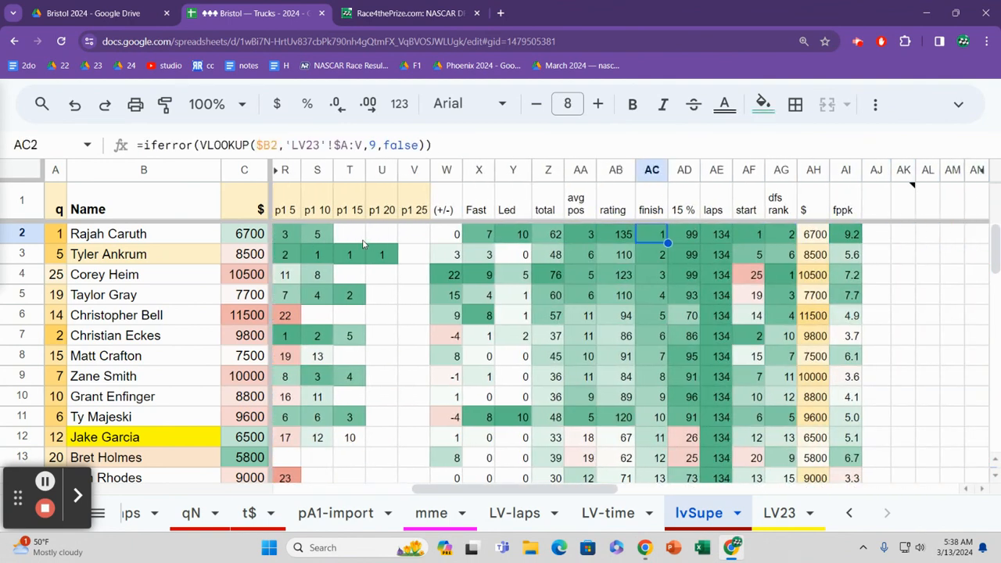
Step: Look over the finish values below row 2, and return to row 2's total points
key(Down)
key(Down)
key(Down)
key(Down)
key(Down)
key(Down)
key(Left)
key(Left)
key(Left)
key(Up)
key(Up)
key(Up)
key(Up)
key(Up)
key(Up)
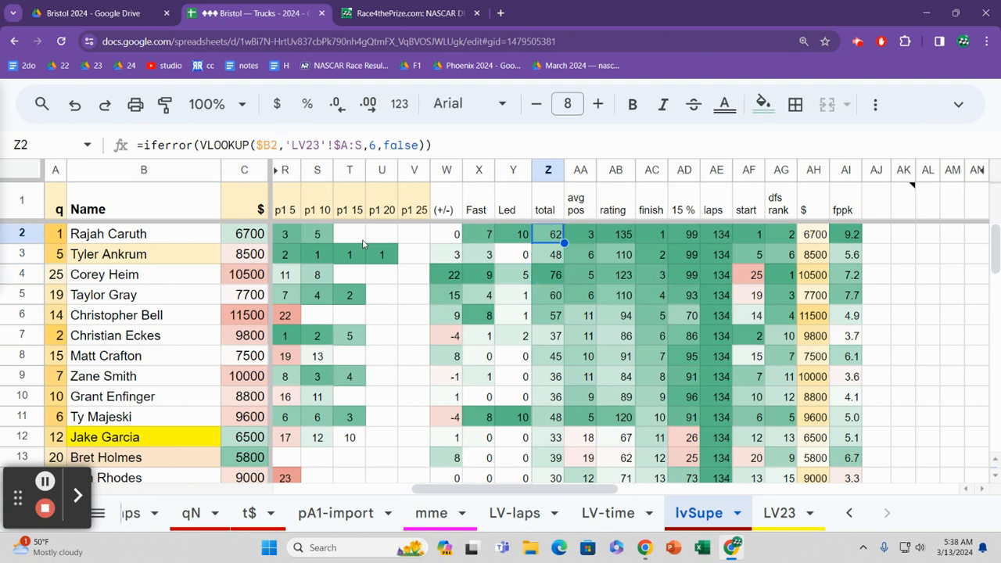
Step: Compare row 4's total and place differential with row 2's place differential
key(Down)
key(Down)
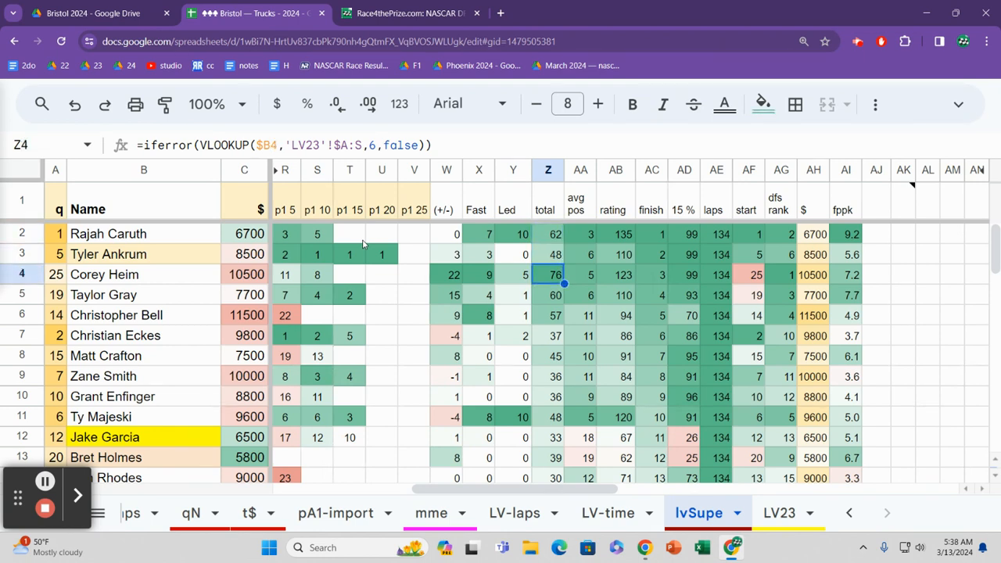
key(Left)
key(Left)
key(Left)
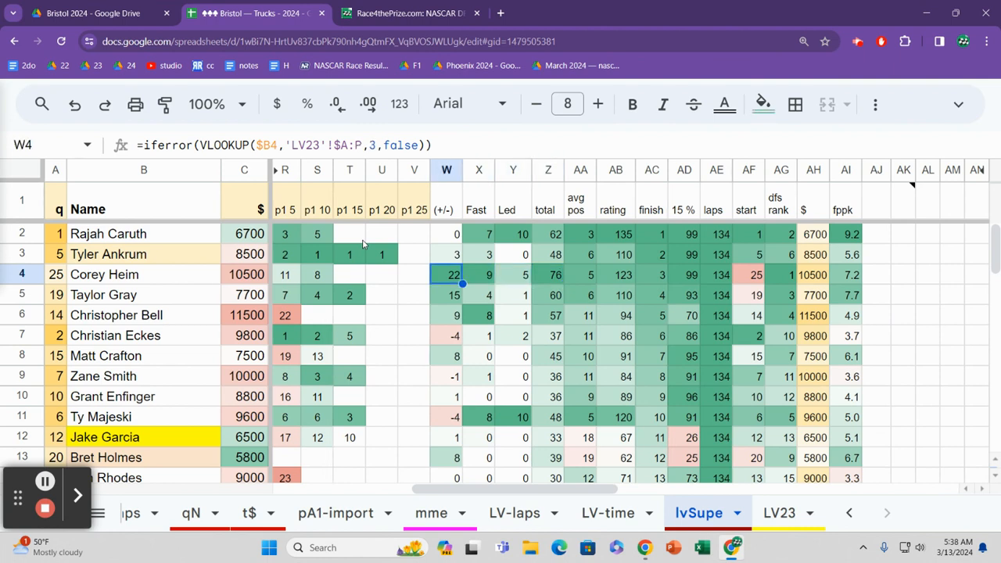
key(Up)
key(Up)
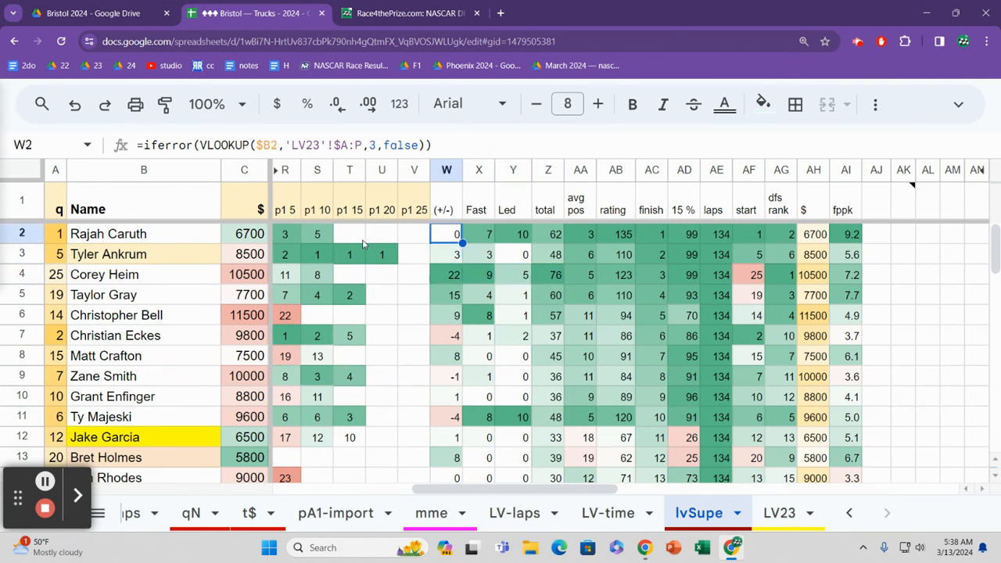
Step: Read row 2's fastest laps, laps led, total, average position and rating
key(Right)
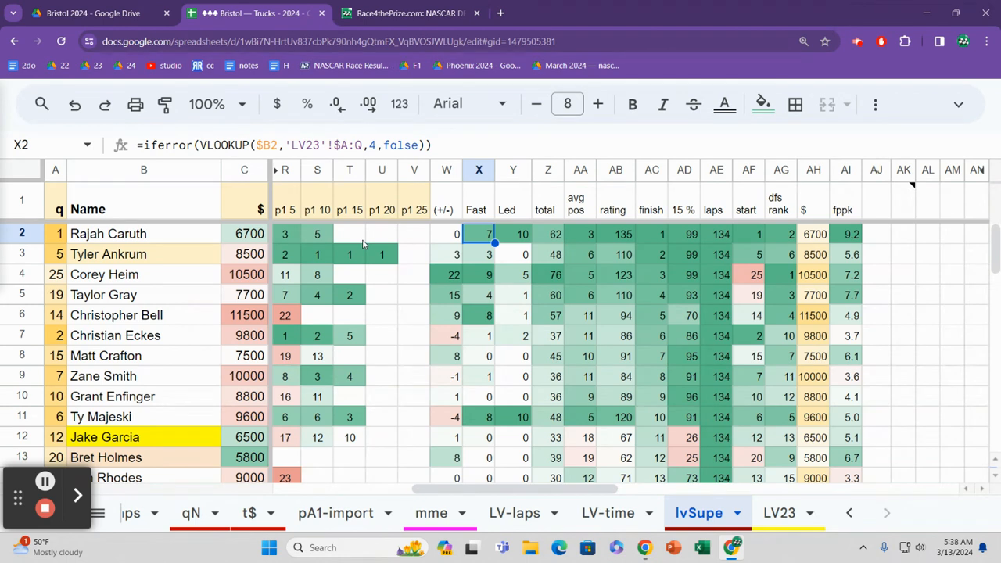
key(Right)
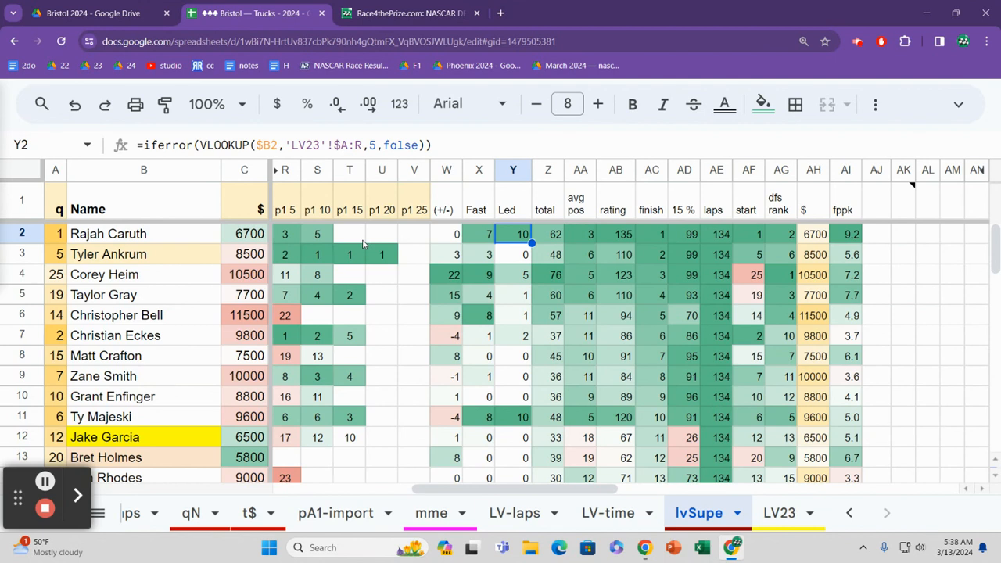
key(Right)
key(Right)
key(Right)
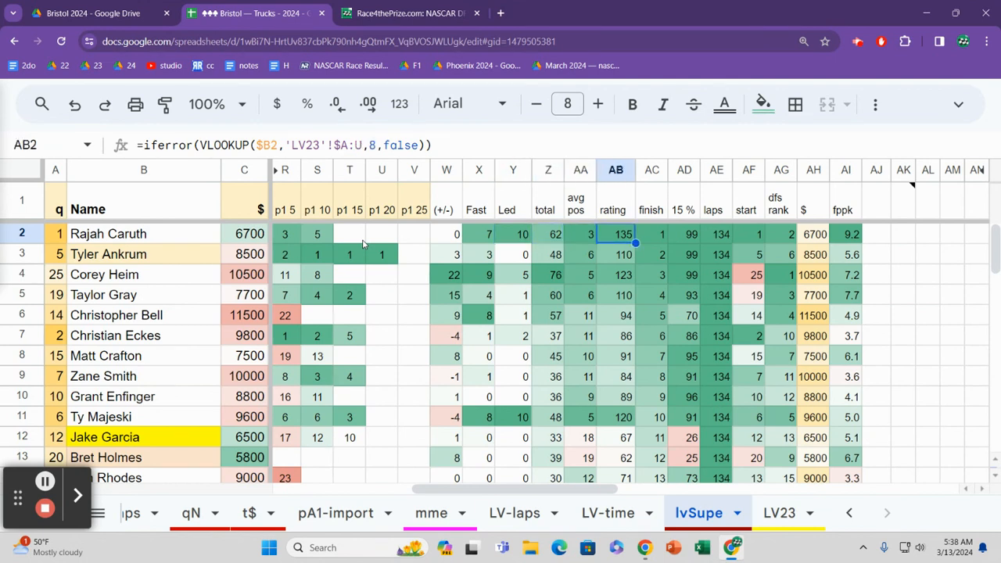
Step: Compare the driver ratings in rows 2 and 4
key(Down)
key(Down)
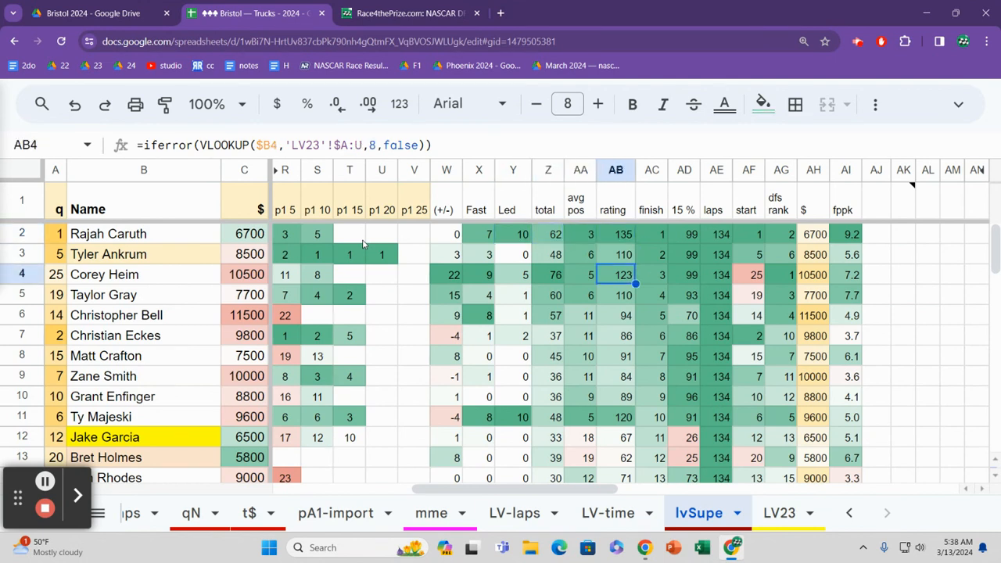
key(Up)
key(Up)
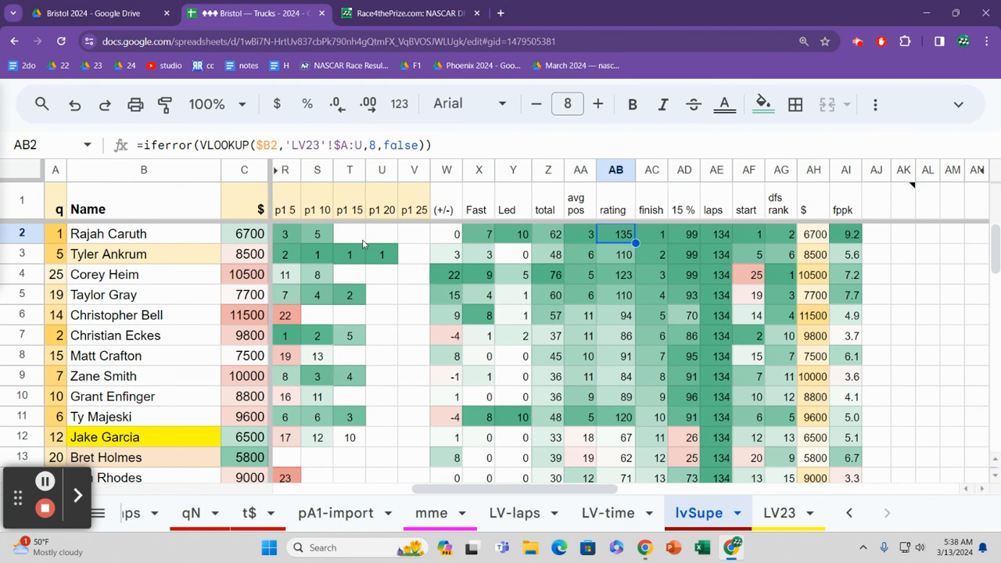
key(Down)
key(Down)
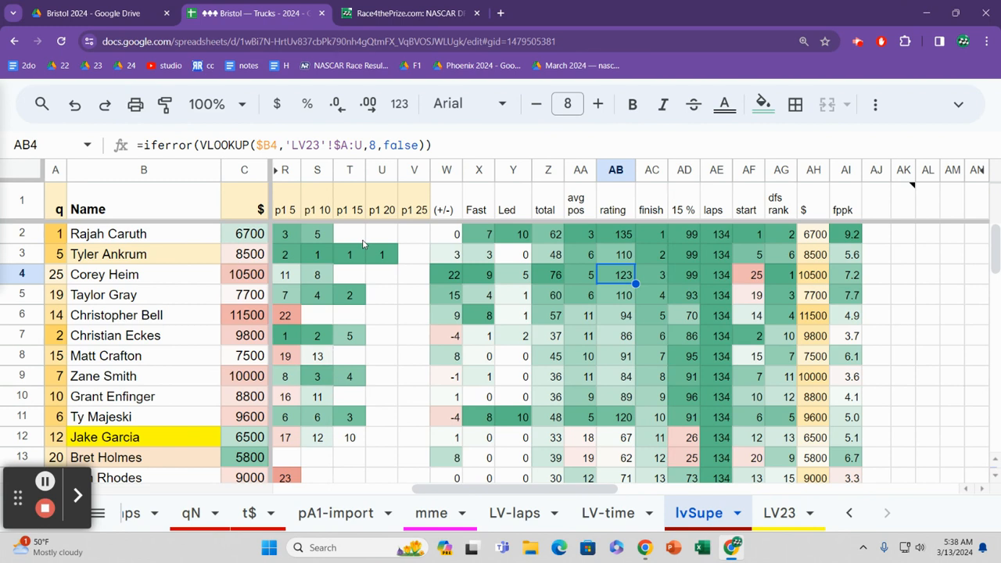
key(Up)
key(Up)
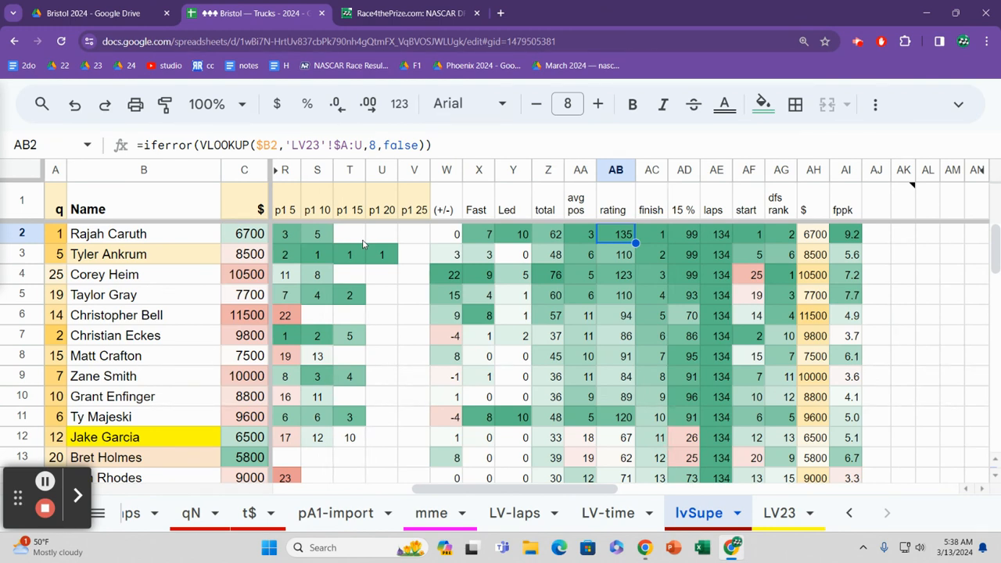
key(Down)
key(Down)
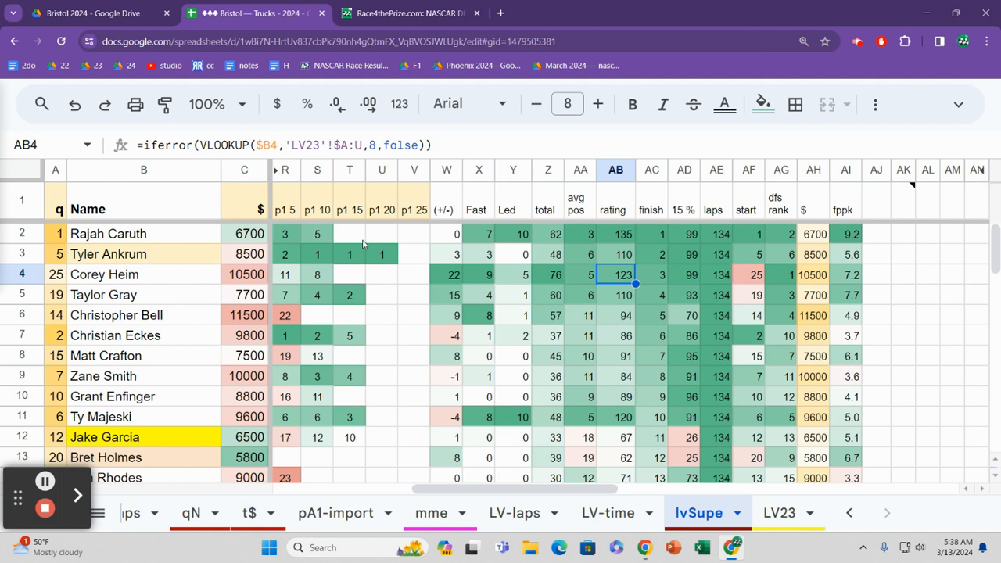
Step: Check the rating column's header and go back down through the ratings to row 4
key(Up)
key(Up)
key(Up)
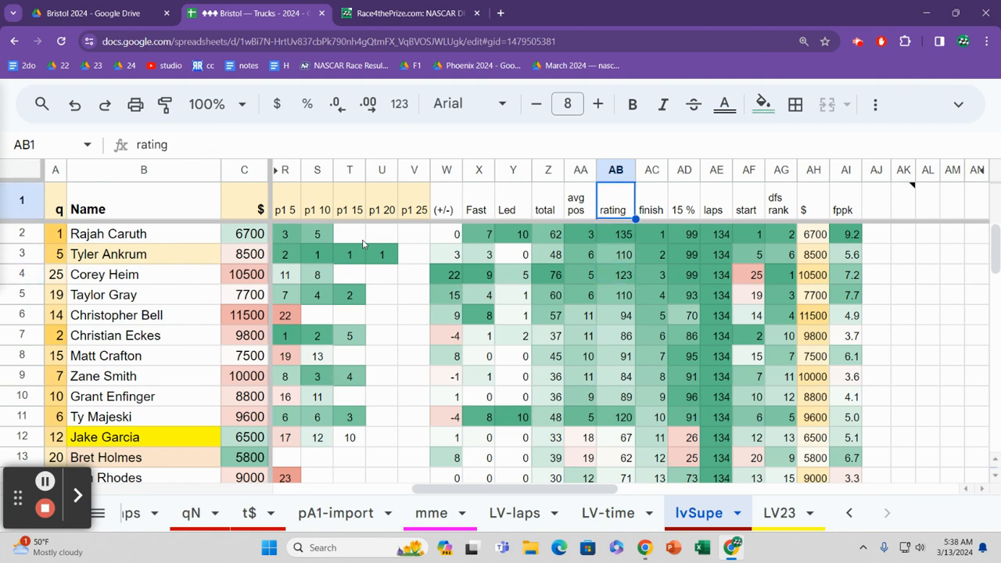
key(Down)
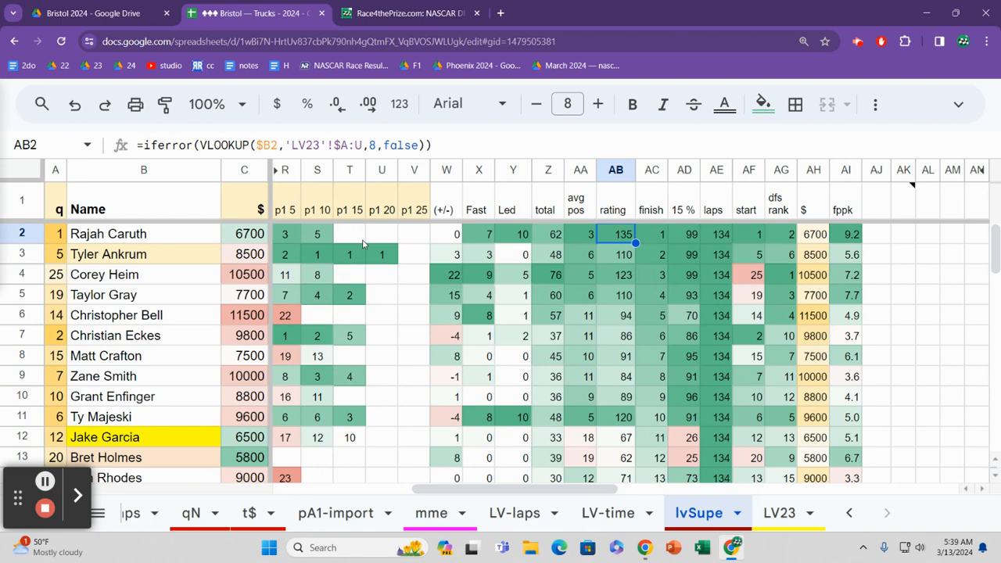
key(Down)
key(Down)
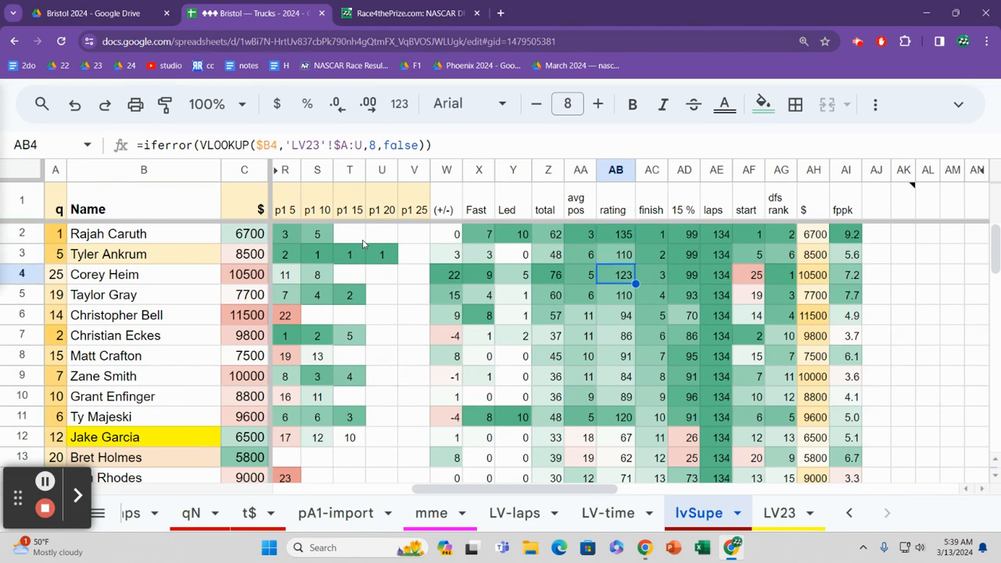
Step: Go back along row 4 past the place differential to the start of the row, and check its projected finish
key(Left)
key(Left)
key(Left)
key(Left)
key(Left)
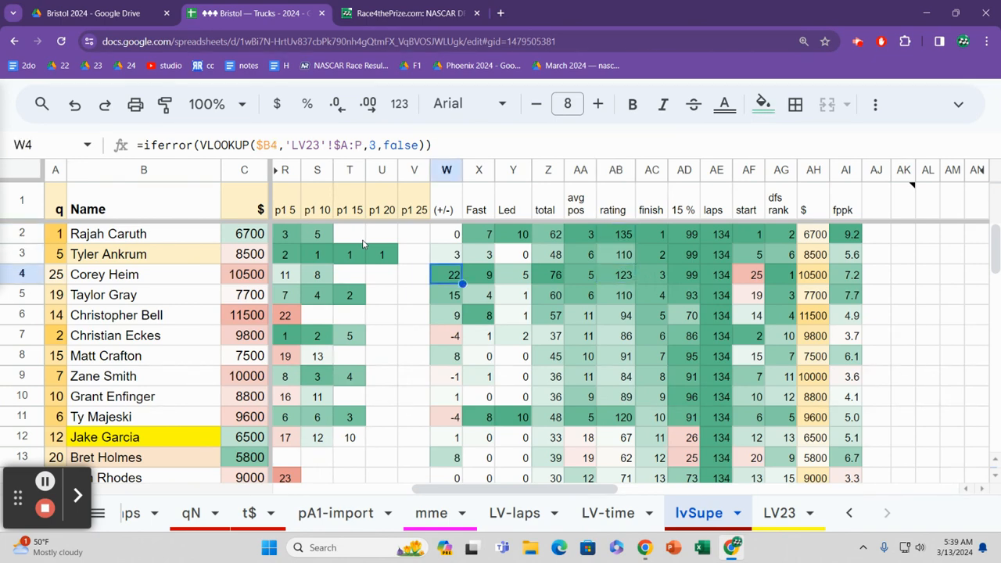
key(Left)
key(Left)
key(Left)
key(Left)
key(Left)
key(Left)
key(Left)
key(Left)
key(Left)
key(Left)
key(Left)
key(Left)
key(Left)
key(Left)
key(Left)
key(Left)
key(Left)
key(Left)
key(Left)
key(Left)
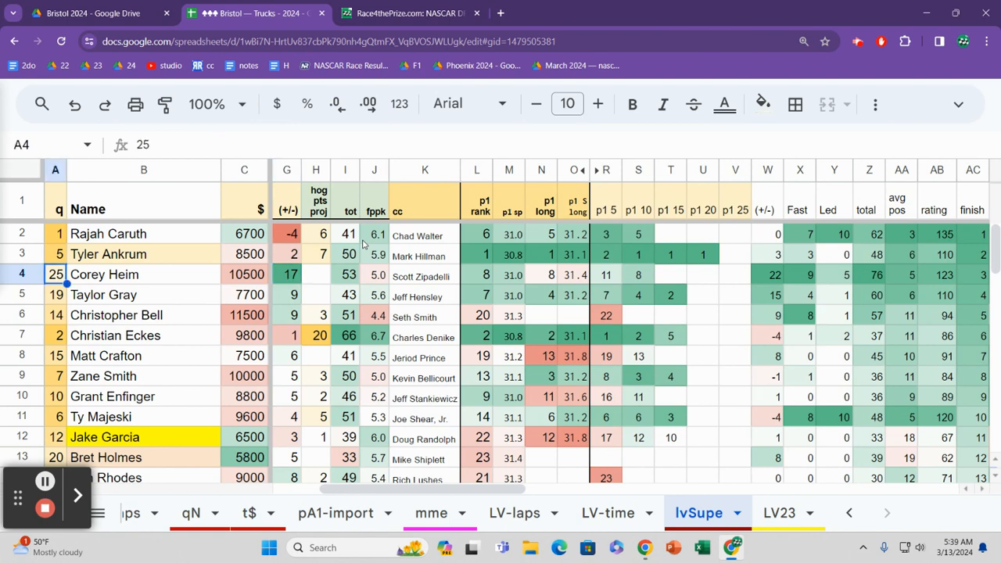
key(Right)
key(Right)
key(Right)
key(Right)
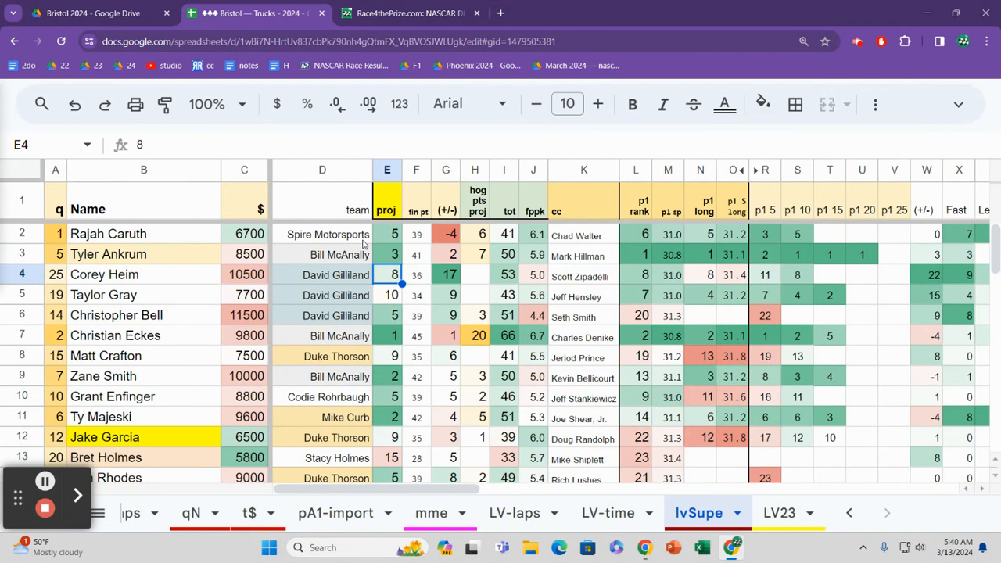
Step: Check the teams and driver names in rows 5 and 6
key(Down)
key(Left)
key(Down)
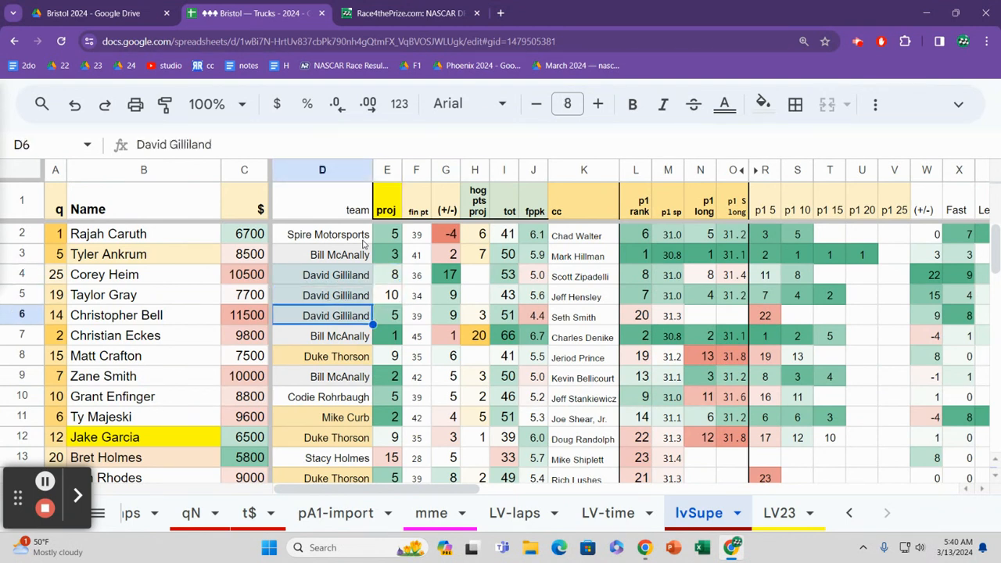
key(Left)
key(Left)
key(Up)
key(Down)
Step: Look along row 6 from the driver name to the team, and go up the team column to row 2
key(Right)
key(Right)
key(Right)
key(Right)
key(Left)
key(Up)
key(Up)
key(Up)
key(Up)
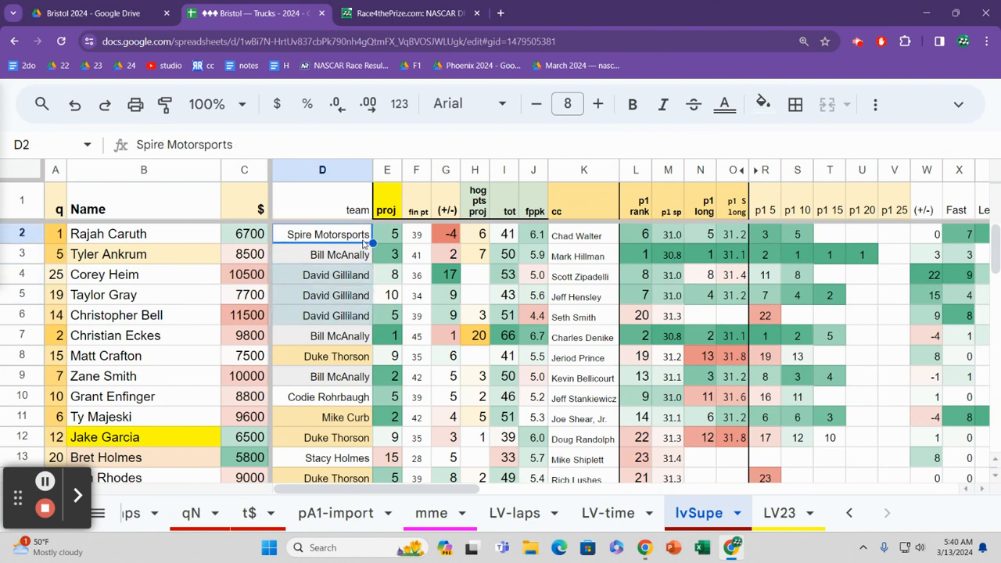
Step: Compare the teams in rows 2 to 6, going down the team column and back up to row 2
key(Down)
key(Down)
key(Down)
key(Down)
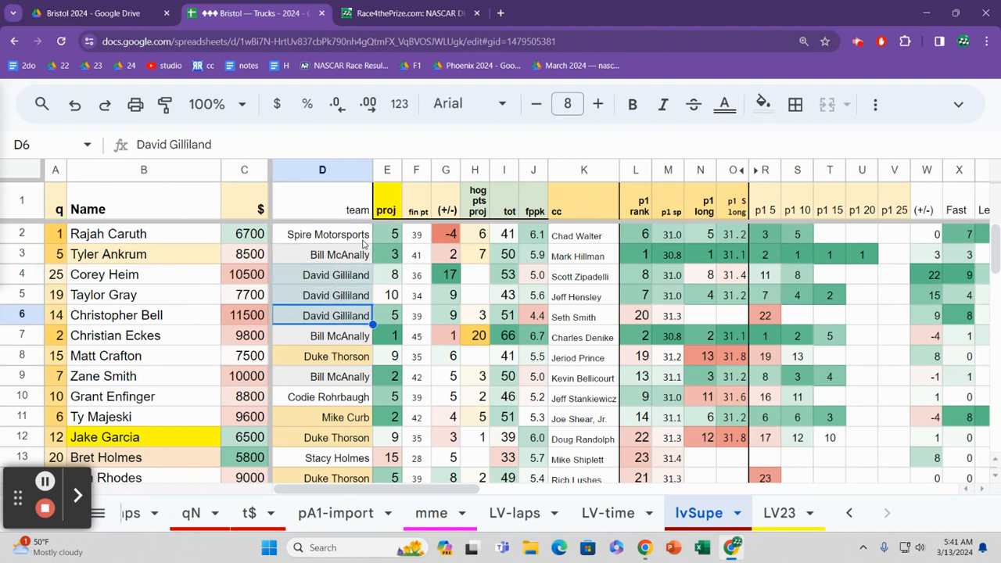
key(Up)
key(Up)
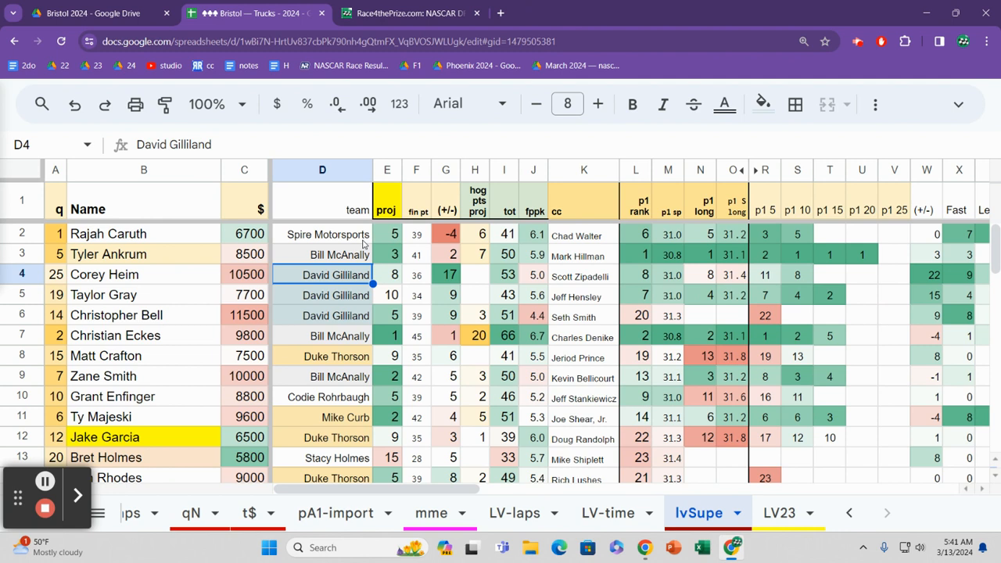
key(Up)
key(Up)
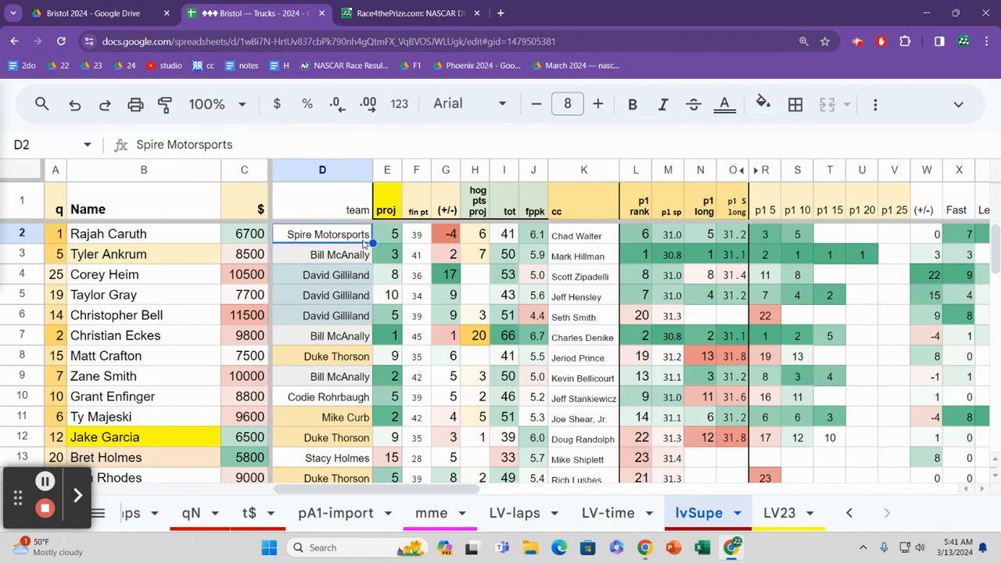
Step: Read row 2 across its projections to the crew chief, and go down to row 4's crew chief
key(Right)
key(Right)
key(Right)
key(Right)
key(Right)
key(Right)
key(Right)
key(Right)
key(Left)
key(Down)
key(Down)
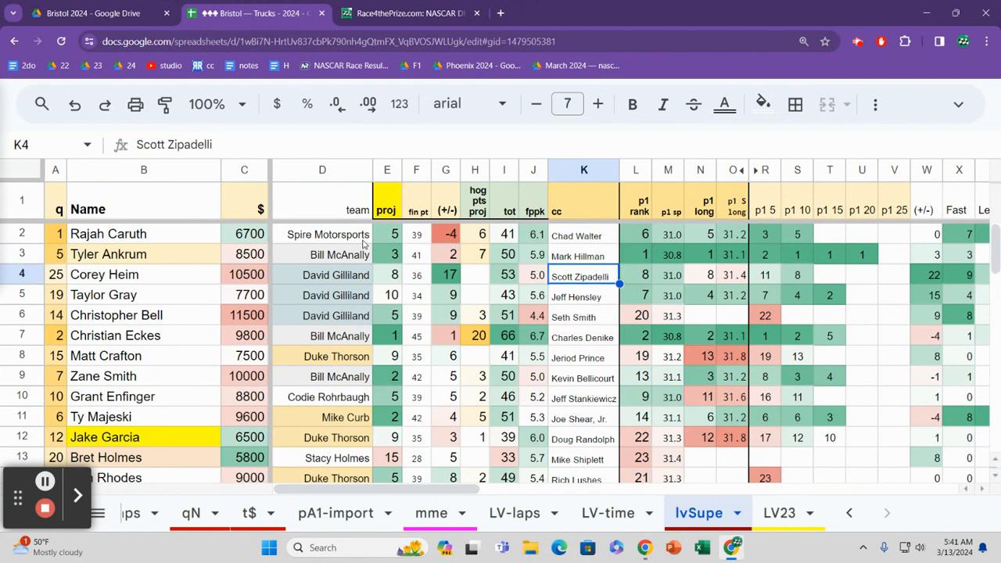
Step: Go back along row 4's projections to its team, and continue down the team column to row 7
key(Left)
key(Left)
key(Left)
key(Left)
key(Left)
key(Left)
key(Left)
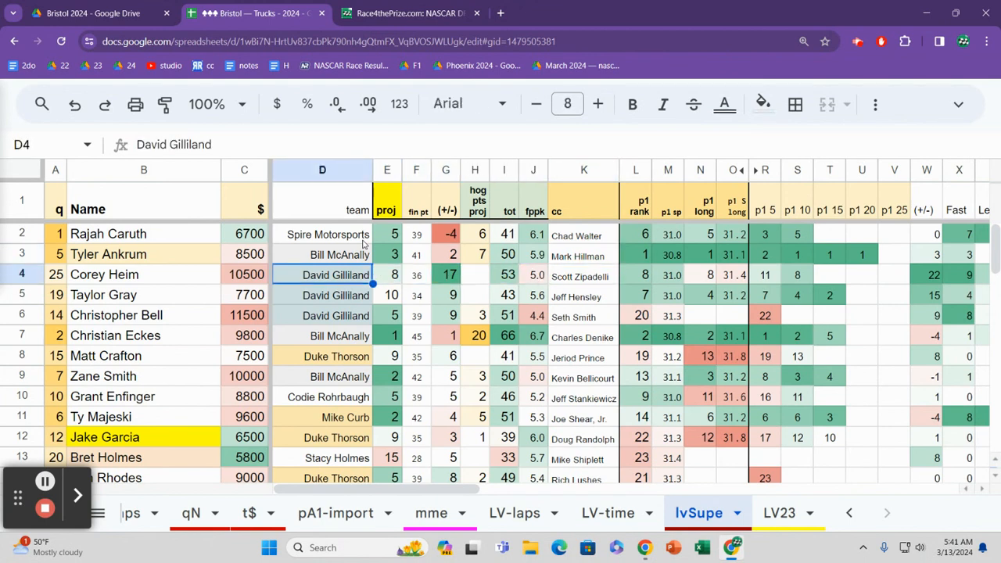
key(Down)
key(Down)
key(Down)
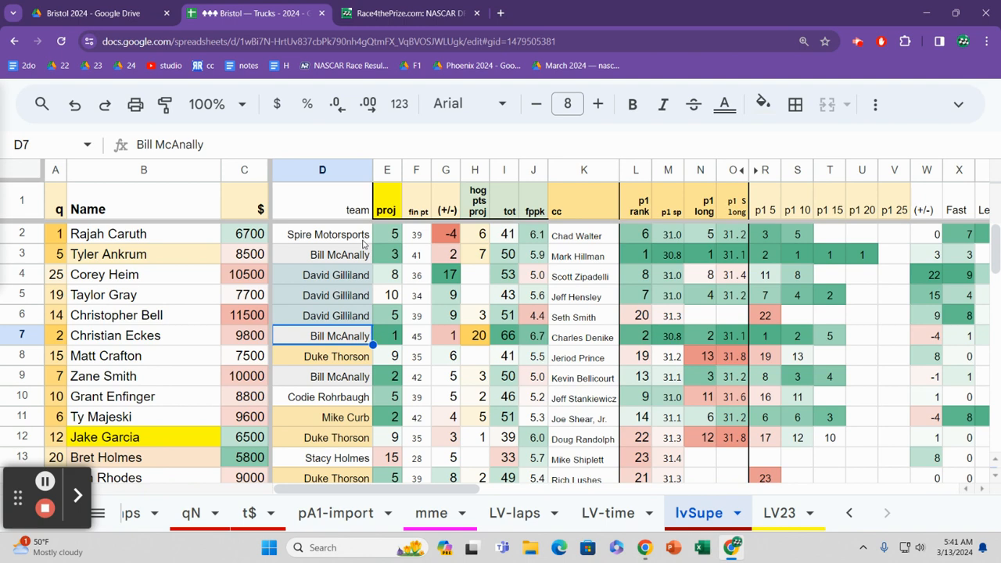
Step: Read across row 7 through the projections, practice ranks and Las Vegas results to the end of the columns
key(Right)
key(Right)
key(Right)
key(Right)
key(Right)
key(Right)
key(Right)
key(Right)
key(Right)
key(Right)
key(Right)
key(Right)
key(Right)
key(Right)
key(Right)
key(Right)
key(Right)
key(Right)
key(Right)
key(Right)
key(Right)
key(Right)
key(Right)
key(Right)
key(Right)
key(Right)
key(Right)
key(Right)
key(Right)
key(Right)
key(Right)
key(Right)
key(Right)
key(Right)
key(Right)
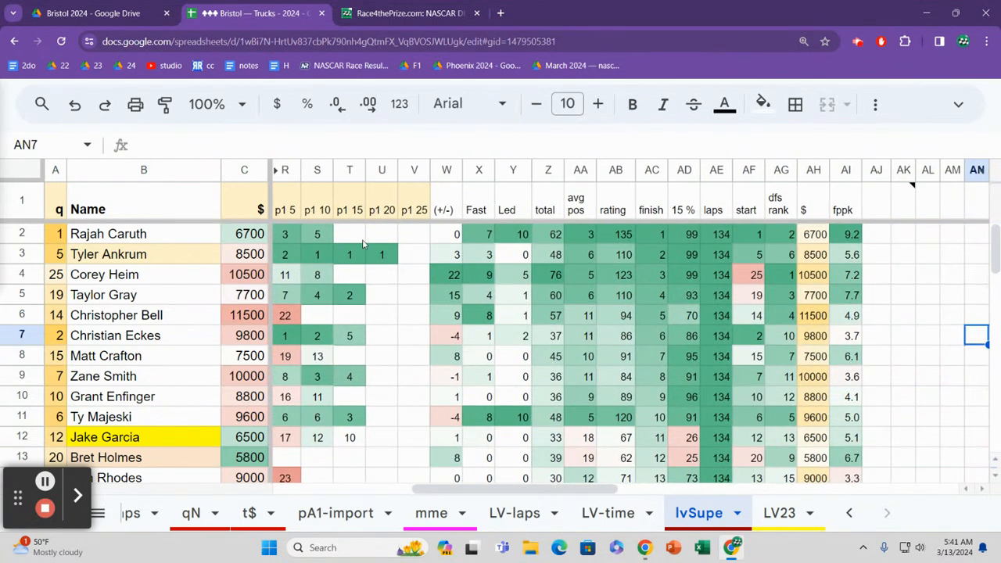
Step: Go back along row 7 to check the laps led and fastest laps, ending at the practice rank
key(Left)
key(Left)
key(Left)
key(Left)
key(Left)
key(Left)
key(Left)
key(Left)
key(Left)
key(Left)
key(Left)
key(Left)
key(Left)
key(Left)
key(Left)
key(Left)
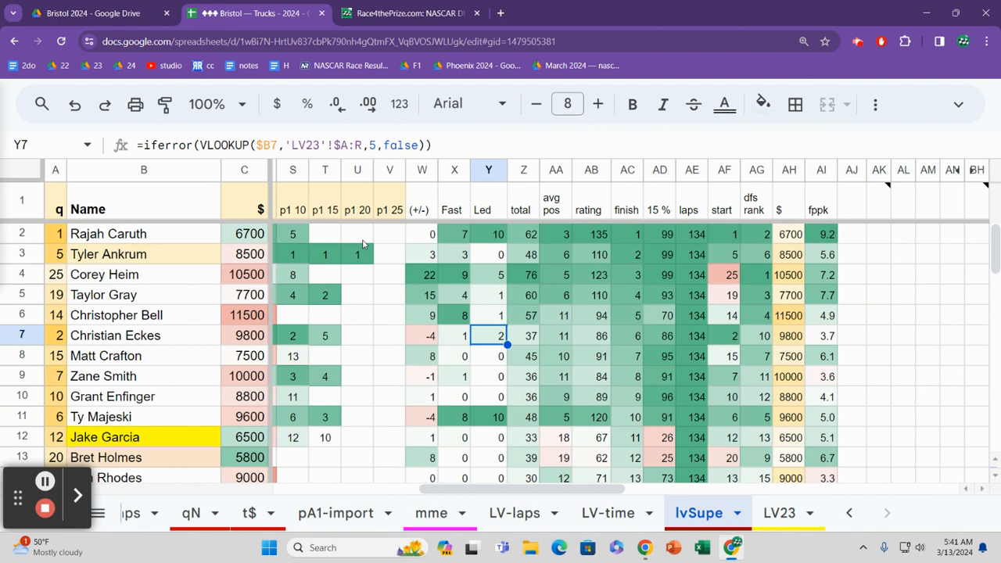
key(Left)
key(Right)
key(Left)
key(Left)
key(Left)
key(Left)
key(Left)
key(Left)
key(Left)
key(Left)
key(Left)
key(Left)
key(Left)
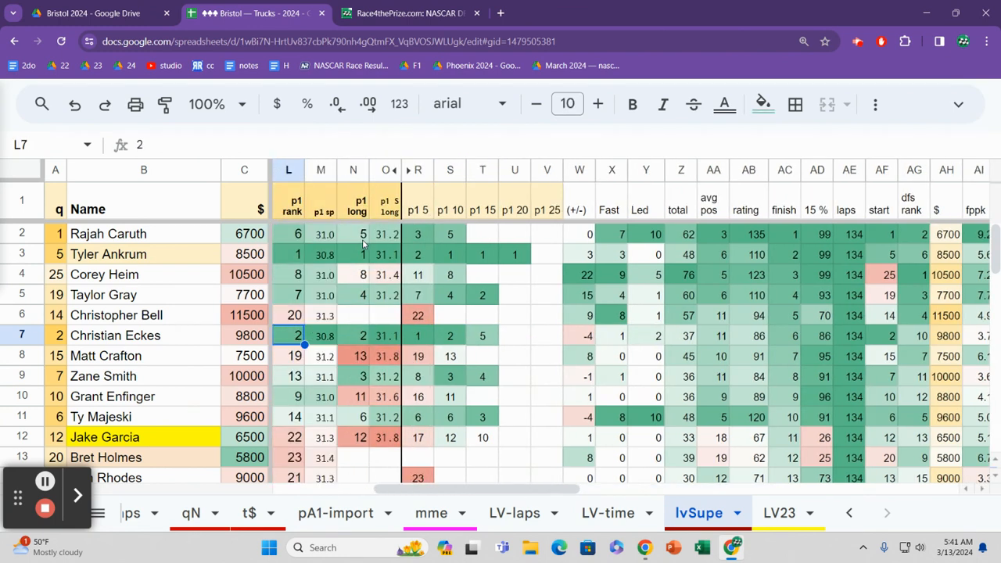
Step: Check row 7's 5-, 10- and 15-lap practice ranks, and return to its qualifying position
key(Right)
key(Right)
key(Right)
key(Right)
key(Right)
key(Right)
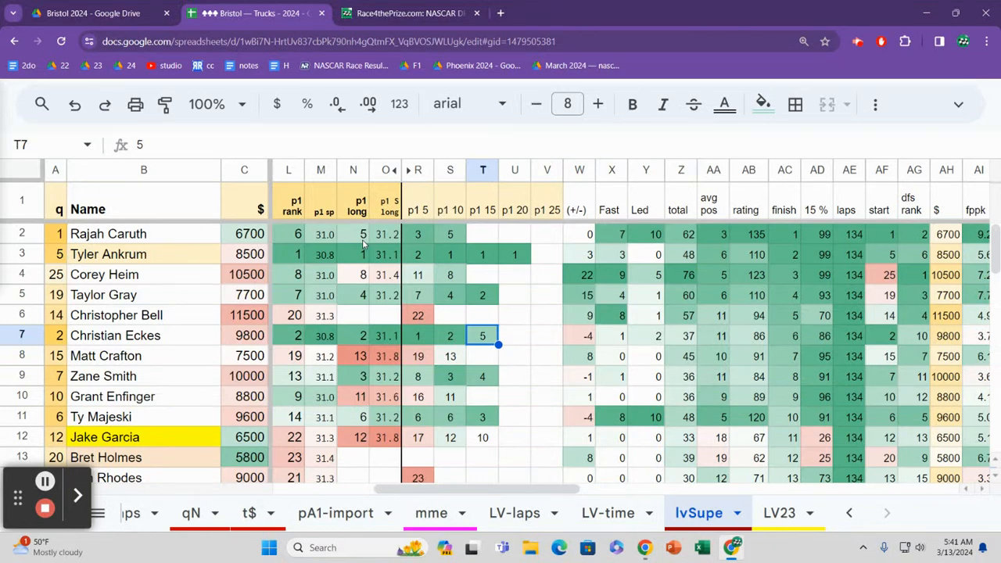
key(Left)
key(Left)
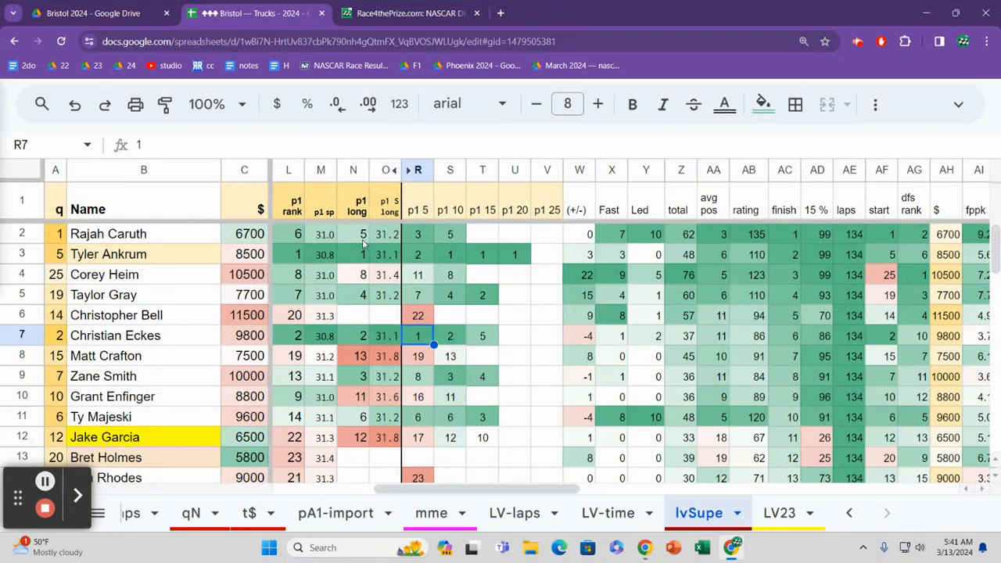
key(Left)
key(Left)
key(Left)
key(Left)
key(Left)
key(Left)
key(Left)
key(Left)
key(Left)
key(Left)
key(Left)
key(Left)
key(Left)
key(Left)
key(Left)
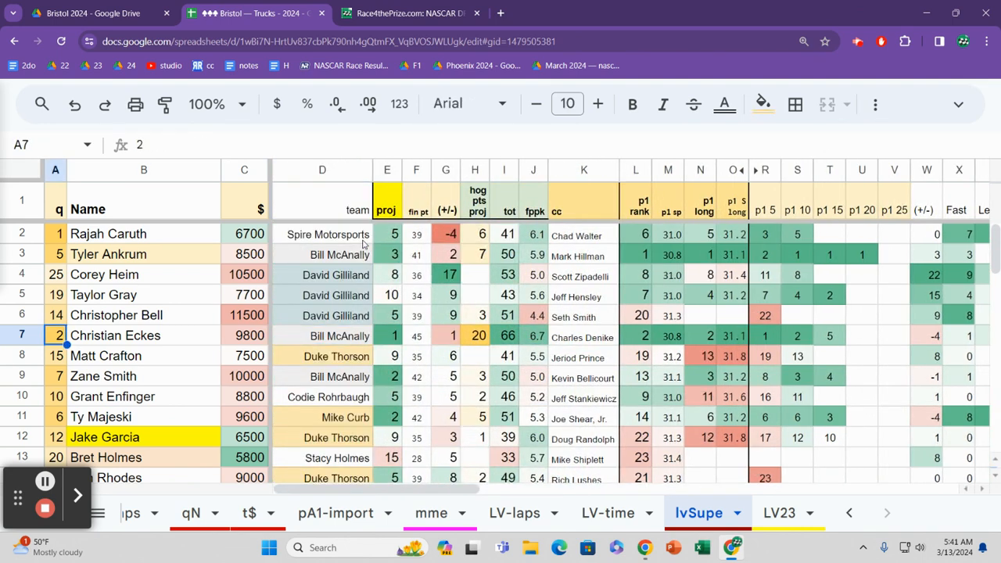
Step: Read row 8 from the salary across the team and projection columns to the practice rank
key(Right)
key(Right)
key(Down)
key(Right)
key(Right)
key(Right)
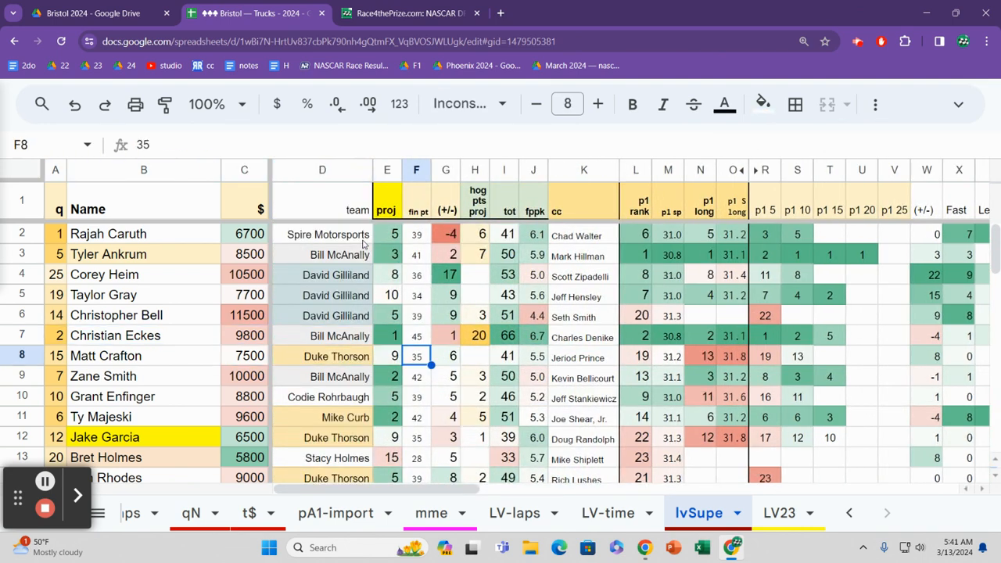
key(Right)
key(Right)
key(Right)
key(Right)
key(Right)
key(Right)
key(Right)
key(Right)
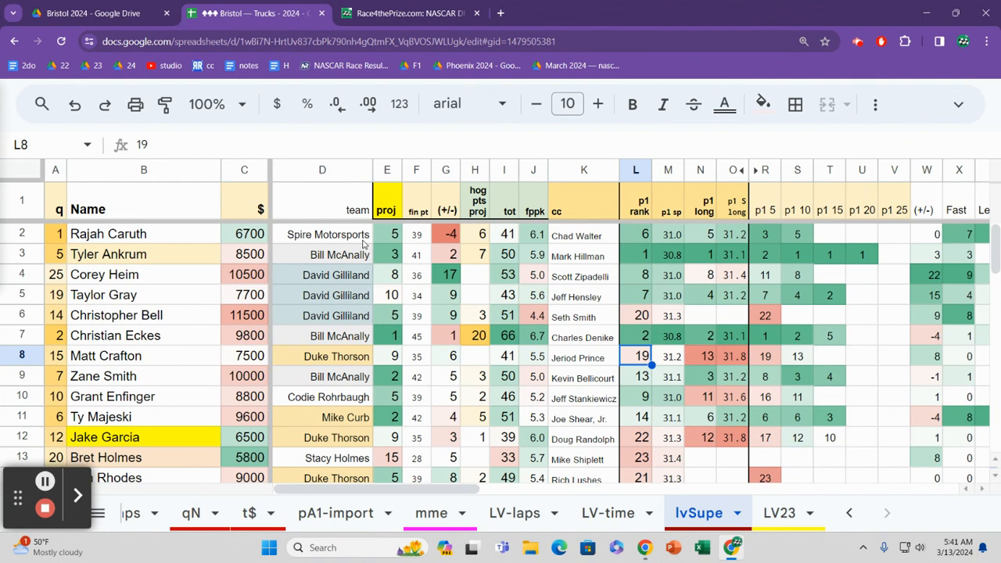
Step: Check row 8's long-run practice figures and its 5-lap practice rank
key(Right)
key(Right)
key(Right)
key(Right)
key(Left)
key(Left)
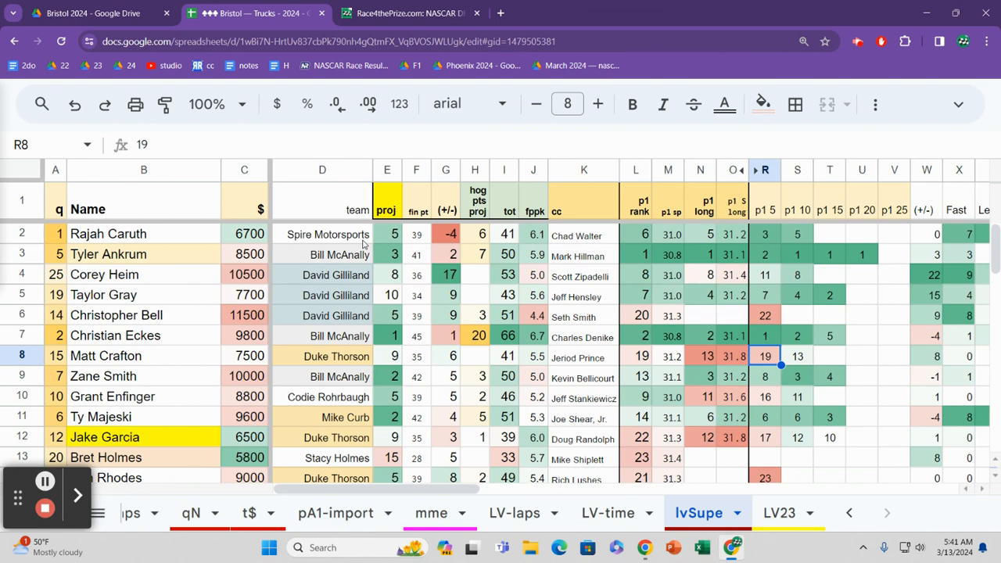
Step: Read row 8's Las Vegas results out to the fppk column and back to the average position
key(Right)
key(Right)
key(Right)
key(Right)
key(Right)
key(Right)
key(Right)
key(Right)
key(Right)
key(Right)
key(Right)
key(Right)
key(Right)
key(Right)
key(Right)
key(Right)
key(Right)
key(Right)
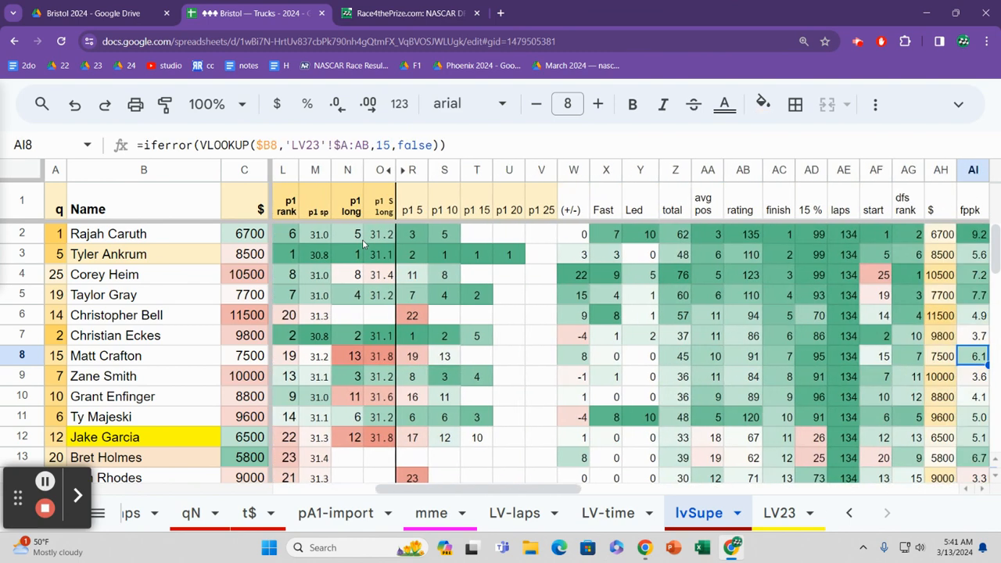
key(Right)
key(Right)
key(Right)
key(Left)
key(Left)
key(Left)
key(Left)
key(Left)
key(Left)
key(Left)
key(Left)
key(Left)
key(Left)
key(Left)
key(Left)
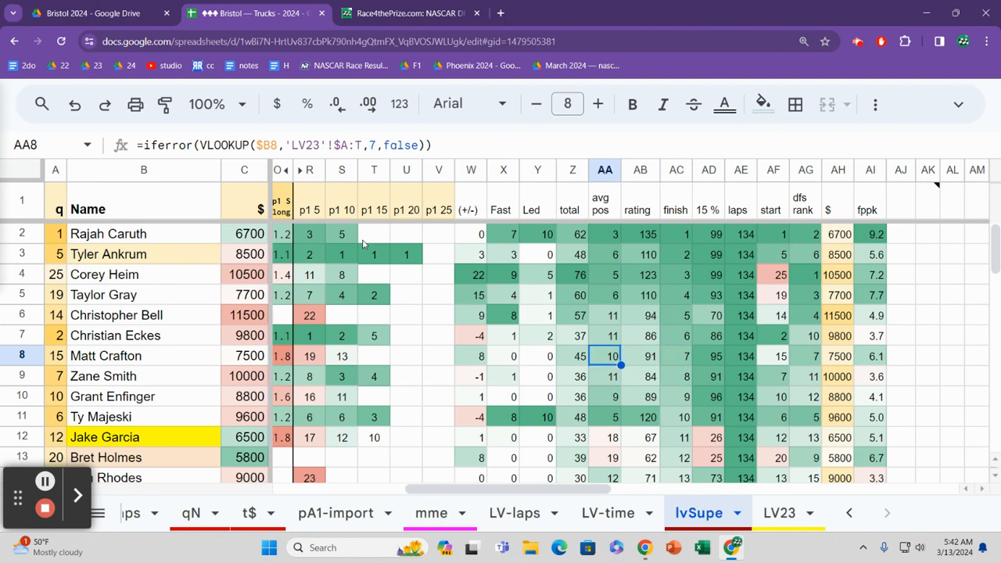
Step: Return to row 8's qualifying position, and read across its team and projections to the crew chief
key(Left)
key(Left)
key(Left)
key(Left)
key(Left)
key(Left)
key(Left)
key(Left)
key(Left)
key(Left)
key(Left)
key(Left)
key(Left)
key(Left)
key(Left)
key(Left)
key(Left)
key(Left)
key(Left)
key(Left)
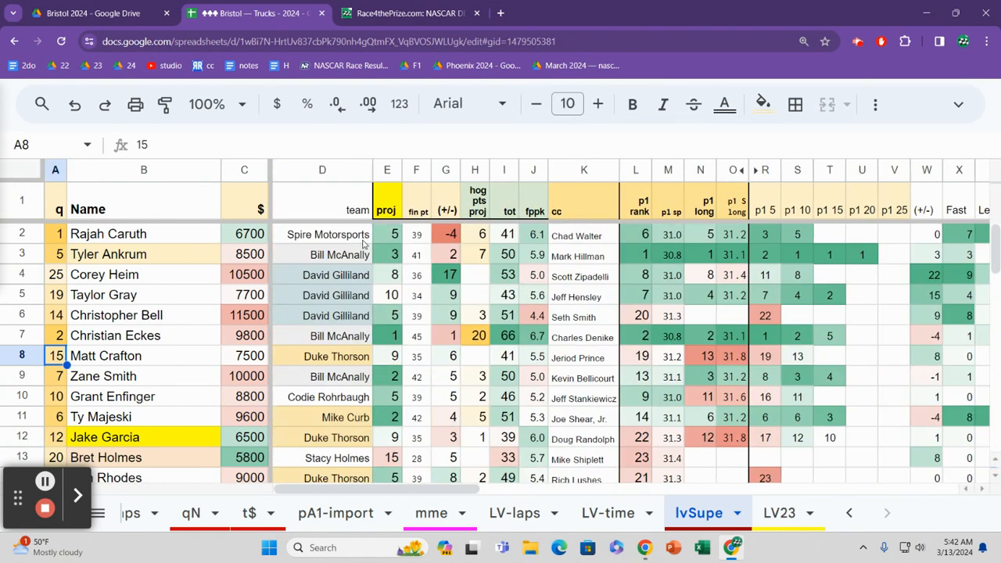
key(Right)
key(Right)
key(Right)
key(Right)
key(Right)
key(Right)
key(Right)
key(Right)
key(Right)
key(Right)
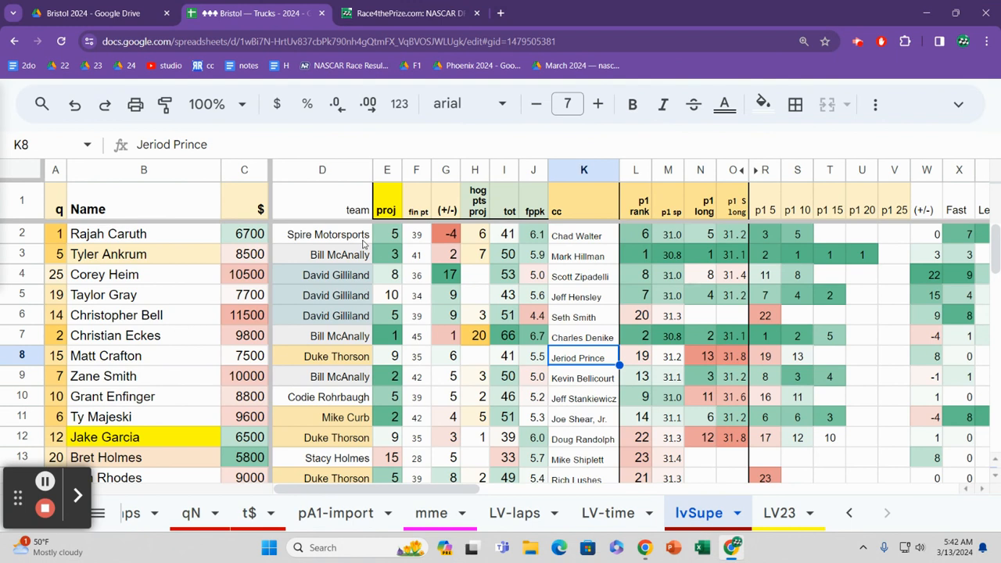
Step: Read row 9's crew chief and practice ranks across to the 25-lap column
key(Down)
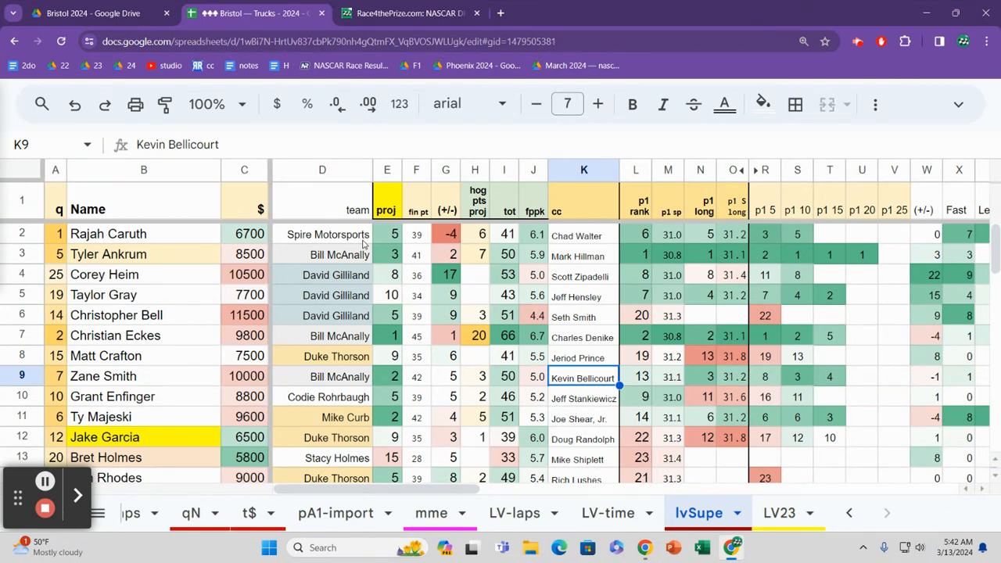
key(Right)
key(Right)
key(Right)
key(Right)
key(Right)
key(Right)
key(Right)
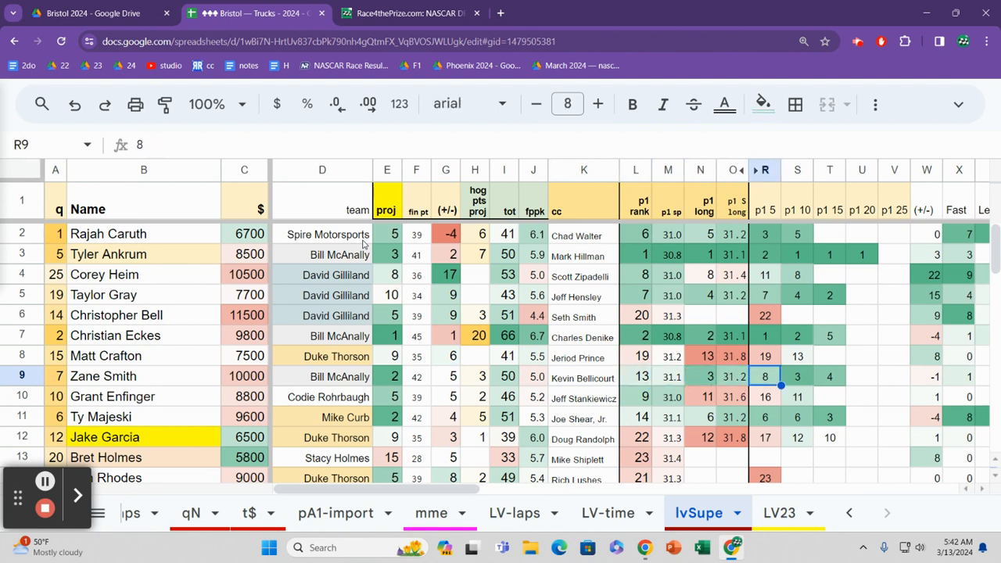
key(Right)
key(Right)
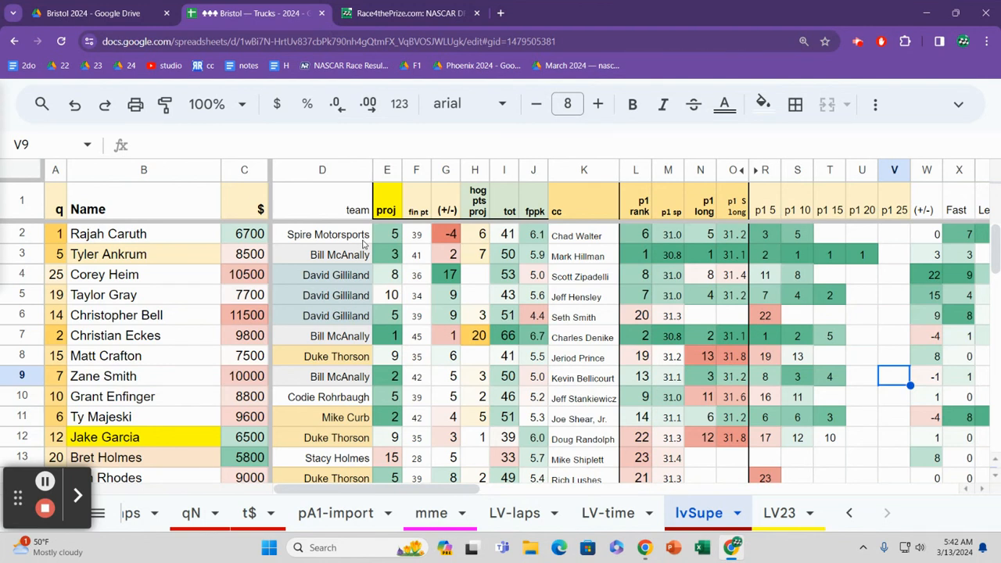
Step: Move down to row 10 and check its practice rank, speed and long-run figures
key(Down)
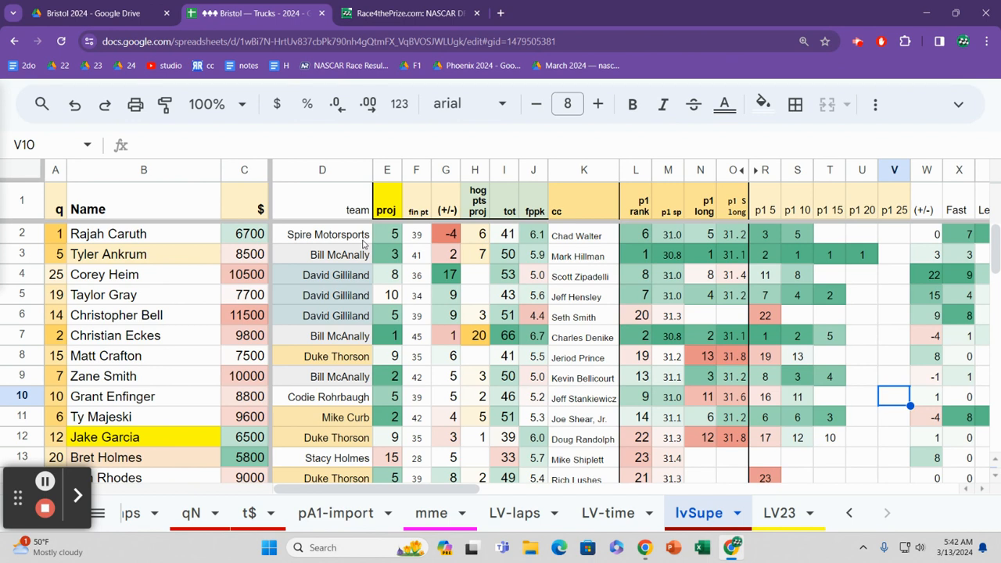
key(Left)
key(Left)
key(Left)
key(Left)
key(Left)
key(Left)
key(Left)
key(Left)
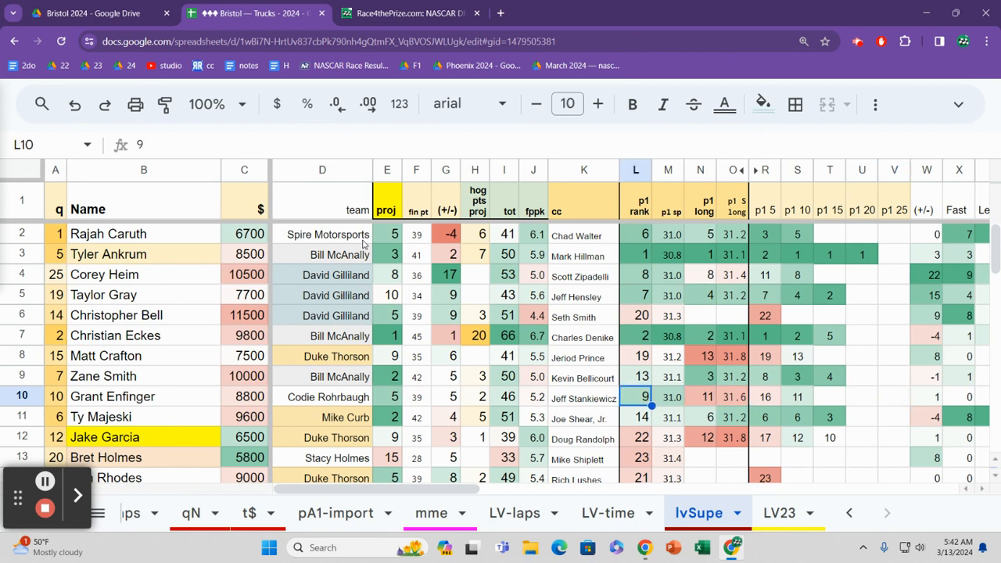
key(Right)
key(Right)
key(Right)
key(Right)
key(Right)
Step: Go back along row 10 past the crew chief and projections to its team
key(Left)
key(Left)
key(Left)
key(Left)
key(Left)
key(Left)
key(Left)
key(Left)
key(Left)
key(Left)
key(Left)
key(Left)
key(Left)
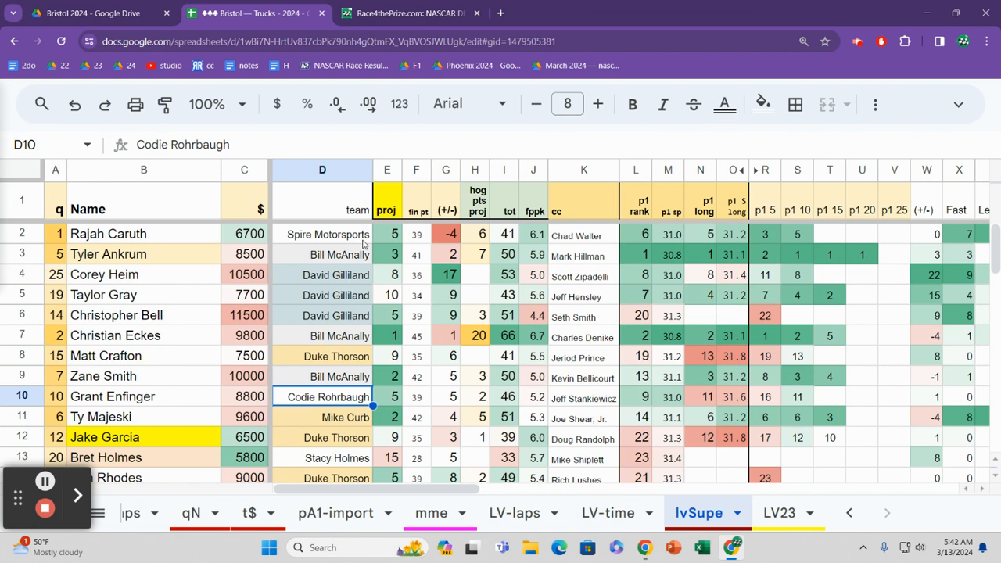
Step: Compare row 10's team with the teams above it up to row 3, and return to row 10
key(Up)
key(Up)
key(Up)
key(Up)
key(Up)
key(Up)
key(Up)
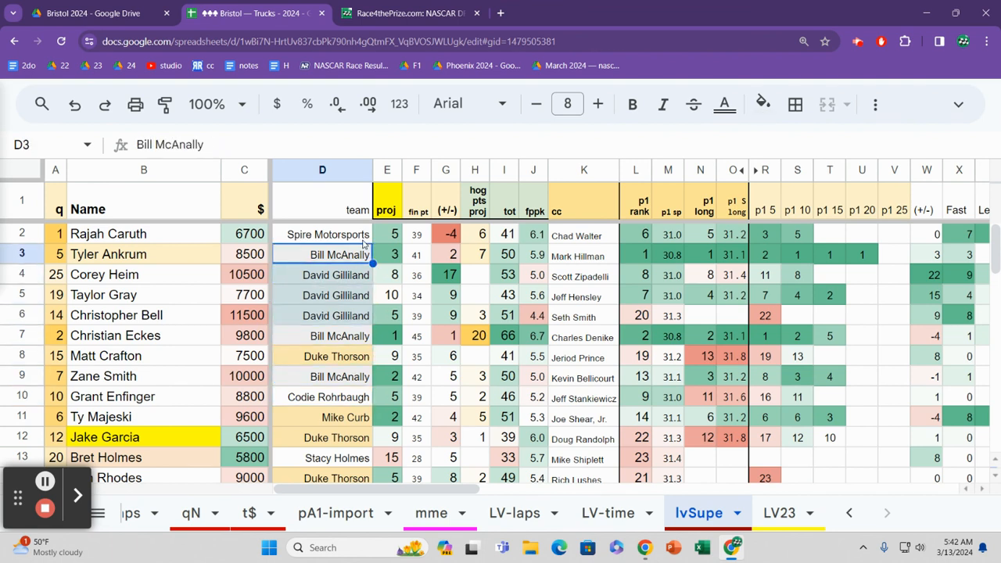
key(Down)
key(Down)
key(Down)
key(Down)
key(Down)
key(Down)
key(Down)
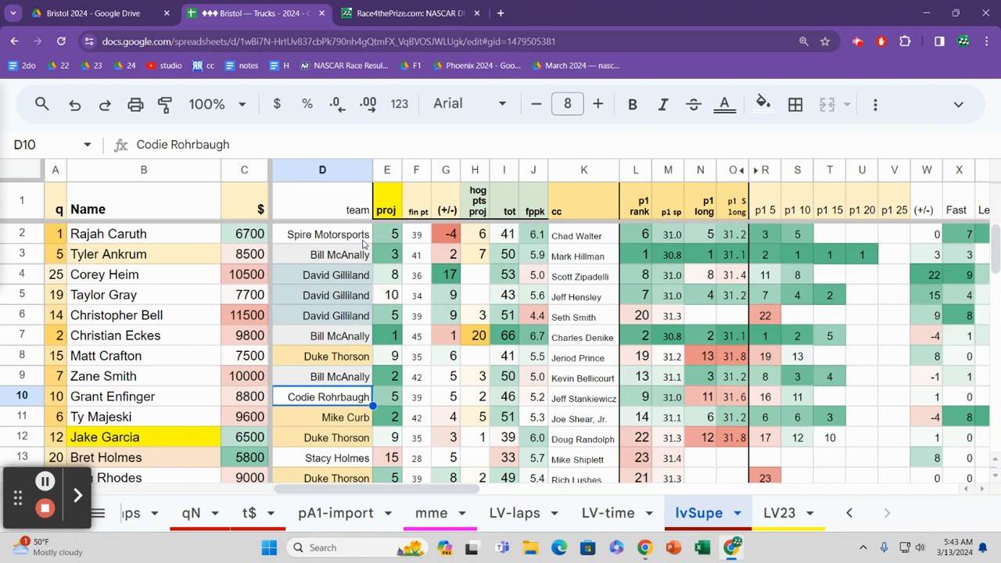
Step: Read row 10 across to its crew chief, and go down to row 11's crew chief
key(Right)
key(Right)
key(Right)
key(Right)
key(Right)
key(Right)
key(Right)
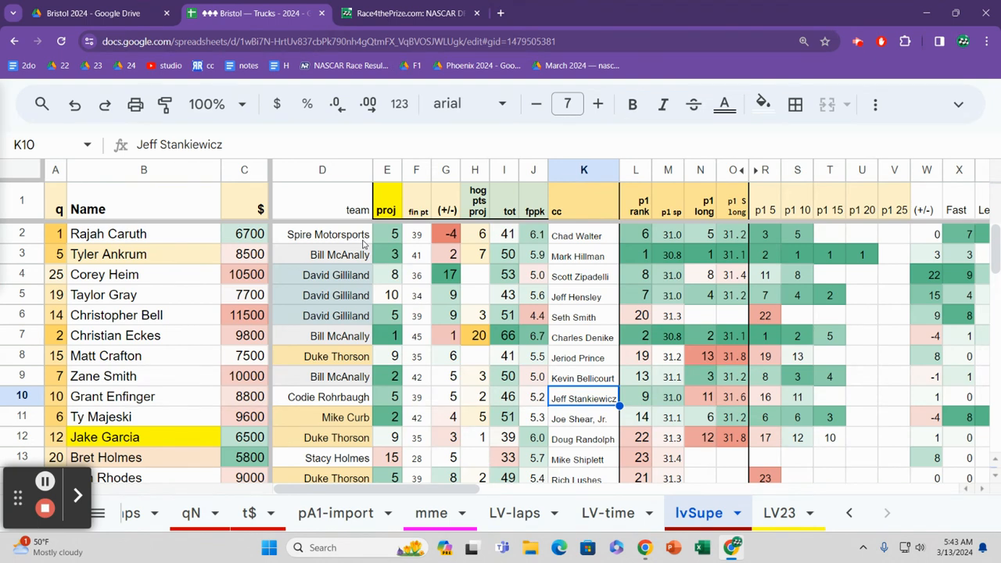
key(Down)
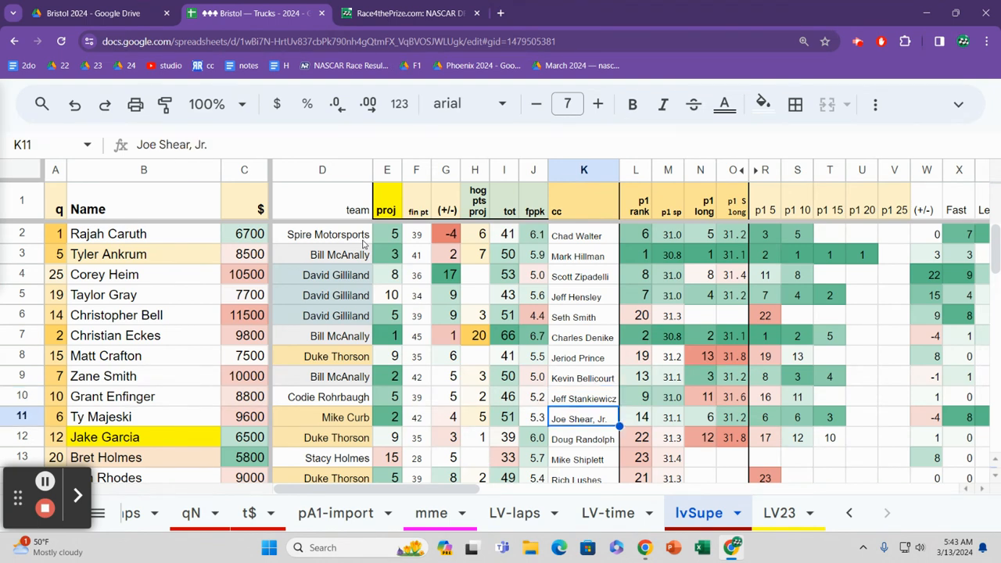
Step: Read row 11's practice ranks and Las Vegas results across to the starting position
key(Right)
key(Right)
key(Right)
key(Right)
key(Right)
key(Right)
key(Right)
key(Right)
key(Right)
key(Right)
key(Right)
key(Right)
key(Right)
key(Right)
key(Right)
key(Right)
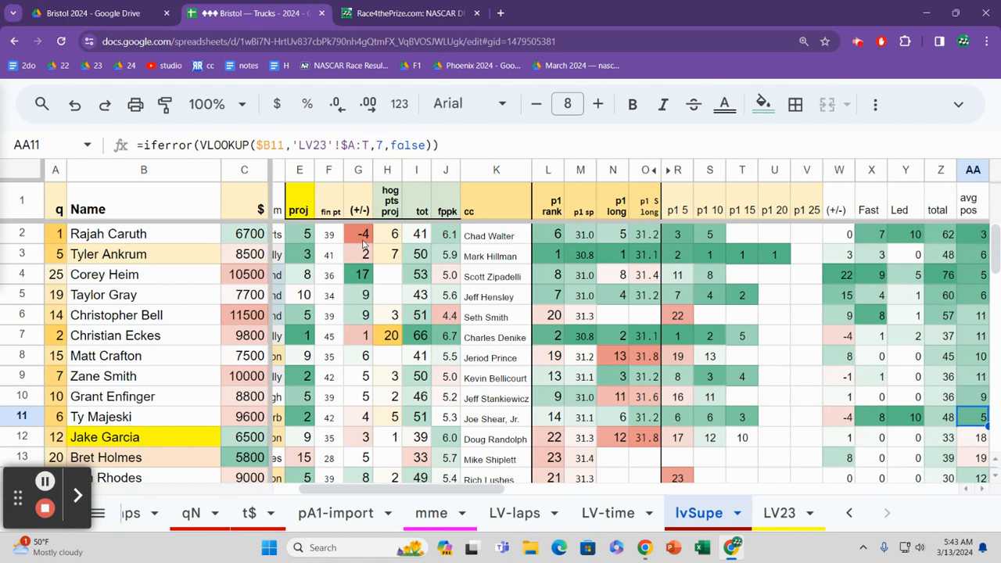
key(Right)
key(Right)
key(Right)
key(Right)
key(Right)
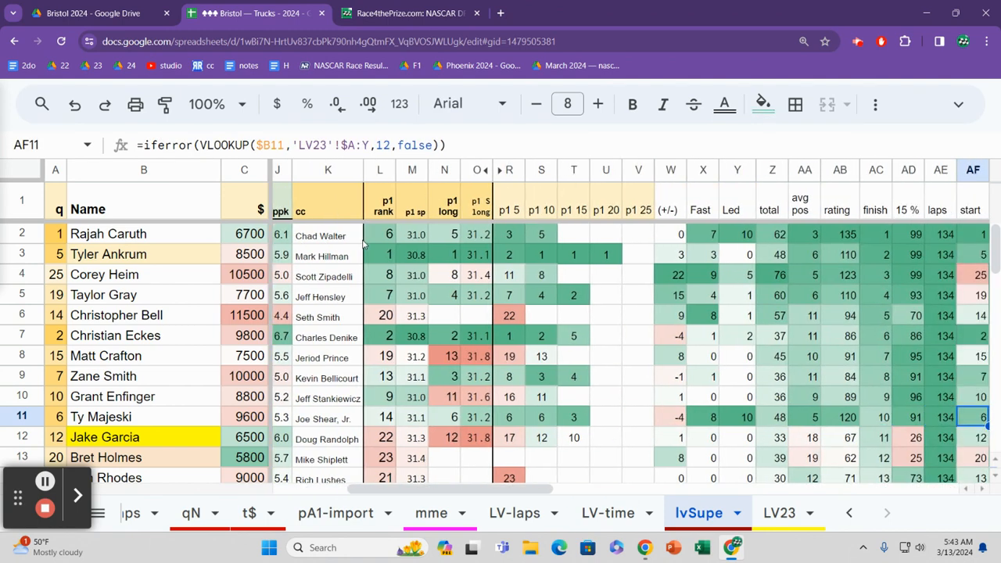
Step: Go back along row 11 to the laps led, and select the cell range H2:K7
key(Left)
key(Left)
key(Left)
key(Left)
key(Left)
key(Left)
key(Left)
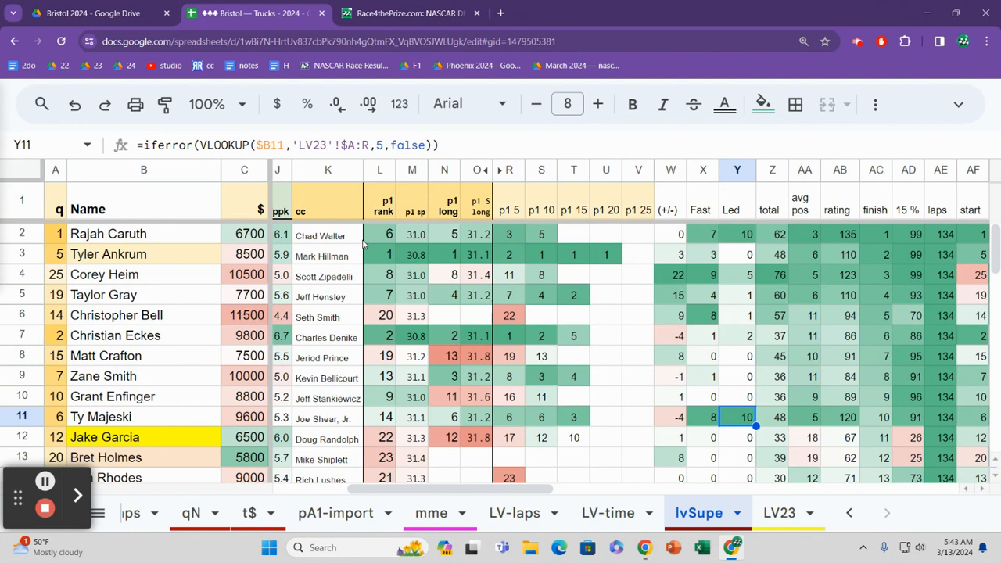
drag(344, 236, 291, 344)
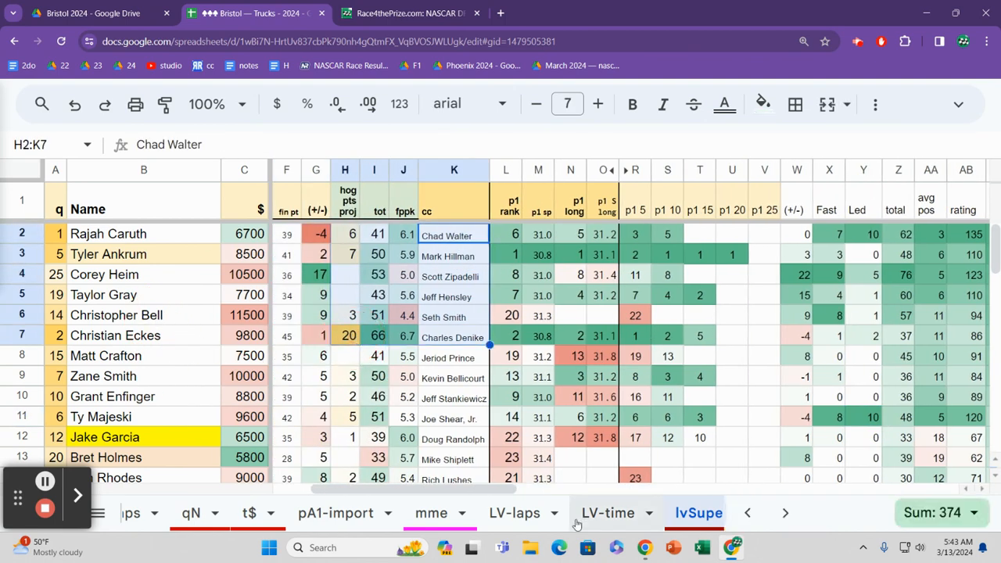
Step: Open the LV-laps sheet and find row 11's driver, moving across to the lap 10 running position
click(522, 514)
click(599, 402)
key(Down)
key(Down)
key(Down)
key(Down)
key(Down)
key(Down)
key(Down)
key(Down)
key(Down)
key(Down)
key(Down)
key(Down)
key(Down)
key(Down)
key(Down)
key(Down)
key(Down)
key(Down)
key(Down)
key(Down)
key(Down)
key(Up)
key(Up)
key(Up)
key(Up)
key(Up)
key(Up)
key(Up)
key(Up)
key(Up)
key(Up)
key(Up)
key(Up)
key(Up)
key(Up)
key(Up)
key(Up)
key(Up)
key(Up)
key(Up)
key(Up)
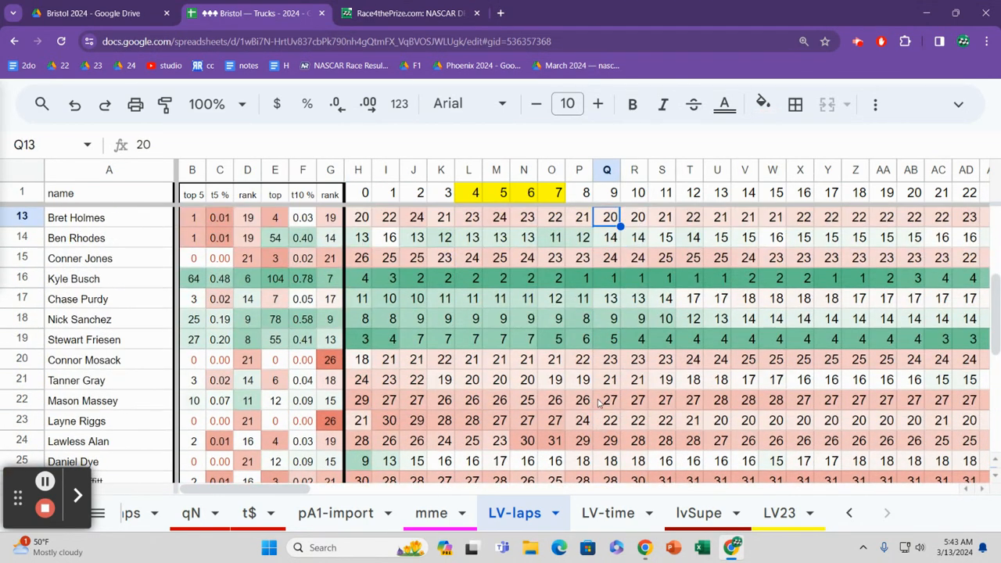
key(Up)
key(Up)
key(Up)
key(Up)
key(Up)
key(Up)
key(Up)
key(Up)
key(Up)
key(Up)
key(Up)
key(Up)
key(Down)
key(Down)
key(Down)
key(Down)
key(Down)
key(Down)
key(Down)
key(Down)
key(Down)
key(Down)
key(Down)
key(Down)
key(Up)
key(Up)
key(Right)
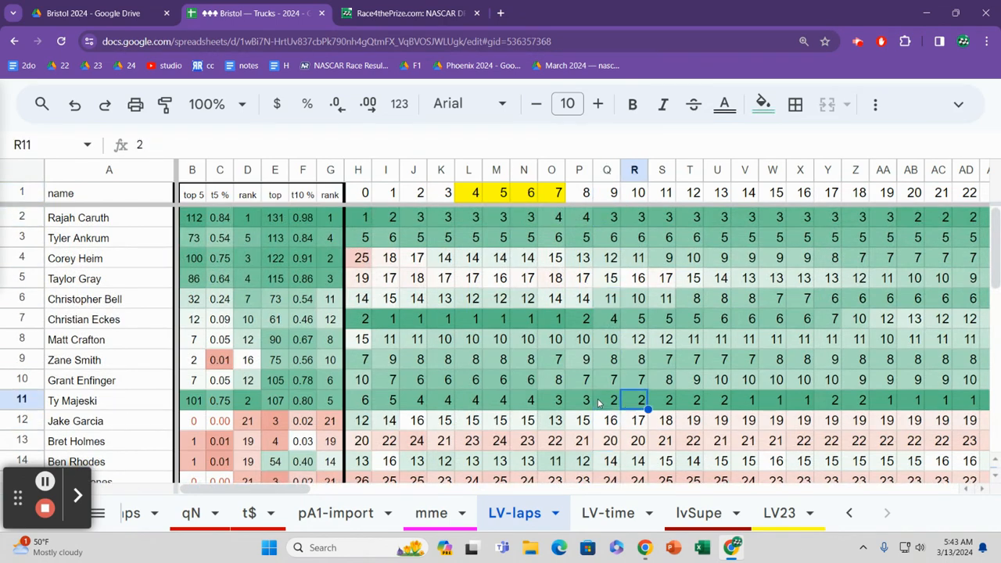
Step: Read row 11's lap-by-lap running positions across the Las Vegas race to lap 103
key(Right)
key(Right)
key(Right)
key(Right)
key(Right)
key(Right)
key(Right)
key(Right)
key(Right)
key(Right)
key(Right)
key(Right)
key(Right)
key(Right)
key(Right)
key(Right)
key(Right)
key(Right)
key(Right)
key(Right)
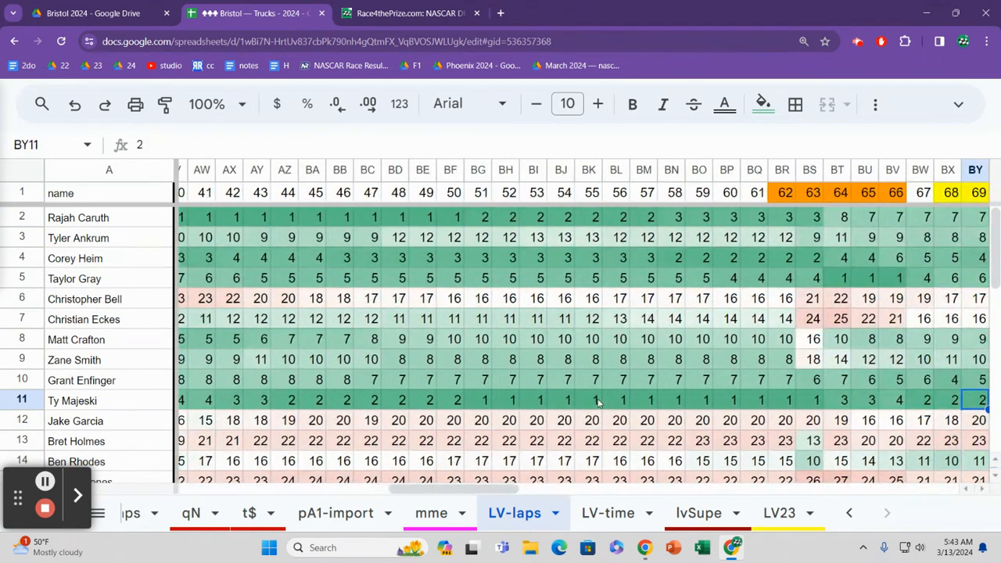
key(Right)
key(Right)
key(Right)
key(Right)
key(Right)
key(Right)
key(Right)
key(Right)
key(Right)
key(Right)
key(Right)
key(Right)
key(Right)
key(Right)
key(Right)
key(Right)
key(Right)
key(Right)
key(Right)
key(Right)
key(Left)
key(Left)
key(Left)
key(Left)
key(Left)
key(Left)
key(Left)
key(Left)
key(Left)
key(Left)
key(Left)
key(Left)
key(Left)
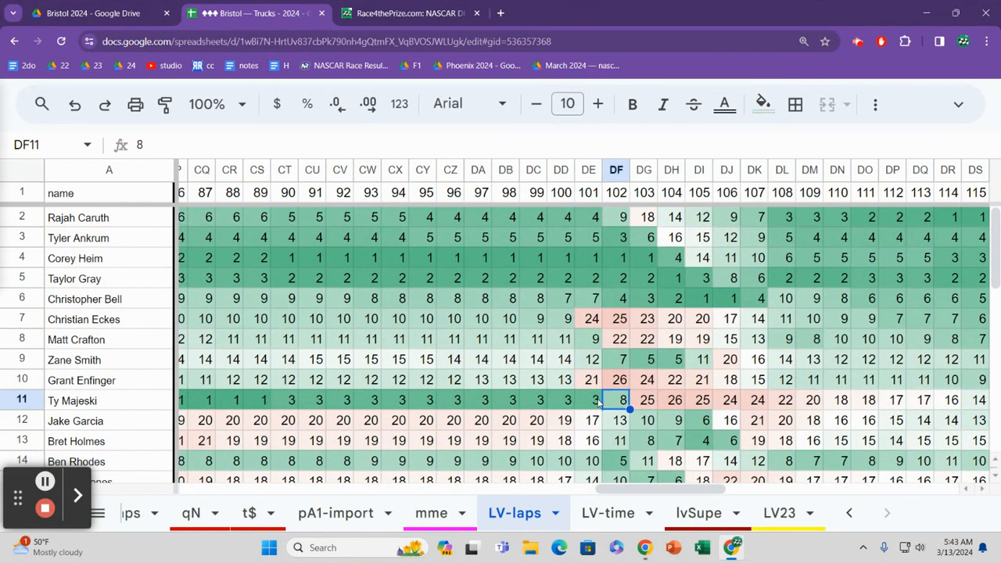
key(Right)
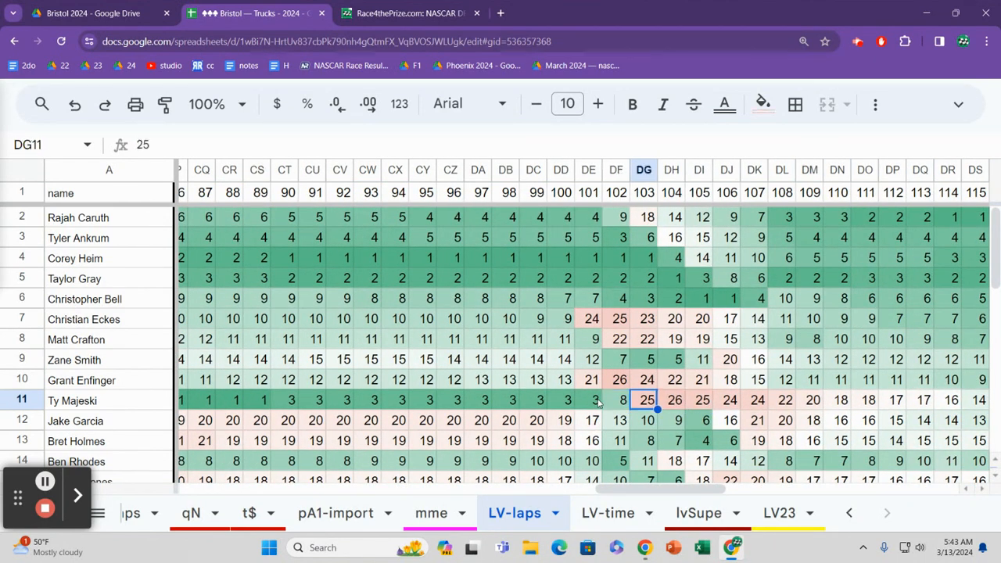
Step: Look through the sheet list in both directions and open the LV23 sheet
click(848, 513)
click(849, 514)
click(848, 514)
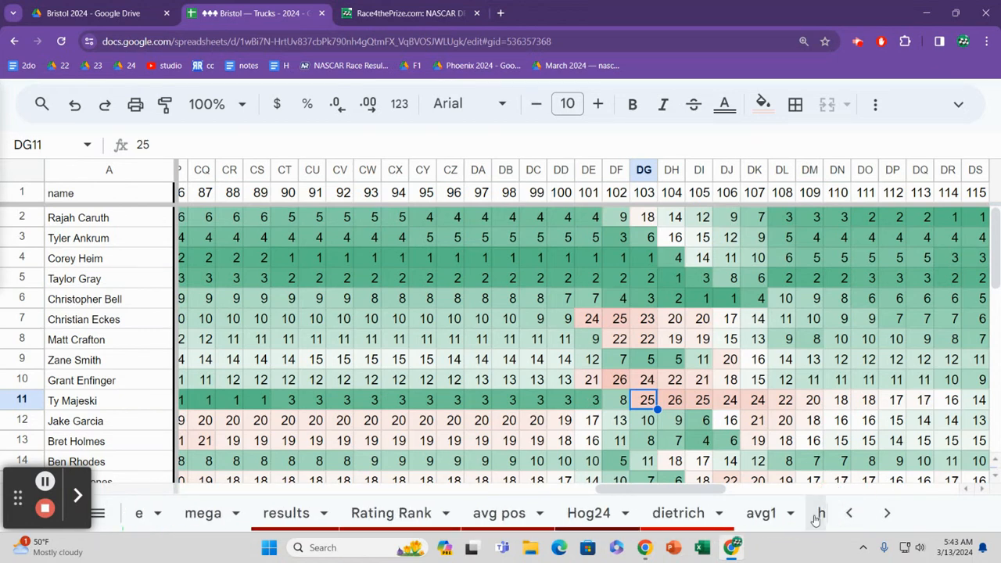
click(887, 514)
click(888, 513)
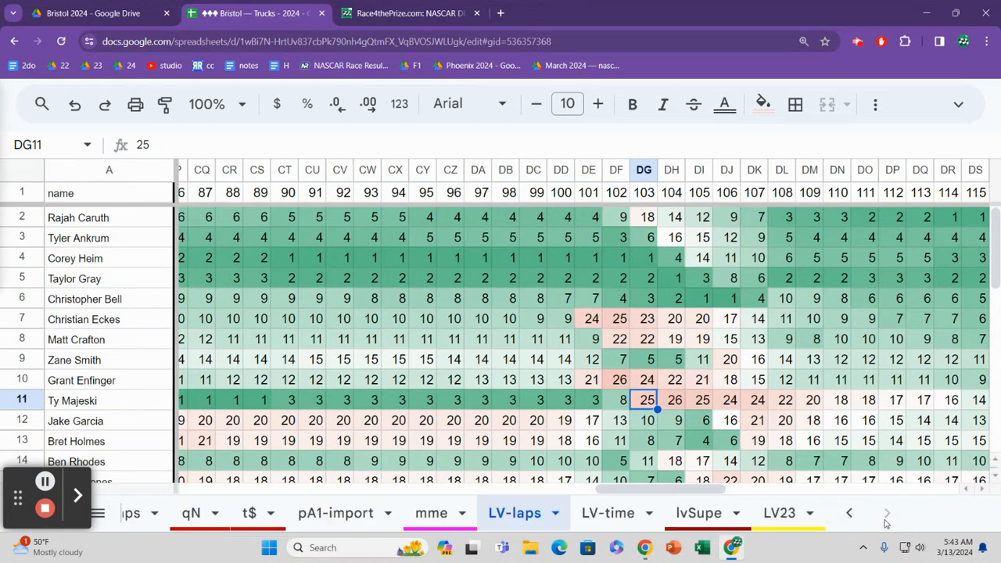
click(795, 517)
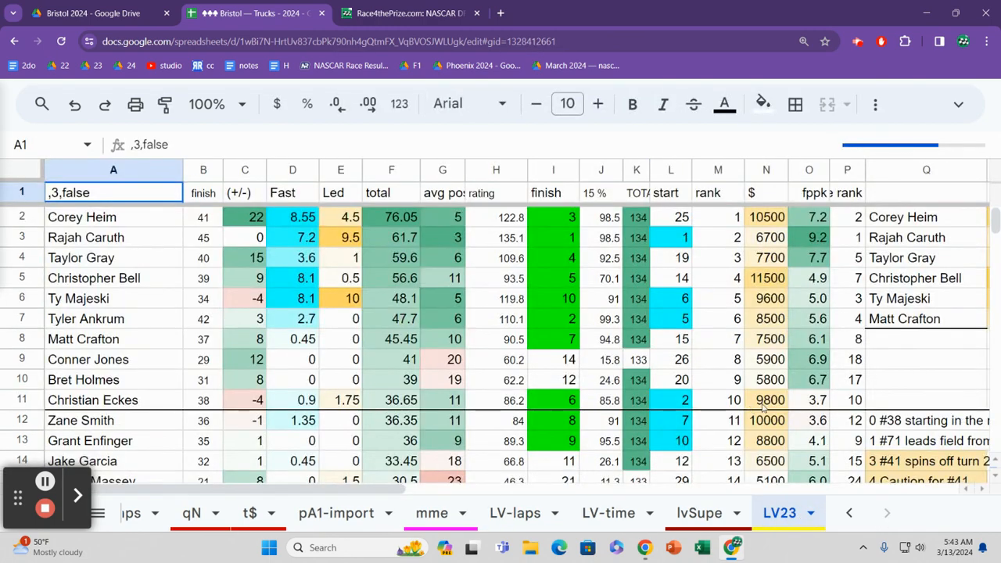
Step: Go down the race notes in column Q and select the lap 102 pit-stop note in Q43
click(860, 428)
key(Down)
key(Down)
key(Down)
key(Down)
key(Down)
key(Down)
key(ctrl+Down)
key(Right)
key(Right)
key(Right)
key(Left)
key(Left)
key(Left)
key(Left)
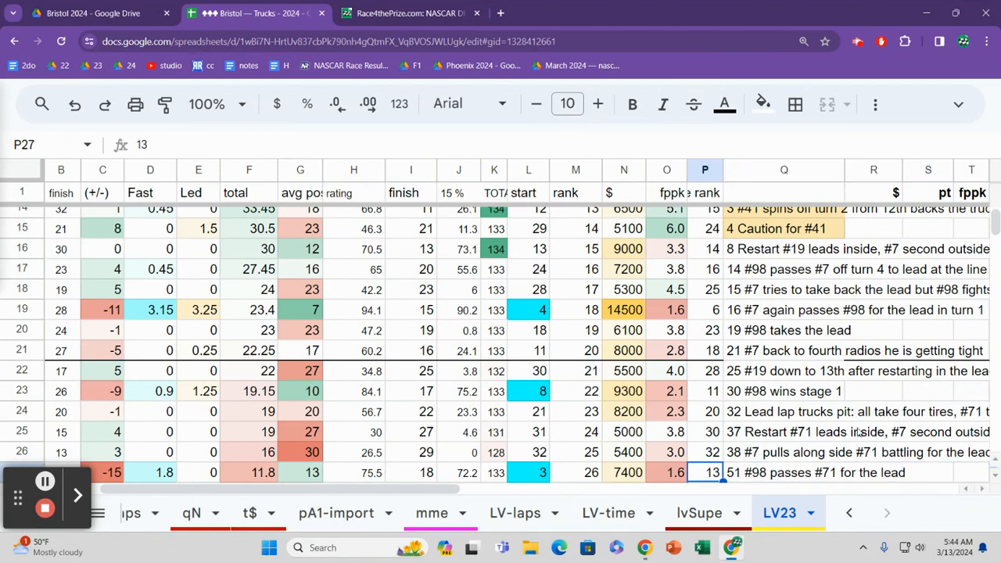
key(Right)
key(Down)
key(Down)
key(Down)
key(Down)
key(Down)
key(Down)
key(Down)
key(Down)
key(Down)
key(Down)
key(Down)
key(Down)
key(Down)
key(Down)
key(Down)
key(Down)
key(Down)
key(Down)
click(859, 432)
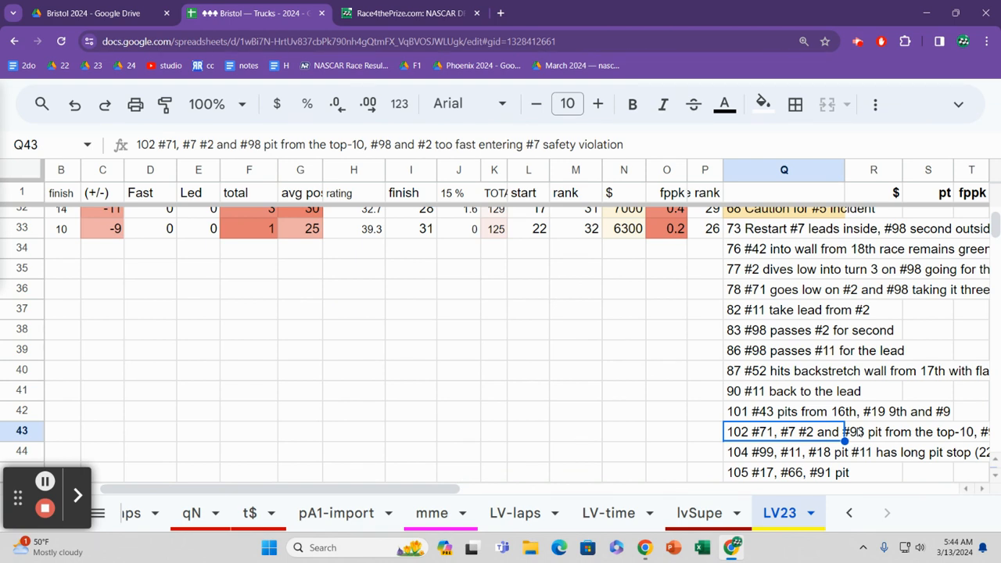
Step: Read the race notes that follow, from the lap 104 pit stops to the lap 107 pit stops
key(Down)
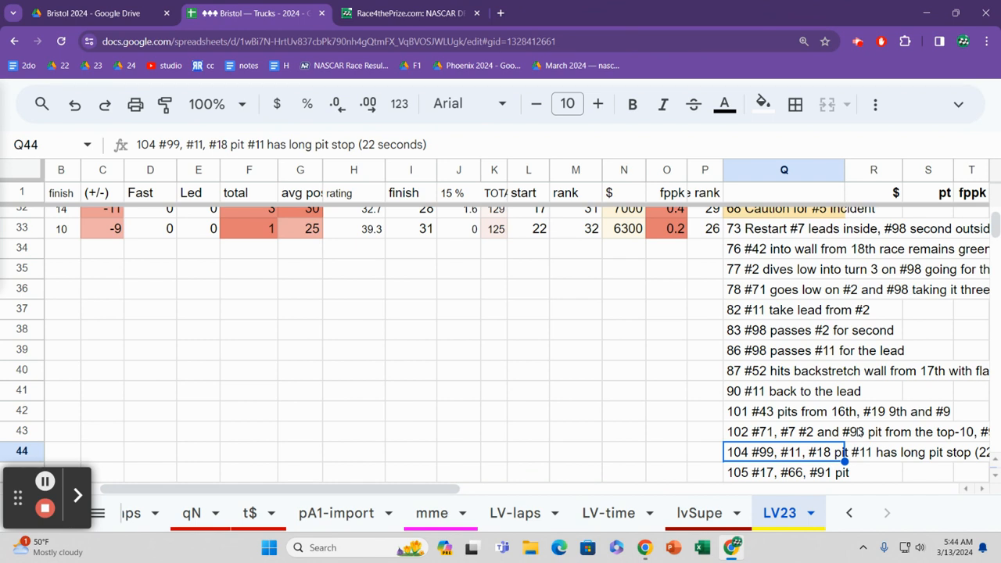
key(Down)
key(Down)
key(Down)
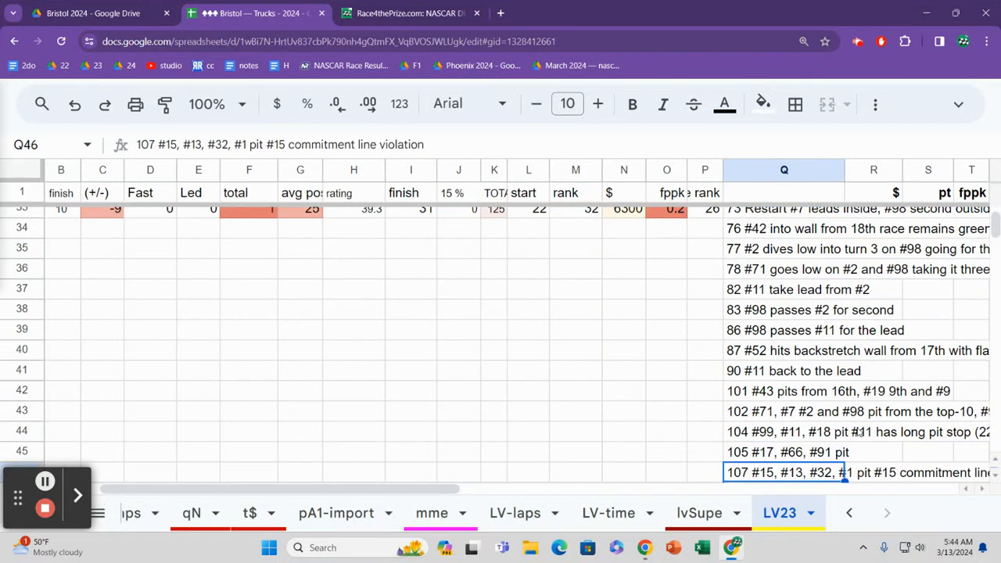
key(Up)
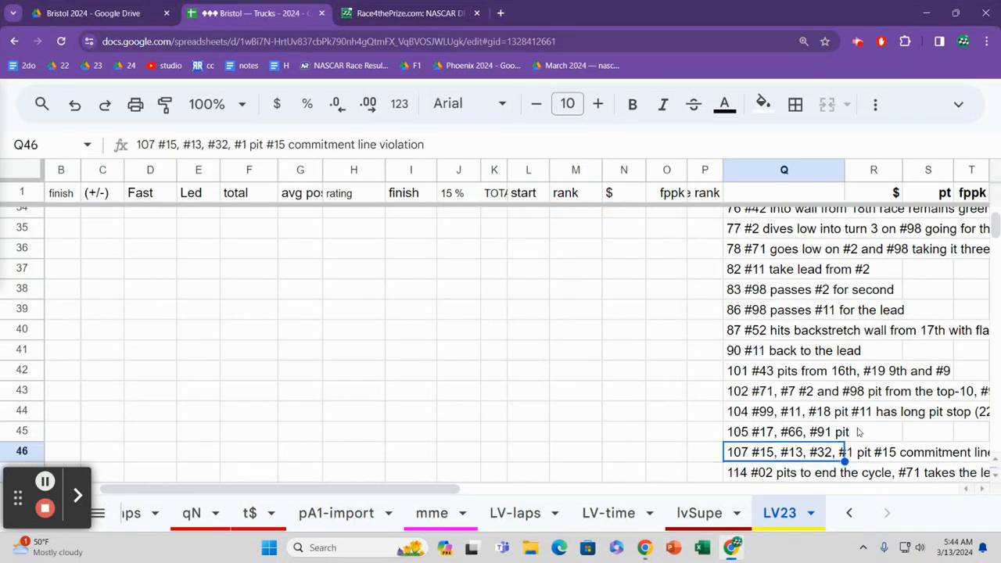
Step: Check the closing race notes, and go back up column Q to the lap 67 restart note in Q31
key(Down)
key(Down)
key(Down)
key(Down)
key(Up)
key(Up)
key(Up)
key(Up)
key(Up)
key(Up)
key(Up)
key(Up)
key(Up)
key(Up)
key(Up)
key(Up)
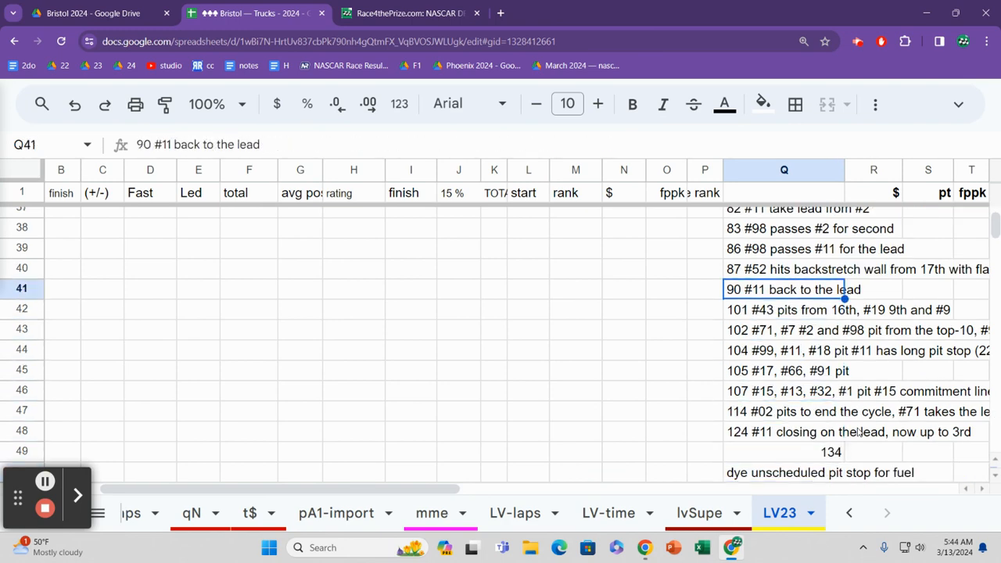
key(Up)
key(Up)
key(Up)
key(Up)
key(Up)
key(Up)
key(Up)
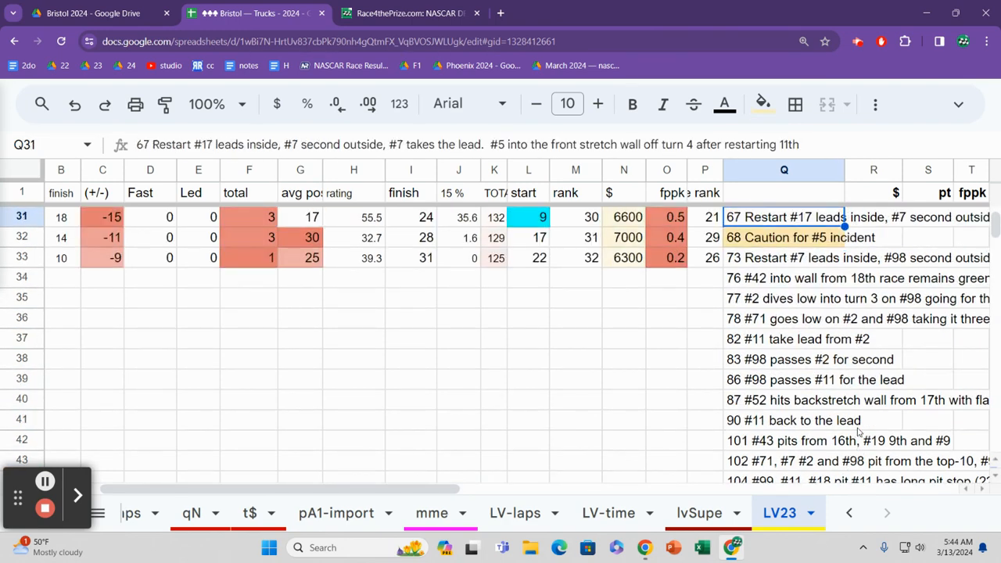
Step: Read down the race notes from lap 67 to lap 105, and return to the lap 102 note in Q43
key(Down)
key(Down)
key(Down)
key(Down)
key(Down)
key(Down)
key(Down)
key(Down)
key(Down)
key(Down)
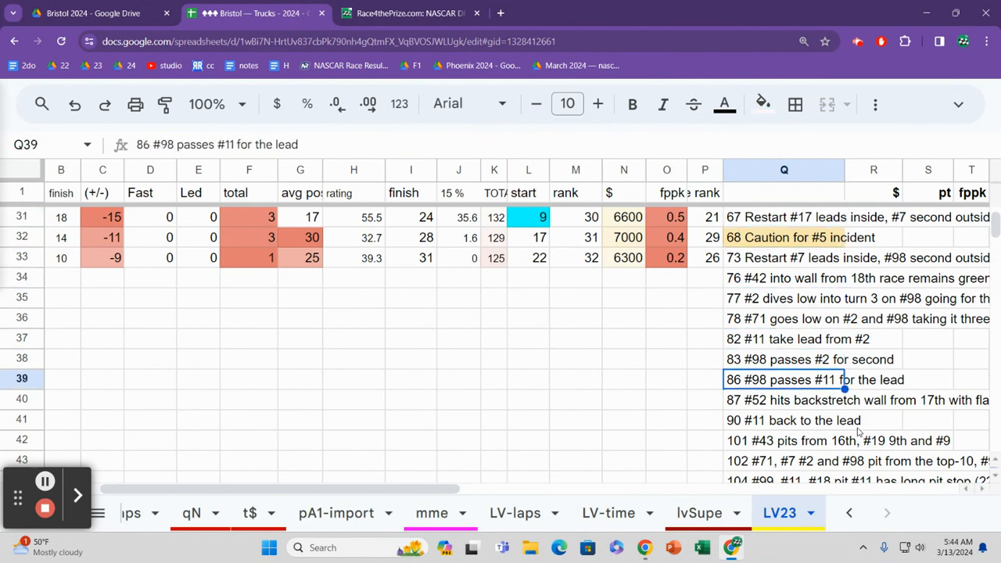
key(Down)
key(Down)
key(Down)
key(Down)
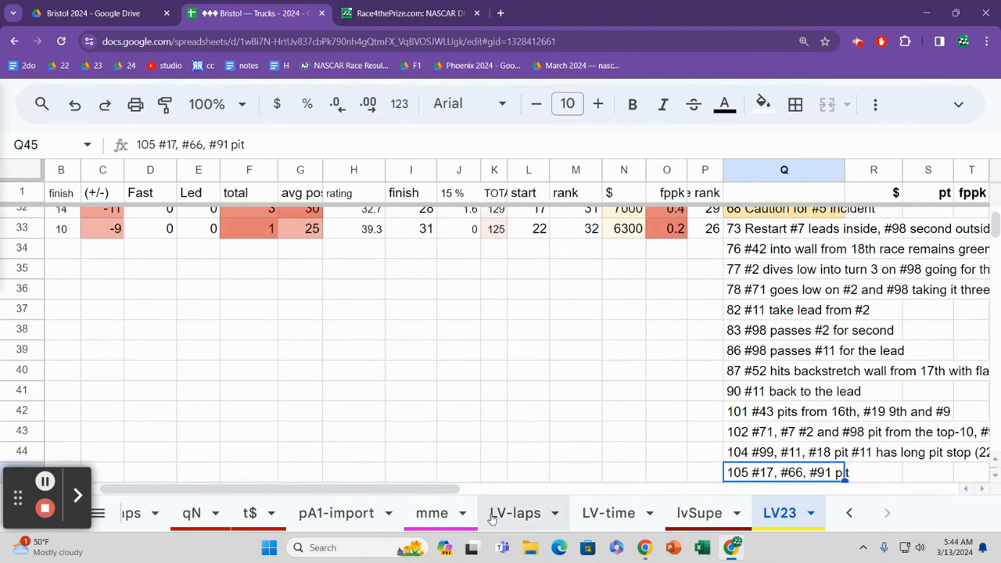
key(Up)
key(Up)
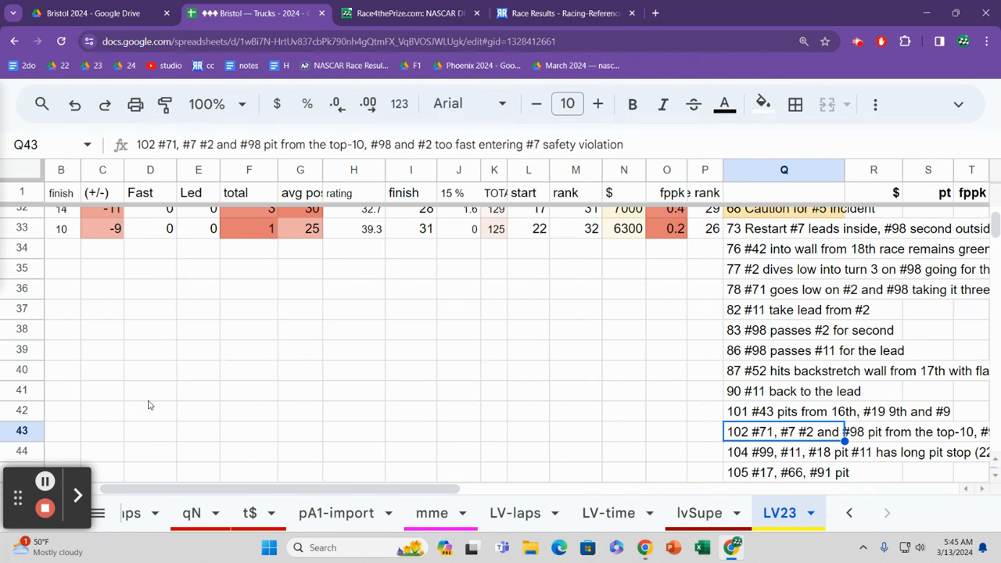
Step: Return to the lvSupe sheet and go to row 12's projected place differential in column G
click(698, 526)
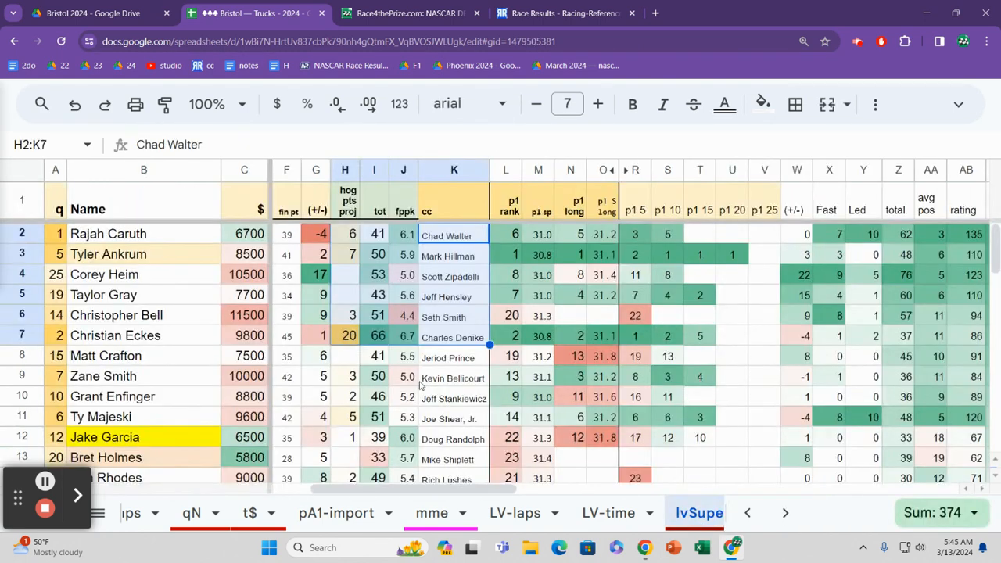
click(323, 376)
key(Down)
key(Down)
key(Down)
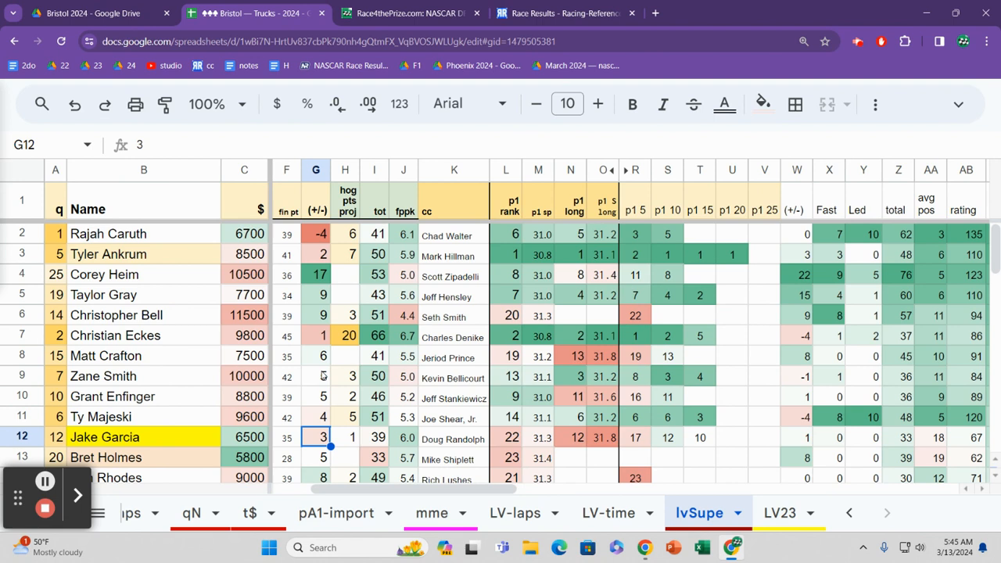
Step: Read row 12 across its long-run practice figures to the 15-lap practice rank
key(Right)
key(Right)
key(Right)
key(Right)
key(Right)
key(Right)
key(Right)
key(Right)
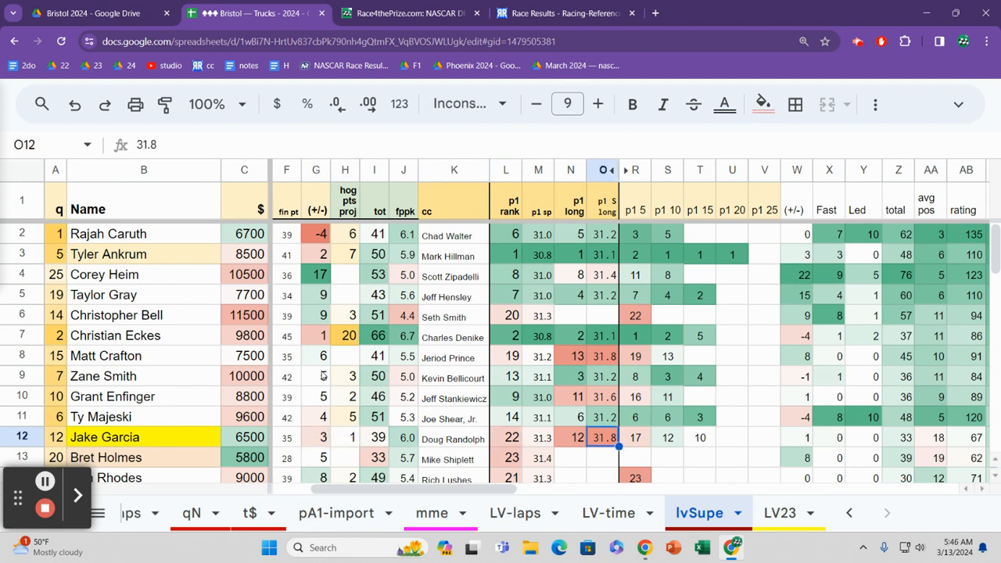
key(Right)
key(Right)
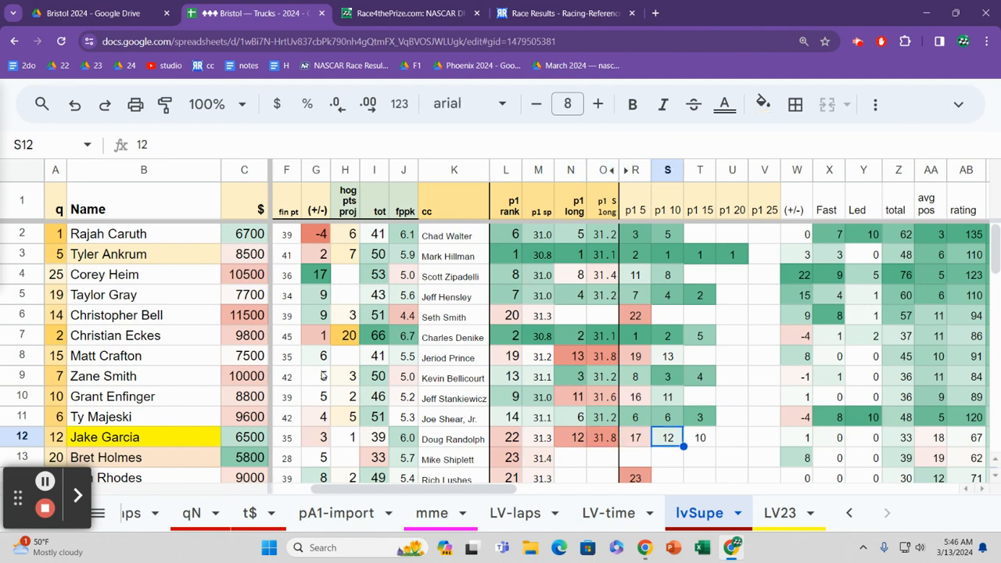
key(Right)
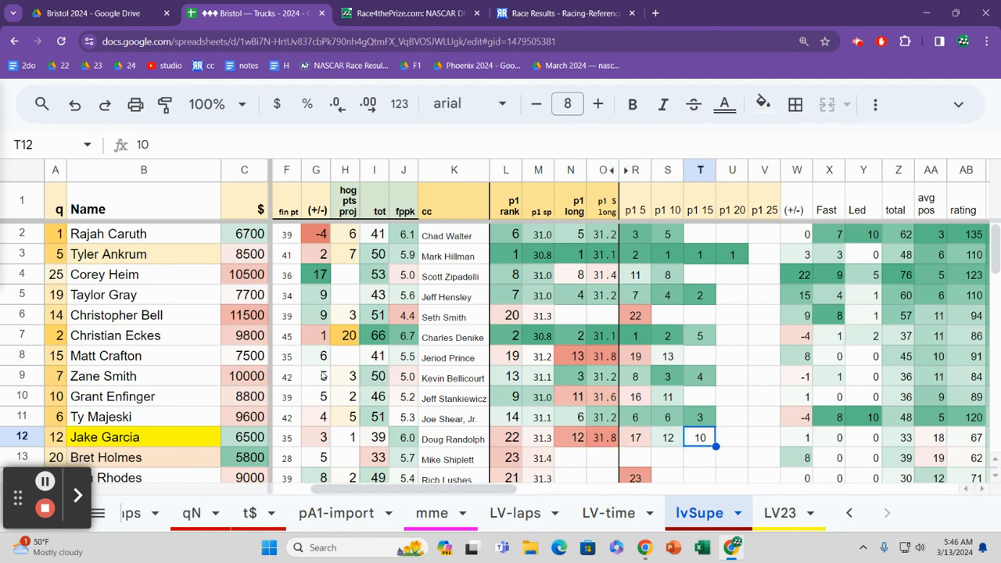
Step: Recheck row 12's practice ranks, and go back along the row to its salary and team
key(Left)
key(Left)
key(Left)
key(Left)
key(Left)
key(Left)
key(Left)
key(Left)
key(Left)
key(Left)
key(Left)
key(Left)
key(Left)
key(Left)
key(Left)
key(Left)
key(Left)
key(Right)
key(Right)
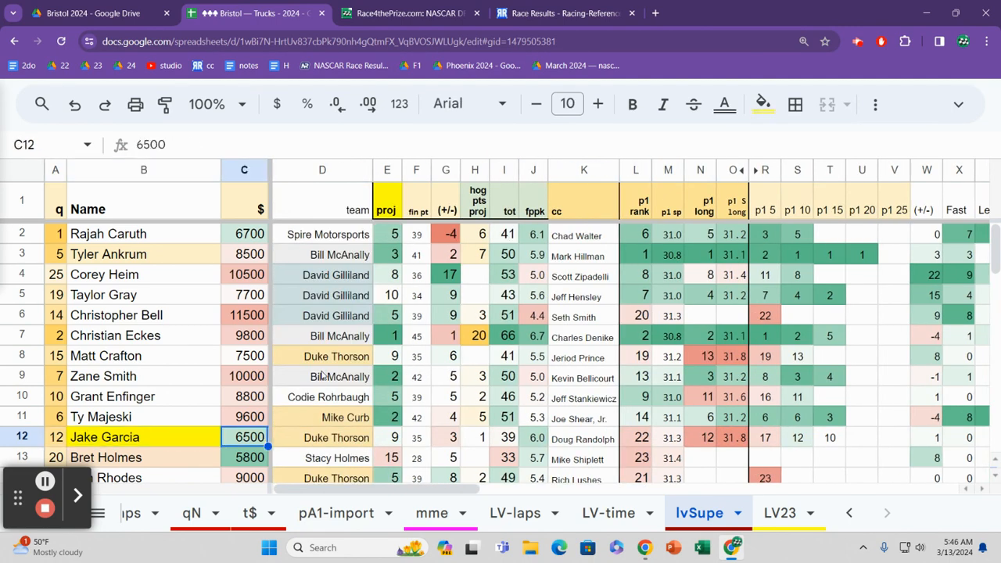
key(Right)
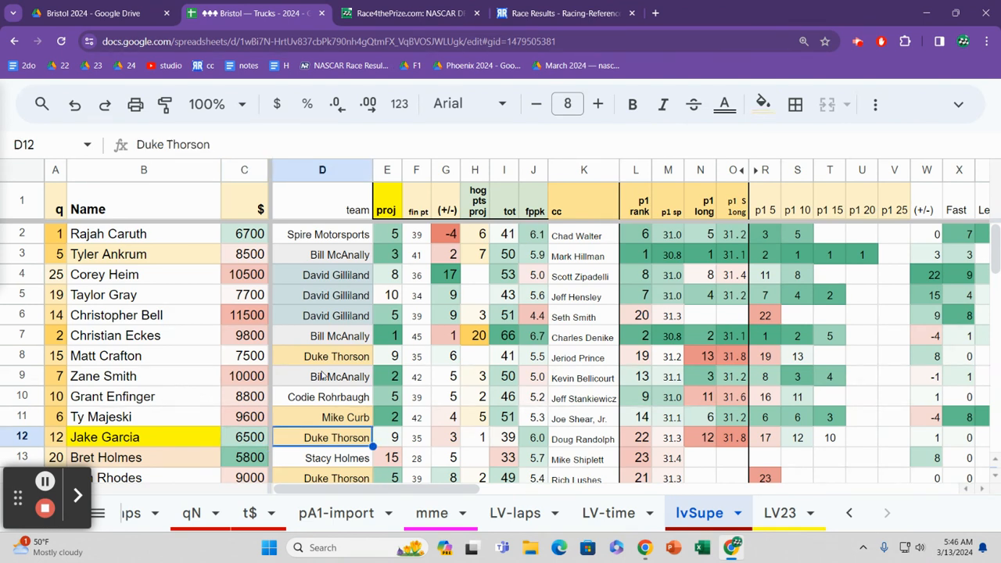
Step: Compare row 12's team with the teams in the rows just below it
key(Down)
key(Down)
key(Down)
key(Down)
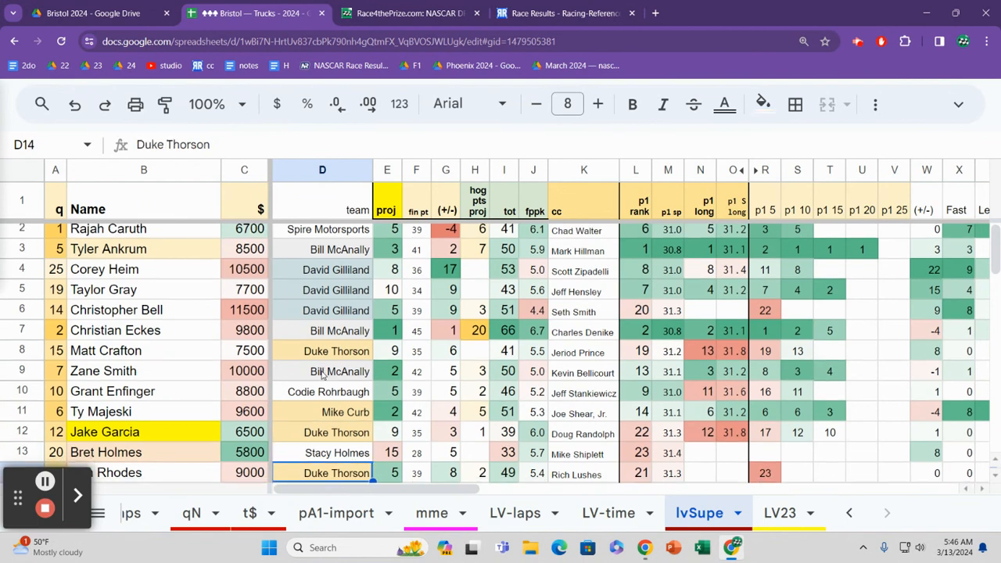
key(Up)
key(Up)
key(Up)
Step: Read row 13 across from its projected finish and total points to its crew chief
key(Right)
key(Right)
key(Right)
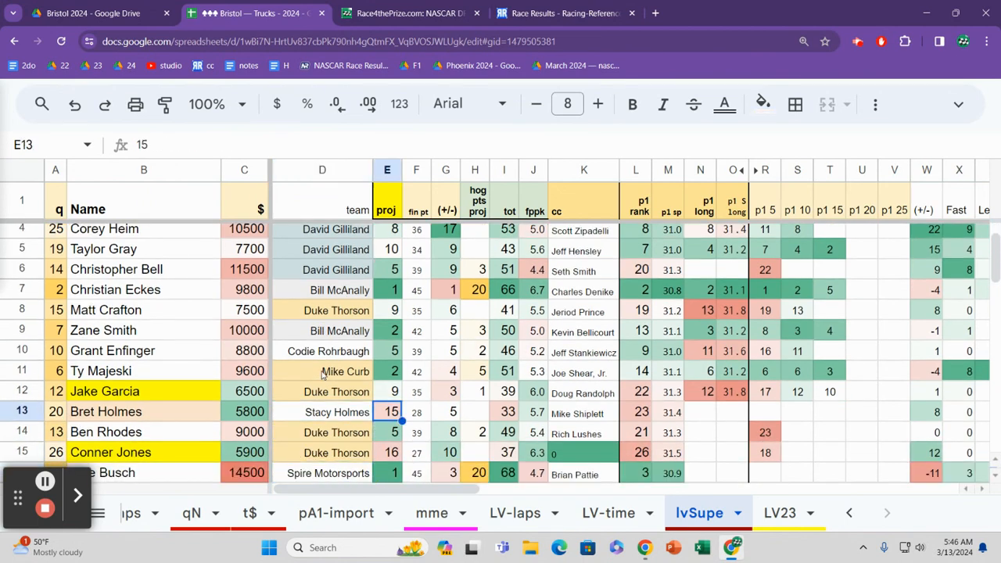
key(Right)
key(Right)
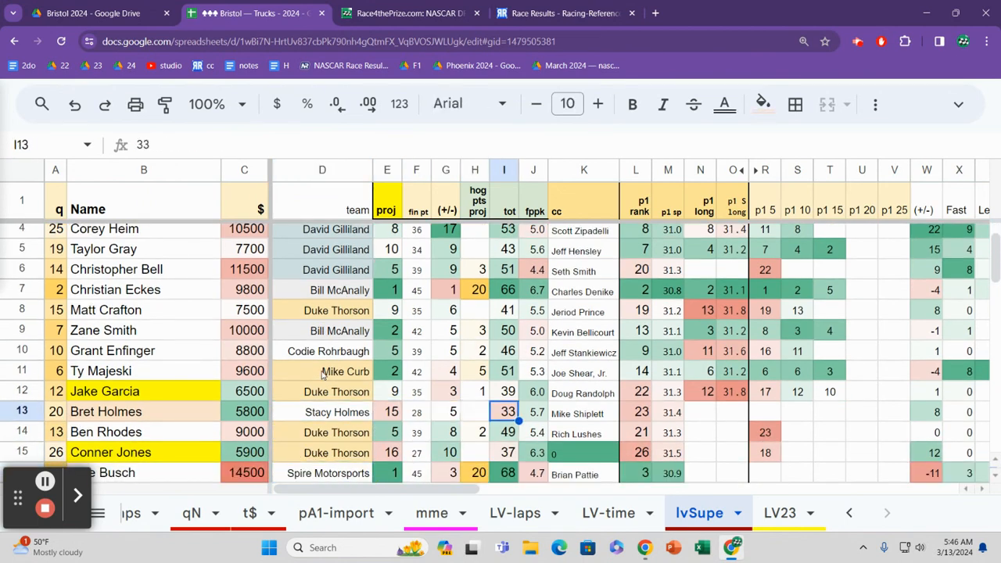
key(Right)
key(Right)
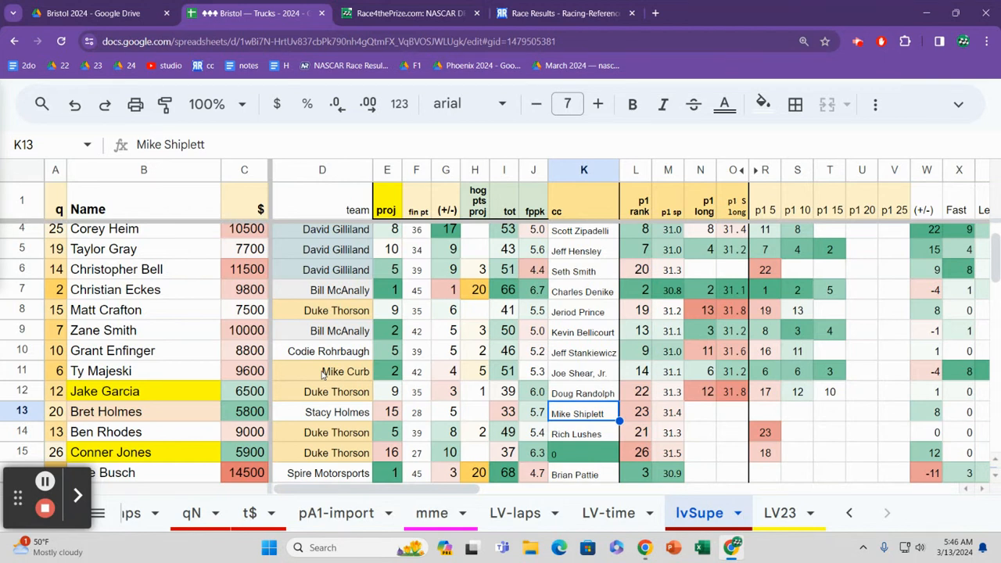
Step: Go back to row 13's team, and read the row across to its practice speed
key(Left)
key(Left)
key(Left)
key(Left)
key(Left)
key(Left)
key(Left)
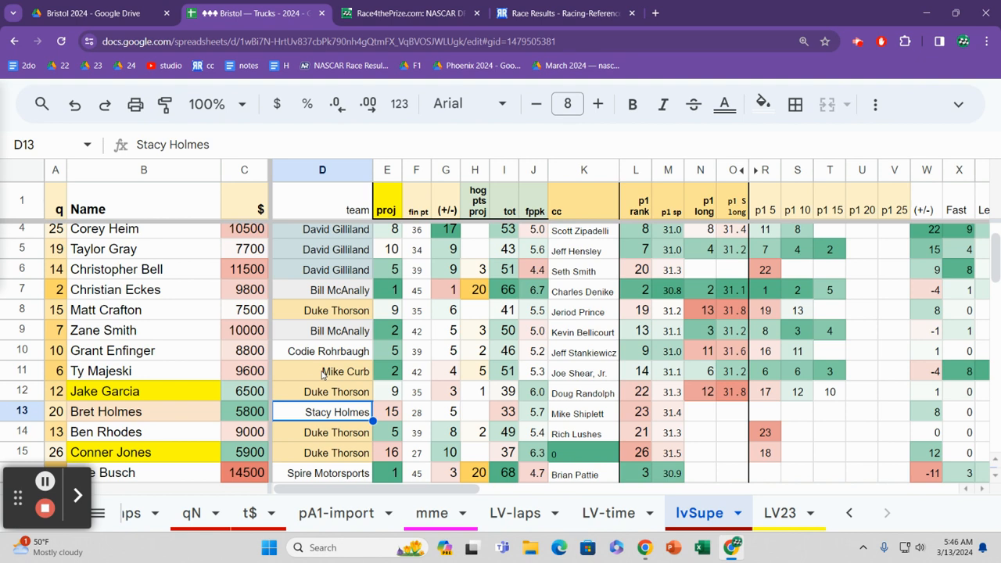
key(Right)
key(Right)
key(Right)
key(Right)
key(Right)
key(Right)
key(Right)
key(Right)
key(Right)
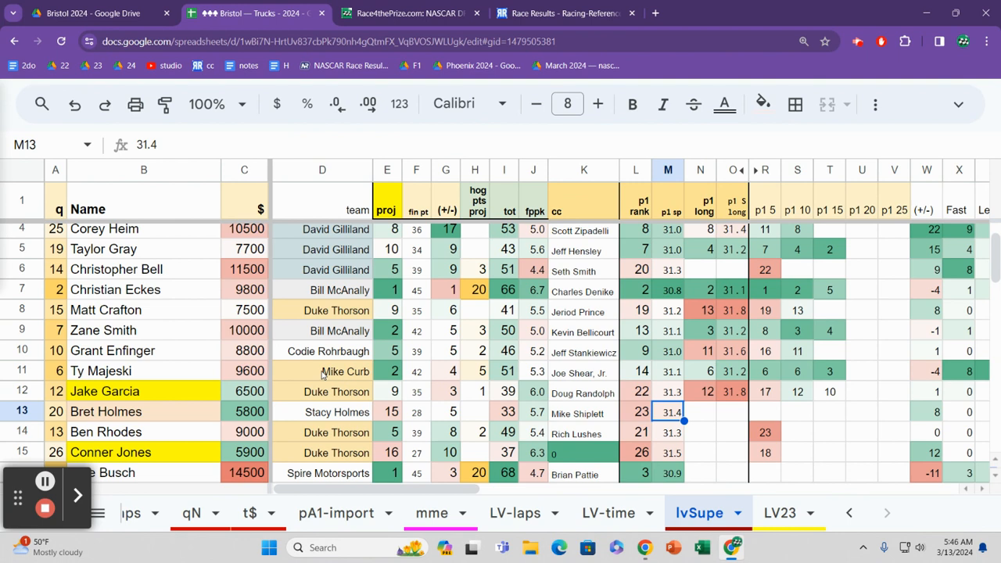
Step: Go down to row 14's practice speed, and read across to its five-lap practice rank
key(Right)
key(Left)
key(Down)
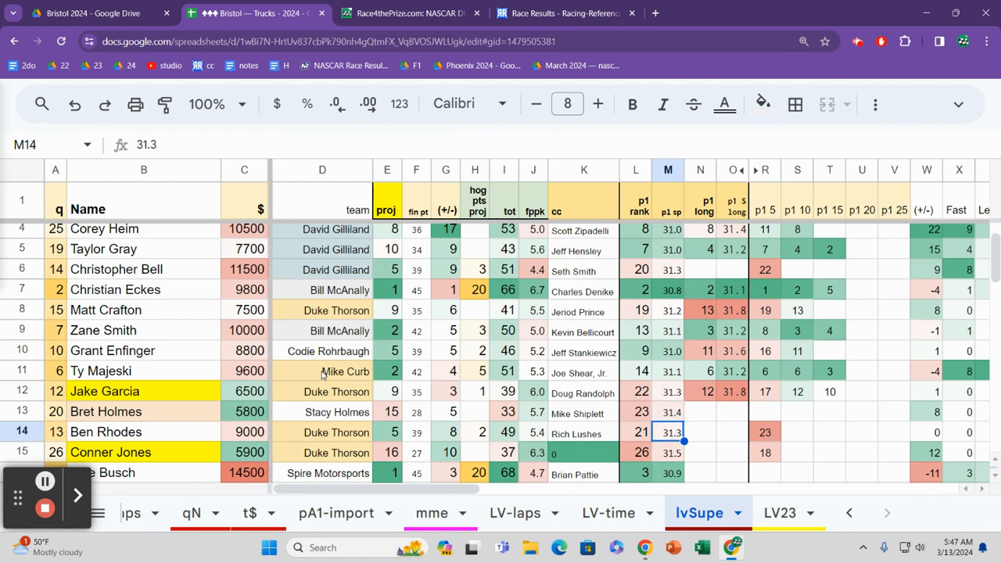
key(Right)
key(Right)
key(Right)
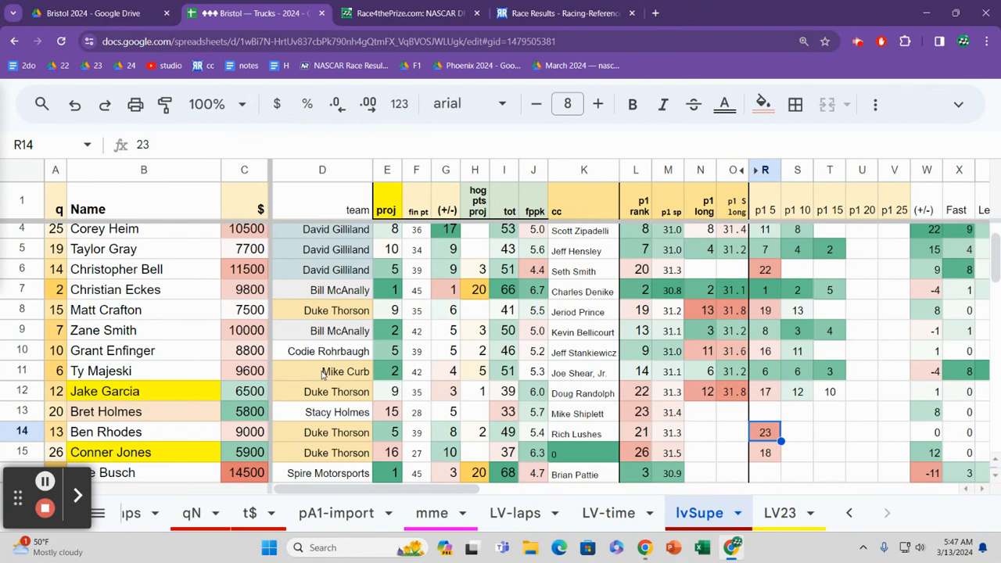
Step: Look down the five-lap practice ranks below row 14, and return to row 16
key(Down)
key(Down)
key(Down)
key(Down)
key(Down)
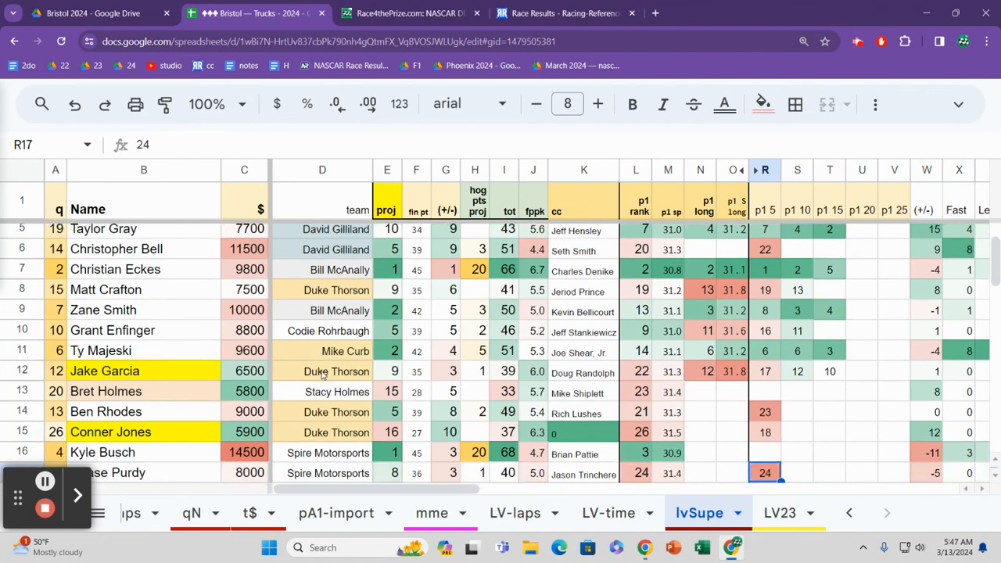
key(Up)
key(Up)
key(Up)
key(Up)
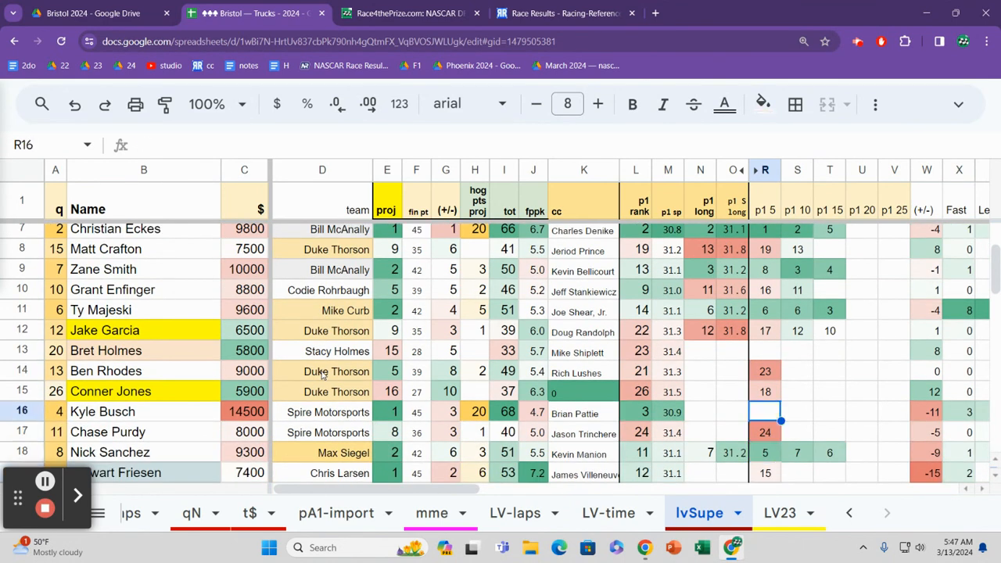
Step: Move from row 16's five-lap practice rank to row 15's crew chief, and go down to row 16's crew chief
key(Left)
key(Left)
key(Left)
key(Left)
key(Left)
key(Left)
key(Left)
key(Left)
key(Left)
key(Left)
key(Left)
key(Left)
key(Right)
key(Right)
key(Right)
key(Right)
key(Right)
key(Right)
key(Right)
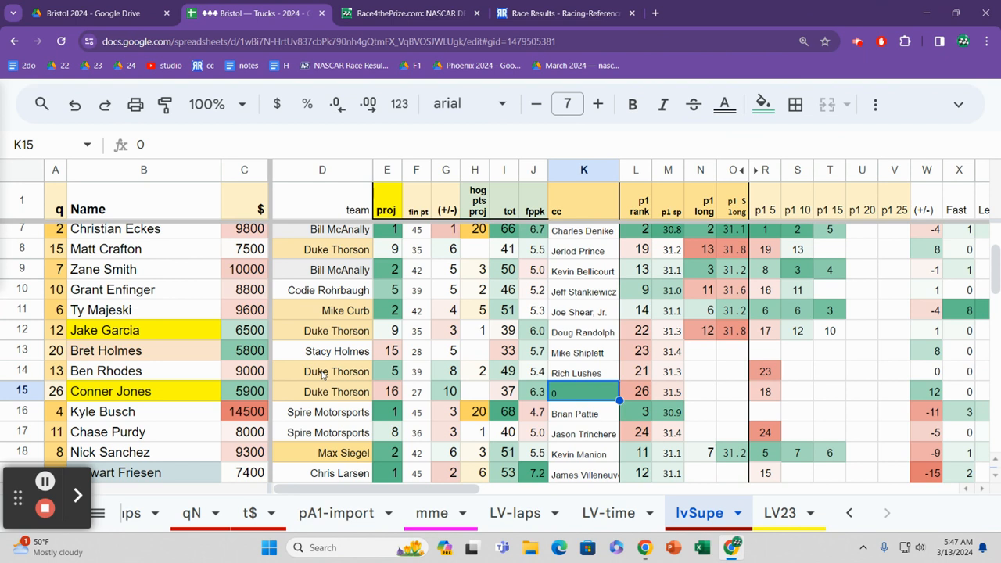
key(Down)
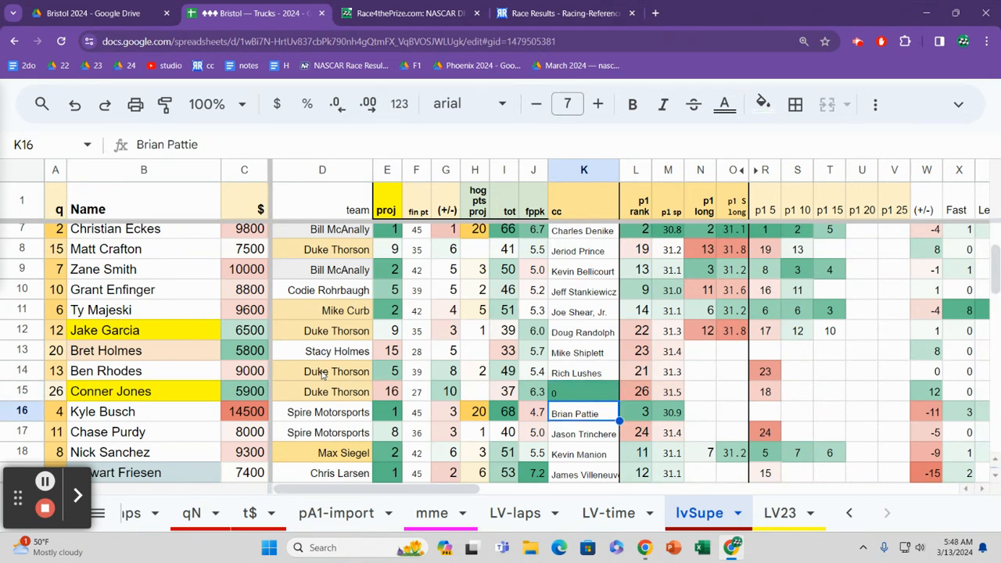
Step: Read row 16 across from its practice rank to its laps led
key(Right)
key(Right)
key(Right)
key(Right)
key(Right)
key(Right)
key(Right)
key(Right)
key(Right)
key(Right)
key(Right)
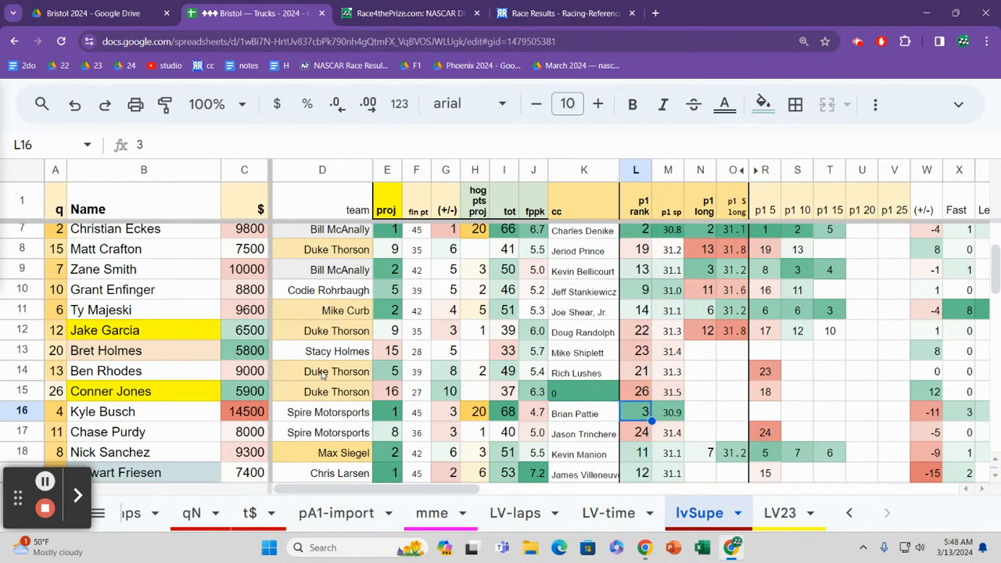
key(Right)
key(Right)
key(Right)
key(Right)
key(Right)
key(Right)
key(Right)
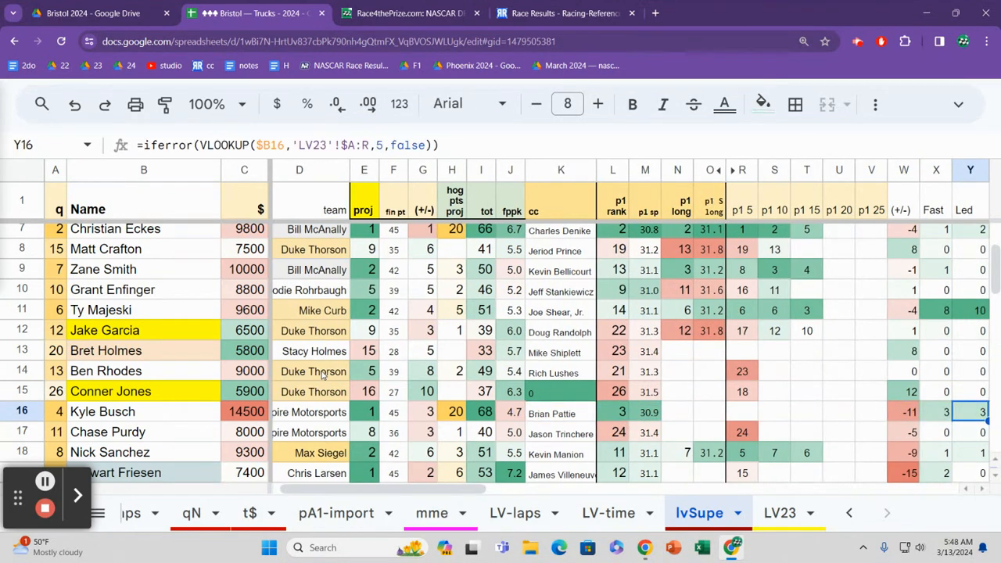
Step: Read row 16's finish and driver rating, and go back to its race total
key(Left)
key(Left)
key(Left)
key(Left)
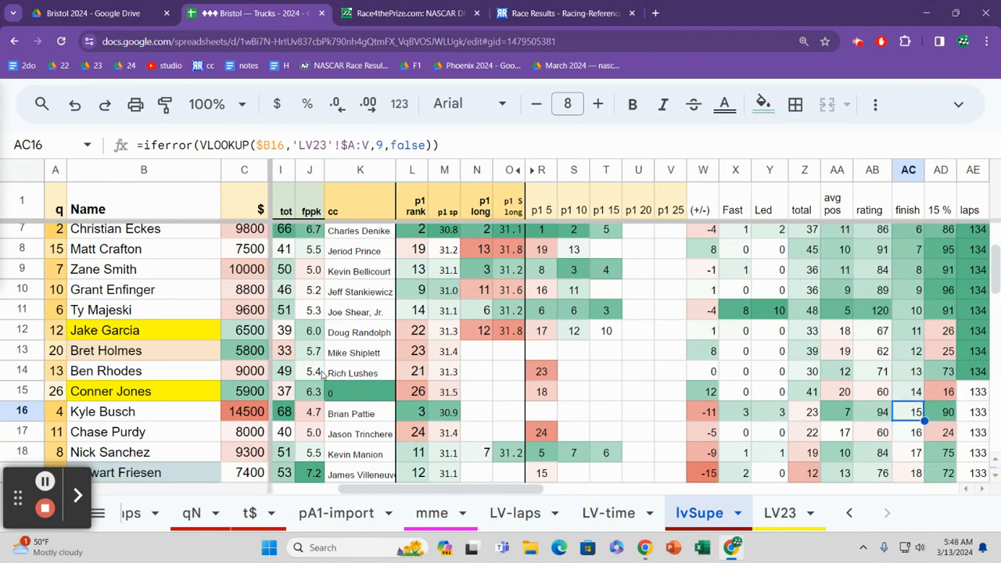
key(Right)
key(Right)
key(Right)
key(Right)
key(Right)
key(Right)
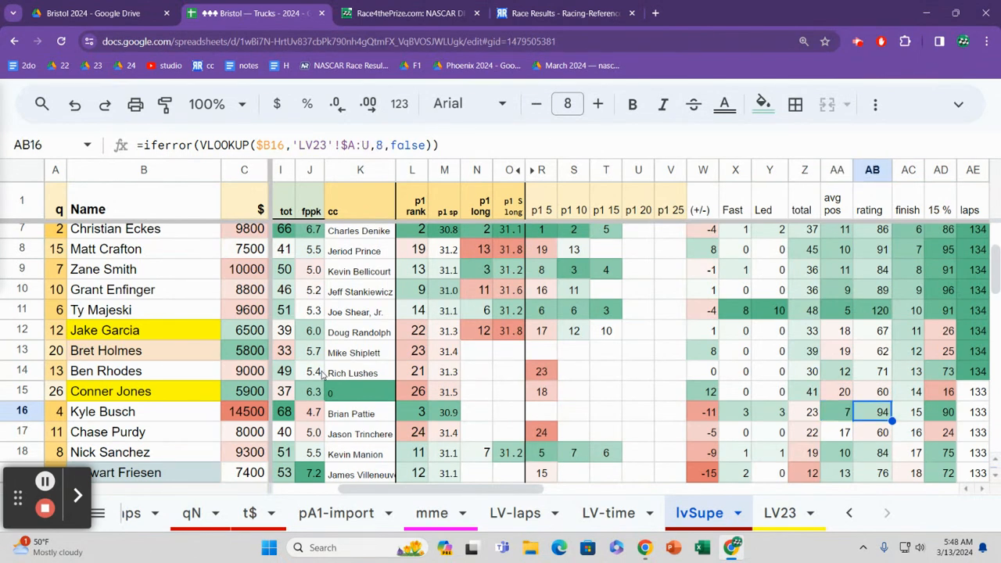
key(Left)
key(Left)
key(Left)
key(Left)
key(Left)
key(Left)
key(Left)
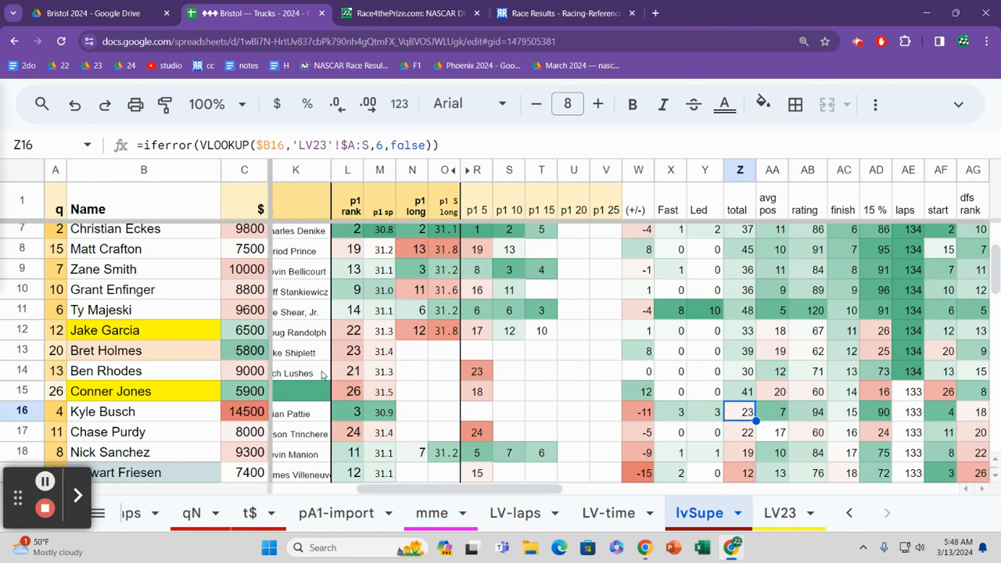
Step: Go down to row 17's laps led, and return to the driver's name
key(Down)
key(Left)
key(Left)
key(Left)
key(Left)
key(Left)
key(Left)
key(Left)
key(Left)
key(Left)
key(Left)
key(Left)
key(Left)
key(Left)
key(Left)
key(Left)
key(Left)
key(Left)
key(Left)
key(Left)
key(Left)
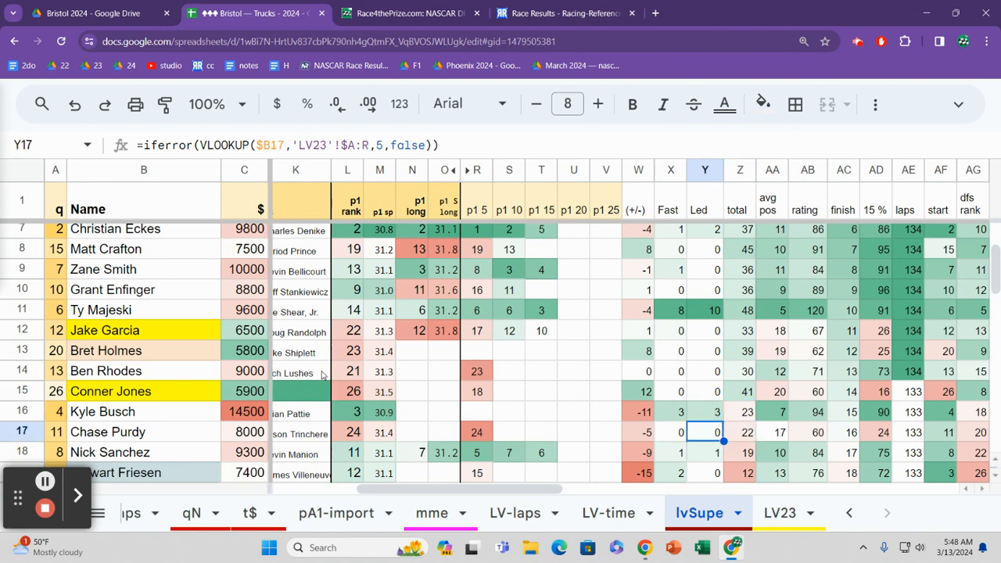
key(Right)
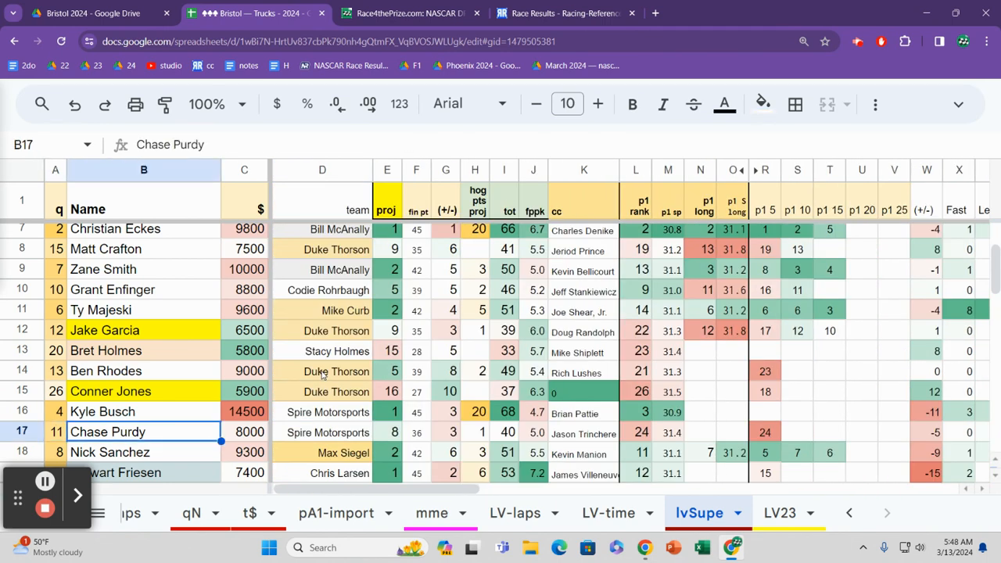
Step: Read row 17 across its projections to the projected total points
key(Right)
key(Right)
key(Right)
key(Right)
key(Right)
key(Right)
key(Right)
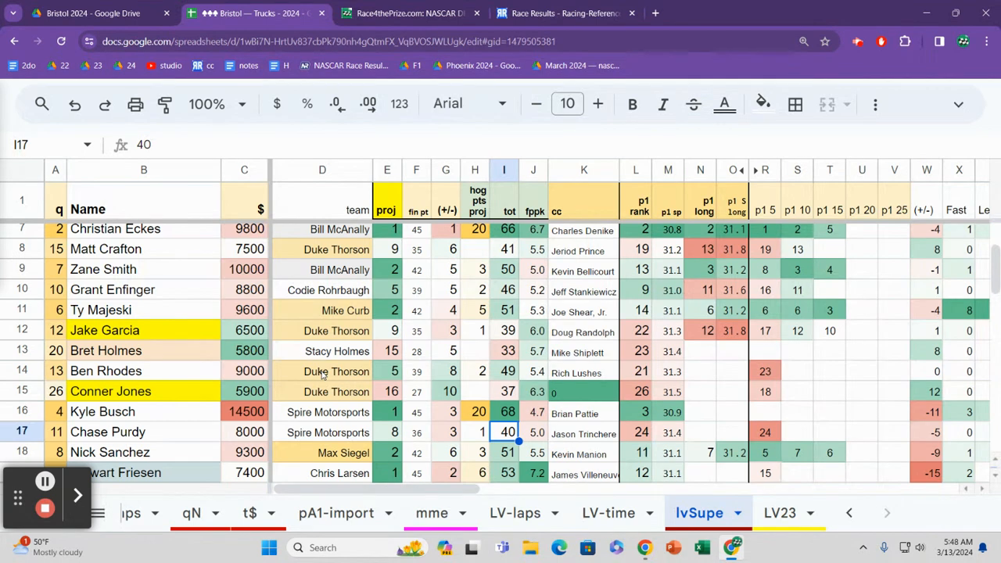
key(Left)
key(Left)
key(Left)
key(Left)
key(Left)
key(Right)
key(Right)
key(Right)
key(Right)
key(Right)
Step: Look down the projected total points from row 17 to row 27
key(Down)
key(Down)
key(Down)
key(Down)
key(Up)
key(Up)
key(Up)
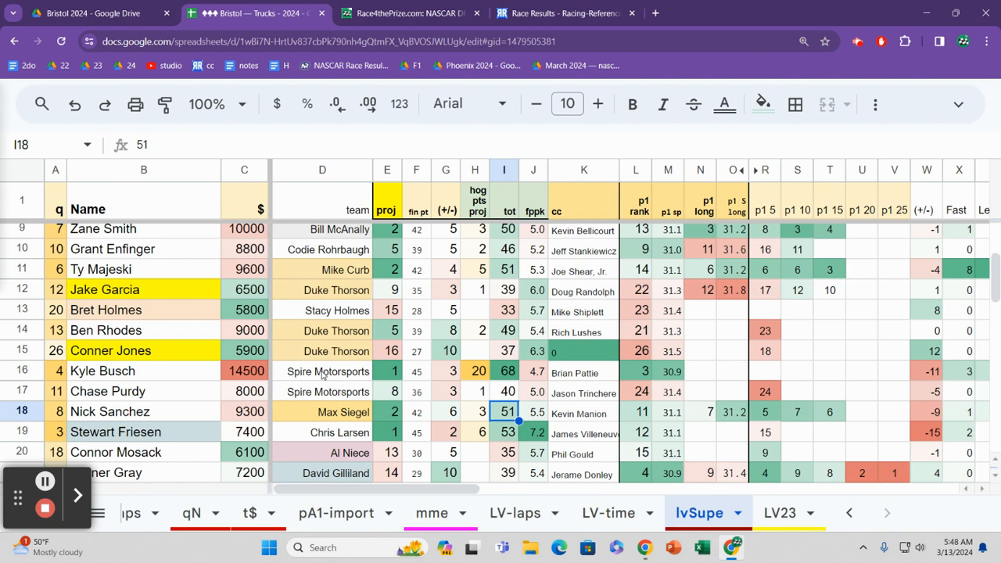
key(Down)
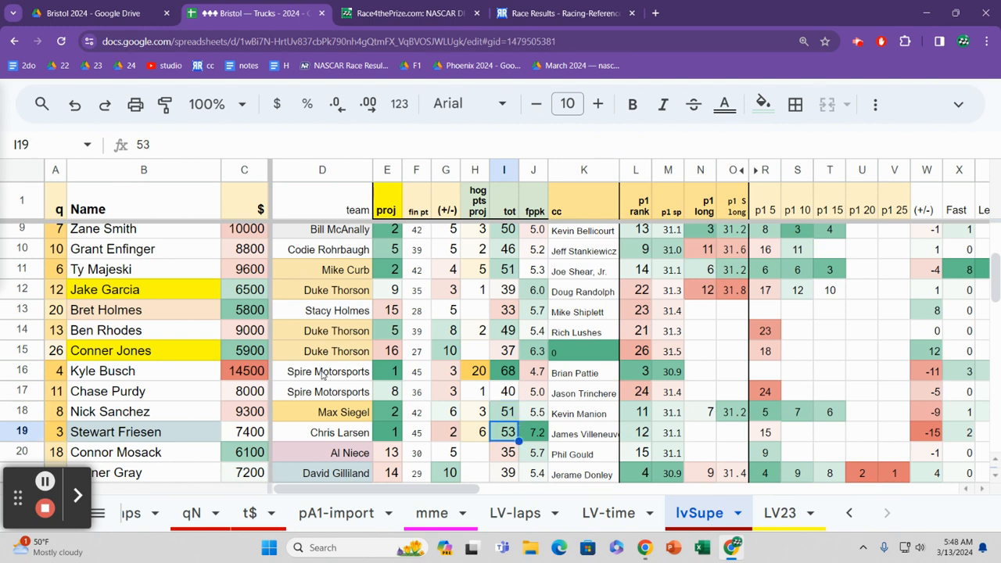
key(Down)
key(Down)
key(Down)
key(Down)
key(Down)
key(Down)
key(Down)
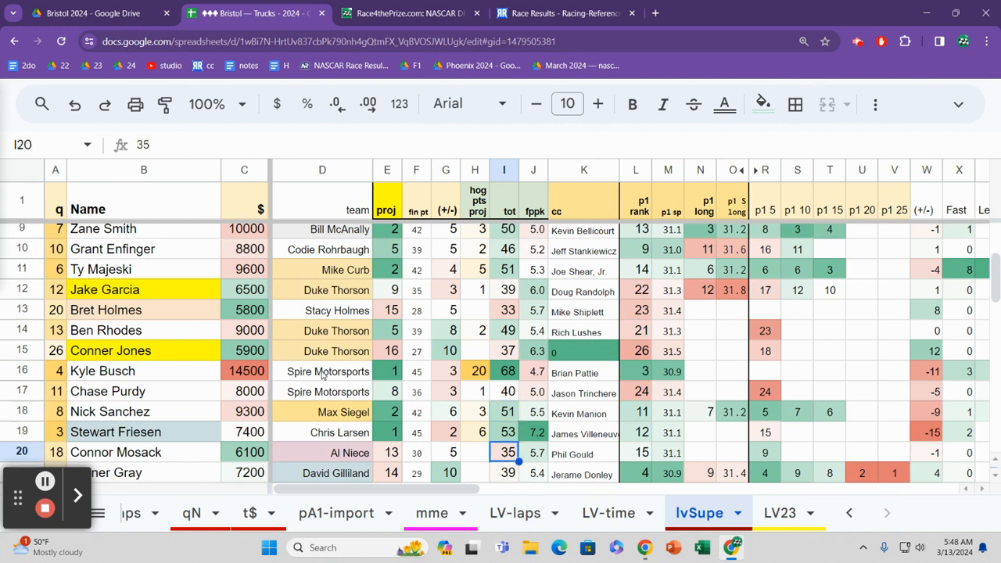
key(Down)
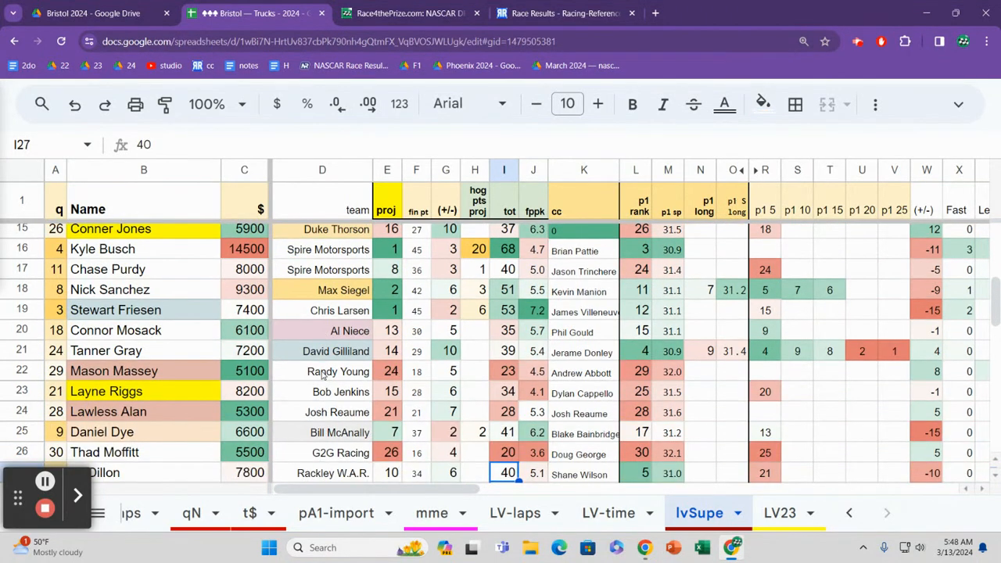
Step: Go back up the total points to row 24, and check row 22's salary and team
key(Up)
key(Up)
key(Up)
key(Up)
key(Up)
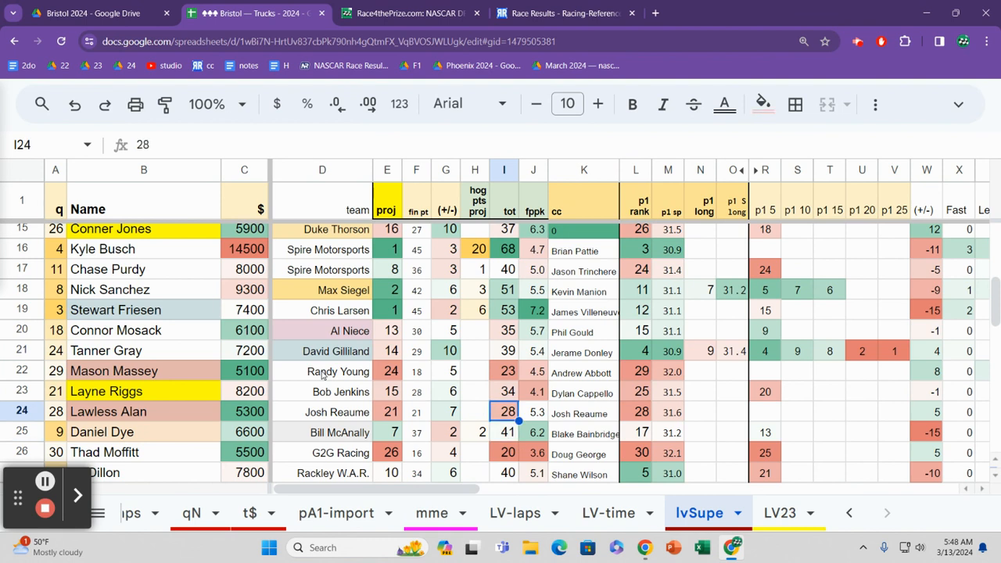
key(Left)
key(Left)
key(Left)
key(Left)
key(Left)
key(Left)
key(Left)
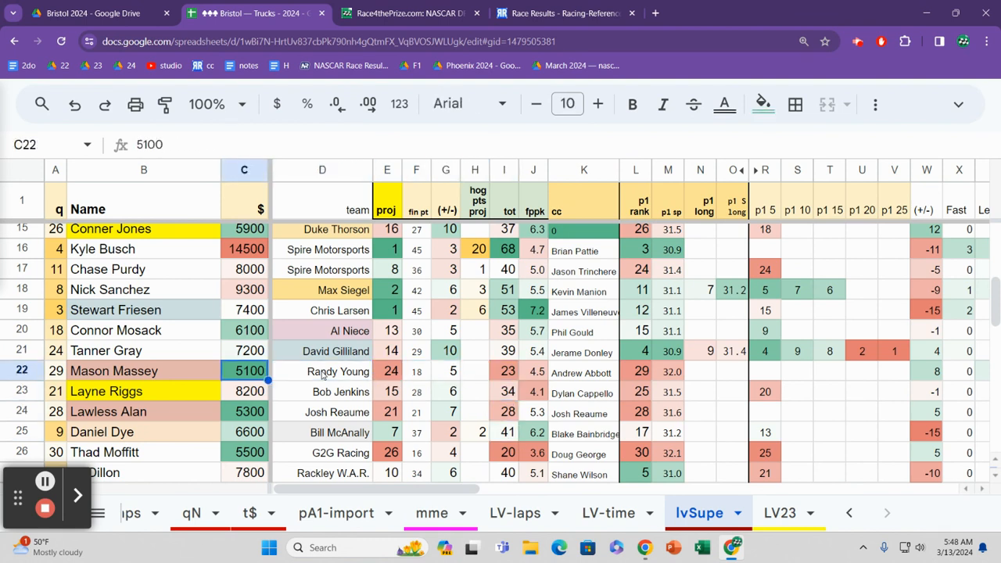
key(Right)
key(Right)
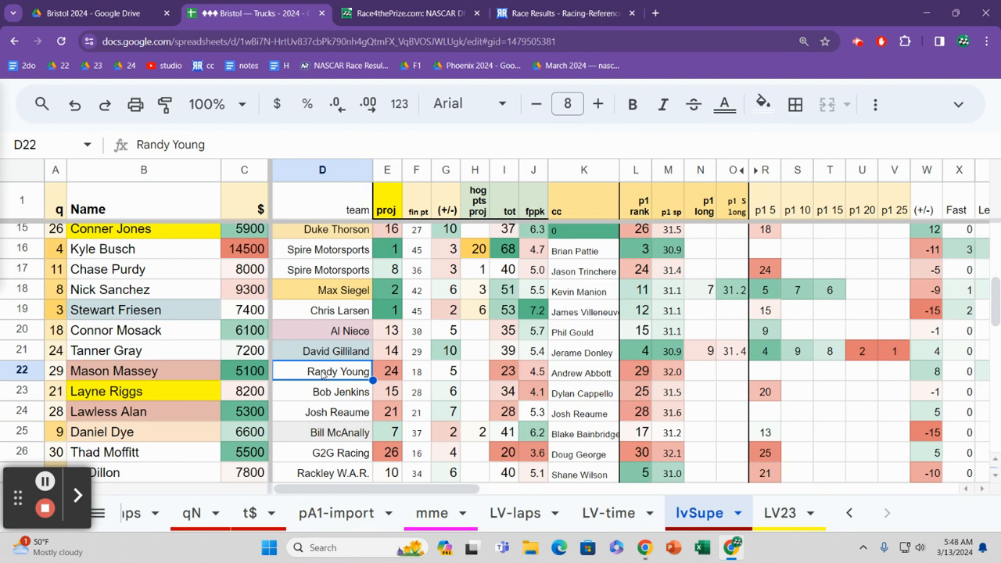
Step: Look down the team column from row 23 to the end of the driver list
key(Down)
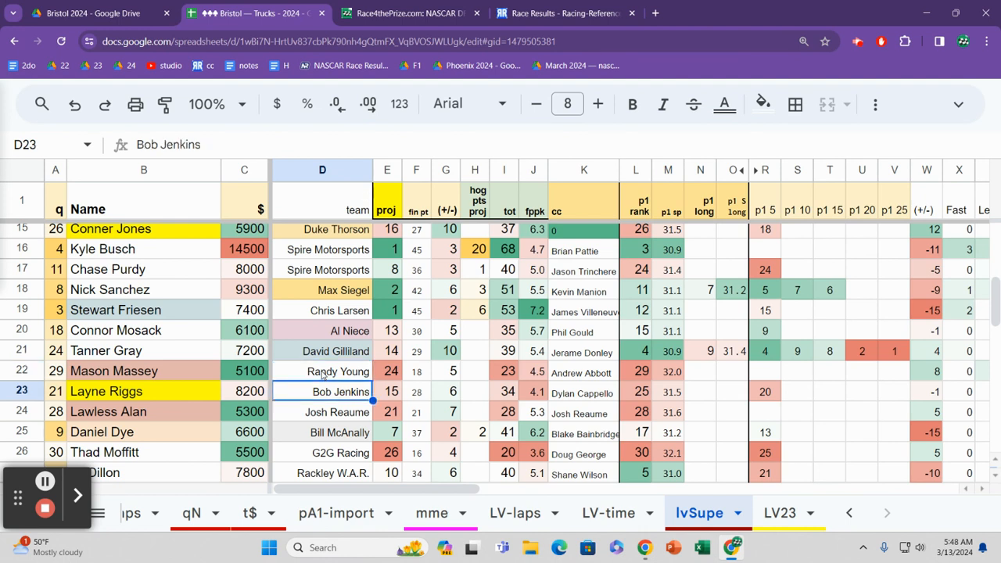
key(Down)
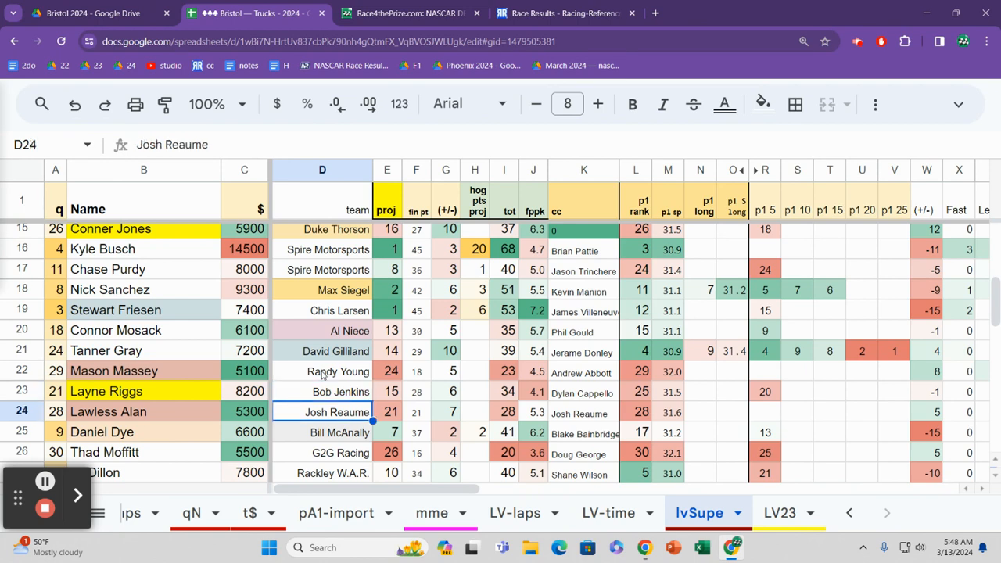
key(Down)
key(Down)
key(Down)
key(Down)
key(Down)
key(Down)
key(Down)
key(Down)
key(Down)
key(Down)
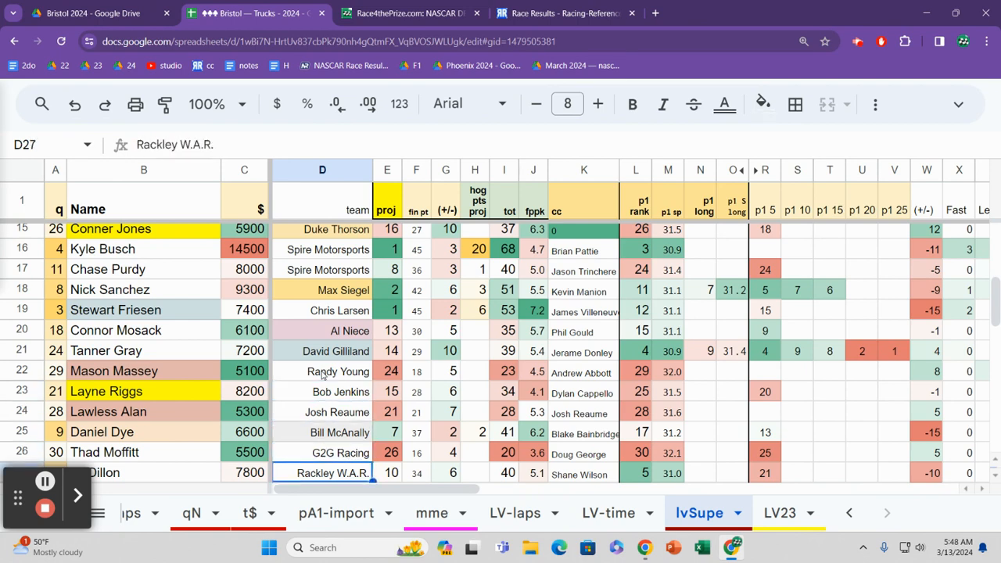
key(Down)
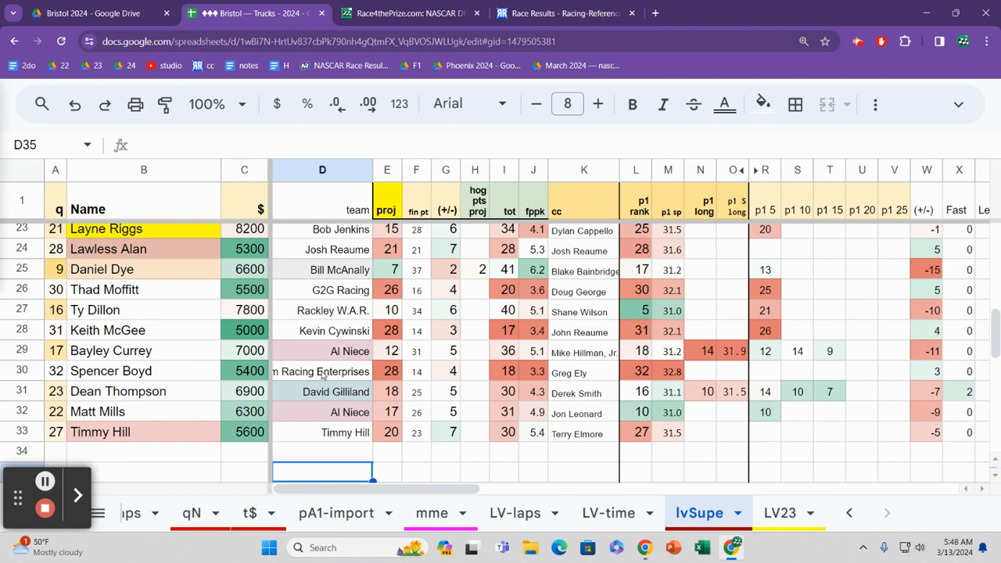
Step: Switch to the LV-laps sheet and look down the driver names to row 18
click(516, 515)
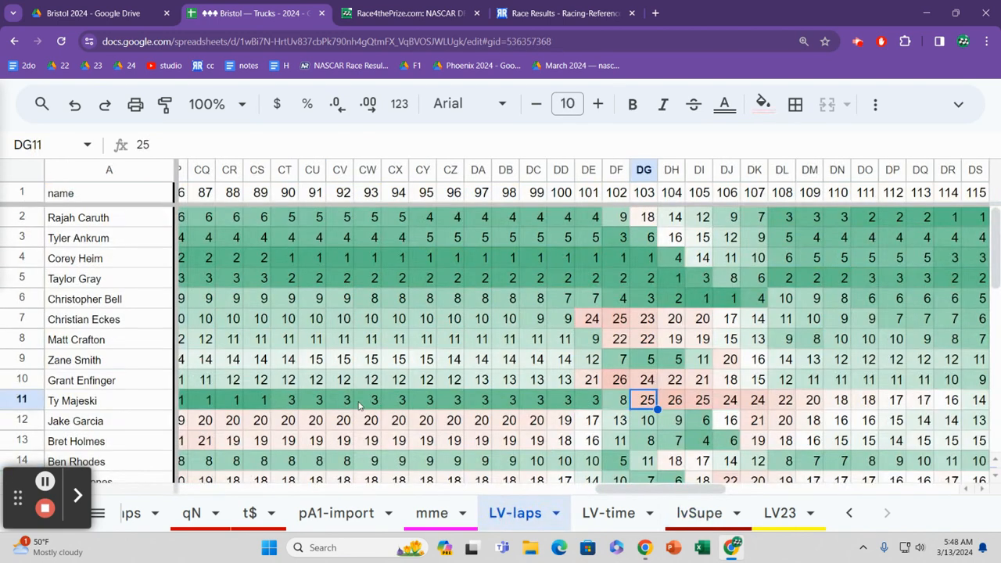
click(133, 341)
key(Down)
key(Return)
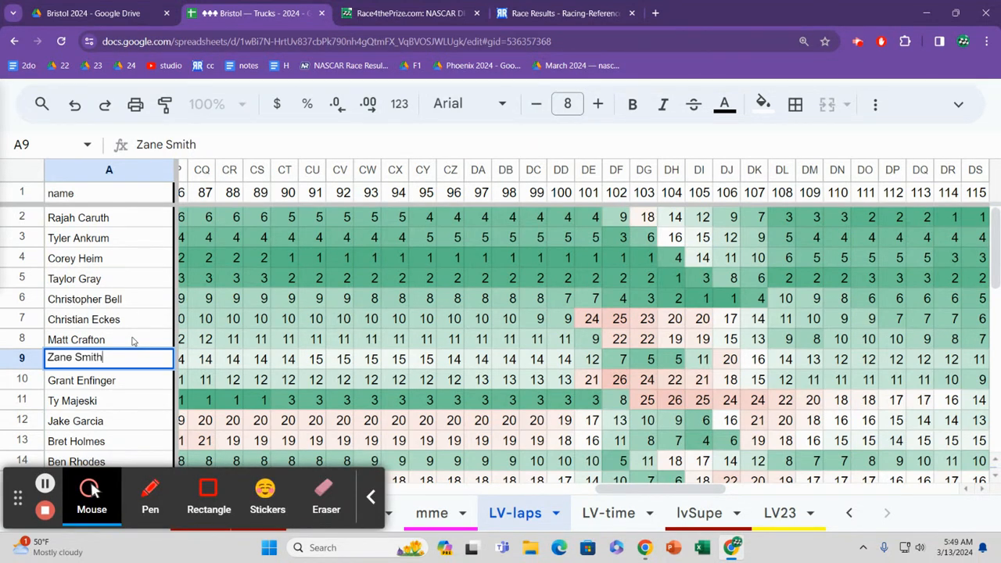
click(133, 341)
key(Down)
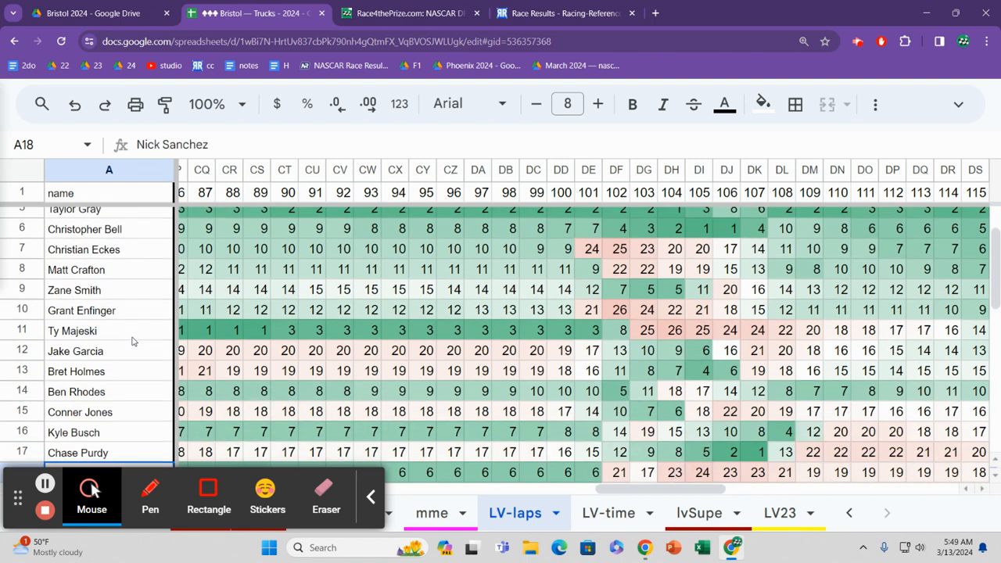
click(363, 497)
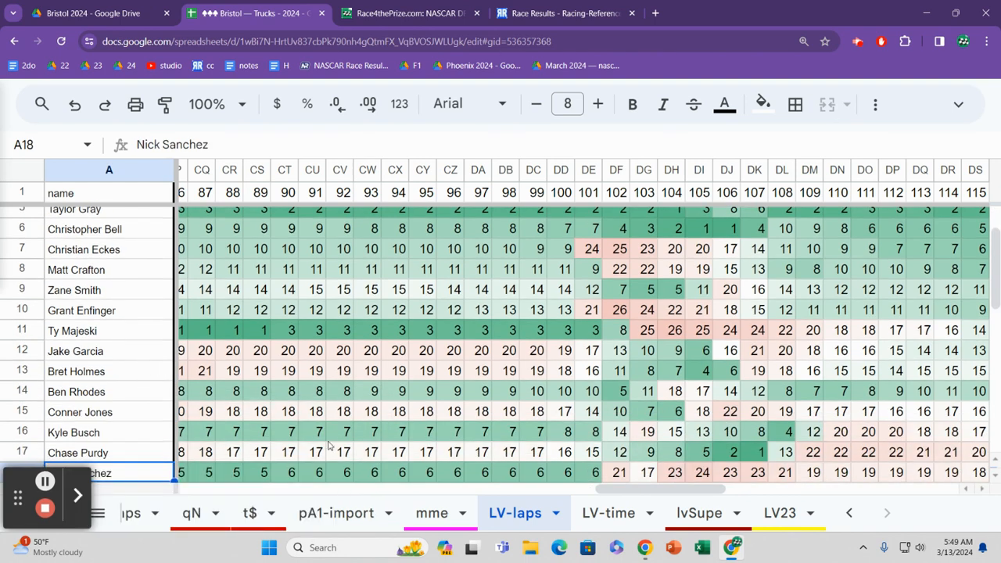
Step: Read row 16's running positions from lap 99 through the finish to the 10% statistic
click(541, 431)
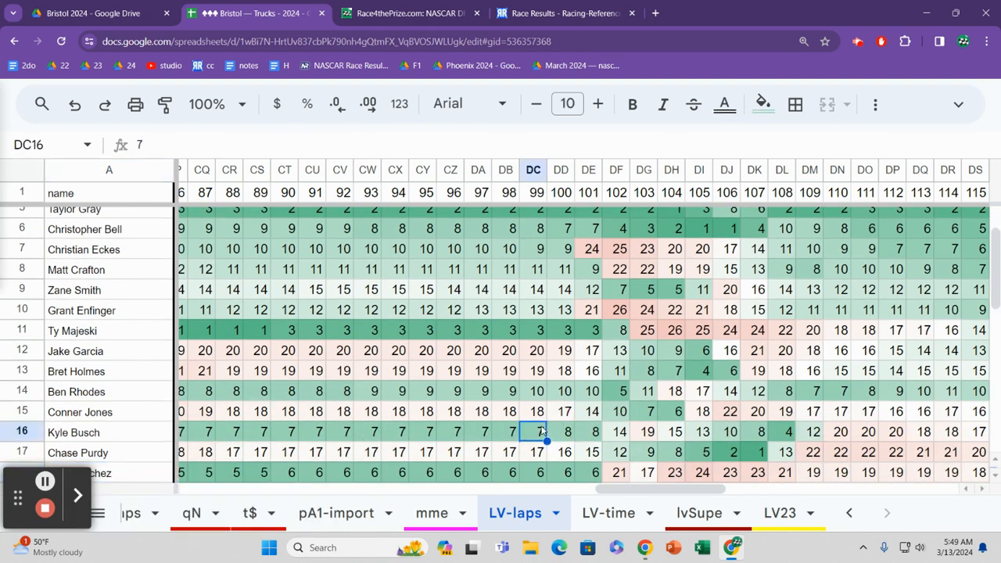
key(Right)
key(Right)
key(Right)
key(Right)
key(Right)
key(Right)
key(Right)
key(Right)
key(Right)
key(Right)
key(Right)
key(Right)
key(Right)
key(Right)
key(Right)
key(Right)
key(Right)
key(Right)
key(Right)
key(Right)
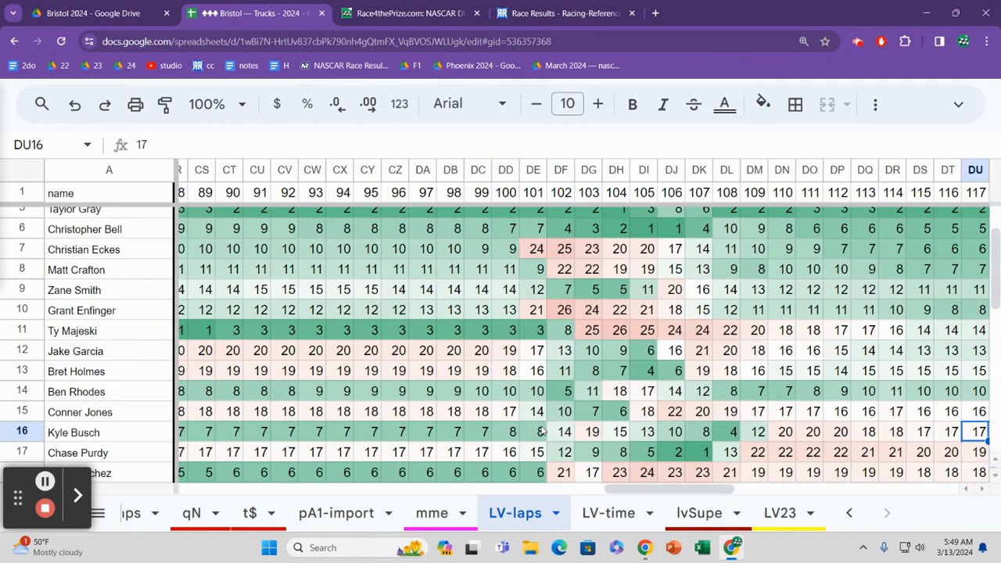
key(Right)
key(Right)
key(Right)
key(Right)
key(Right)
key(Right)
key(Right)
key(Right)
key(Right)
key(Right)
key(Right)
key(Right)
key(Right)
key(Right)
key(Right)
key(Left)
key(Left)
key(Left)
key(Left)
key(Left)
key(Left)
key(Left)
key(Left)
key(Left)
key(Left)
key(Left)
key(Left)
key(Left)
key(Left)
key(Left)
key(Left)
key(Left)
key(Left)
key(Left)
key(Left)
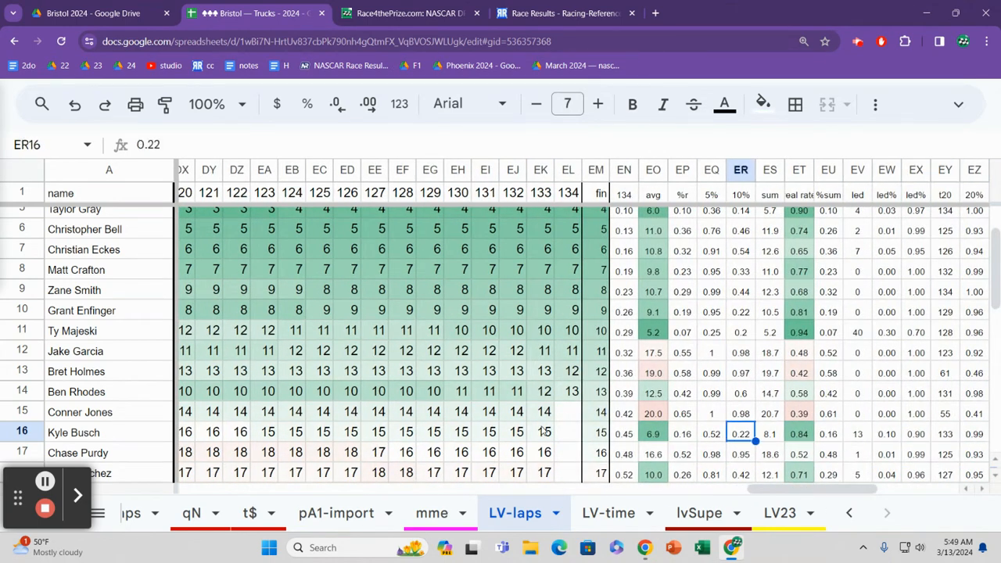
Step: Go back along row 16 to lap 96, and reread its positions up to lap 100
key(Left)
key(Left)
key(Left)
key(Left)
key(Left)
key(Left)
key(Left)
key(Left)
key(Left)
key(Left)
key(Left)
key(Left)
key(Left)
key(Left)
key(Left)
key(Left)
key(Left)
key(Left)
key(Left)
key(Left)
key(Right)
key(Right)
key(Right)
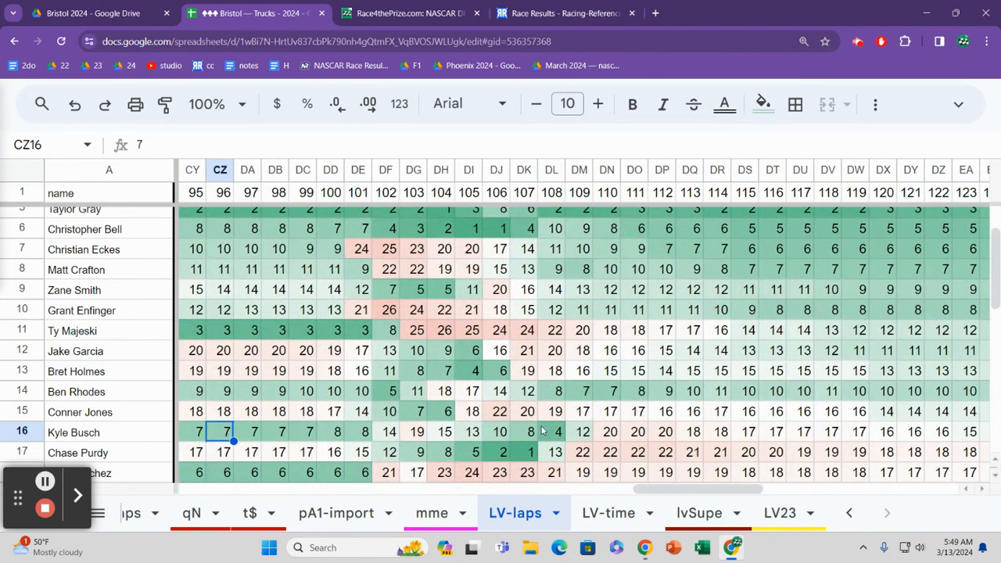
key(Right)
key(Right)
key(Right)
key(Right)
key(Right)
key(Left)
key(Left)
key(Left)
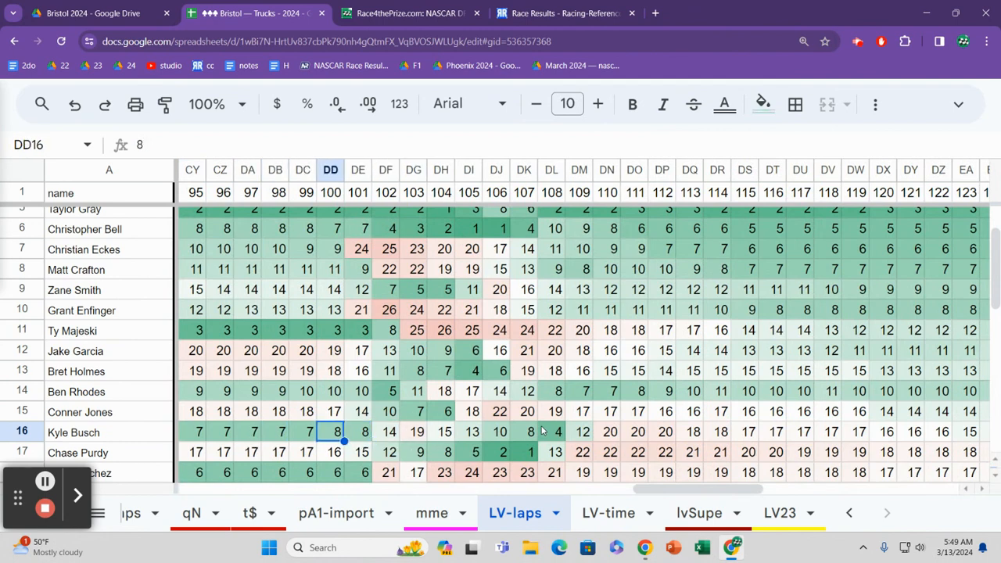
Step: Go down to row 17 at lap 100, and read its running positions across to lap 134
key(Down)
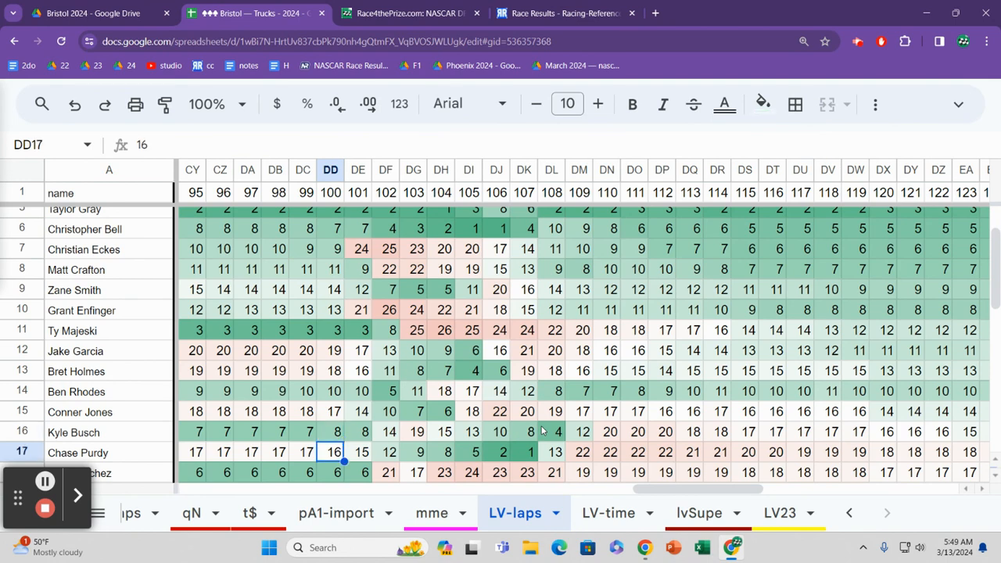
key(Right)
key(Right)
key(Right)
key(Right)
key(Right)
key(Right)
key(Right)
key(Right)
key(Right)
key(Right)
key(Right)
key(Right)
key(Right)
key(Right)
key(Right)
key(Right)
key(Right)
key(Right)
key(Right)
key(Right)
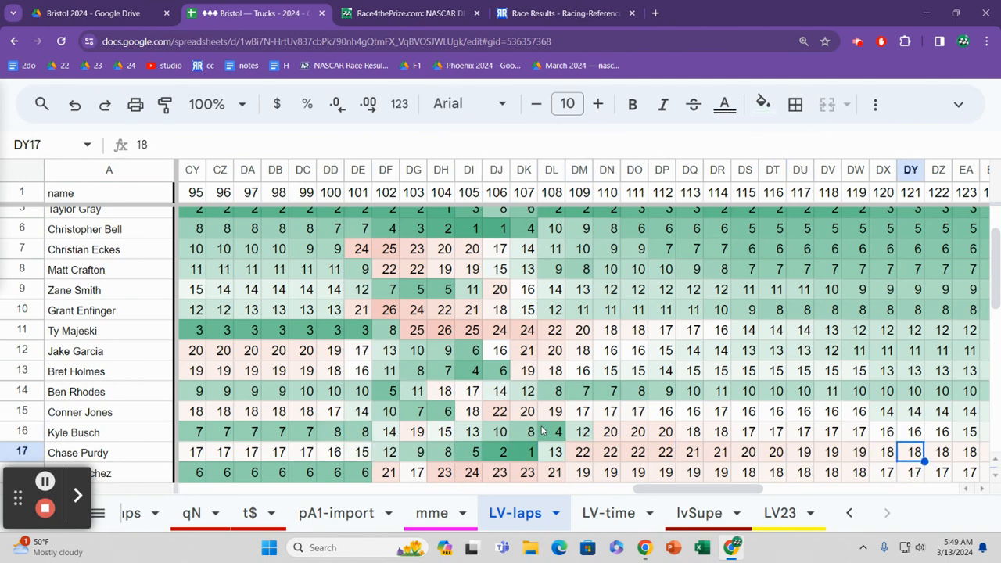
key(Right)
key(Right)
key(Right)
key(Left)
key(Left)
key(Left)
key(Left)
key(Left)
key(Left)
key(Left)
key(Left)
key(Left)
key(Left)
key(Left)
key(Left)
key(Left)
key(Left)
key(Left)
key(Left)
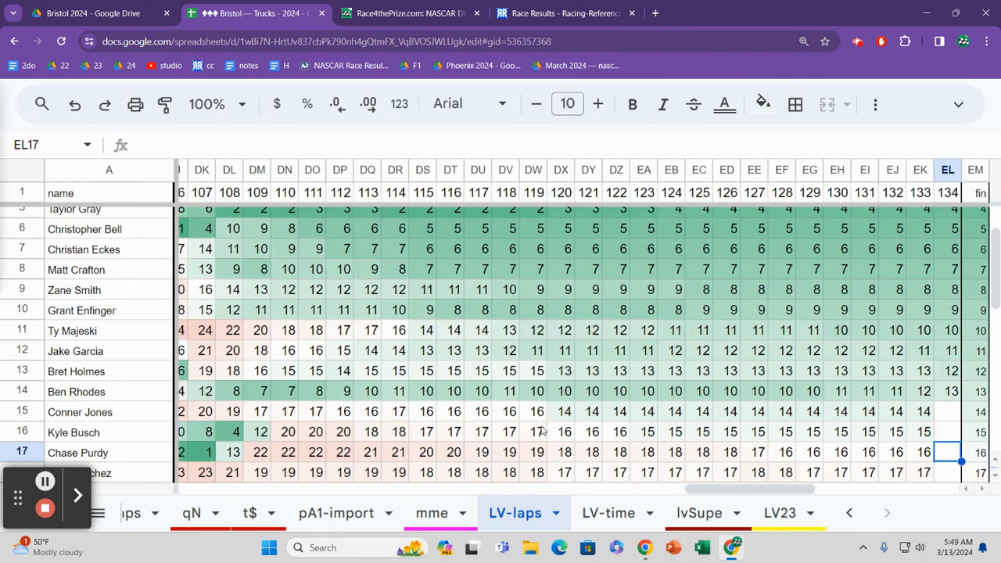
Step: Return to row 16 at lap 94, and review its running positions around lap 101
key(Left)
key(Left)
key(Left)
key(Left)
key(Left)
key(Left)
key(Left)
key(Left)
key(Left)
key(Left)
key(Left)
key(Left)
key(Left)
key(Left)
key(Left)
key(Left)
key(Left)
key(Left)
key(Left)
key(Left)
key(Up)
key(Right)
key(Right)
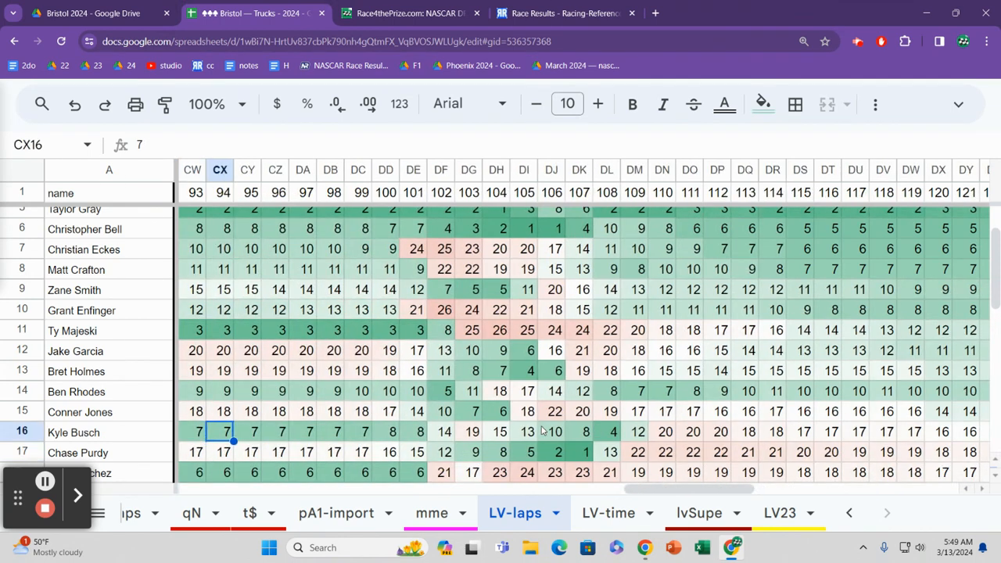
key(Right)
key(Right)
key(Right)
key(Right)
key(Right)
key(Right)
key(Right)
key(Right)
key(Right)
key(Right)
key(Right)
key(Right)
key(Left)
key(Left)
key(Left)
key(Left)
key(Left)
key(Left)
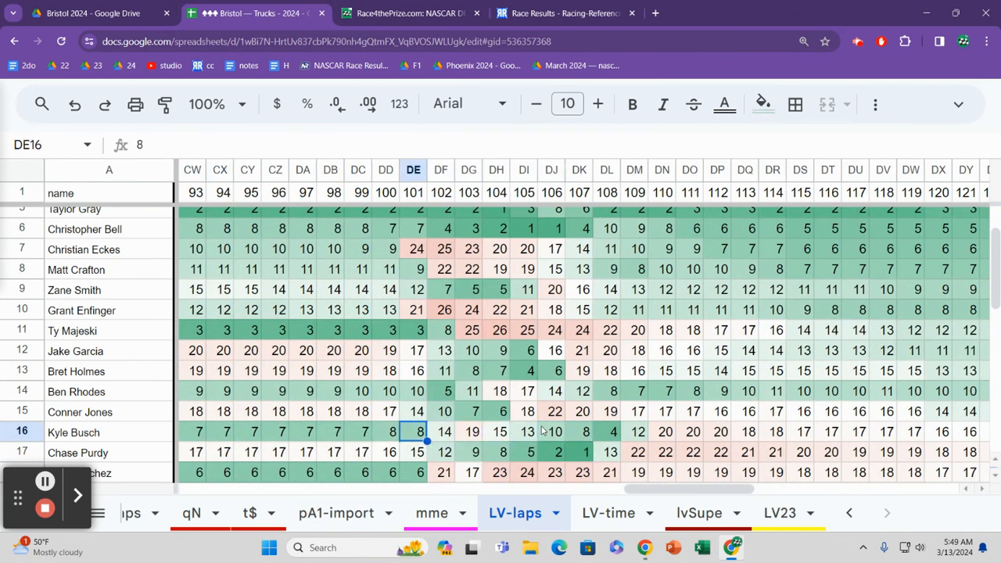
Step: Read row 16's running positions from lap 101 across to lap 109
key(Right)
key(Right)
key(Right)
key(Right)
key(Right)
key(Right)
key(Right)
key(Right)
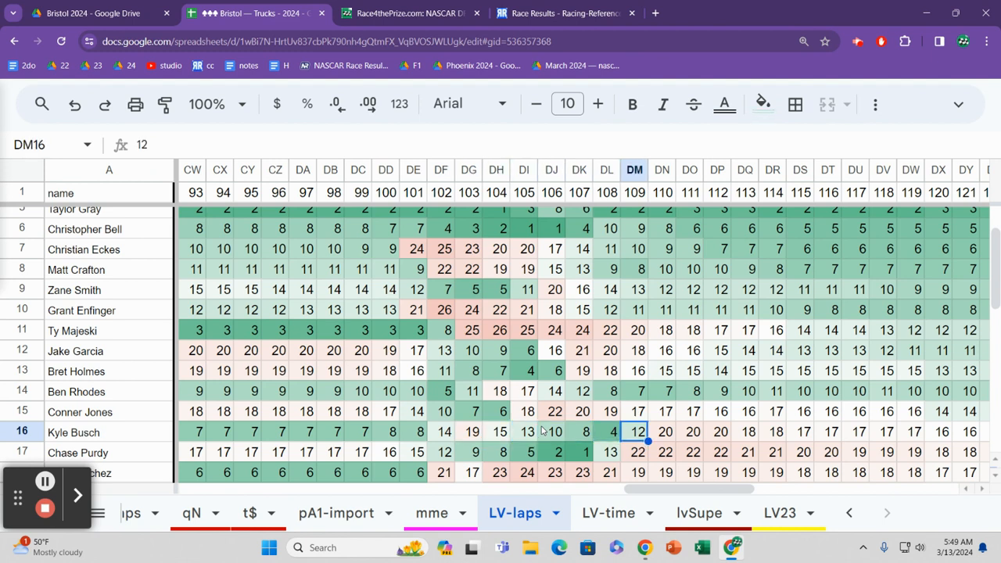
Step: Go up to row 6 at lap 100, and read its running positions across to lap 110
key(Up)
key(Up)
key(Up)
key(Up)
key(Up)
key(Up)
key(Up)
key(Up)
key(Up)
key(Up)
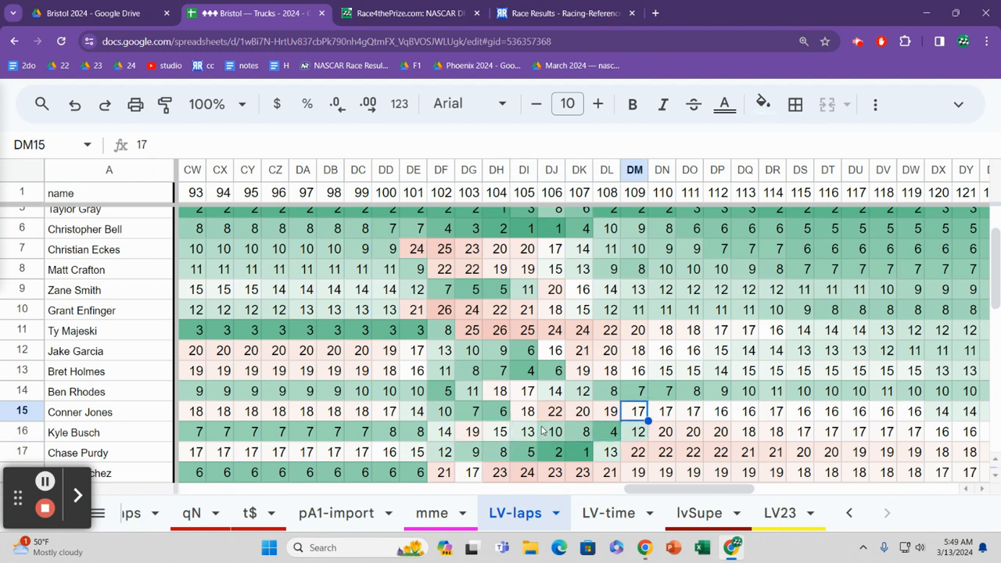
key(Left)
key(Left)
key(Left)
key(Left)
key(Left)
key(Left)
key(Left)
key(Left)
key(Left)
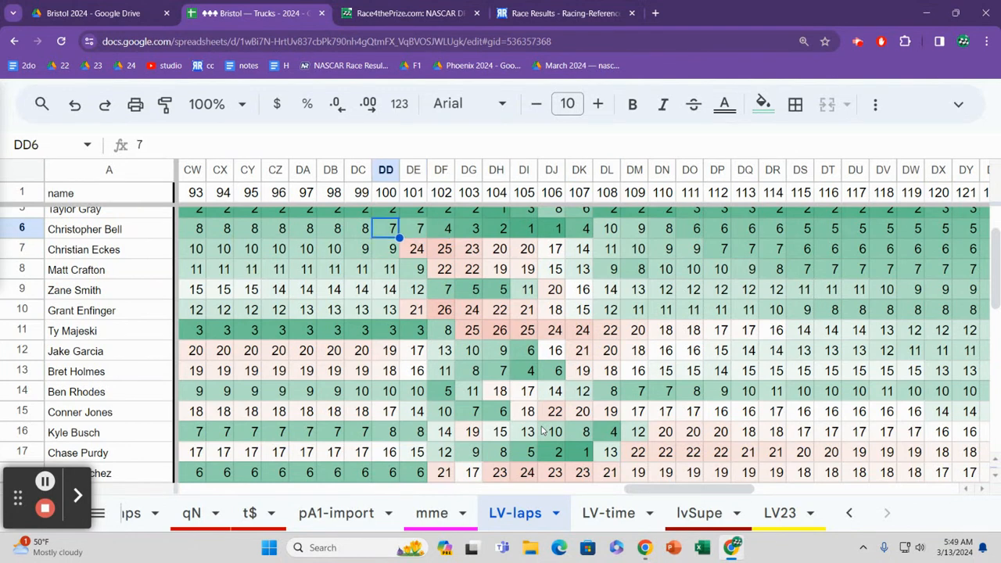
key(Right)
key(Right)
key(Right)
key(Right)
key(Right)
key(Right)
key(Right)
key(Right)
key(Right)
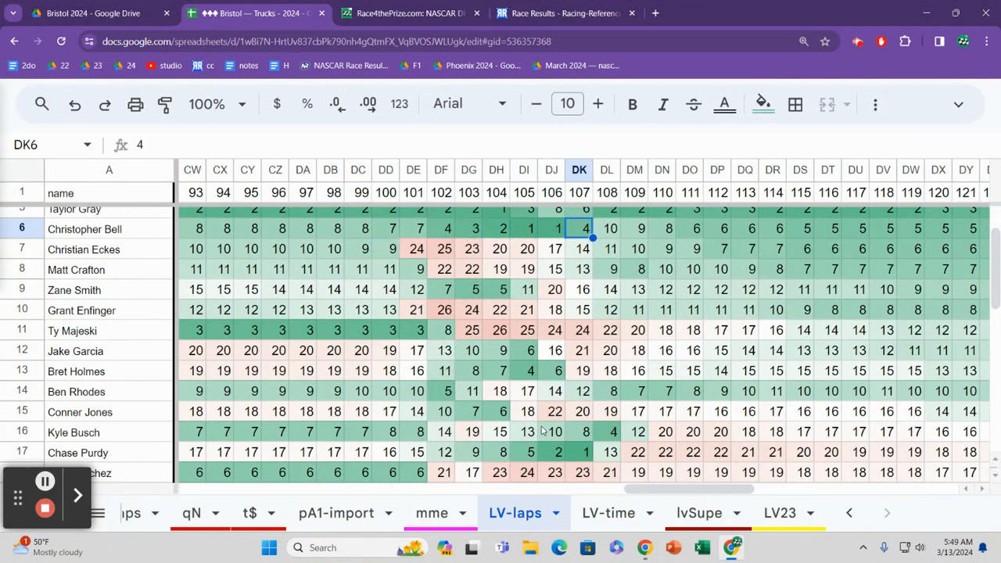
key(Right)
key(Right)
key(Left)
Step: Return to row 16 at lap 100, and reread its running positions up to lap 110
key(Down)
key(Down)
key(Down)
key(Down)
key(Down)
key(Down)
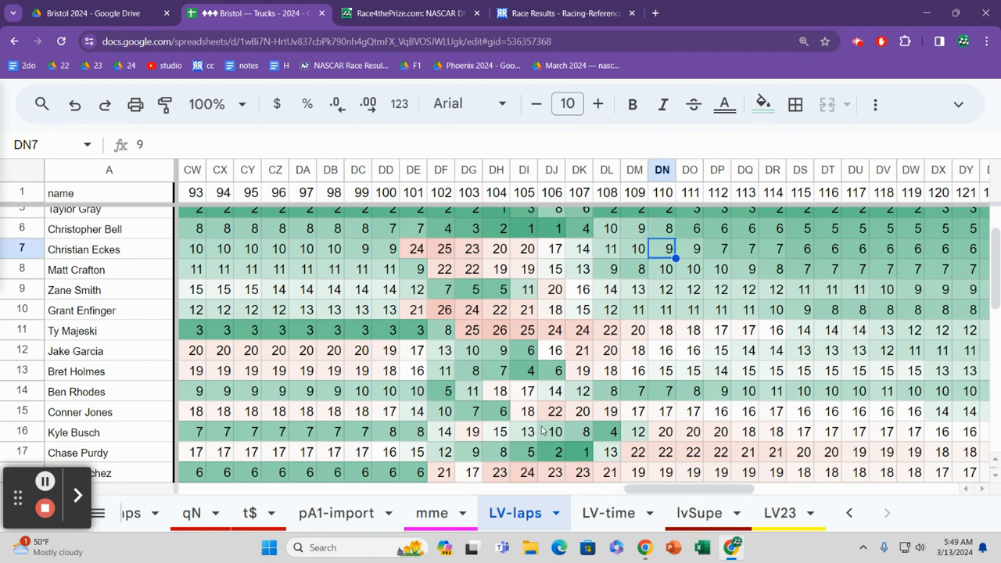
key(Down)
key(Down)
key(Down)
key(Down)
key(Left)
key(Left)
key(Left)
key(Left)
key(Left)
key(Left)
key(Left)
key(Left)
key(Left)
key(Left)
key(Left)
key(Right)
key(Right)
key(Right)
key(Right)
key(Right)
key(Right)
key(Right)
key(Right)
key(Right)
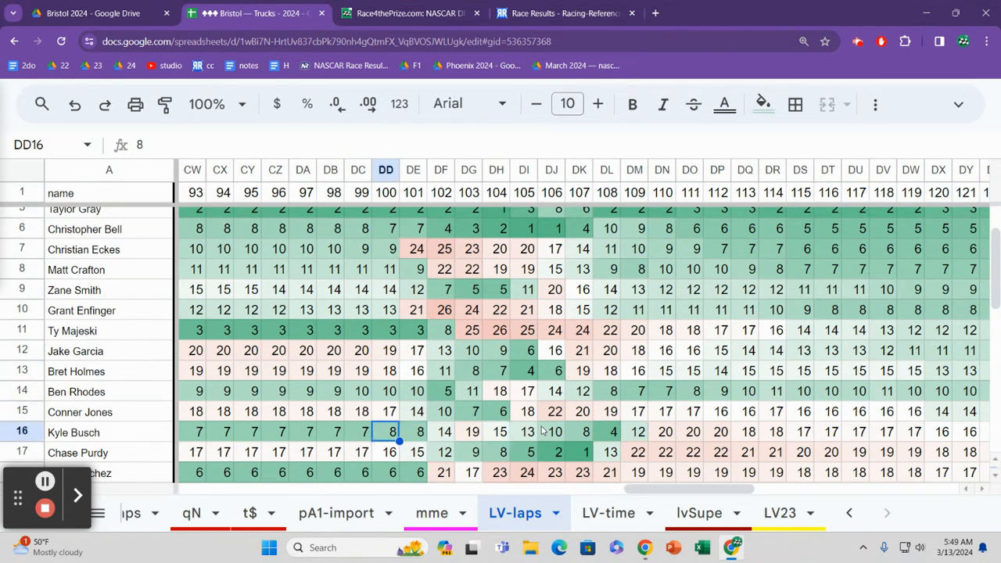
key(Right)
key(Right)
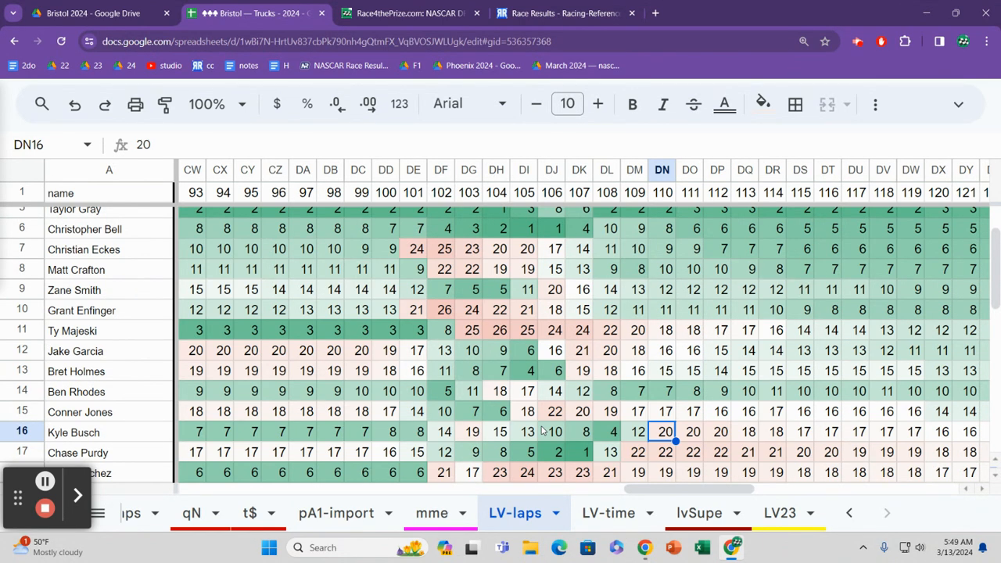
Step: Check the lap 110 positions in the rows just below row 16, and return to row 16
key(Down)
key(Down)
key(Down)
key(Down)
key(Up)
key(Up)
key(Up)
key(Up)
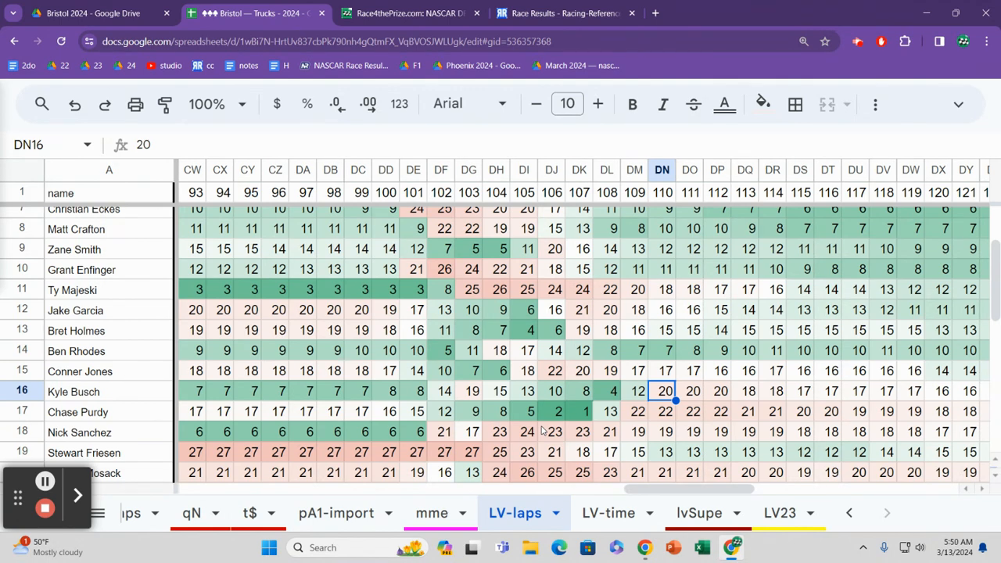
Step: Go down to row 18, and review its running positions around laps 106 and 107
key(Down)
key(Down)
key(Left)
key(Left)
key(Left)
key(Left)
key(Left)
key(Left)
key(Left)
key(Left)
key(Left)
key(Left)
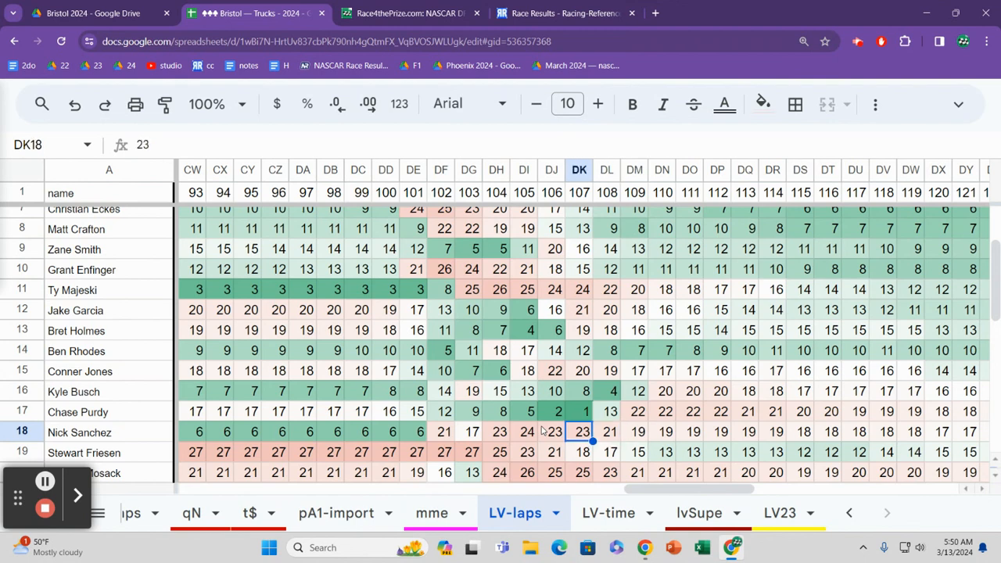
key(Right)
key(Right)
key(Right)
key(Right)
key(Right)
key(Right)
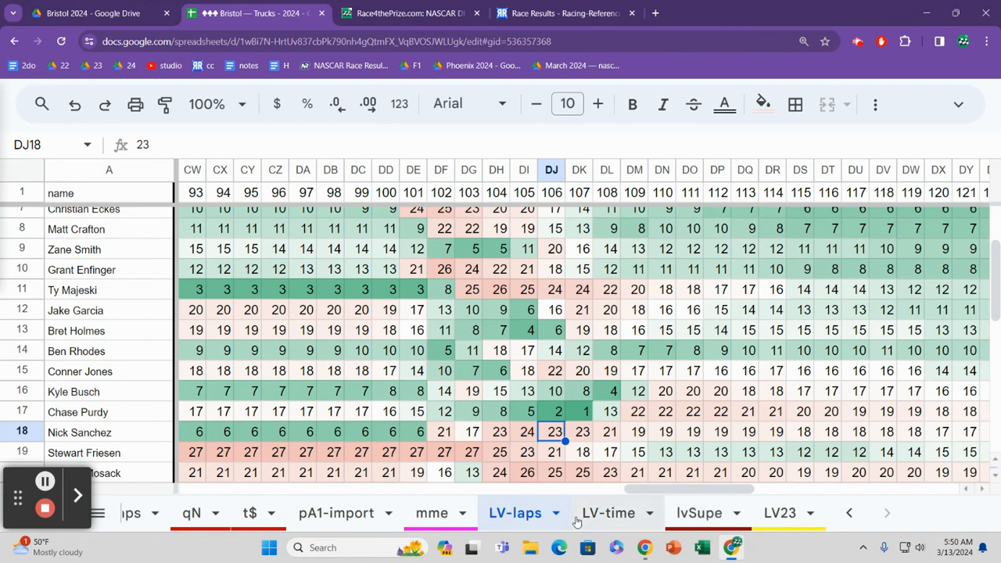
Step: Open the LV23 sheet, and read the pit stop notes in column Q for laps 101 to 104
click(780, 514)
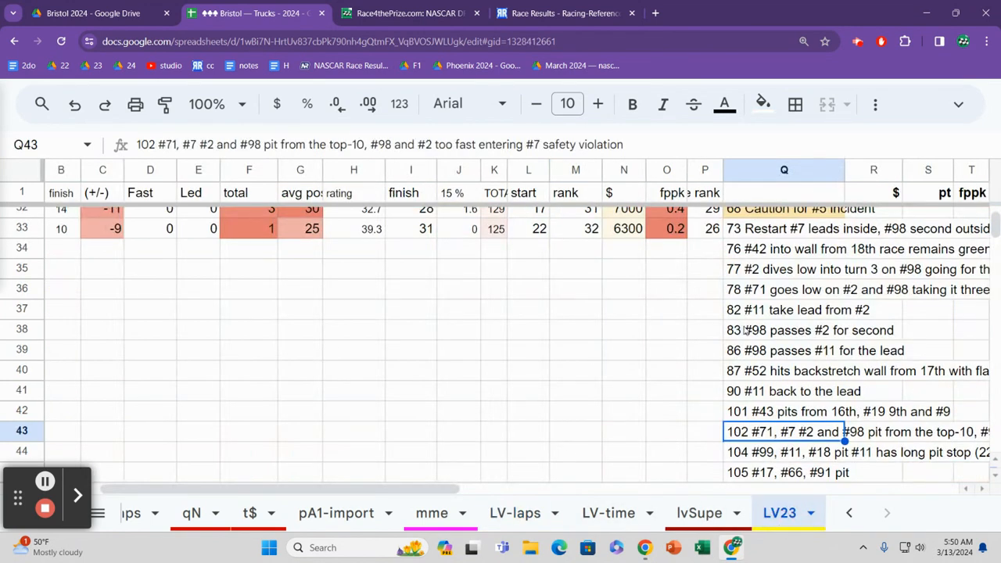
click(743, 383)
key(Down)
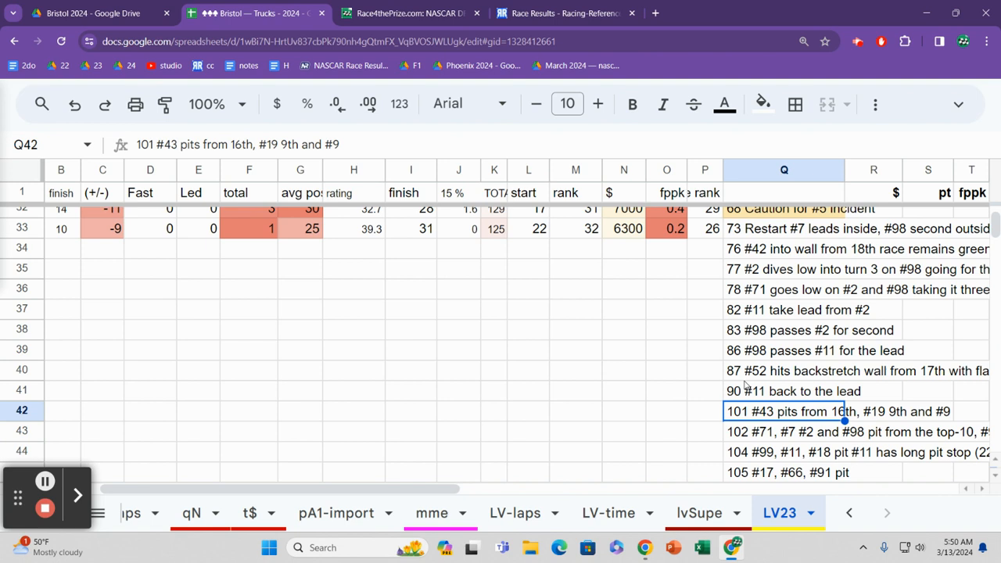
key(Down)
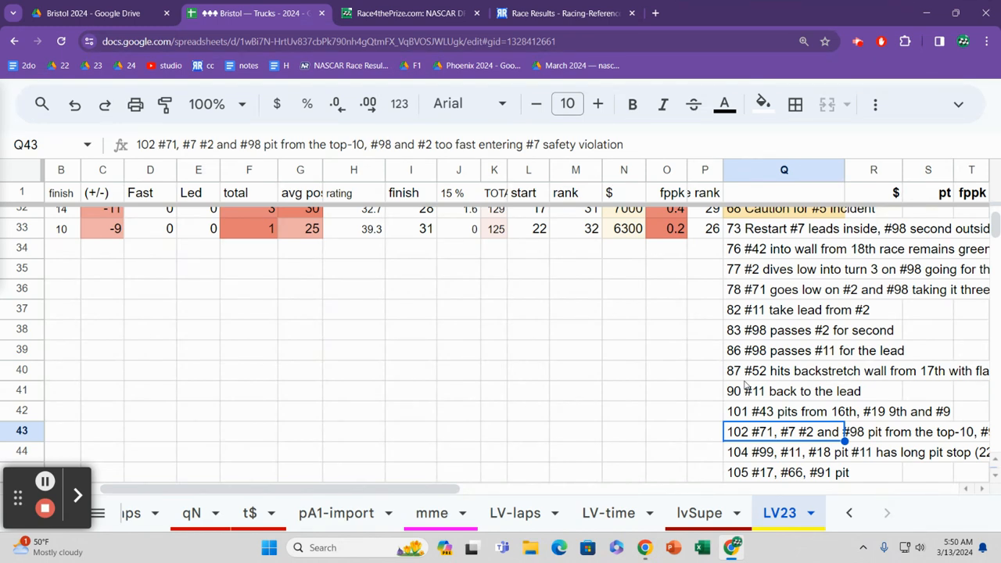
key(Down)
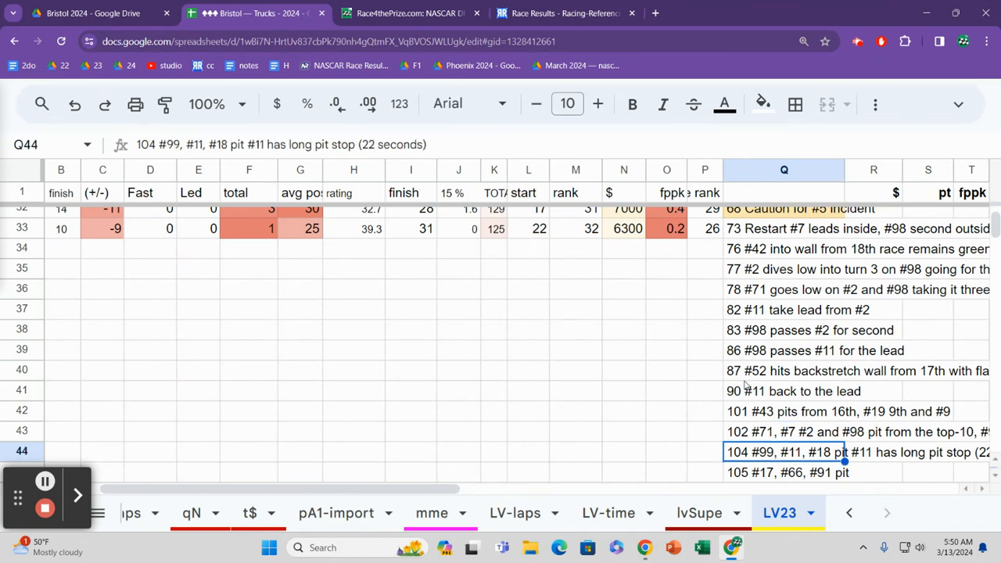
Step: Continue down column Q, and read the pit cycle notes for laps 105 to 114
key(Down)
key(Up)
key(Down)
key(Down)
key(Down)
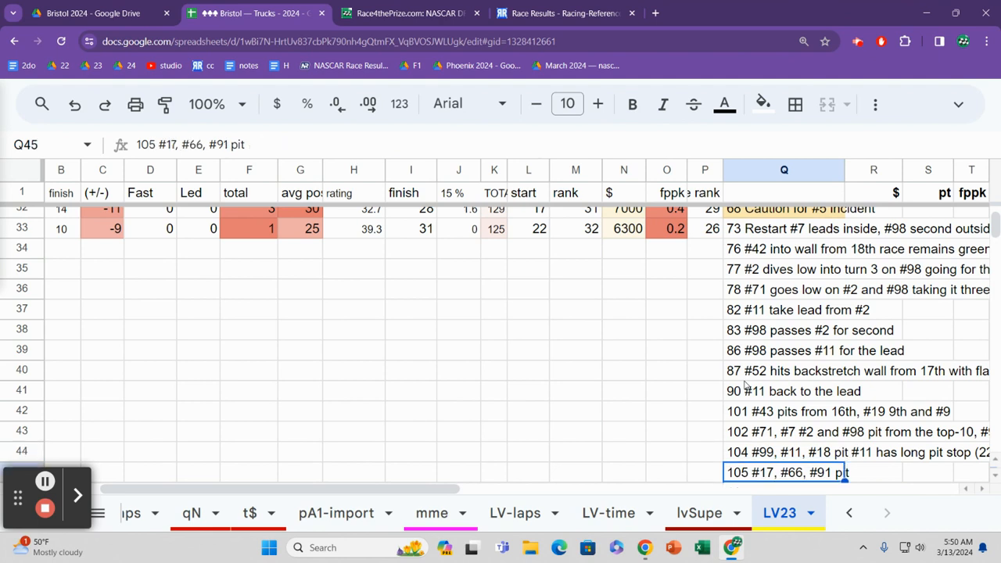
key(Up)
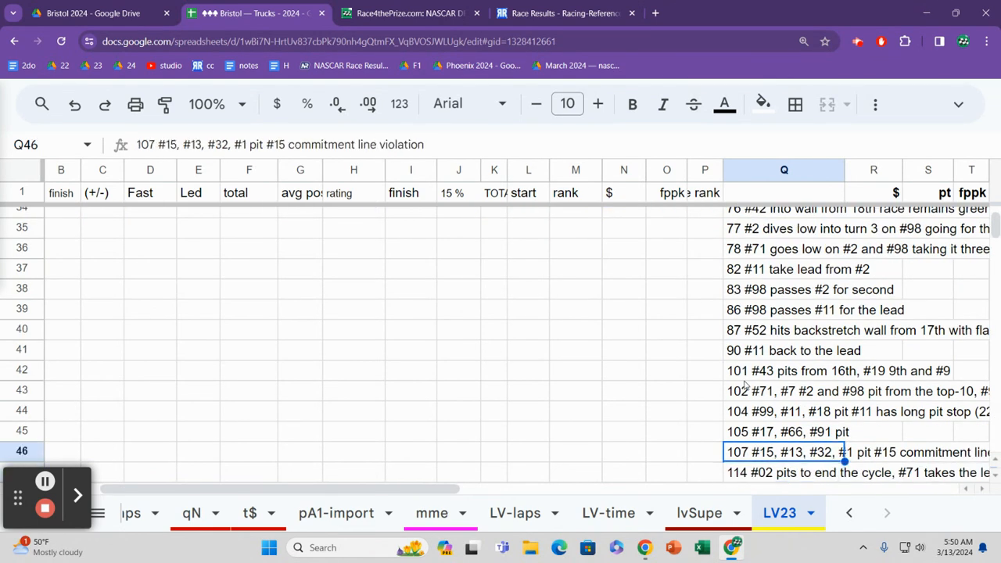
key(Down)
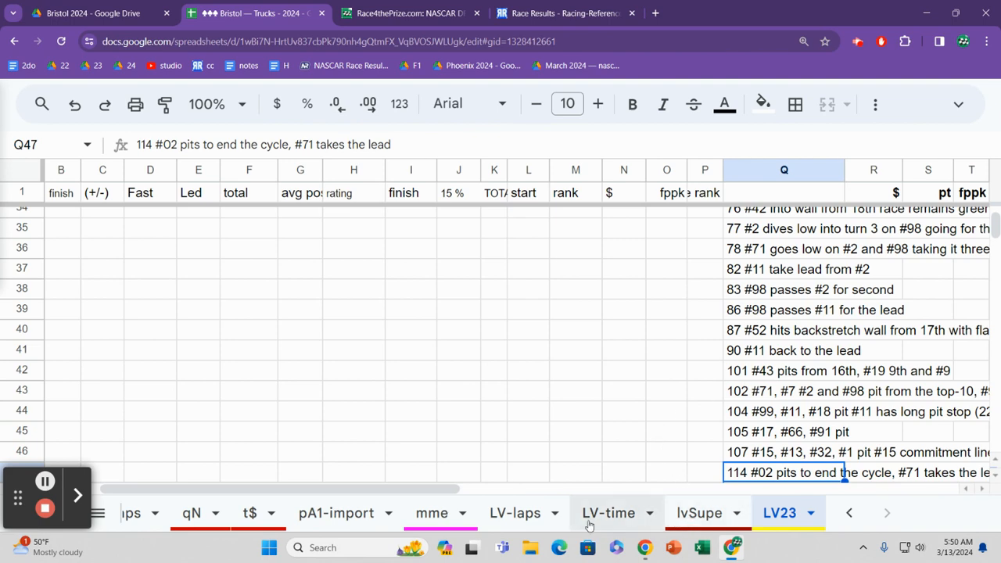
Step: Return to the LV-laps sheet, and compare the lap 106 positions from row 18 down to row 22
click(528, 523)
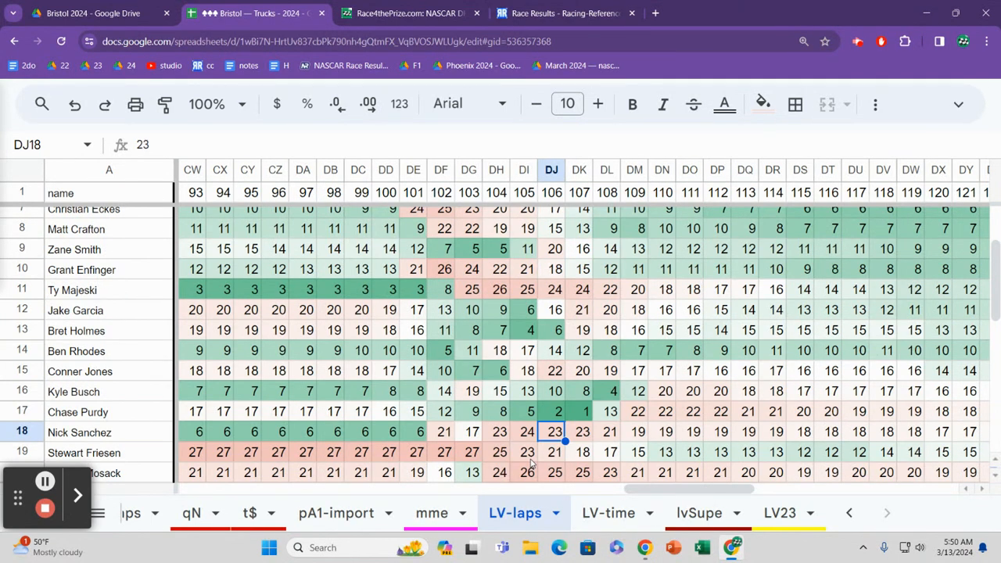
key(Down)
key(Down)
key(Down)
key(Down)
key(Down)
key(Up)
key(Up)
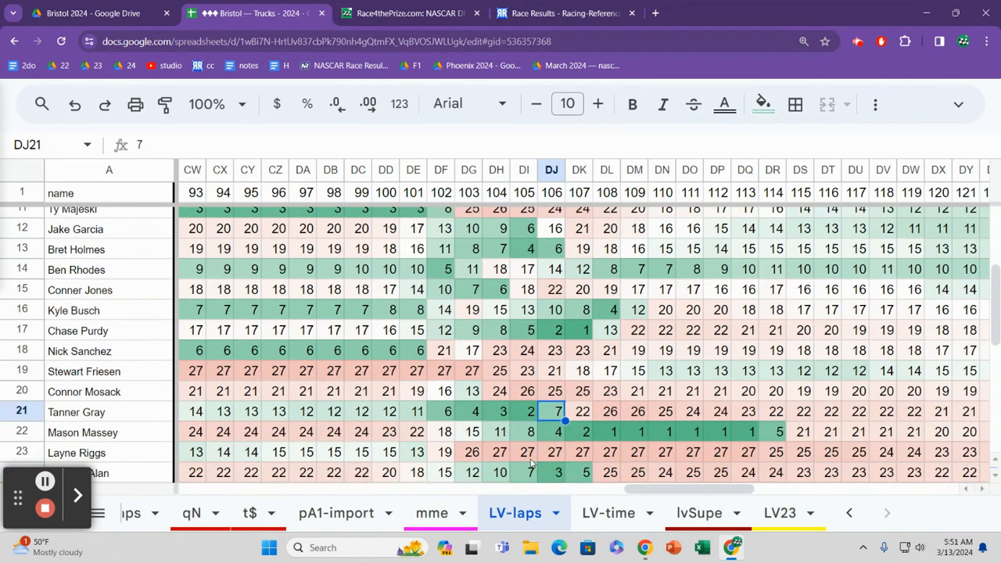
key(Down)
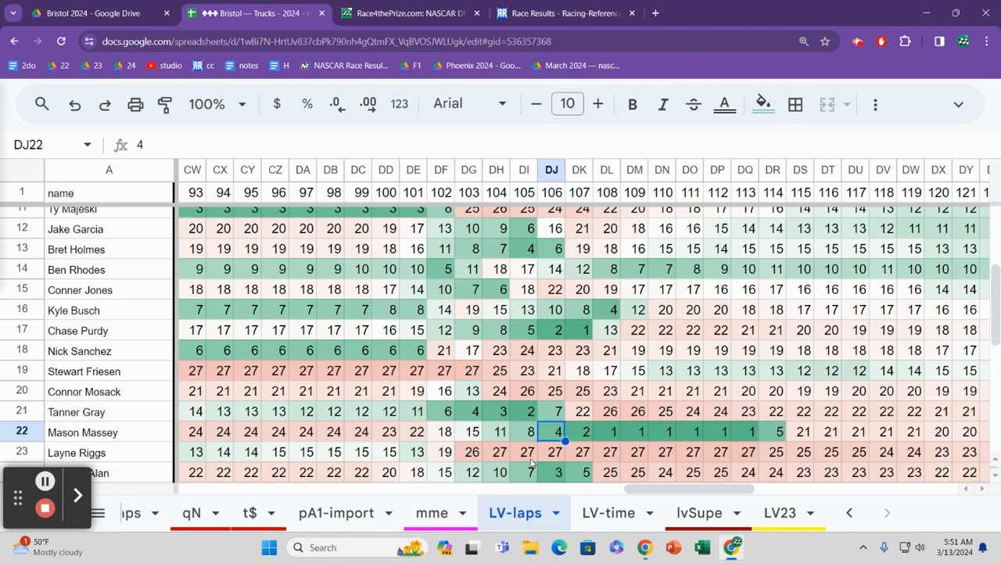
Step: Go to row 23, and review its running positions around lap 103
key(Down)
key(Down)
key(Up)
key(Left)
key(Left)
key(Left)
key(Left)
key(Right)
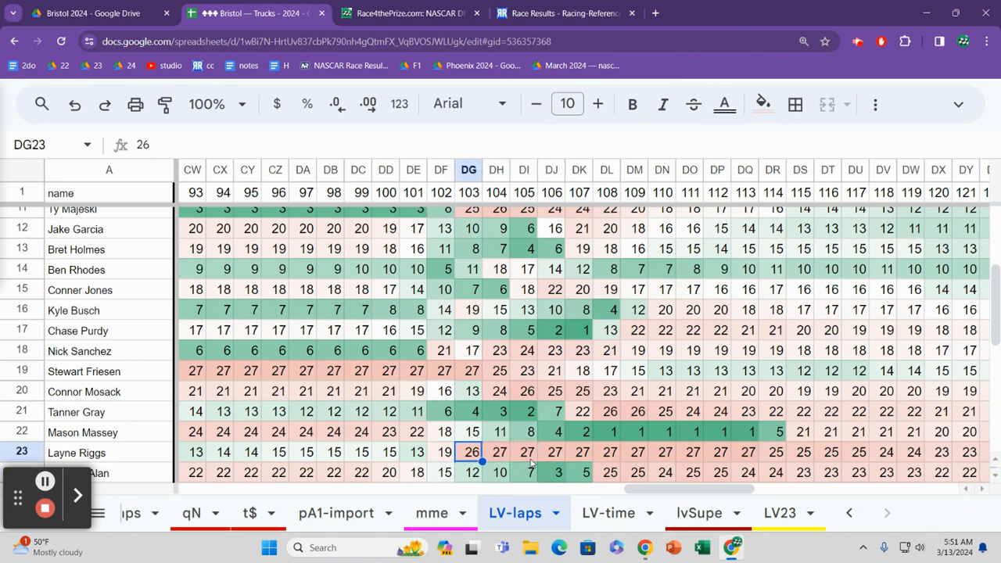
Step: Compare the lap 103 positions in the rows around row 23, and return to row 23
key(Down)
key(Down)
key(Down)
key(Up)
key(Up)
key(Up)
key(Down)
key(Down)
key(Down)
key(Up)
key(Up)
key(Up)
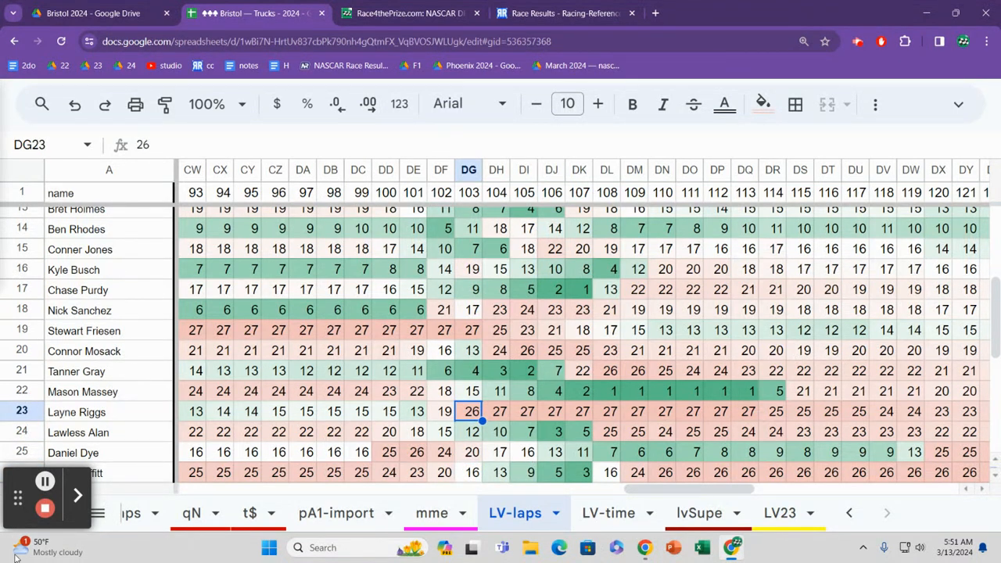
click(46, 481)
click(45, 481)
Step: Go down the driver name column from row 22 past row 27, and return to row 23
click(108, 395)
key(Down)
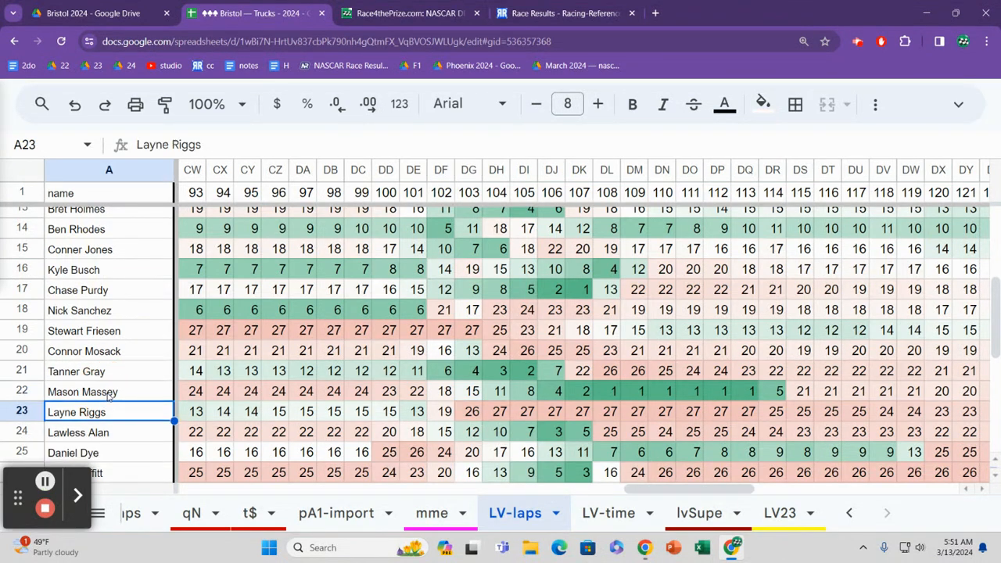
key(Down)
key(Down)
key(Down)
key(Down)
key(Down)
key(Down)
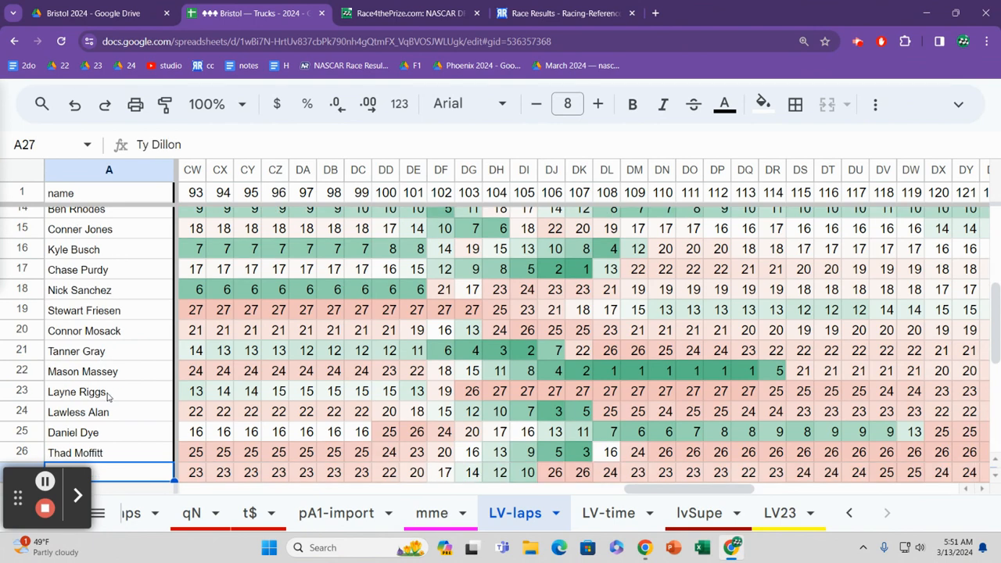
key(Down)
key(Down)
key(Down)
key(Up)
key(Up)
key(Up)
key(Up)
key(Up)
key(Up)
key(Up)
key(Up)
key(Up)
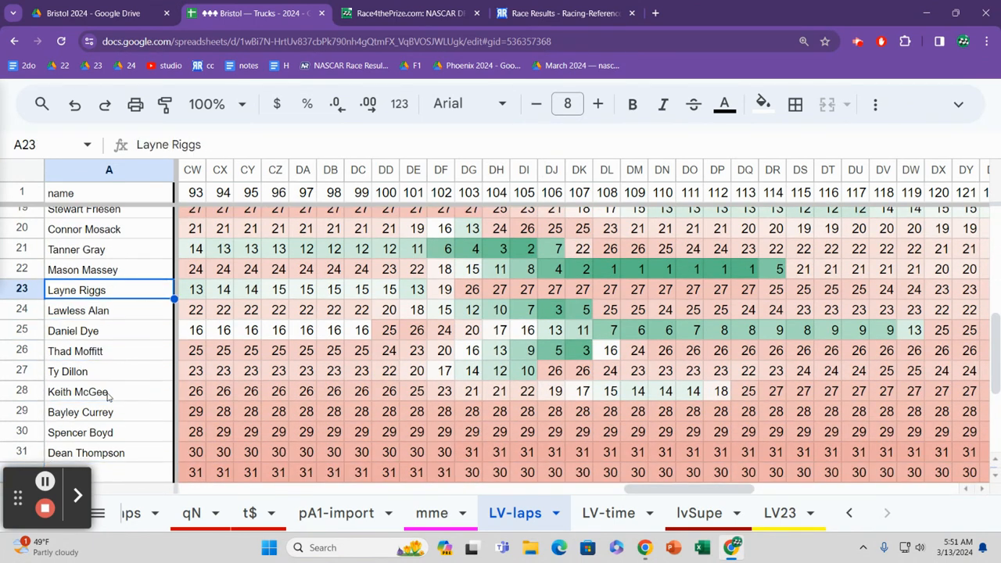
Step: Go back up the driver name column from row 23 to the header row
key(Up)
key(Up)
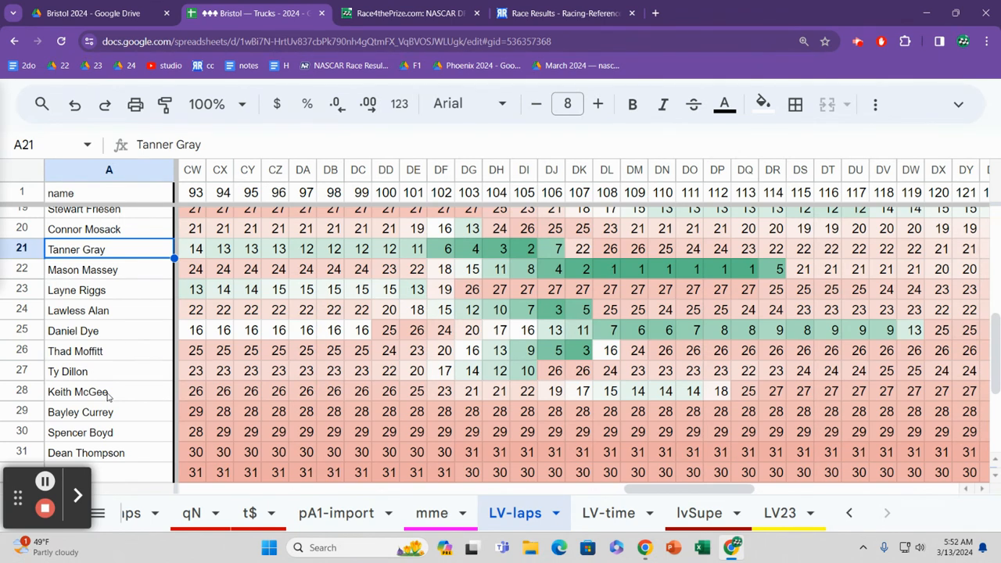
key(Up)
key(Up)
key(Up)
key(Up)
key(Up)
key(Up)
key(Up)
key(Up)
key(Up)
key(Up)
key(Up)
key(Up)
key(Up)
key(Up)
key(Up)
key(Up)
key(Up)
key(Up)
key(Up)
key(Up)
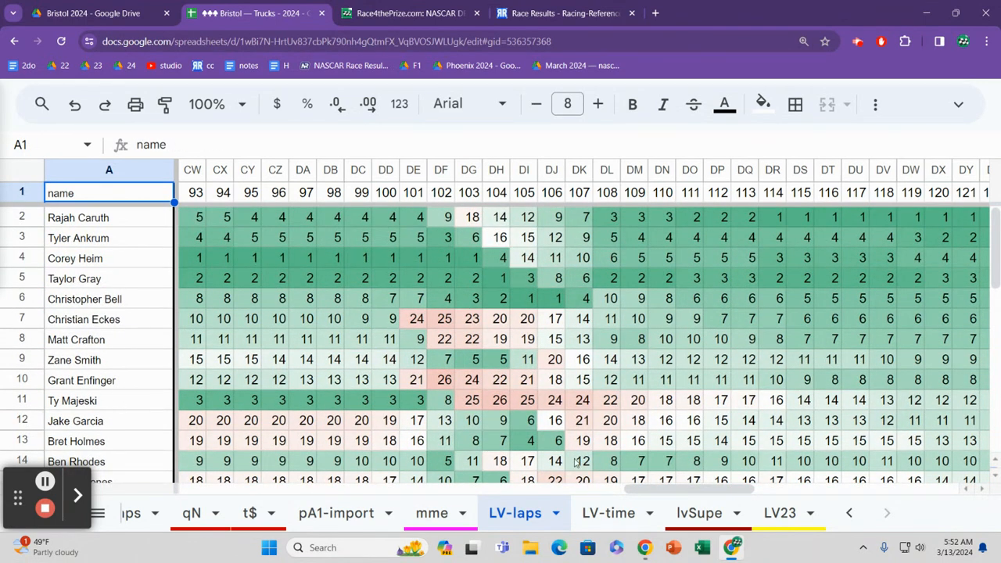
Step: Open the LV-time sheet, and review row 4's early lap times and team entry
click(626, 509)
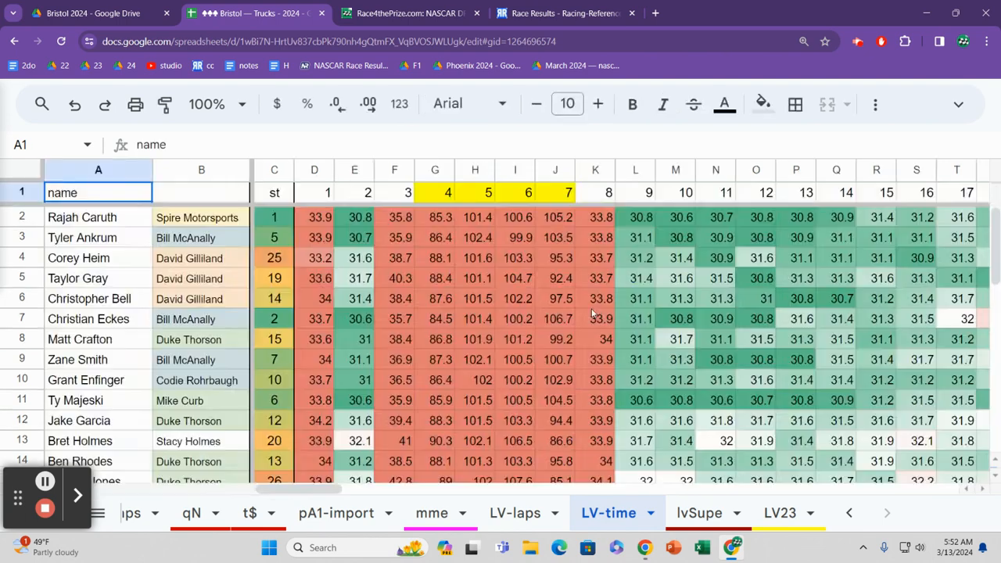
click(508, 263)
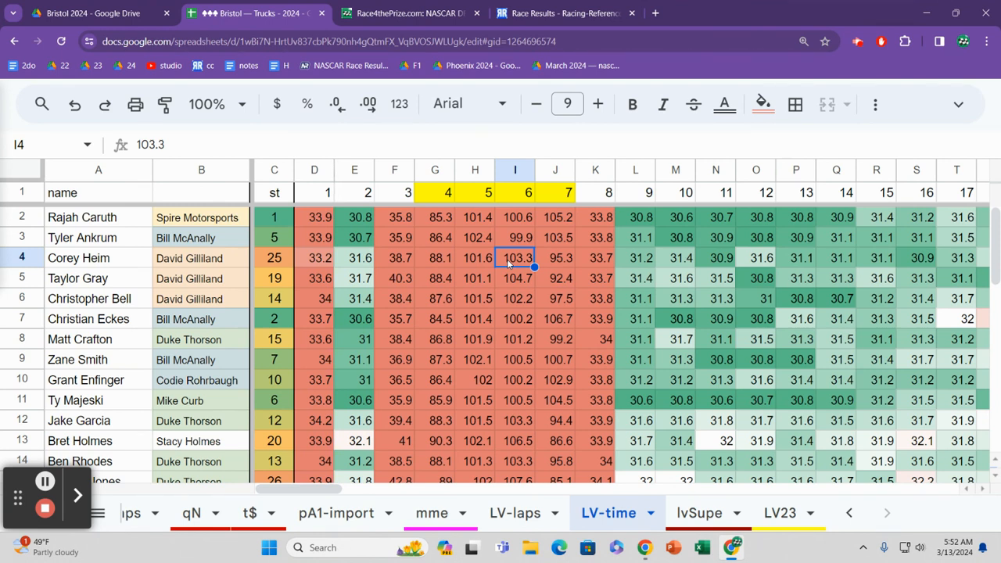
key(Left)
key(Left)
key(Left)
key(Left)
key(Left)
key(Left)
key(Left)
key(Left)
key(Right)
key(Right)
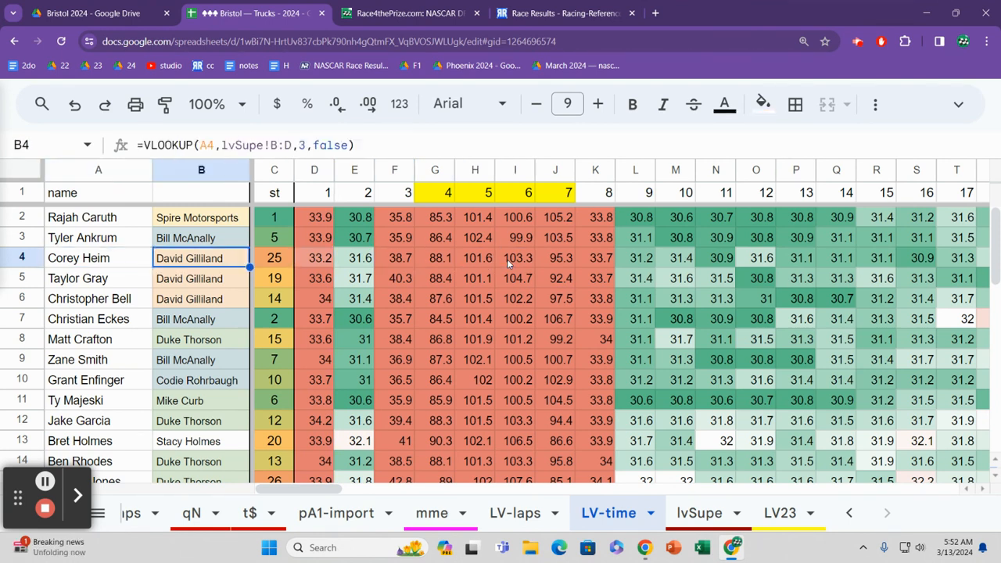
Step: Look down the starting position column to row 11
key(Up)
key(Up)
key(Down)
key(Down)
key(Down)
key(Down)
key(Down)
key(Down)
key(Down)
key(Down)
key(Down)
key(Down)
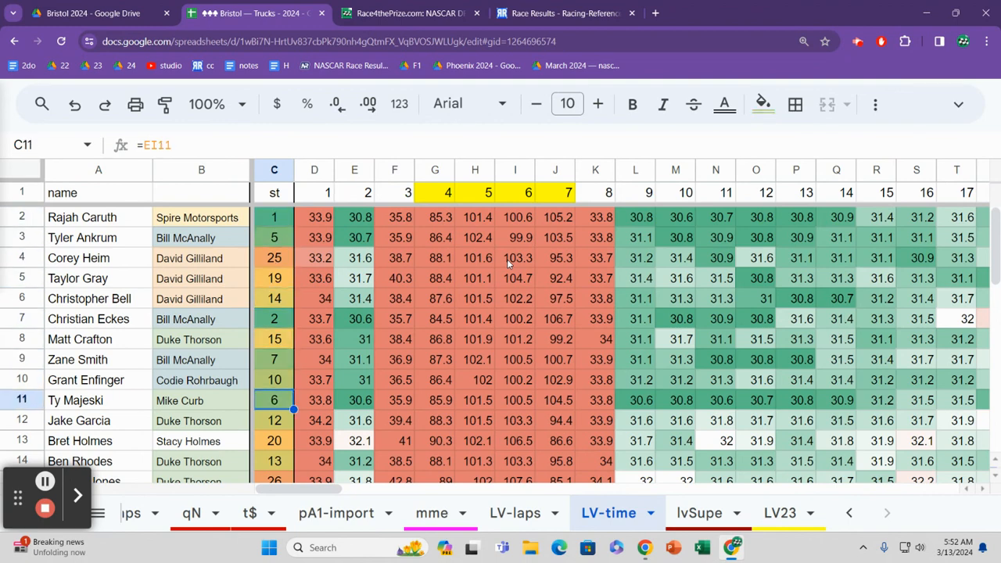
Step: Review the starting positions from row 11 back up to row 2
key(Up)
key(Up)
key(Up)
key(Up)
key(Up)
key(Up)
key(Up)
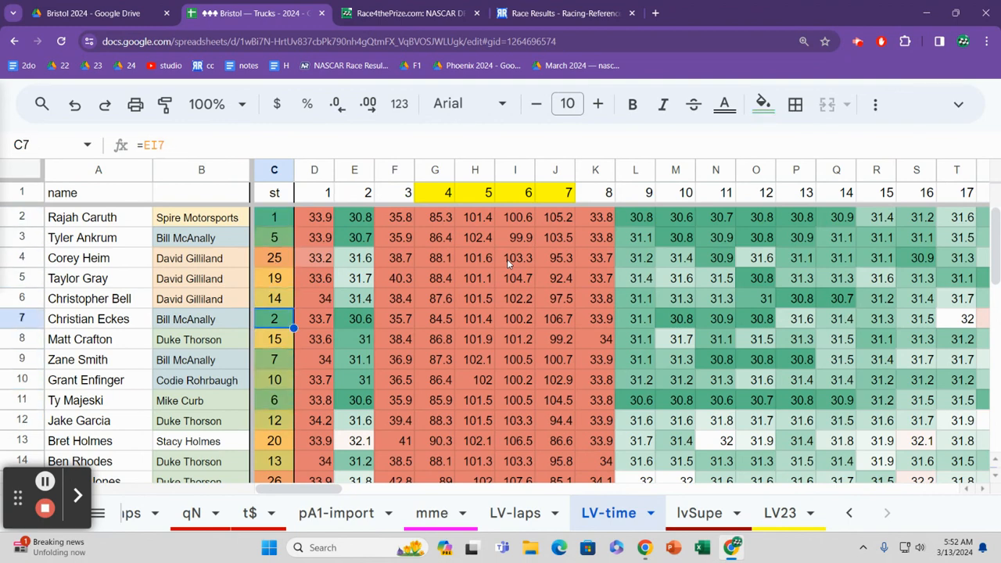
key(Up)
key(Up)
key(Up)
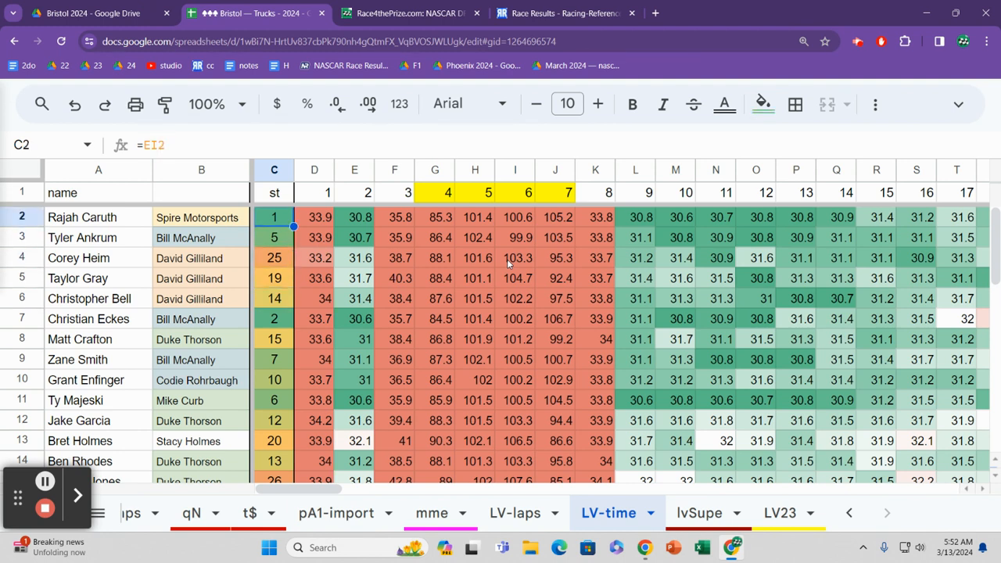
Step: Move to the team column, and review its entries from the top rows down to row 10
key(Left)
key(Down)
key(Up)
key(Up)
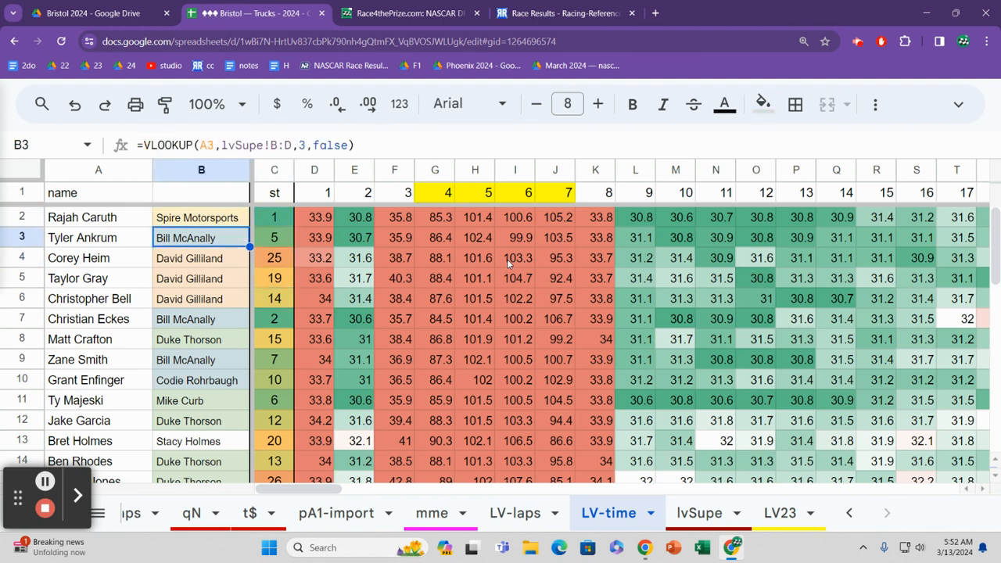
key(Down)
key(Down)
key(Down)
key(Down)
key(Down)
key(Down)
key(Down)
key(Down)
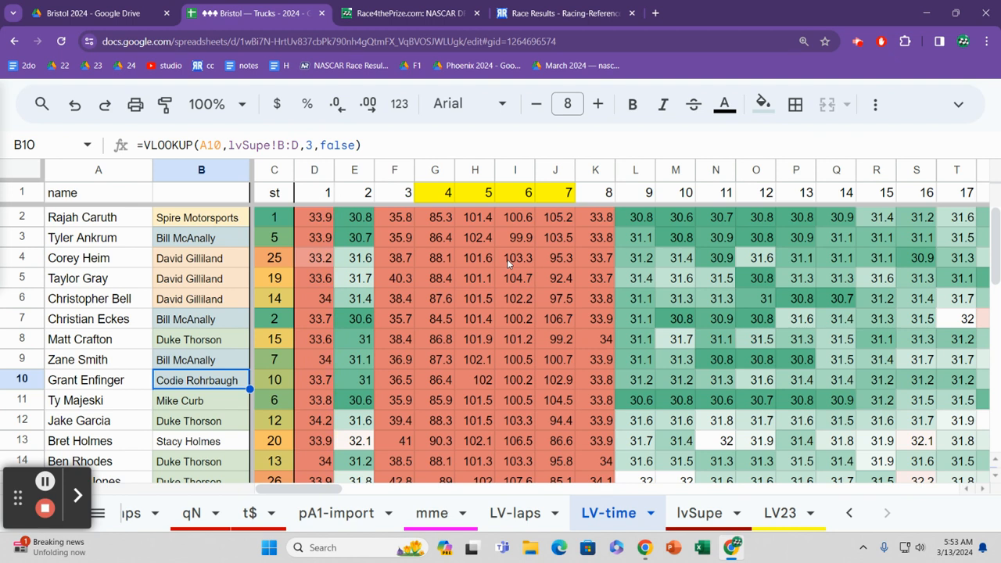
Step: Review the team column entries from row 6 down to row 16
key(Up)
key(Up)
key(Up)
key(Up)
key(Up)
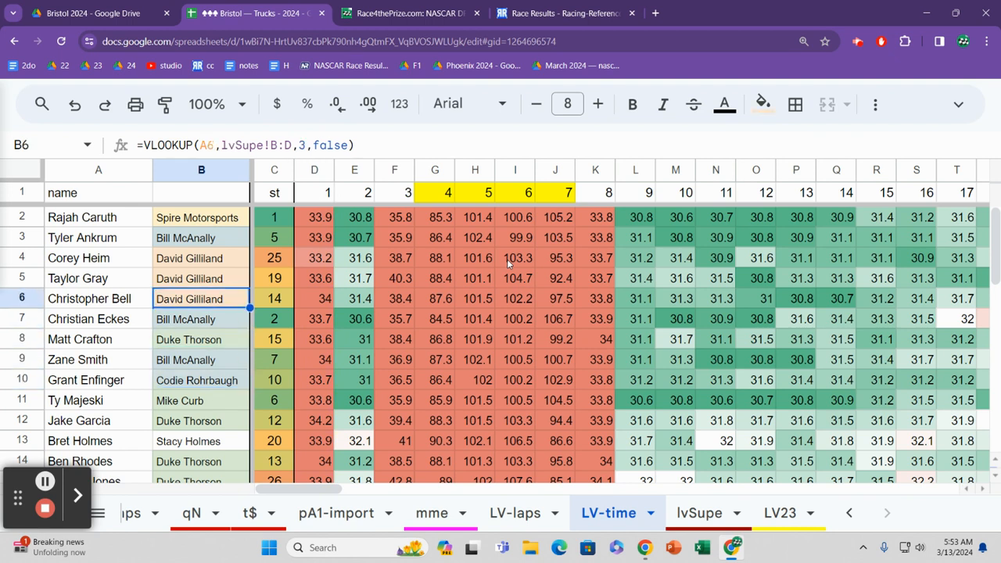
key(Down)
key(Down)
key(Down)
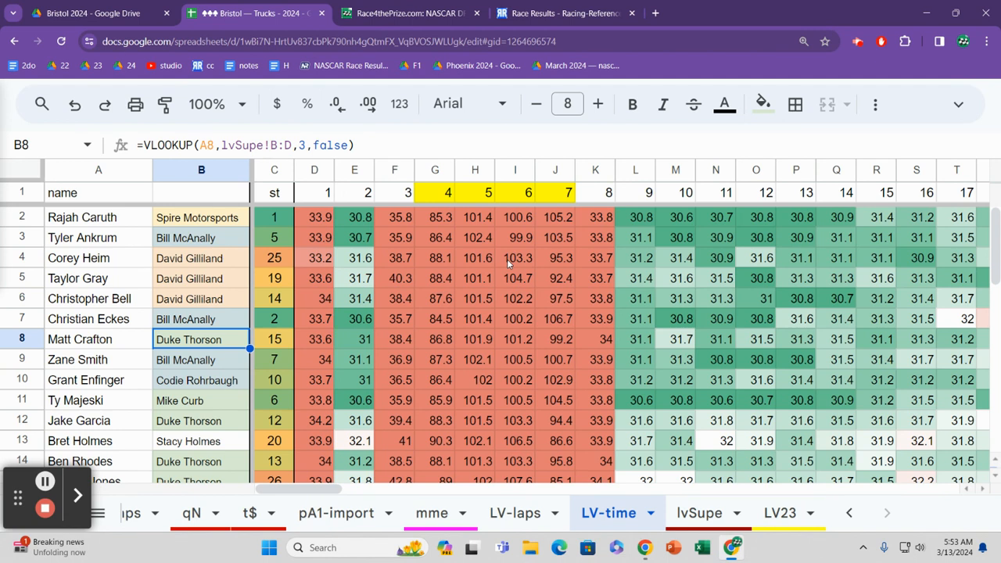
key(Down)
key(Down)
key(Down)
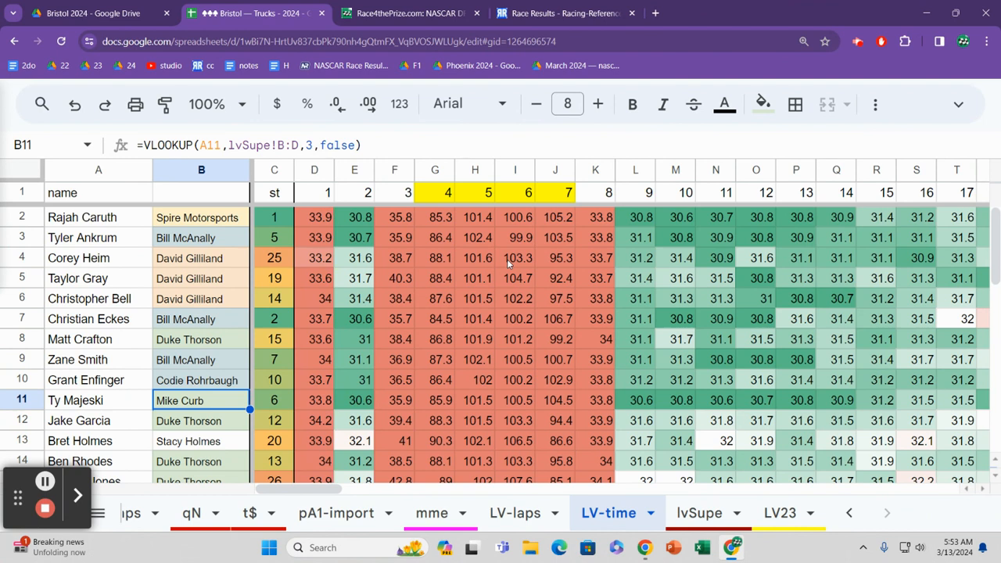
key(Down)
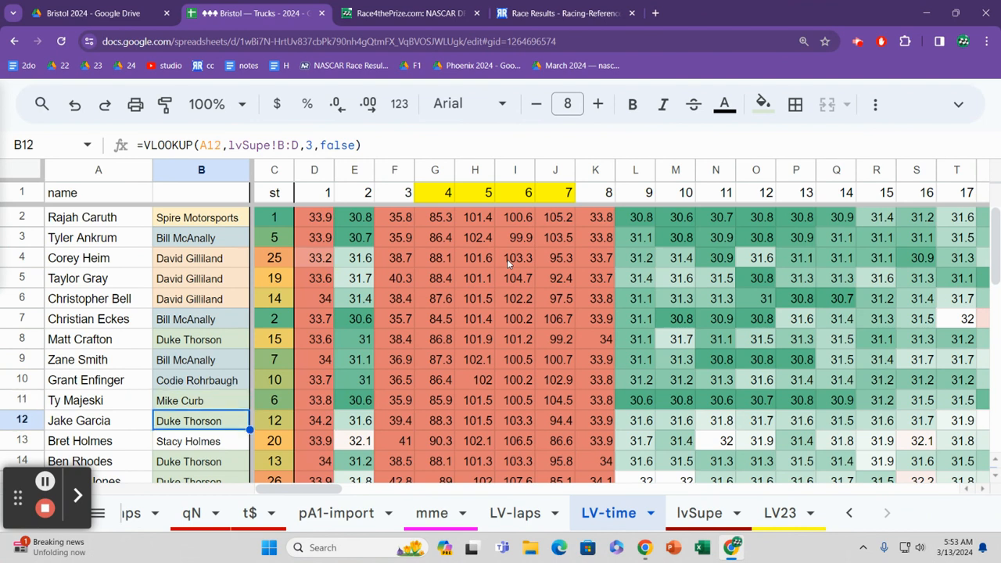
key(Down)
key(Down)
key(Down)
key(Down)
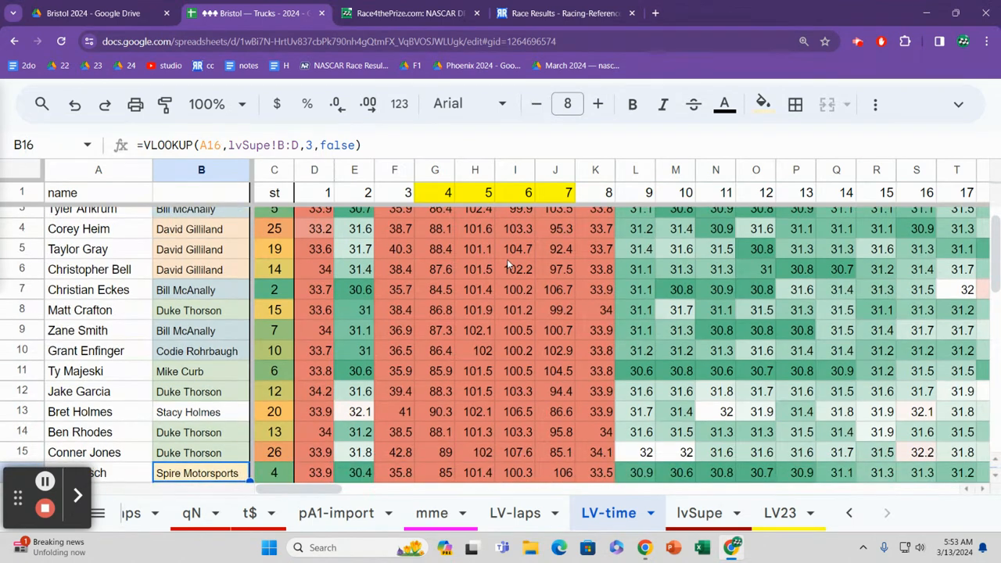
Step: Recheck the team entries between rows 13 and 19, ending at row 16
key(Up)
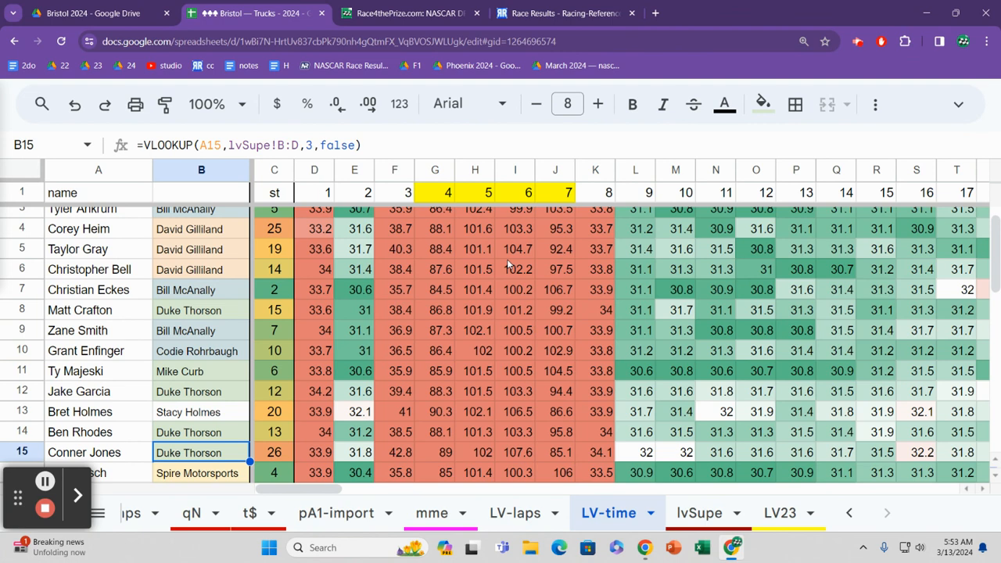
key(Up)
key(Up)
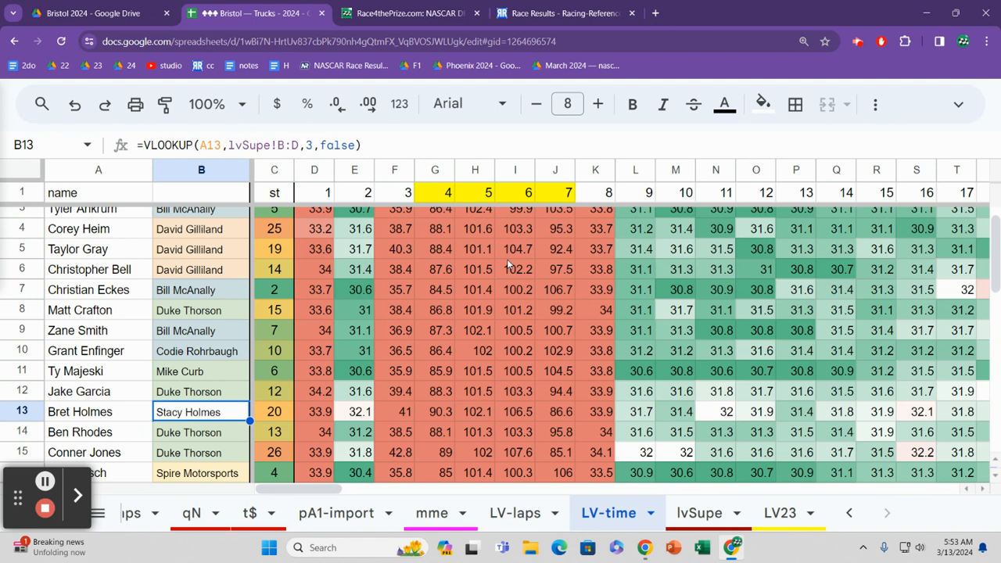
key(Down)
key(Down)
key(Down)
key(Down)
key(Down)
key(Down)
key(Down)
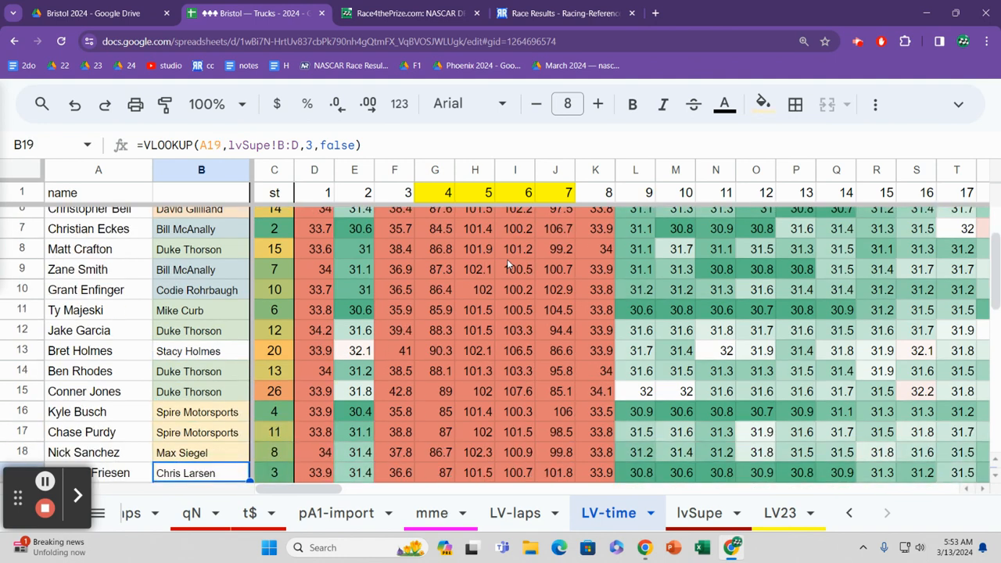
key(Up)
key(Up)
key(Up)
Step: Compare the team entries of the two Spire Motorsports trucks in rows 16 and 17 with the rows just below
key(Up)
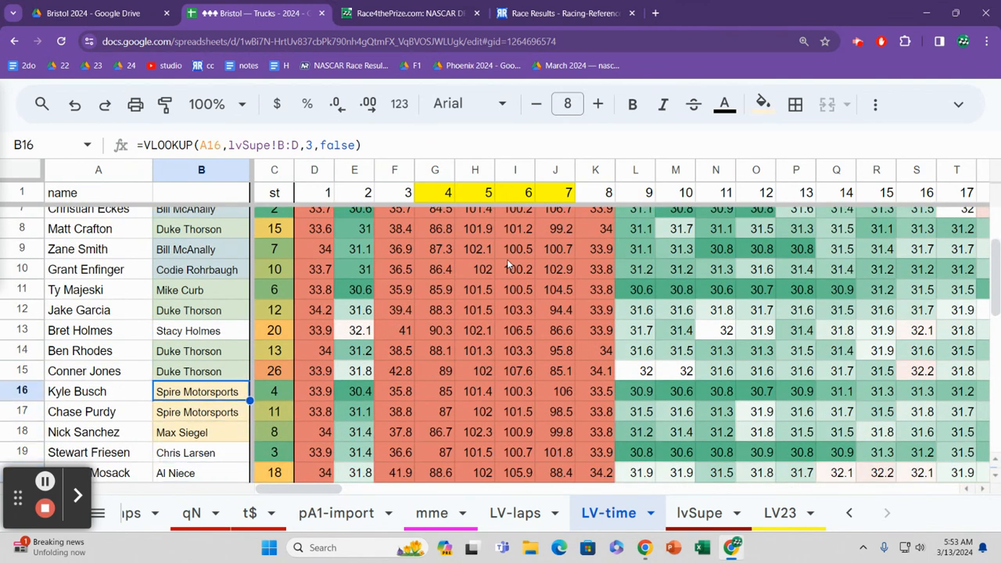
key(Down)
key(Down)
key(Up)
key(Up)
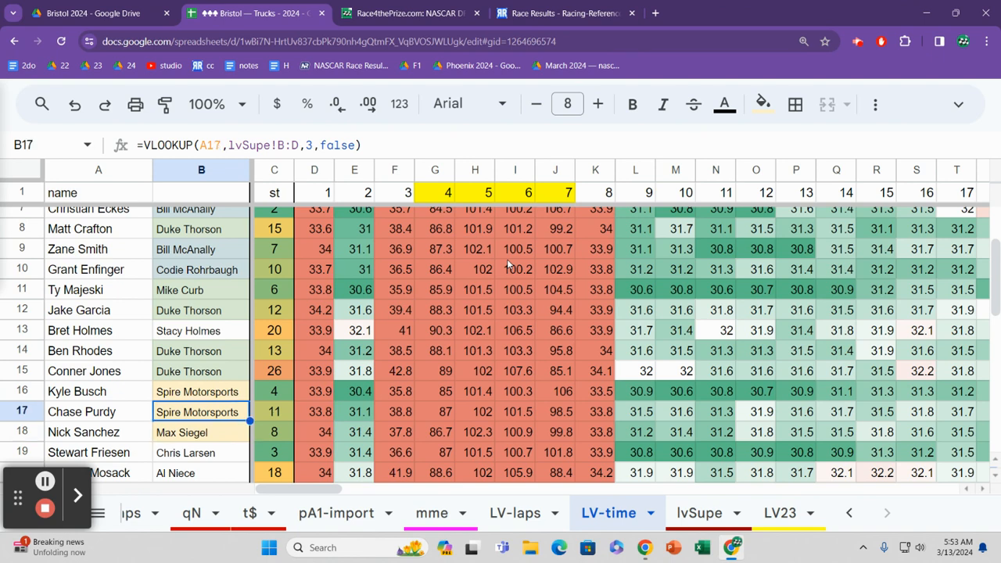
key(Down)
key(Down)
key(Up)
key(Up)
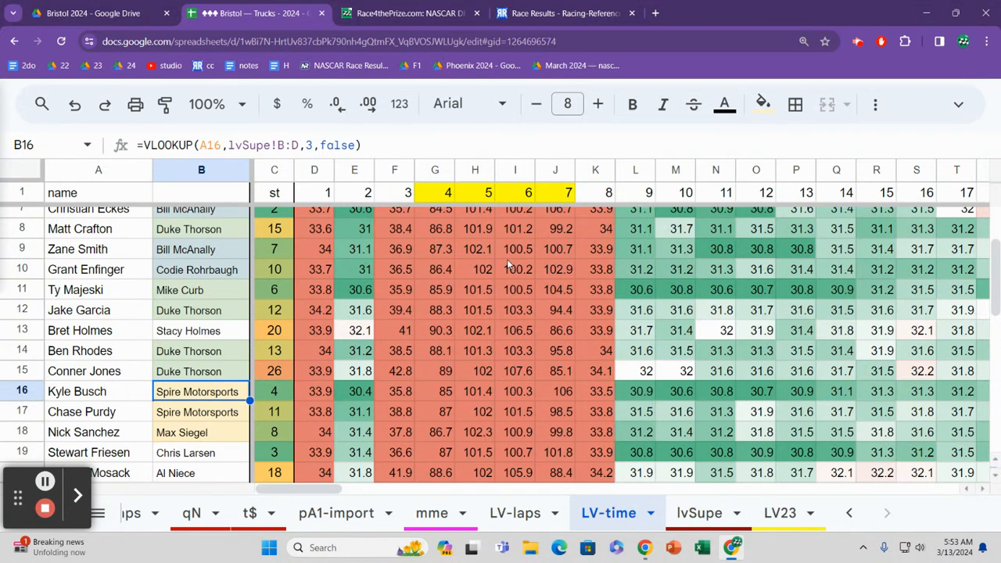
Step: Continue reviewing the team column from row 16 down to row 25
key(Down)
key(Down)
key(Down)
key(Down)
key(Down)
key(Down)
key(Down)
key(Down)
key(Down)
key(Down)
key(Down)
key(Down)
key(Down)
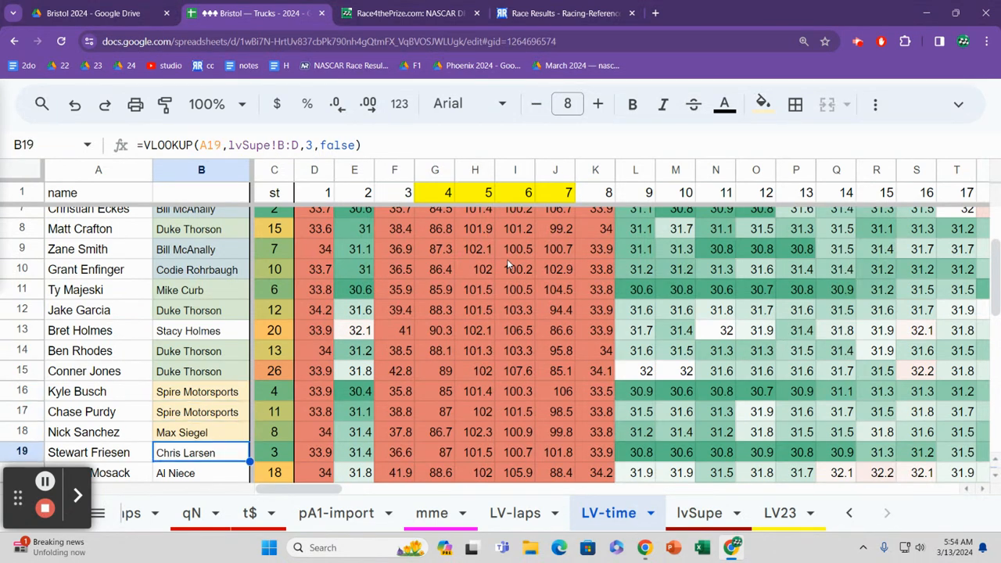
key(Up)
key(Up)
key(Up)
key(Up)
key(Up)
key(Up)
key(Up)
key(Up)
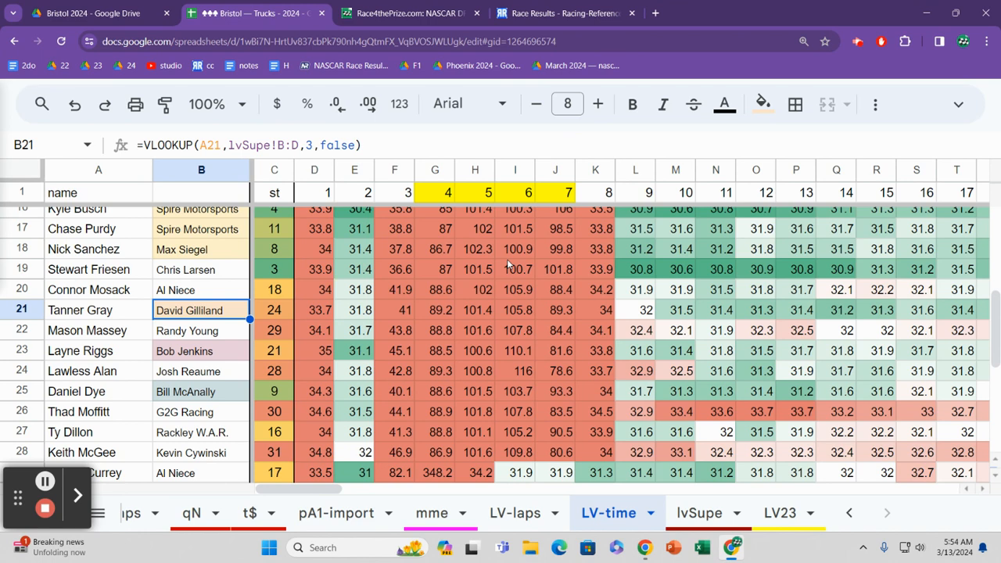
key(Down)
key(Down)
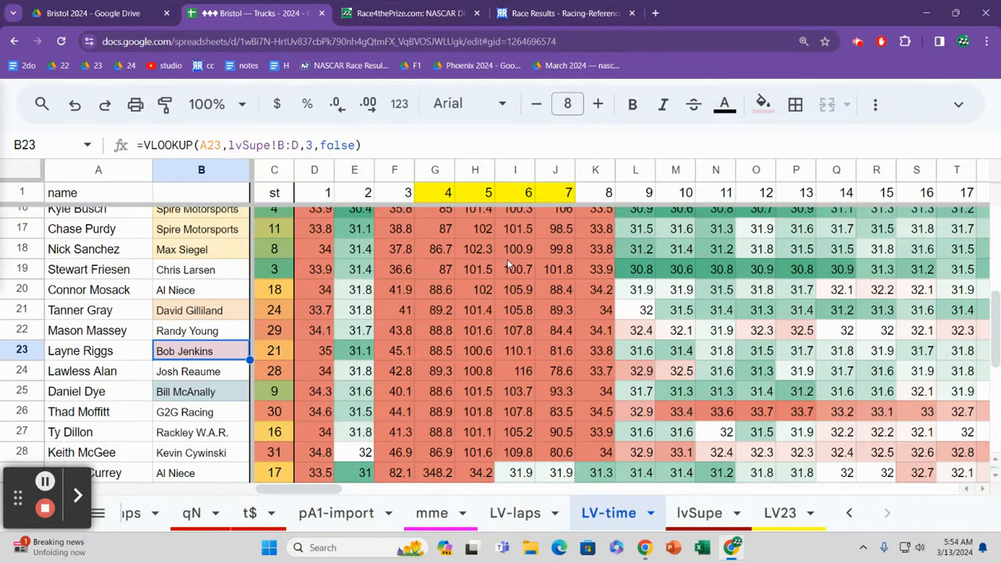
key(Down)
key(Down)
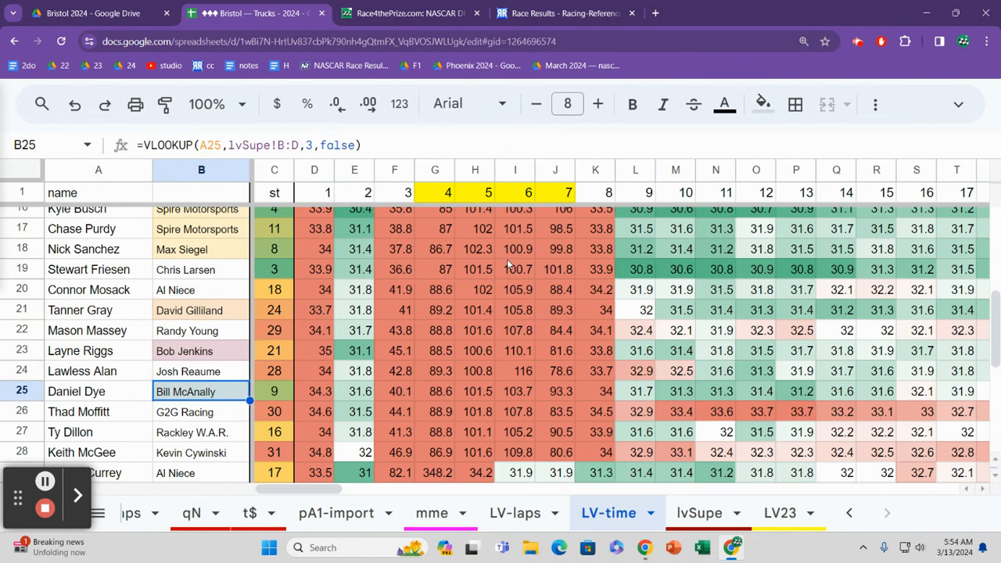
Step: Open the LV-laps sheet, and look down the lap 95 positions to rows 25 and 26
click(514, 513)
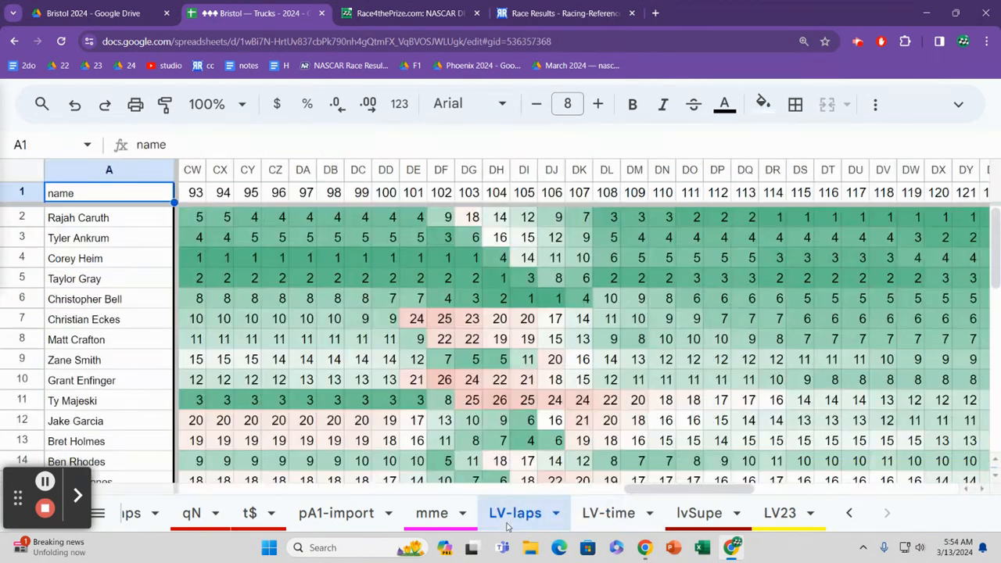
click(252, 387)
key(Down)
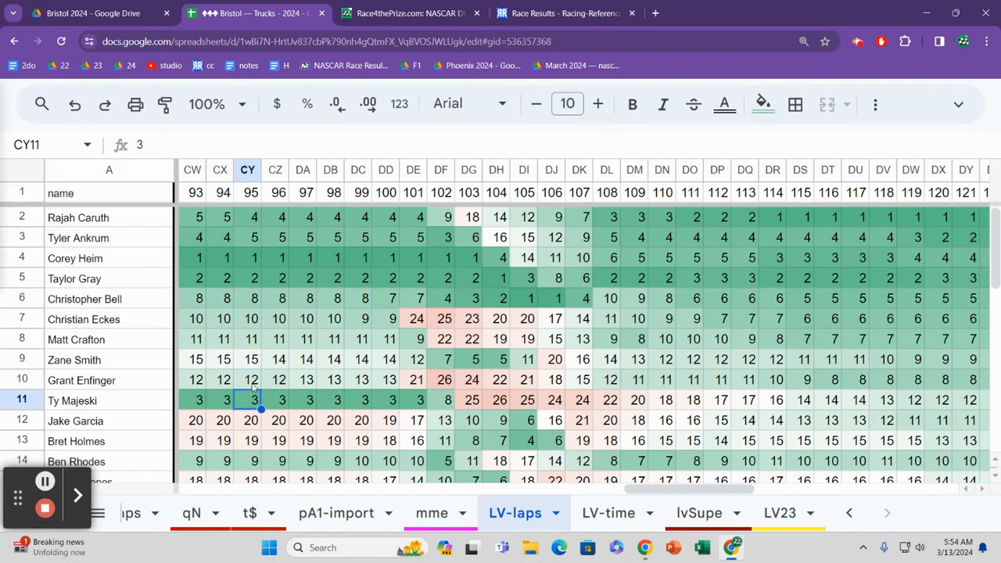
key(Down)
key(Down)
key(Down)
key(Down)
key(Down)
key(Down)
key(Down)
key(Down)
key(Down)
key(Down)
key(Down)
key(Down)
key(Down)
key(Down)
key(Down)
key(Down)
key(Down)
key(Up)
key(Up)
key(Up)
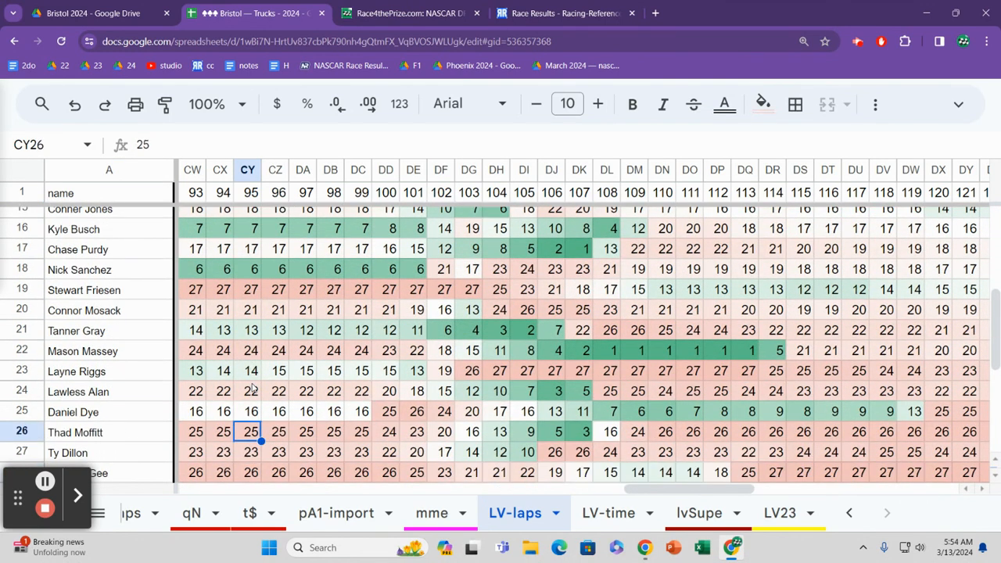
Step: Follow row 25's running positions from lap 95 across to lap 127
key(Right)
key(Right)
key(Right)
key(Right)
key(Right)
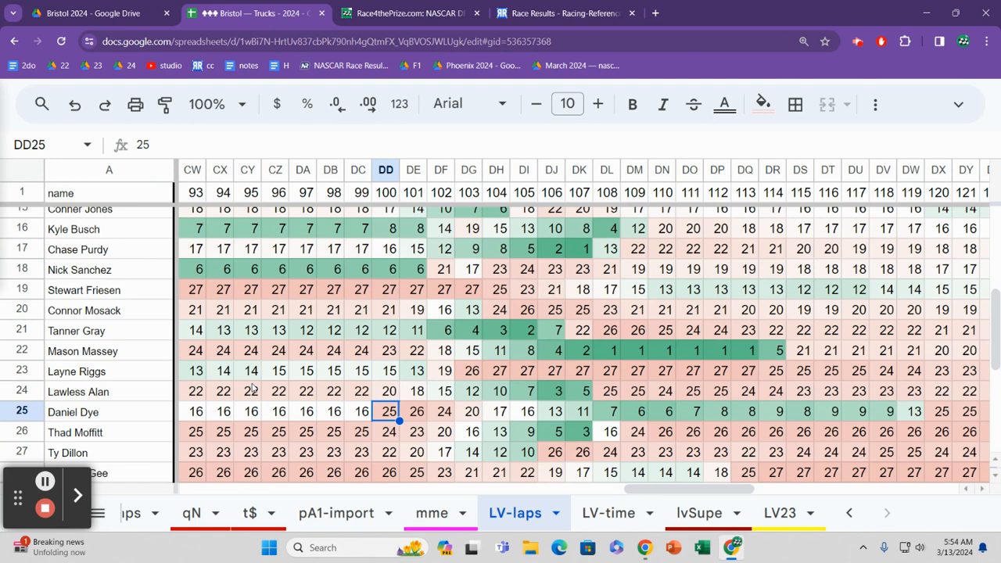
key(Right)
key(Right)
key(Right)
key(Right)
key(Right)
key(Right)
key(Right)
key(Right)
key(Right)
key(Right)
key(Right)
key(Right)
key(Right)
key(Right)
key(Right)
key(Right)
key(Right)
key(Right)
key(Right)
key(Right)
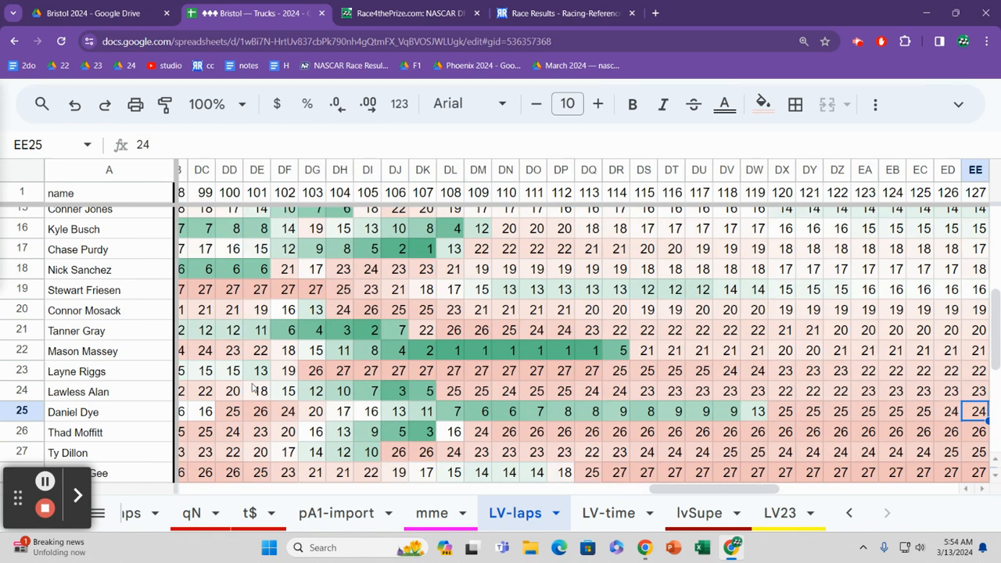
Step: Examine row 25's position changes between laps 118 and 121
key(Left)
key(Left)
key(Left)
key(Left)
key(Left)
key(Left)
key(Left)
key(Left)
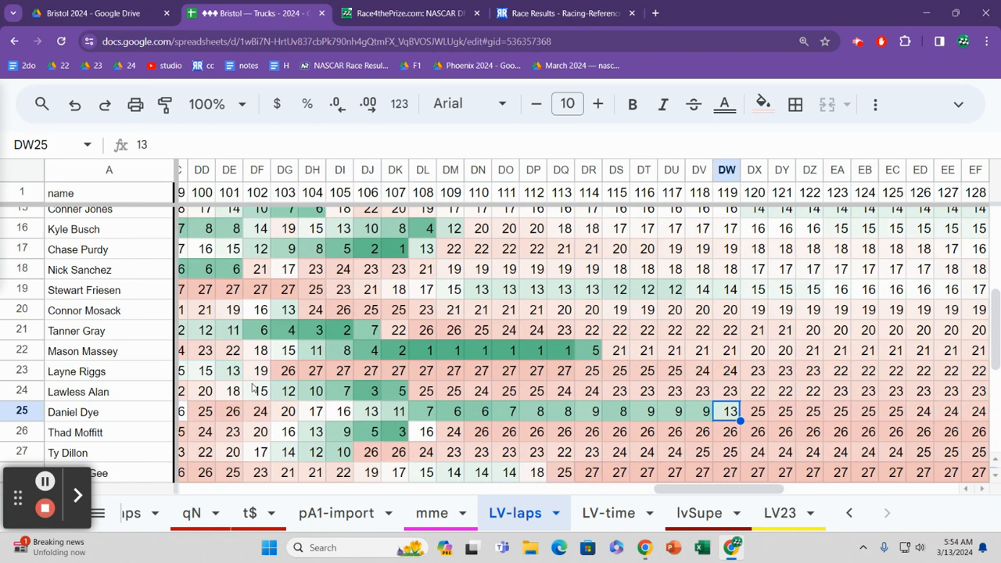
key(Right)
key(Left)
key(Left)
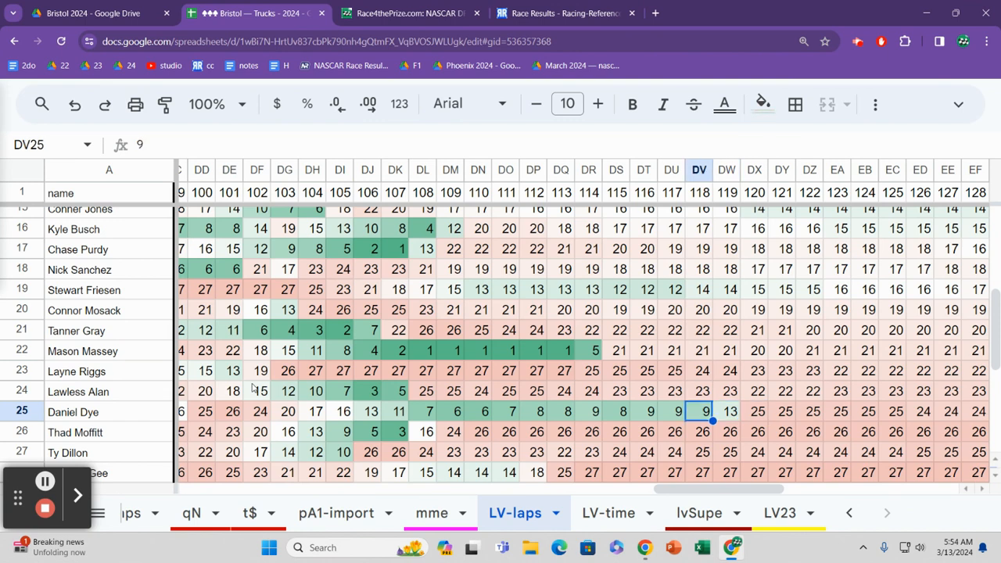
key(Right)
key(Right)
key(Right)
key(Right)
key(Right)
key(Right)
key(Right)
key(Right)
key(Right)
key(Right)
key(Right)
key(Right)
key(Right)
key(Right)
key(Right)
key(Right)
key(Right)
key(Right)
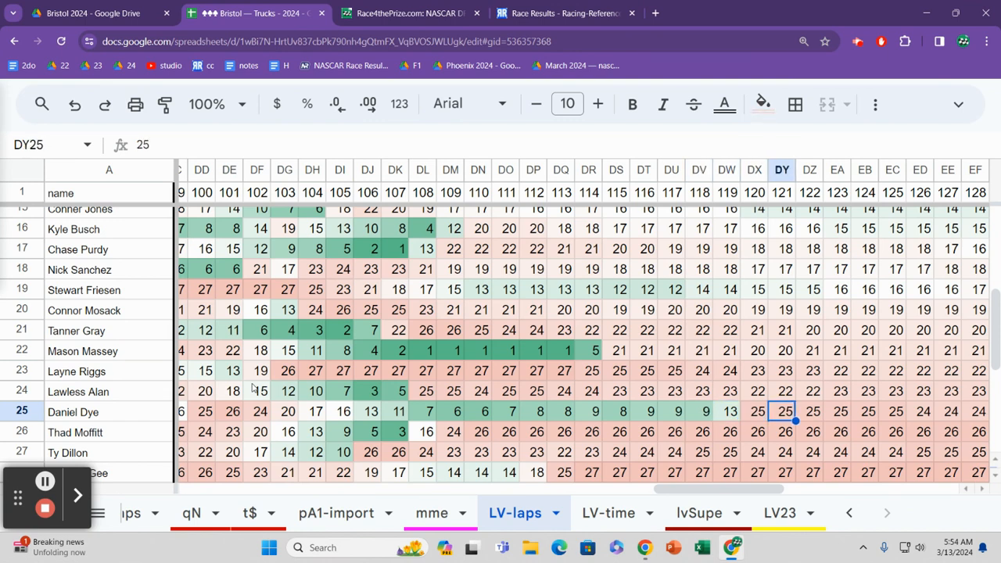
Step: Recheck row 25's positions at laps 118 to 120 against the closing laps and finish
key(Left)
key(Left)
key(Left)
key(Left)
key(Left)
key(Left)
key(Left)
key(Left)
key(Left)
key(Left)
key(Left)
key(Left)
key(Left)
key(Left)
key(Left)
key(Left)
key(Left)
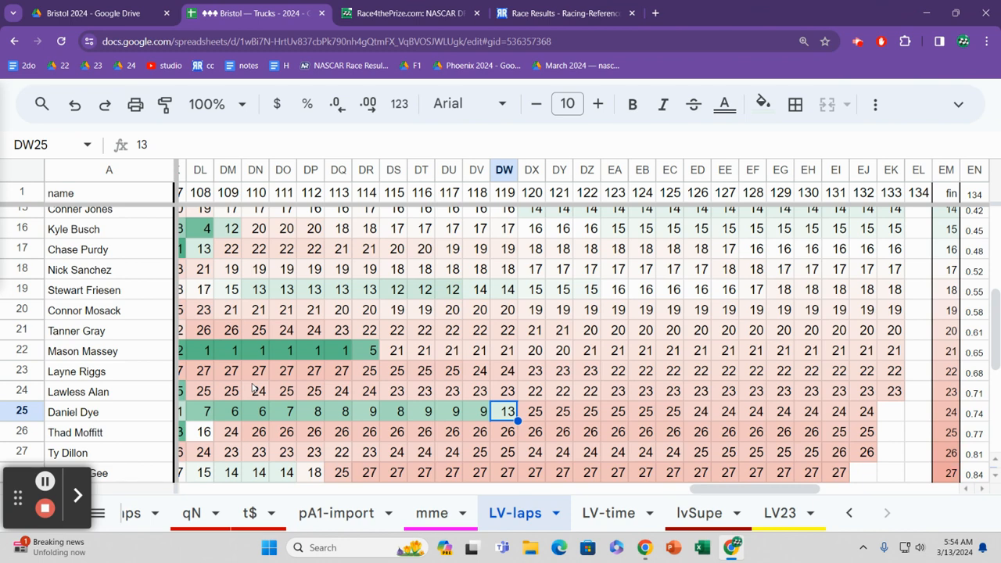
key(Left)
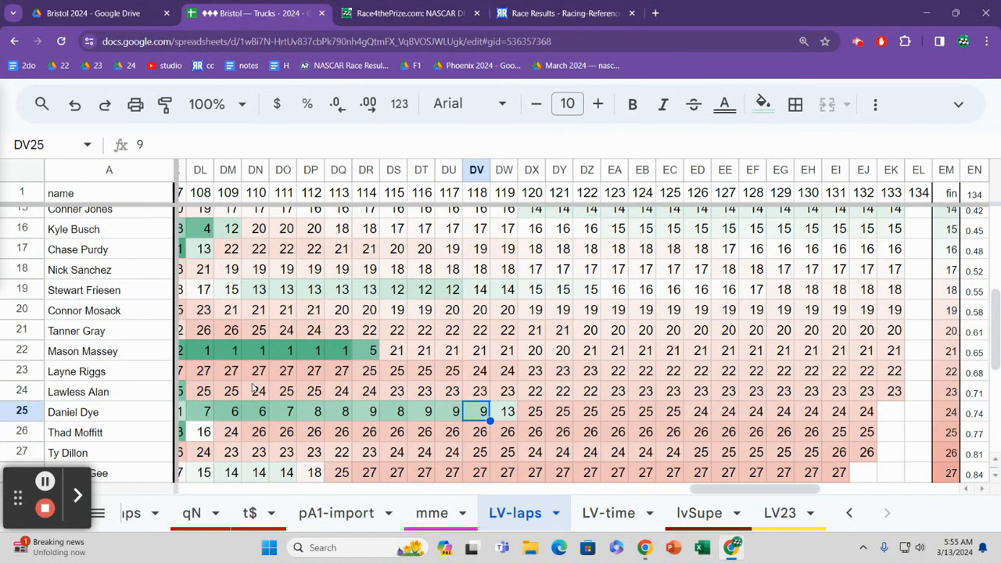
key(Right)
key(Right)
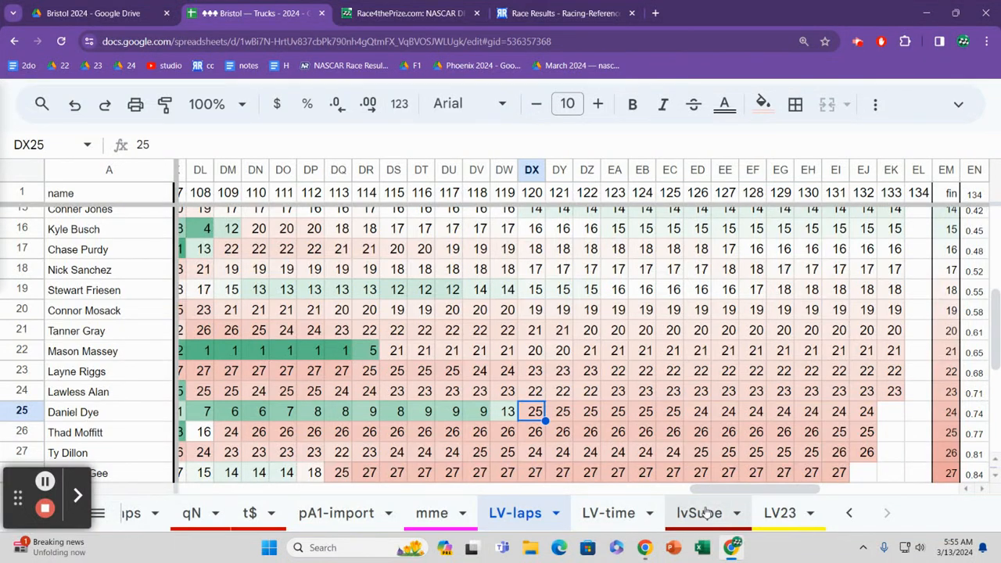
Step: Return to the LV-time sheet, and review the team entries from row 26 to the end of the list
click(621, 519)
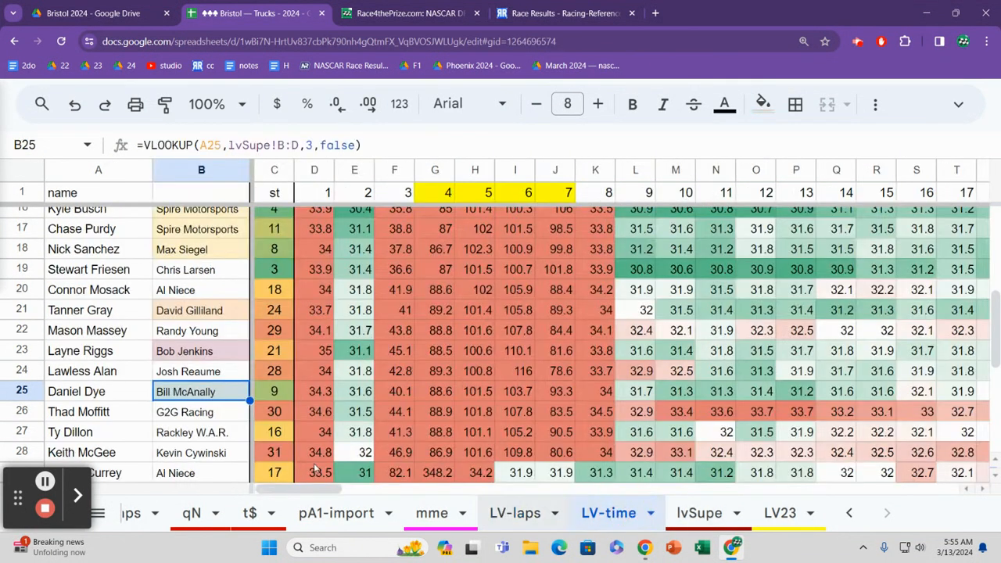
click(198, 403)
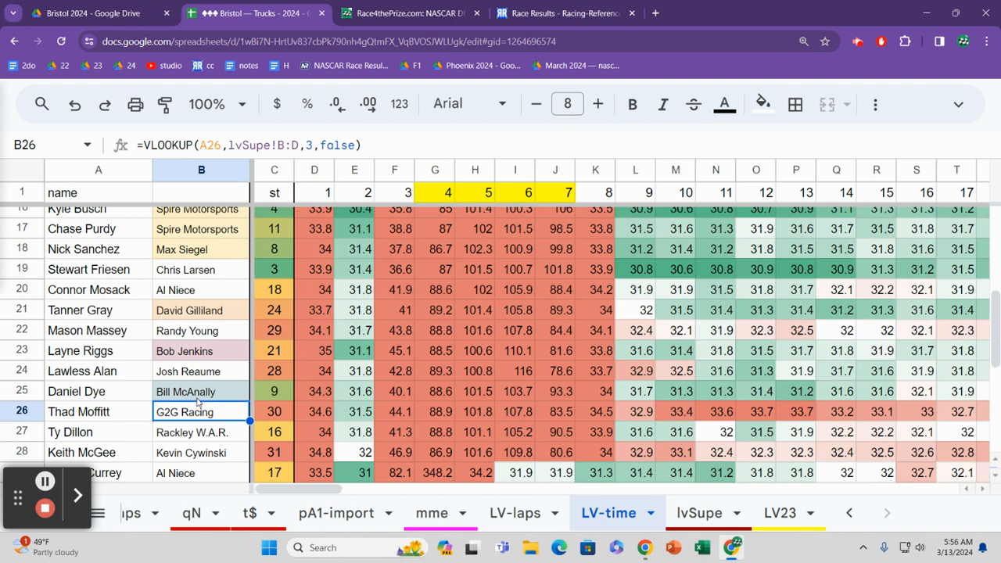
key(Down)
key(Down)
key(Down)
key(Down)
key(Down)
key(Down)
key(Down)
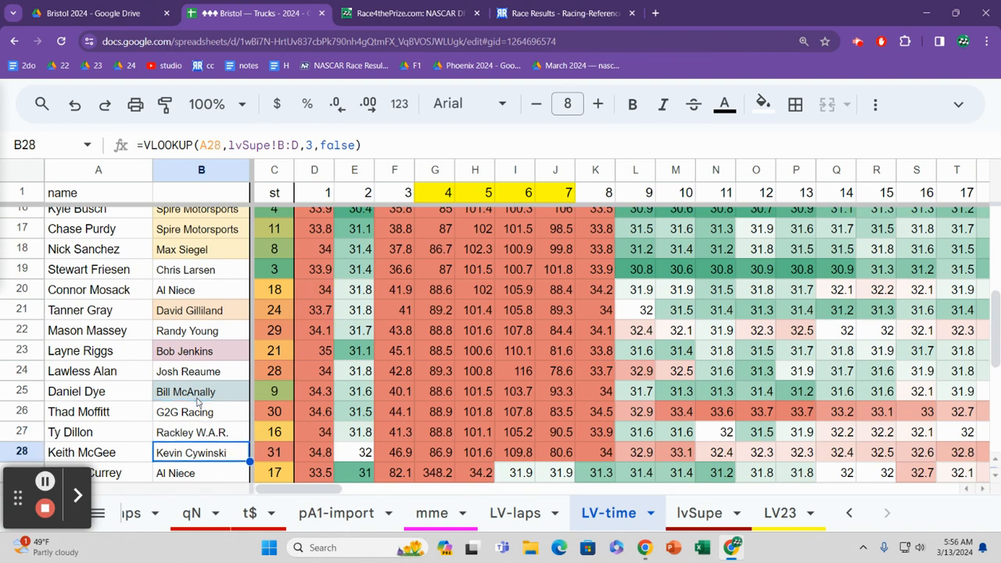
key(Down)
key(Down)
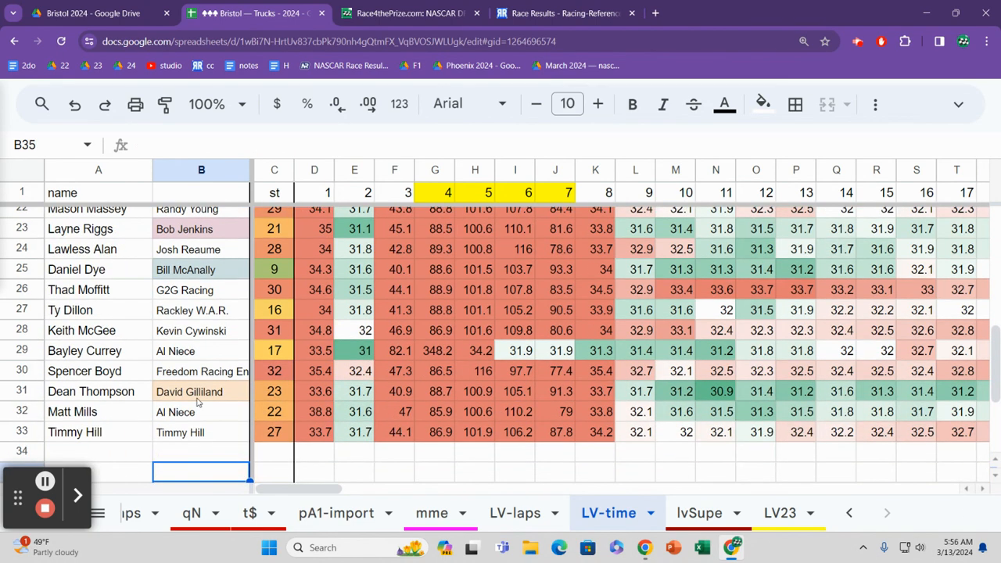
Step: Review the team entries from the end of the list back up to row 26
key(Up)
key(Up)
key(Up)
key(Up)
key(Up)
key(Up)
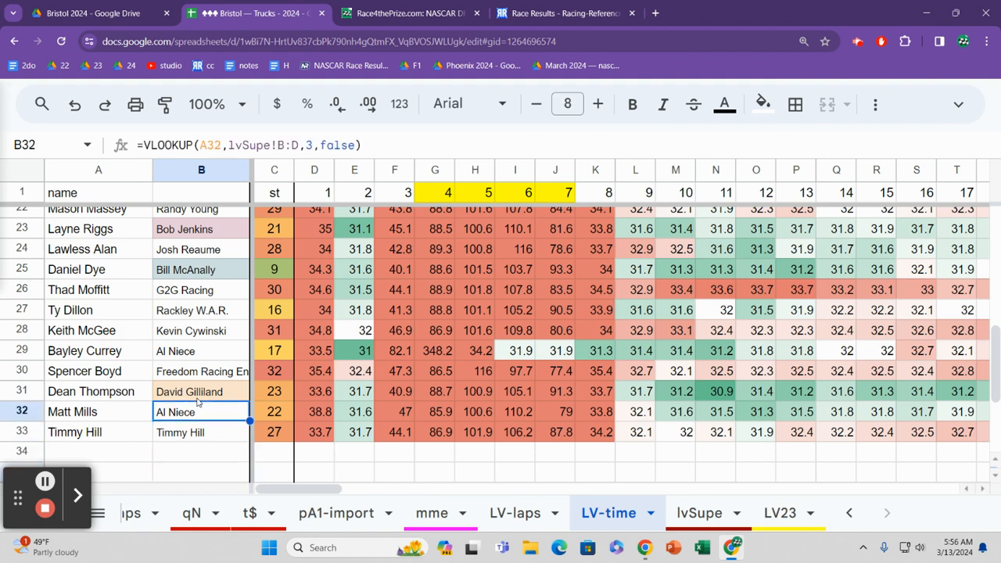
key(Up)
key(Up)
key(Up)
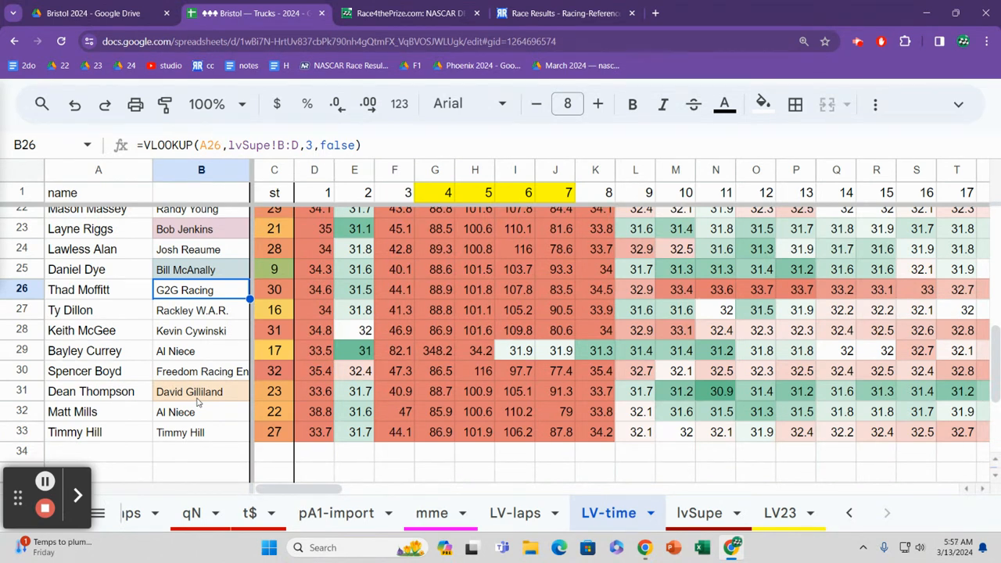
Step: Review the remaining team entries from row 27 down to row 33
key(Down)
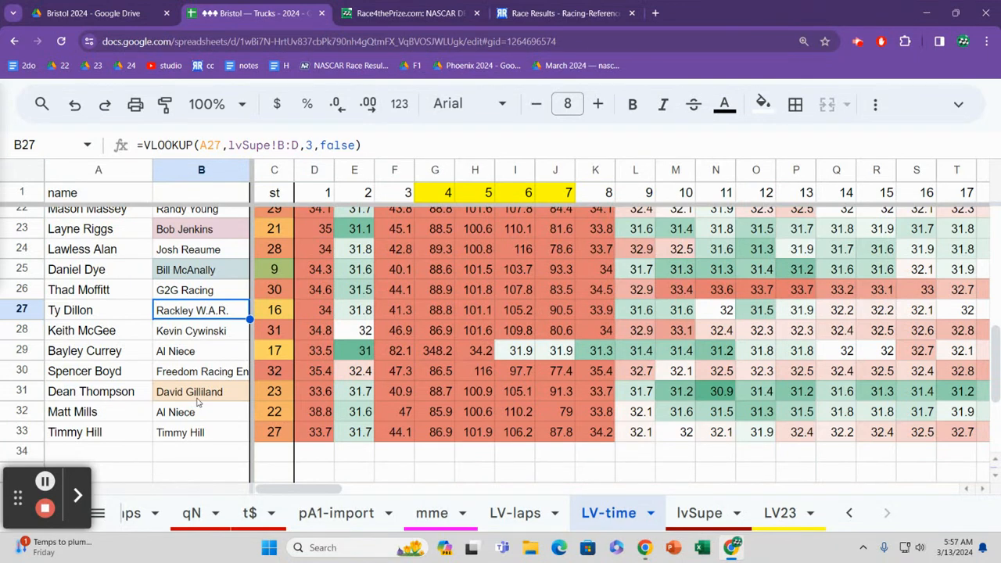
key(Down)
key(Down)
key(Down)
key(Down)
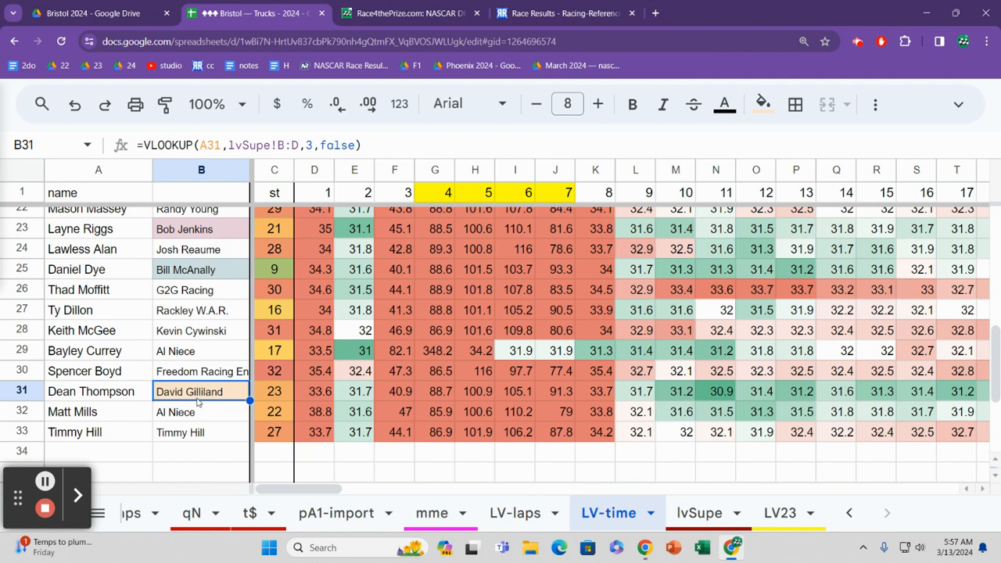
key(Down)
key(Down)
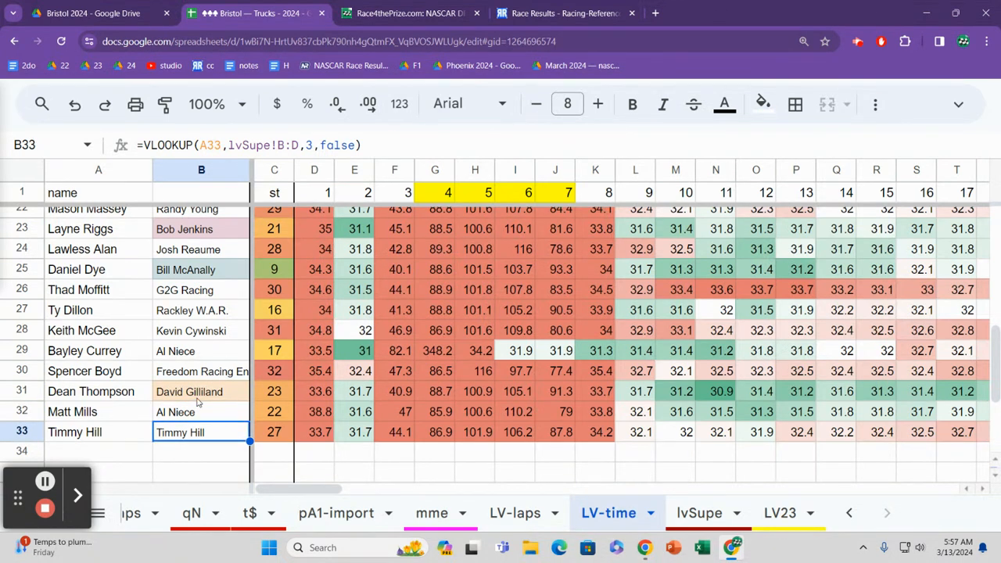
Step: Recheck the team entries from row 33 up to row 25 and back down to row 29
key(Up)
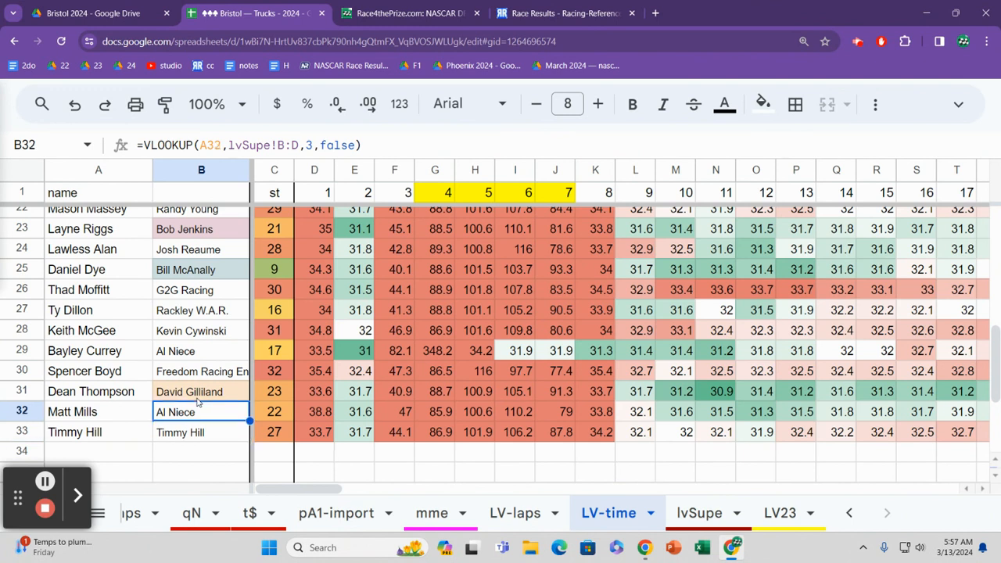
key(Up)
key(Up)
key(Up)
key(Up)
key(Up)
key(Up)
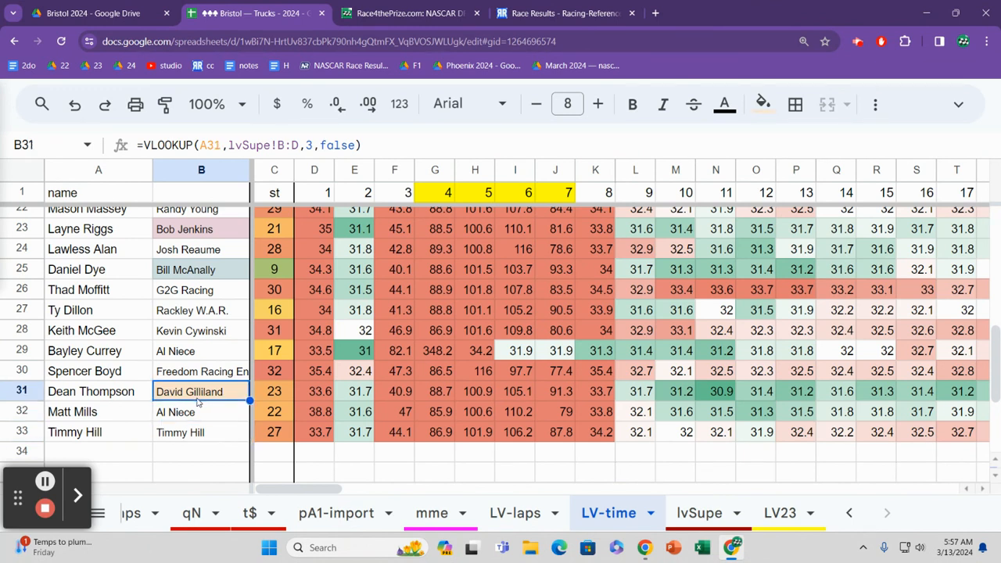
key(Up)
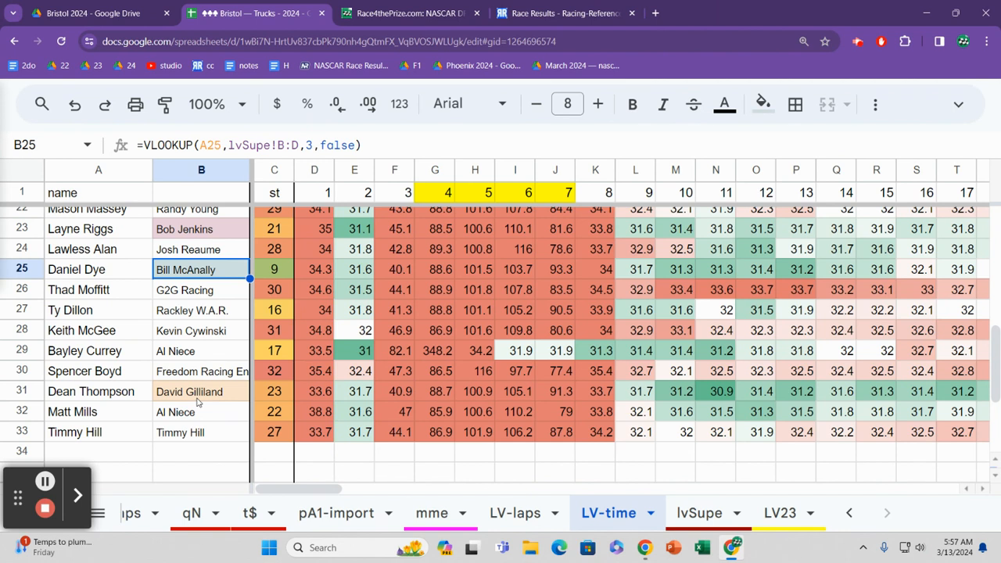
key(Down)
key(Down)
key(Down)
key(Down)
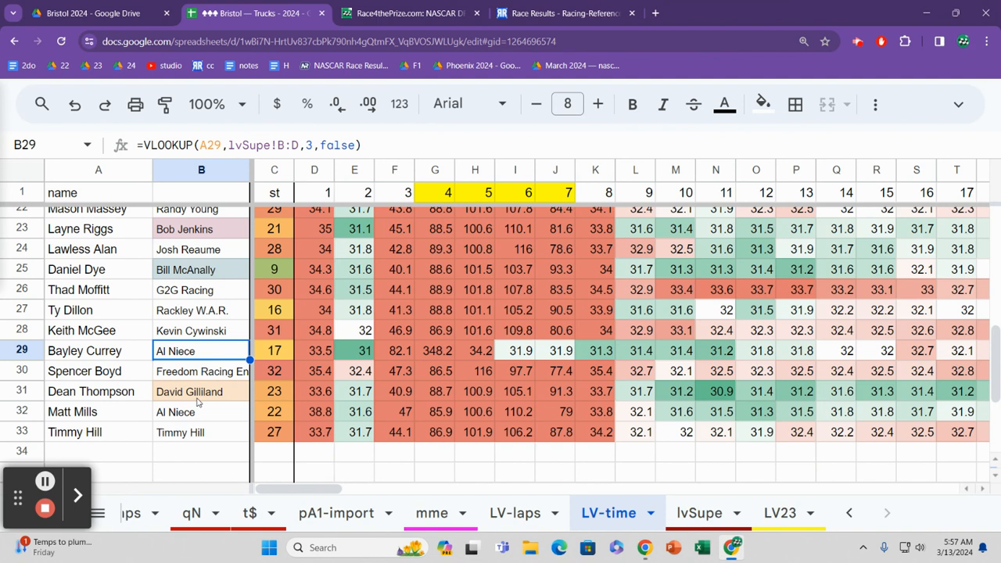
key(Up)
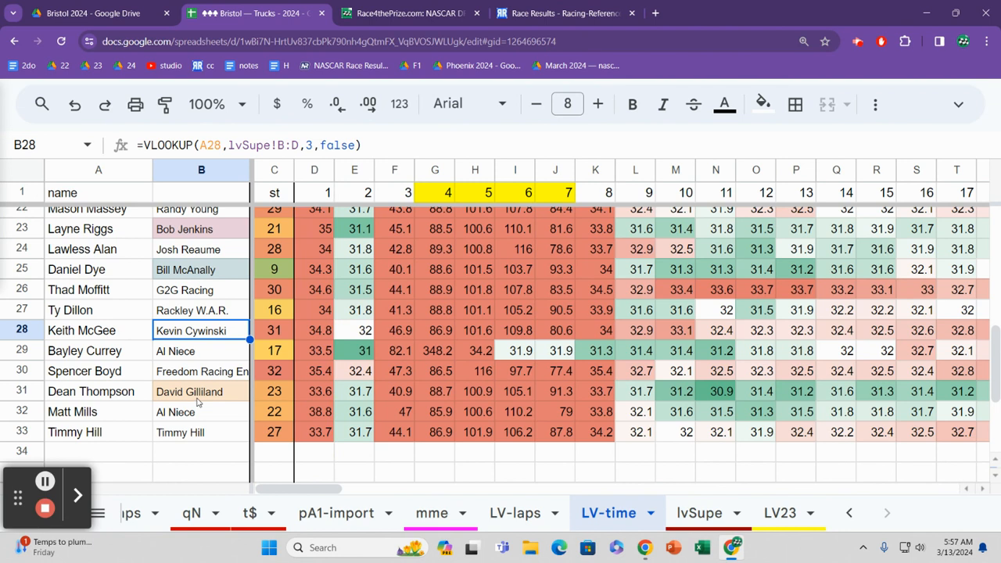
Step: Review row 24's team entry alongside its driver name and starting position
key(Up)
key(Up)
key(Up)
key(Up)
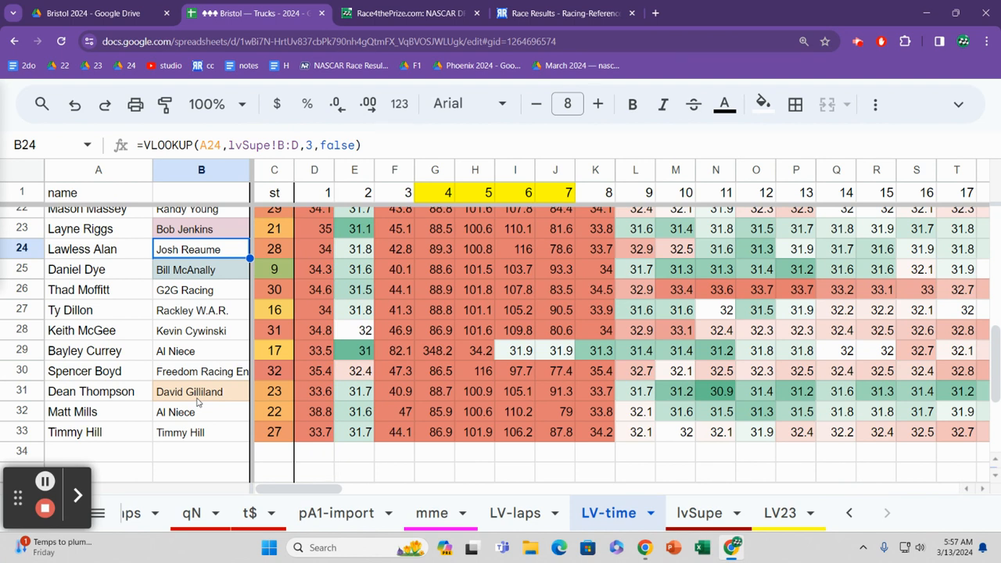
key(Left)
key(Right)
key(Right)
key(Left)
Step: Review the team entries from row 24 down to row 31
key(Down)
key(Down)
key(Down)
key(Down)
key(Down)
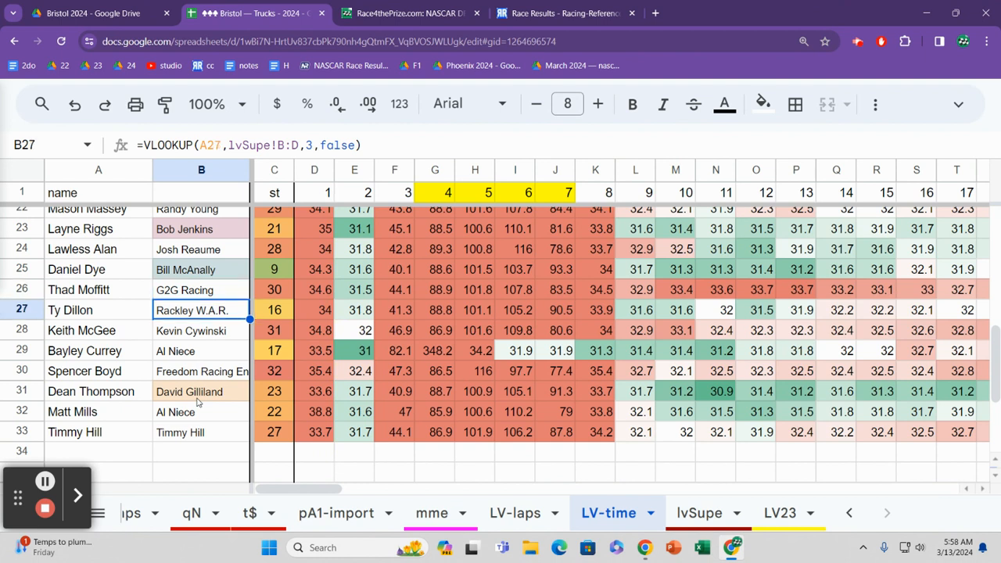
key(Down)
key(Down)
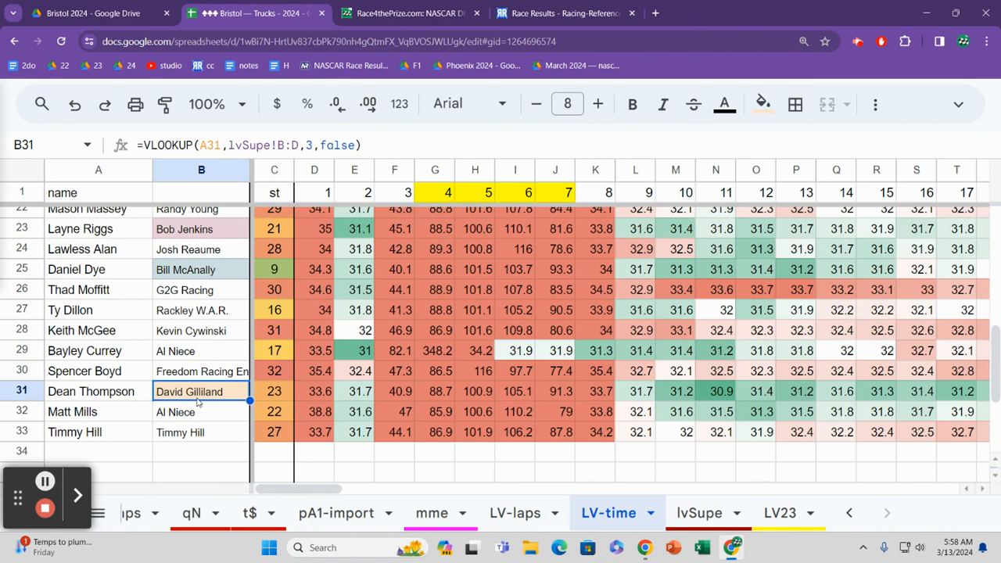
Step: Recheck the team entries from row 31 up to row 22
key(Up)
key(Up)
key(Up)
key(Up)
key(Up)
key(Up)
key(Up)
key(Up)
key(Up)
key(Up)
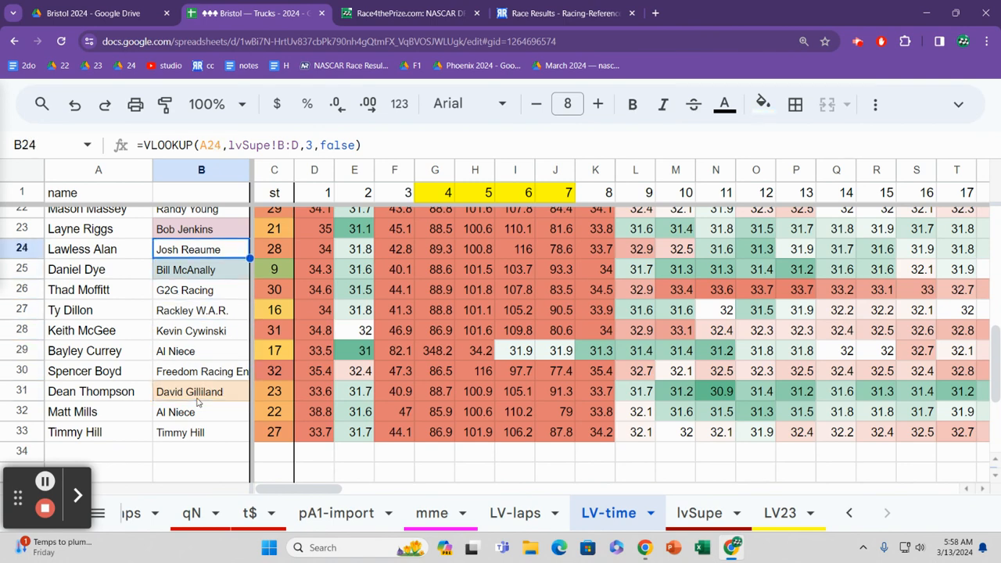
key(Down)
key(Down)
key(Down)
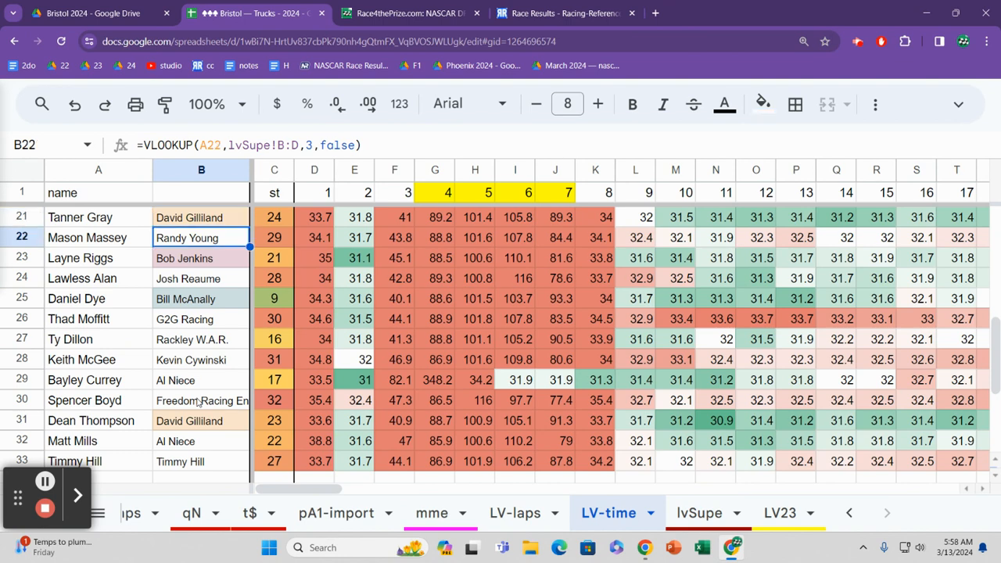
key(Up)
key(Up)
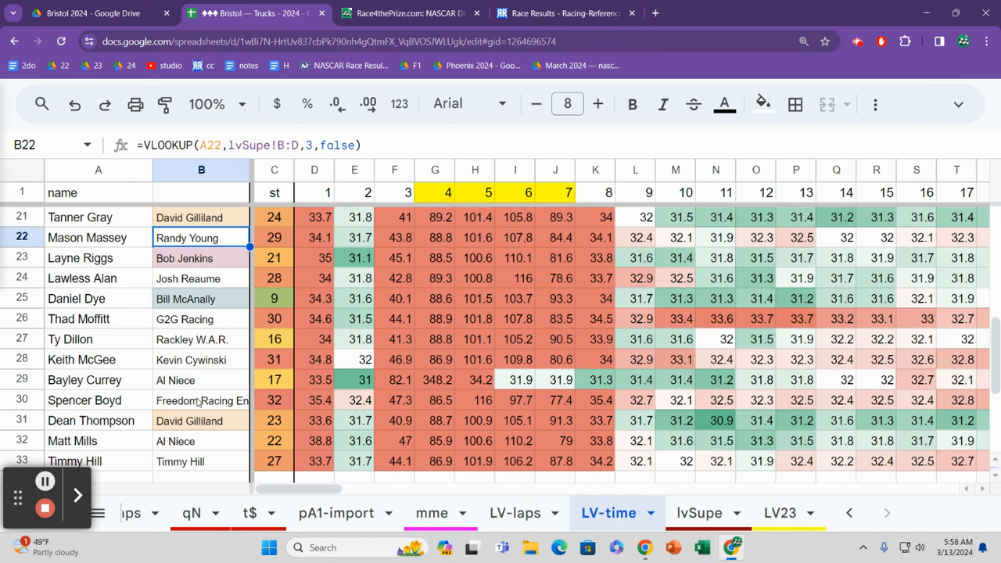
Step: Compare the team entries in rows 22 to 28, ending on row 26
key(Down)
key(Down)
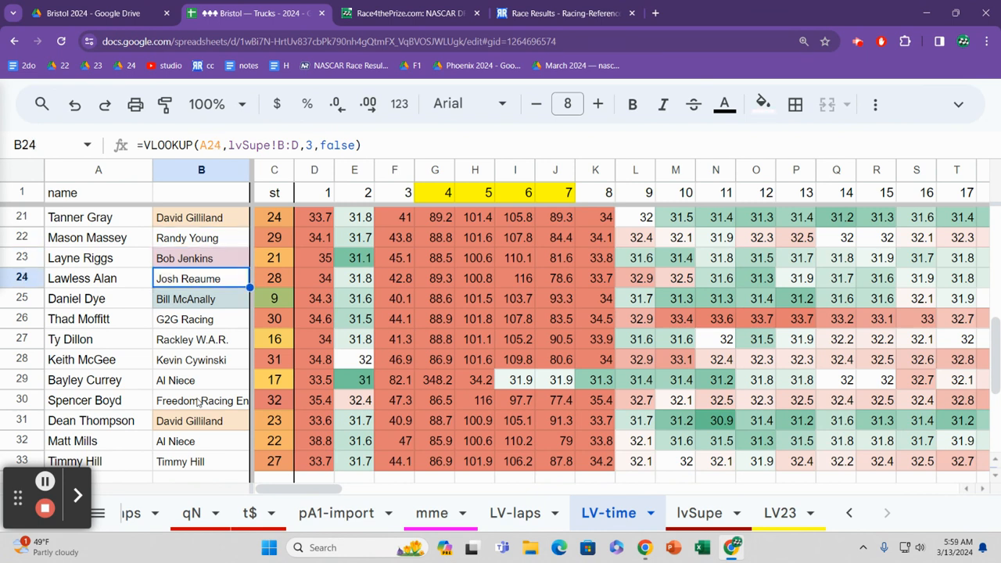
key(Down)
key(Down)
key(Down)
key(Down)
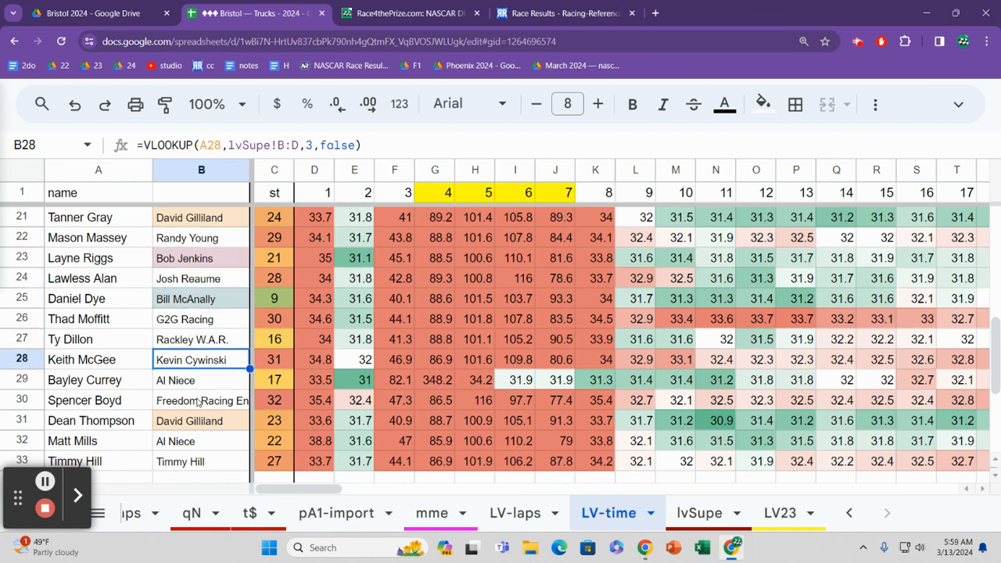
key(Up)
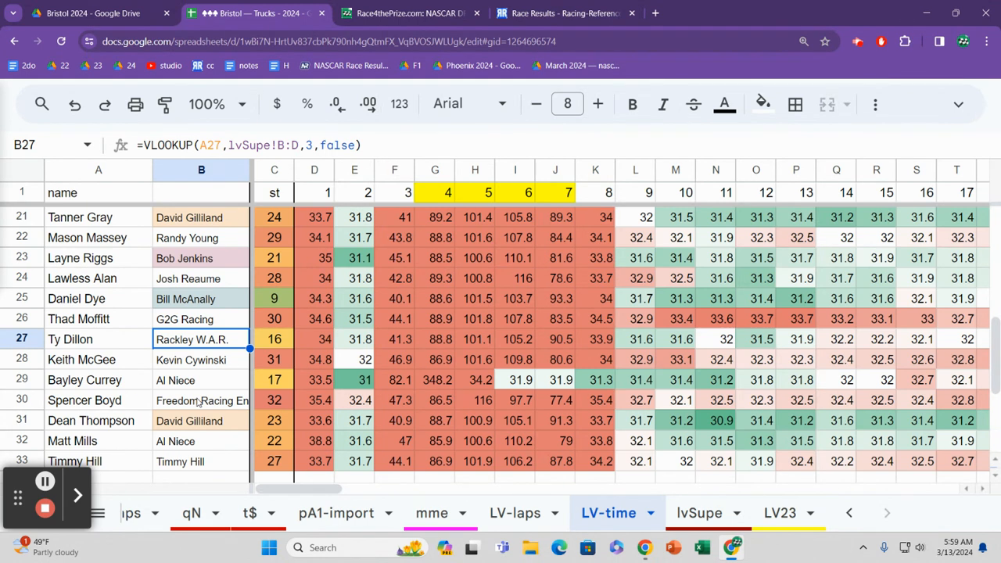
key(Up)
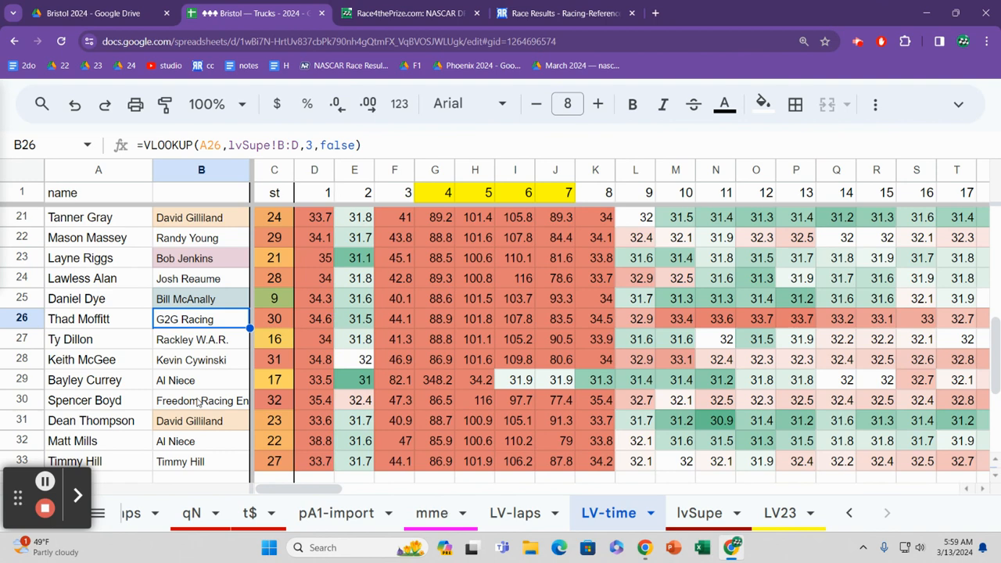
Step: Examine the lap 4 times from row 26 to the top of the list and down to its end
key(Right)
key(Right)
key(Right)
key(Right)
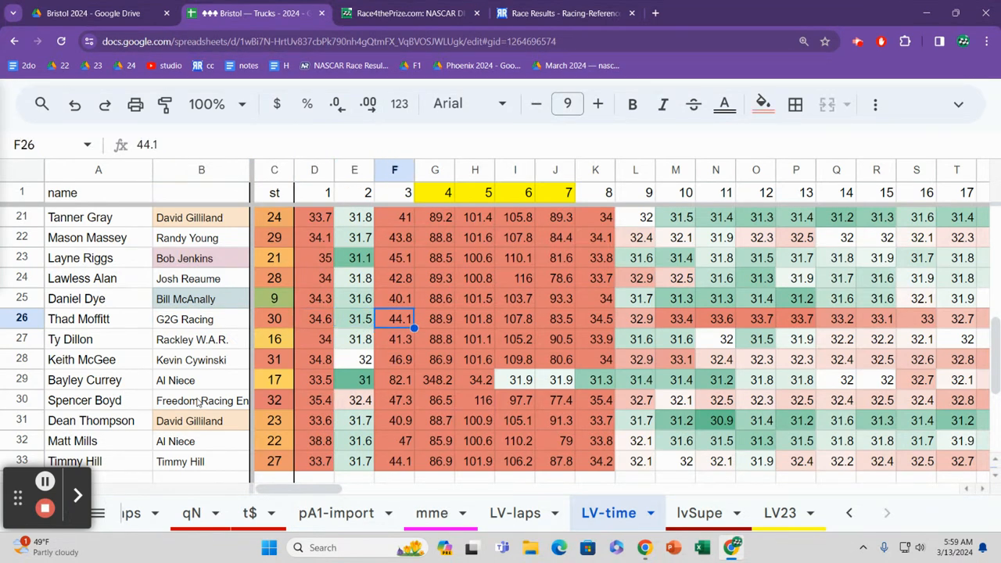
key(Right)
key(ctrl+Up)
key(Down)
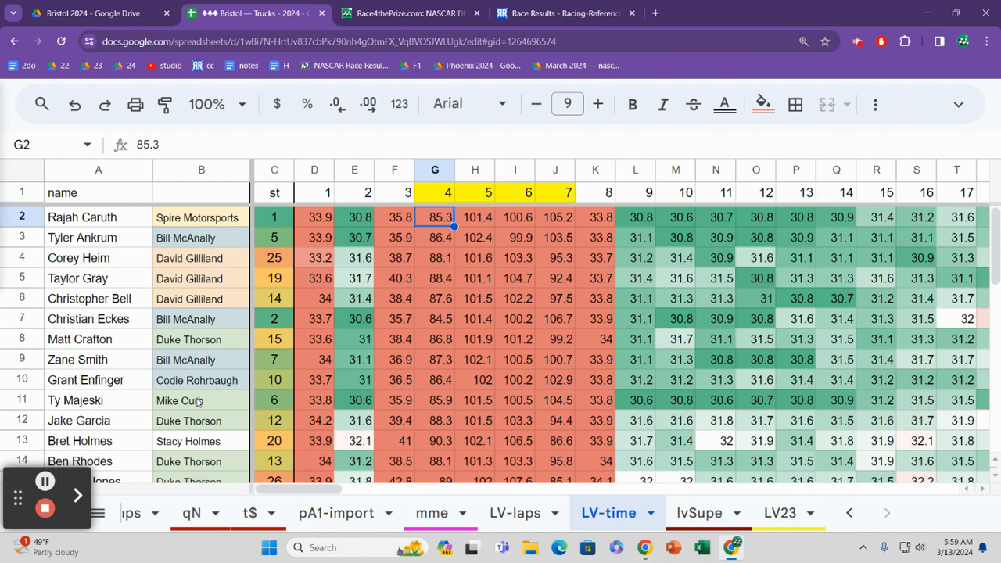
key(ctrl+Down)
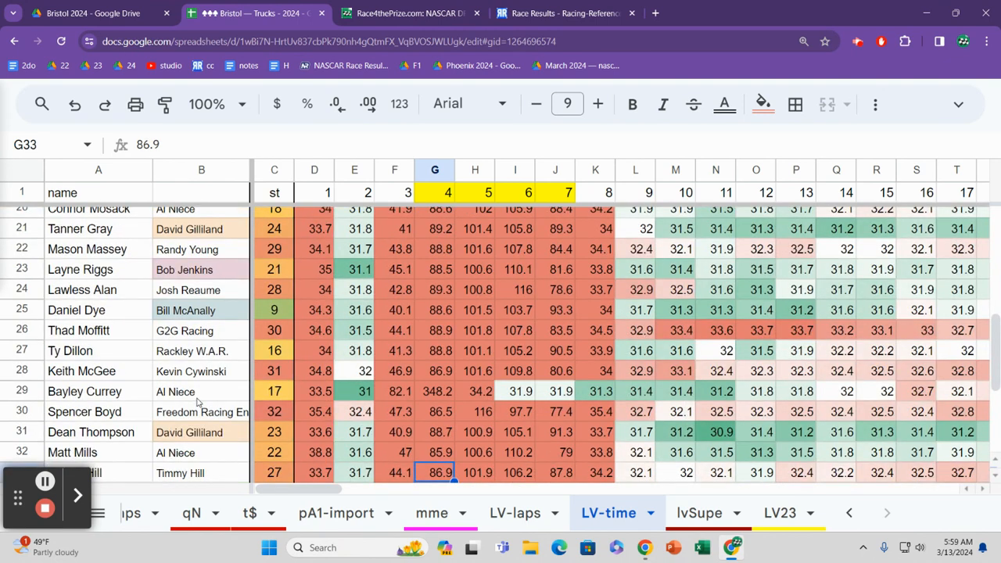
Step: Return to the driver names near the end of the list, and review row 29's team and opening lap times
key(Left)
key(ctrl+Left)
key(Up)
key(Up)
key(Up)
key(Up)
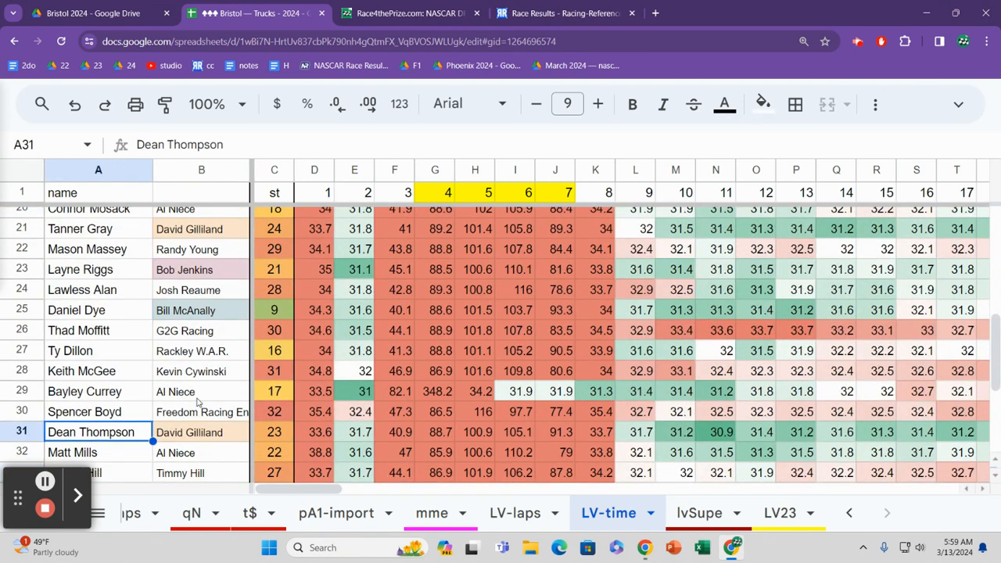
key(Right)
key(Right)
key(Right)
key(Right)
key(Right)
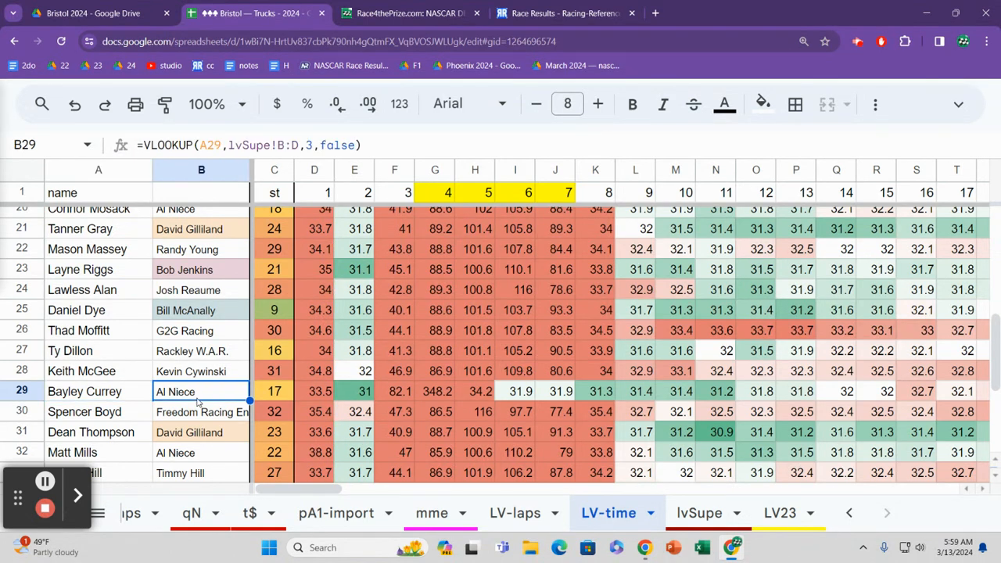
key(Right)
key(Right)
key(Right)
key(Right)
key(Right)
key(Right)
key(Right)
key(Right)
key(Right)
key(Right)
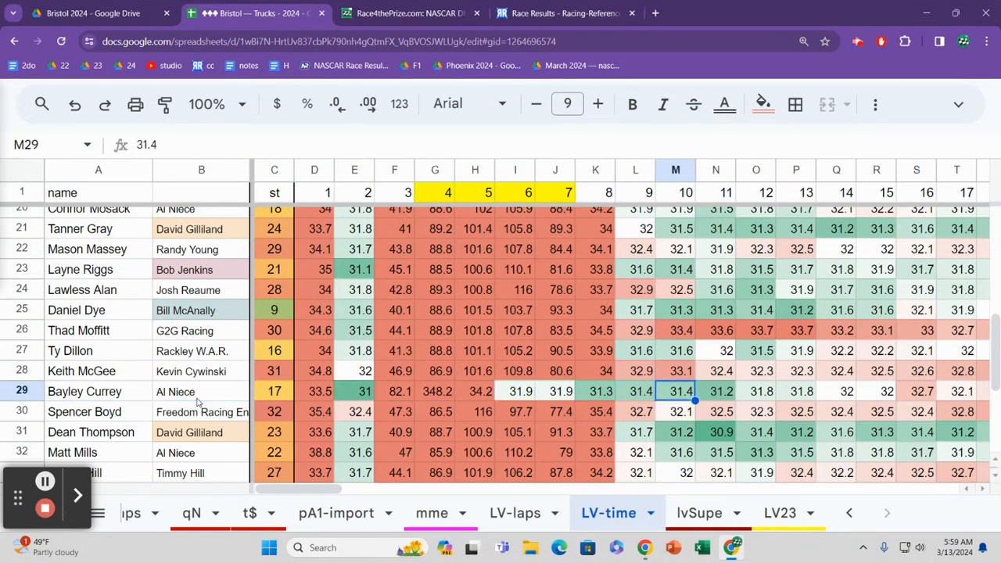
Step: Examine row 29's closing lap times, average position, average lap time and rank
key(ctrl+Right)
key(Right)
key(Right)
key(Right)
key(Right)
key(Right)
key(Right)
key(Right)
key(Right)
key(Right)
key(Right)
key(Right)
key(Right)
key(Right)
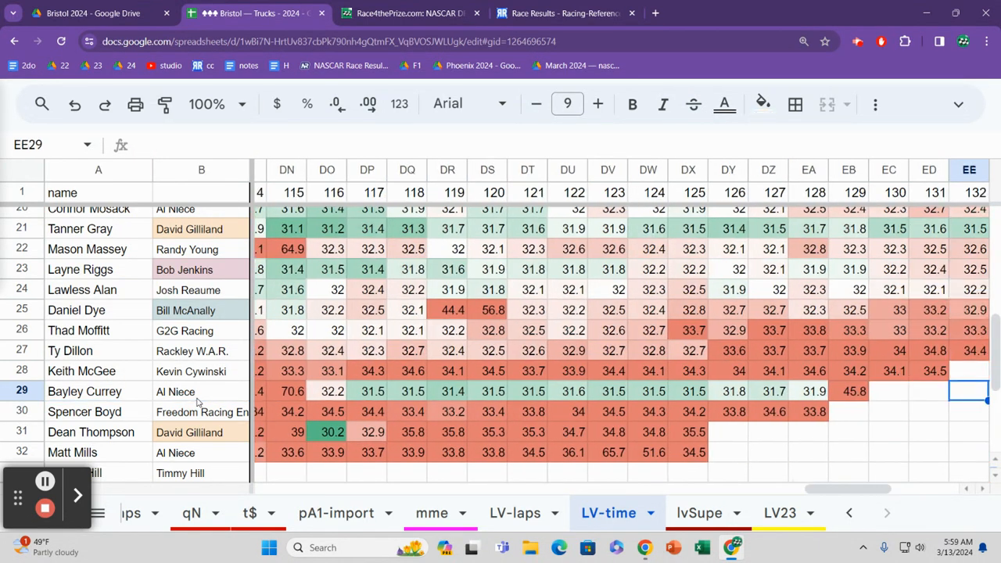
key(Left)
key(Left)
key(Left)
key(Left)
key(Left)
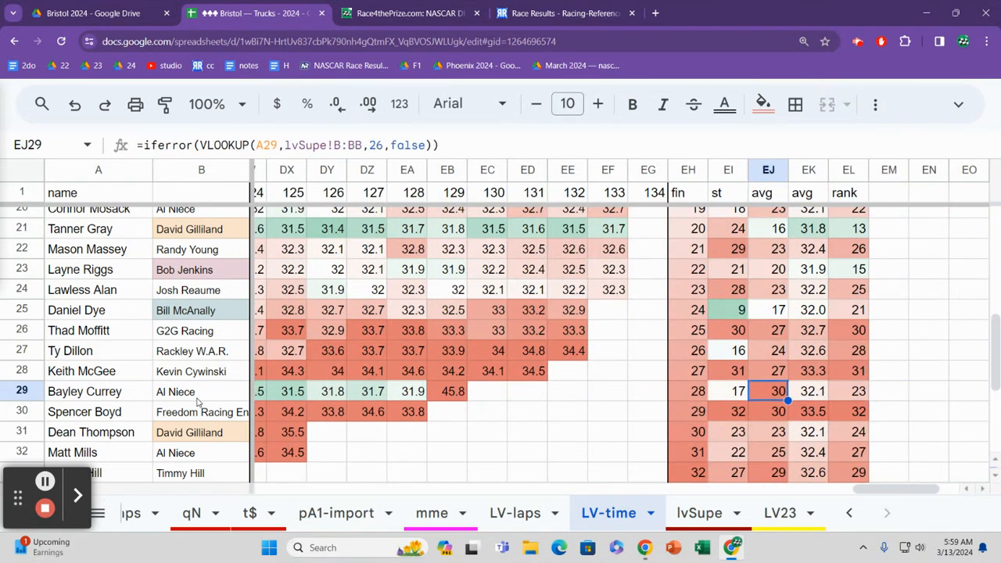
key(Right)
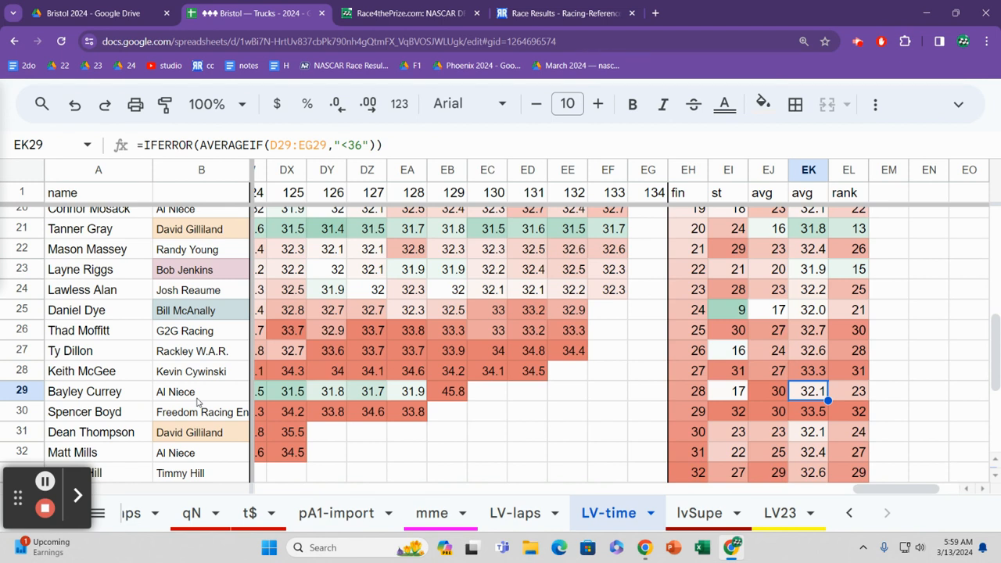
key(Right)
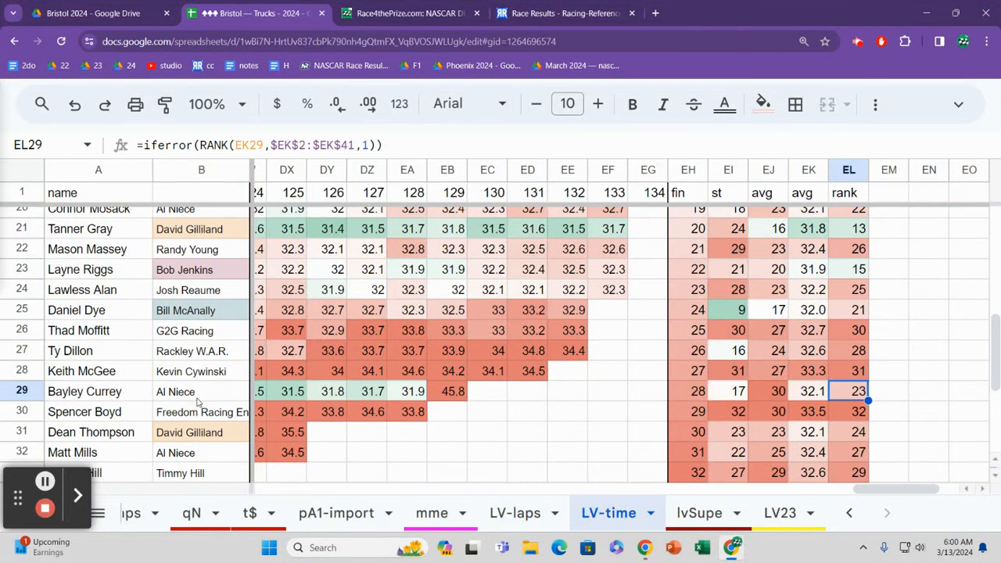
Step: Compare row 29's lap-time rank with neighbouring rows, and check row 32's average lap time and rank
key(Up)
key(Up)
key(Up)
key(Down)
key(Down)
key(Down)
key(Down)
key(Down)
key(Down)
key(Left)
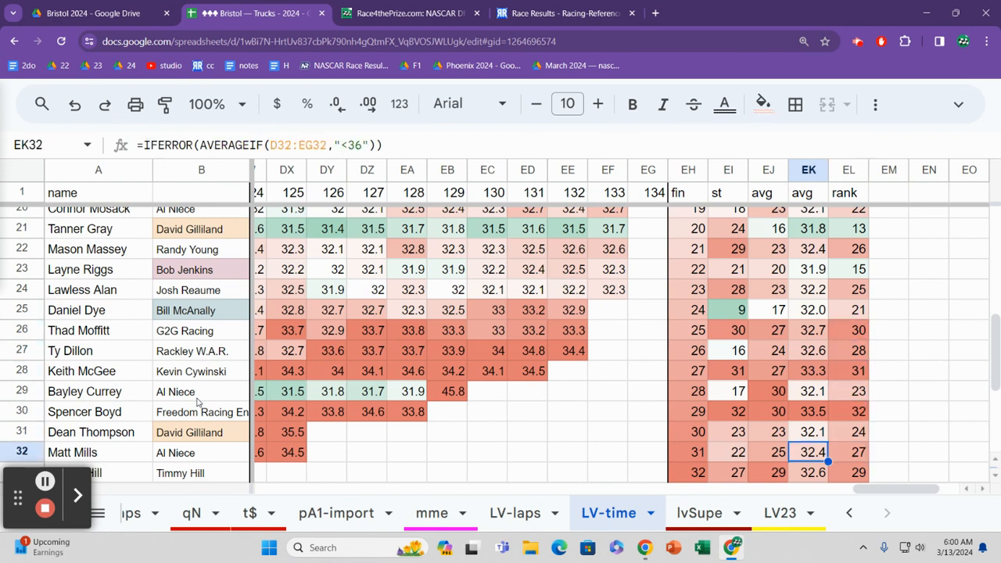
key(Right)
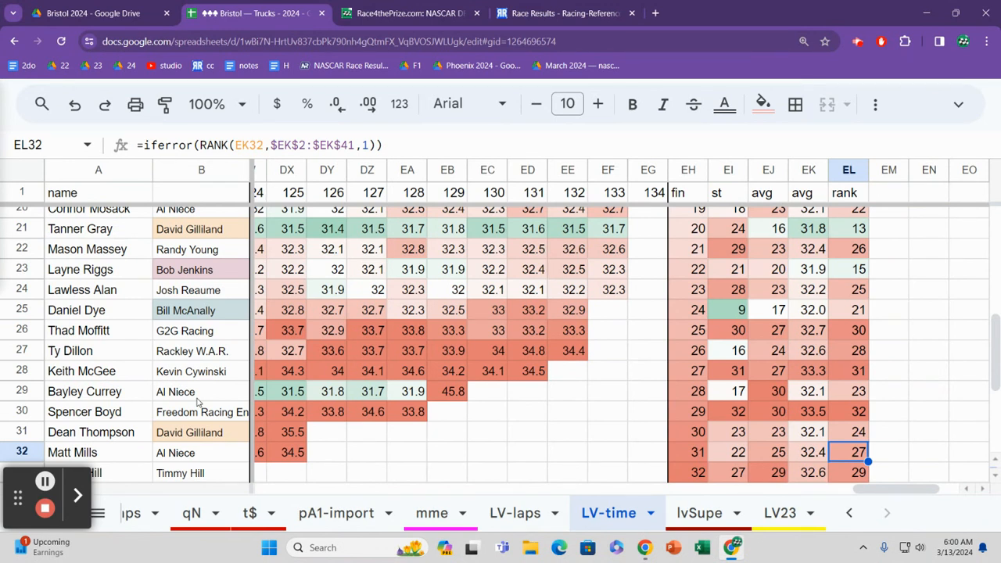
Step: Compare the average lap times and ranks in rows 24 to 26
key(Up)
key(Up)
key(Up)
key(Up)
key(Up)
key(Up)
key(Up)
key(Up)
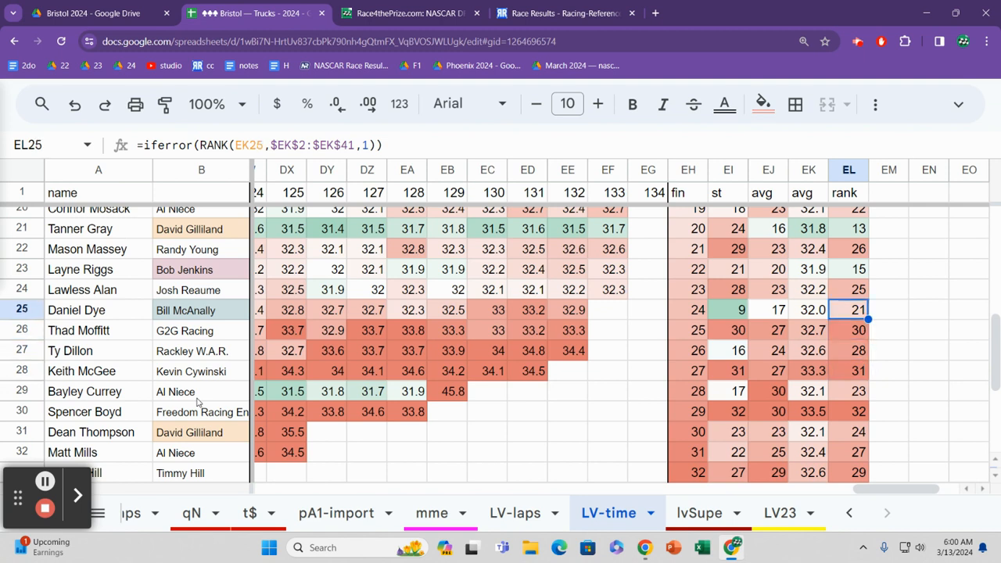
key(Left)
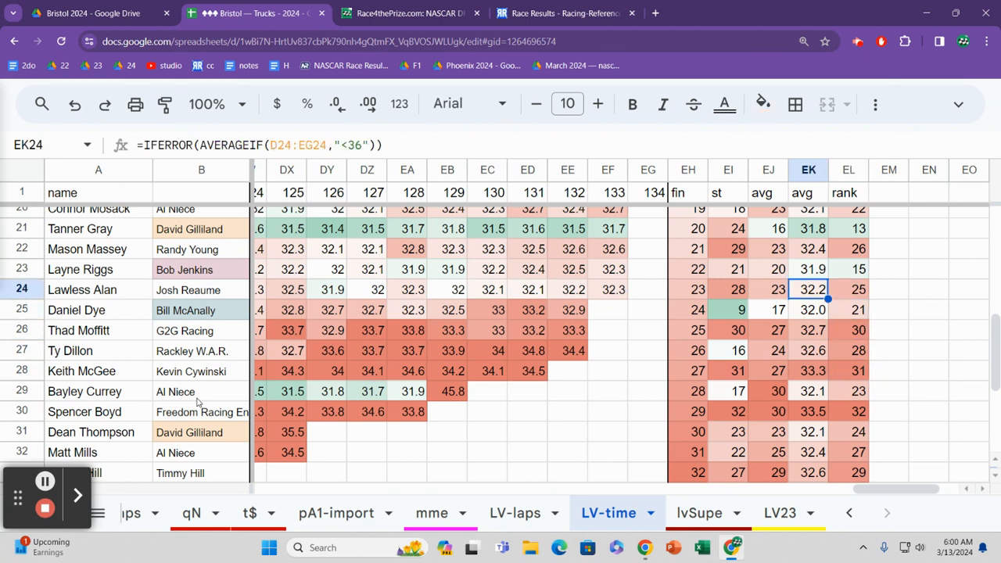
key(Right)
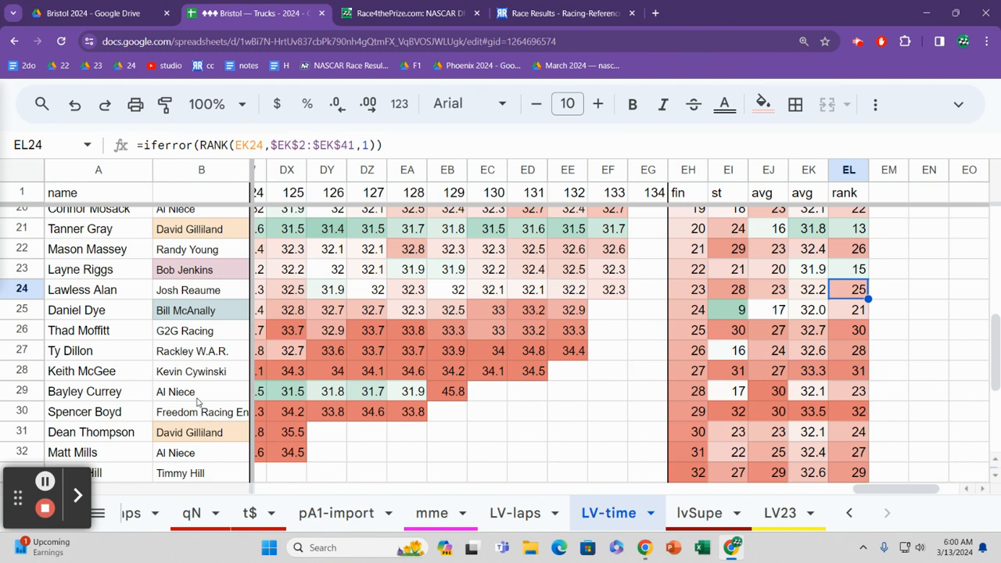
key(Down)
key(Down)
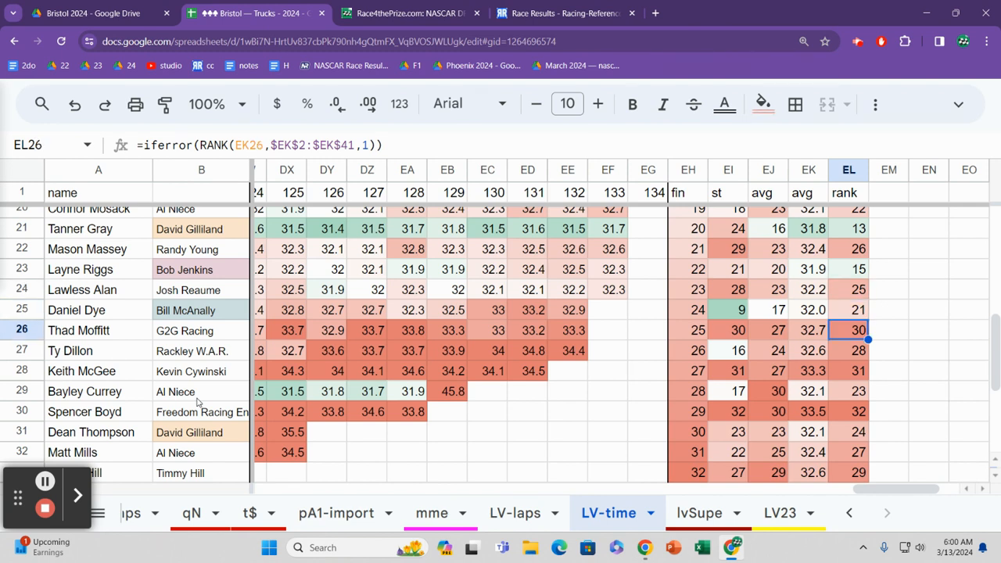
Step: Check the closing lap times from laps 130 to 132 in rows 26 to 29
key(Left)
key(Left)
key(Left)
key(Left)
key(Left)
key(Left)
key(Left)
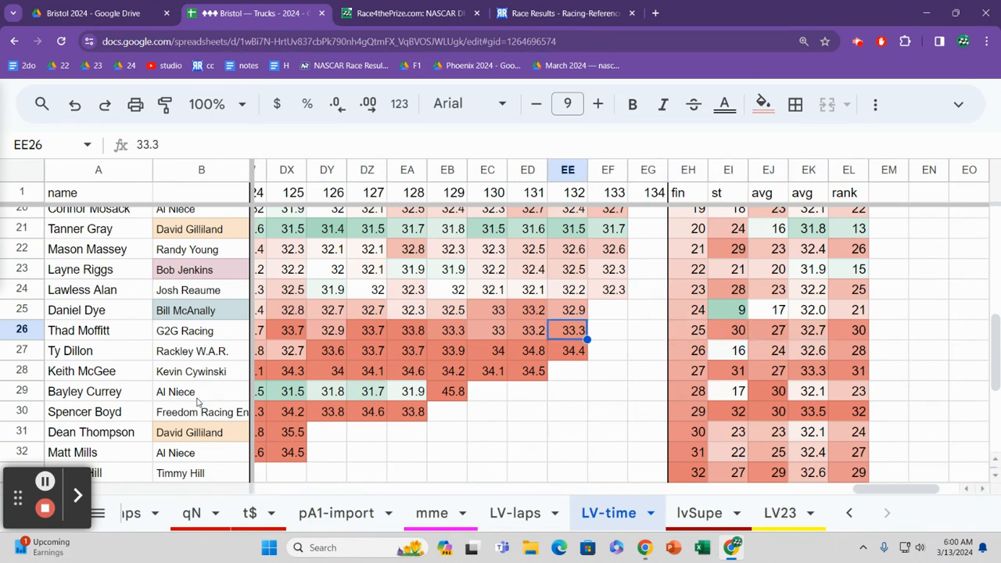
key(Down)
key(Down)
key(Left)
key(Left)
key(Down)
key(Right)
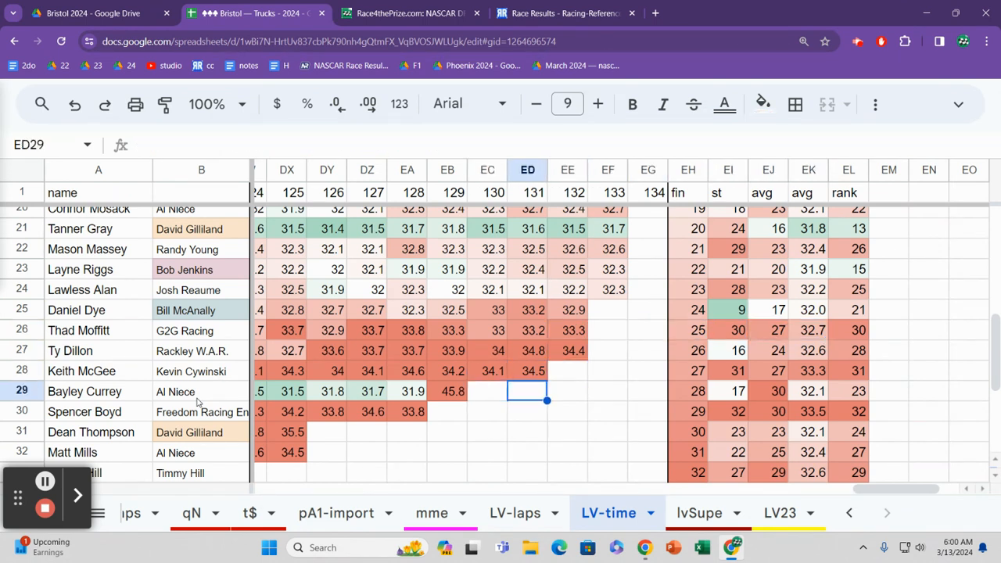
Step: Check row 24's lap 133 time, and compare the average lap times down to row 27
key(Up)
key(Up)
key(Up)
key(Up)
key(Up)
key(Right)
key(Right)
key(Right)
key(Right)
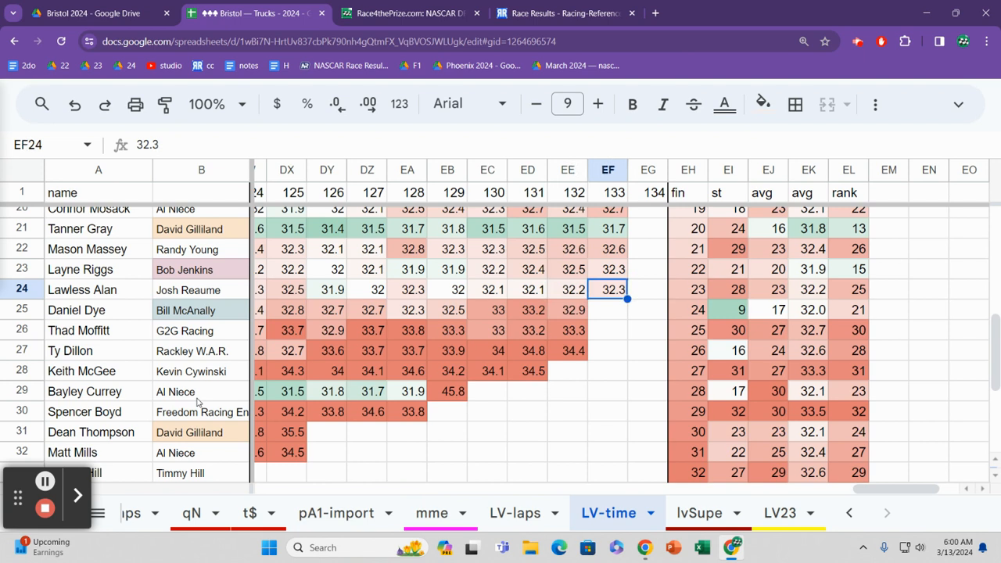
key(Right)
key(Right)
key(Right)
key(Down)
key(Down)
key(Down)
key(Down)
key(Down)
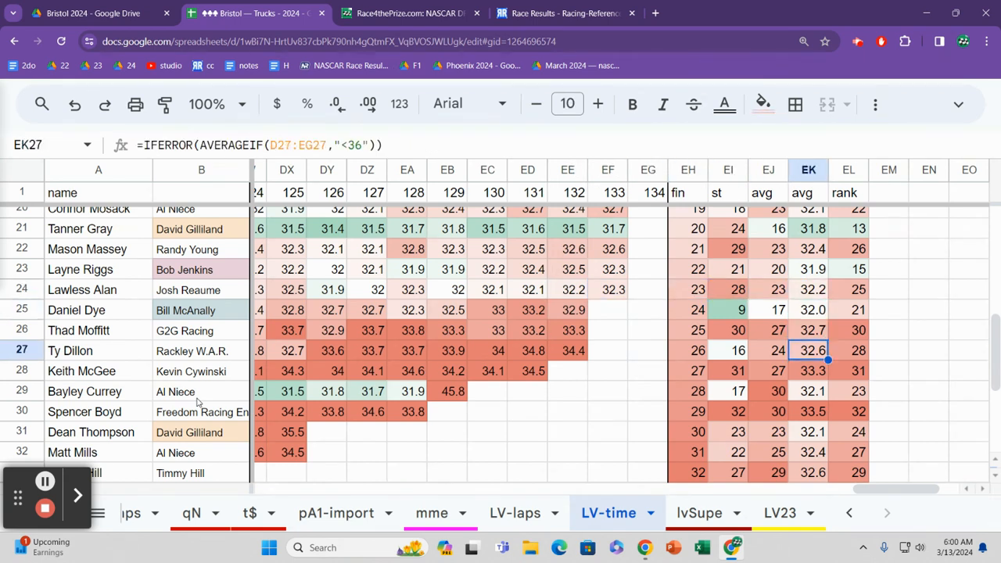
Step: Compare the average lap times in rows 26 up to 22
key(Up)
key(Up)
key(Up)
key(Up)
key(Up)
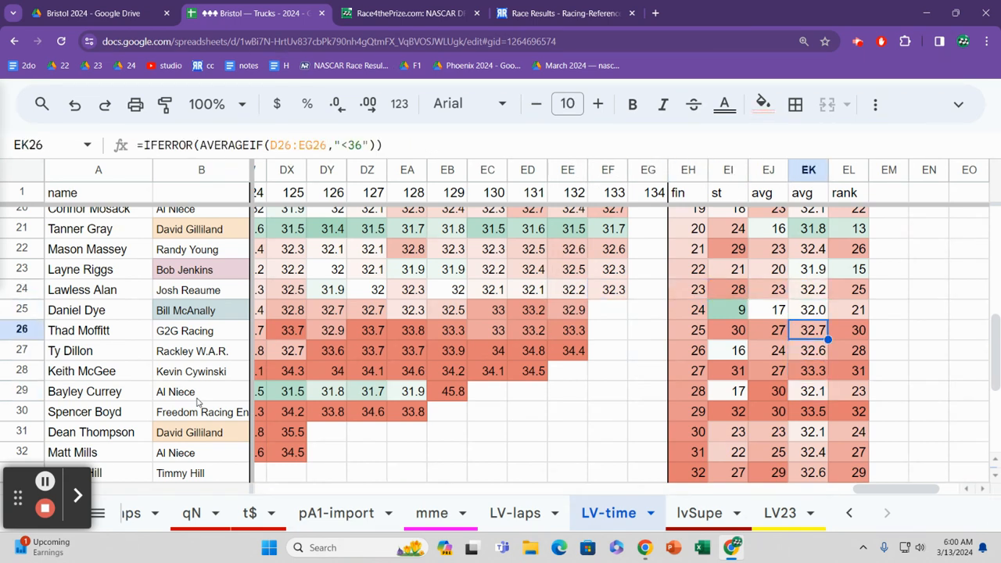
key(Up)
key(Up)
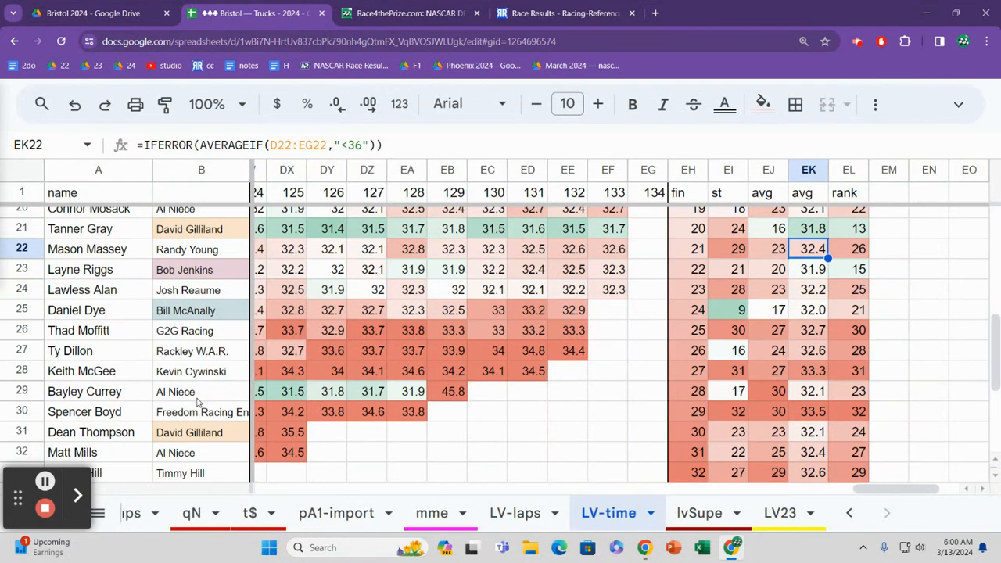
Step: Check row 22's lap-time rank and its lap 133 time
key(Right)
key(Left)
key(Left)
key(Left)
key(Left)
key(Left)
key(Left)
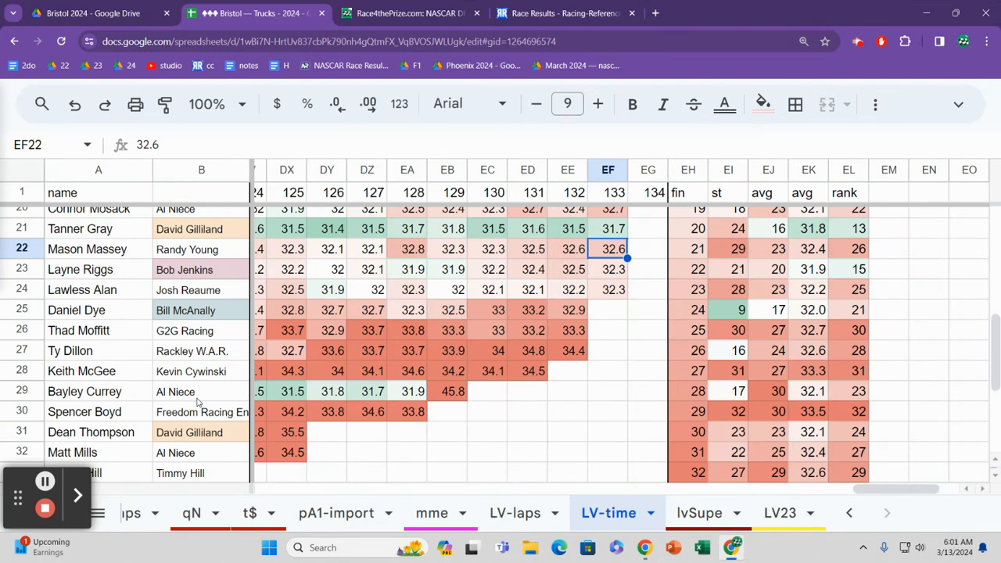
Step: Trace row 29's lap times backwards from the closing laps to lap 103
key(Down)
key(Down)
key(Down)
key(Down)
key(Down)
key(Down)
key(Down)
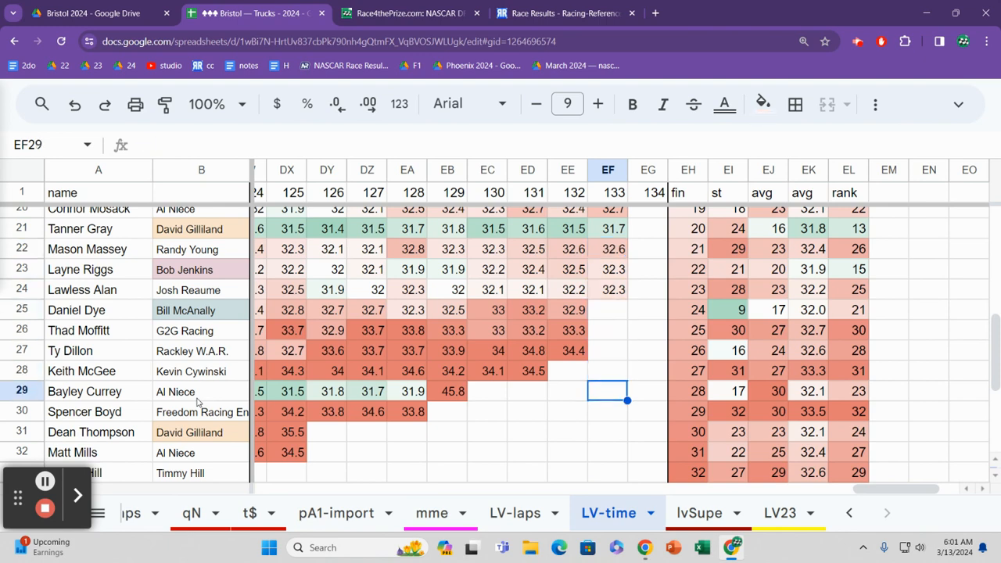
key(Left)
key(Left)
key(Left)
key(Left)
key(Left)
key(Left)
key(Left)
key(Left)
key(Left)
key(Left)
key(Left)
key(Left)
key(Left)
key(Left)
key(Left)
key(Left)
key(Left)
key(Left)
key(Left)
key(Left)
key(Left)
key(Left)
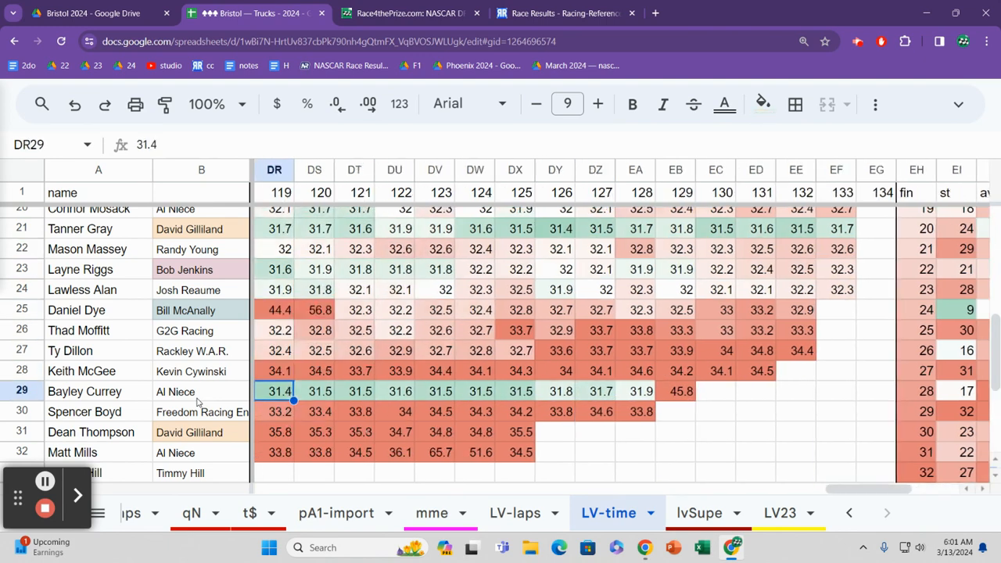
key(Left)
key(Left)
key(Left)
key(Left)
key(Left)
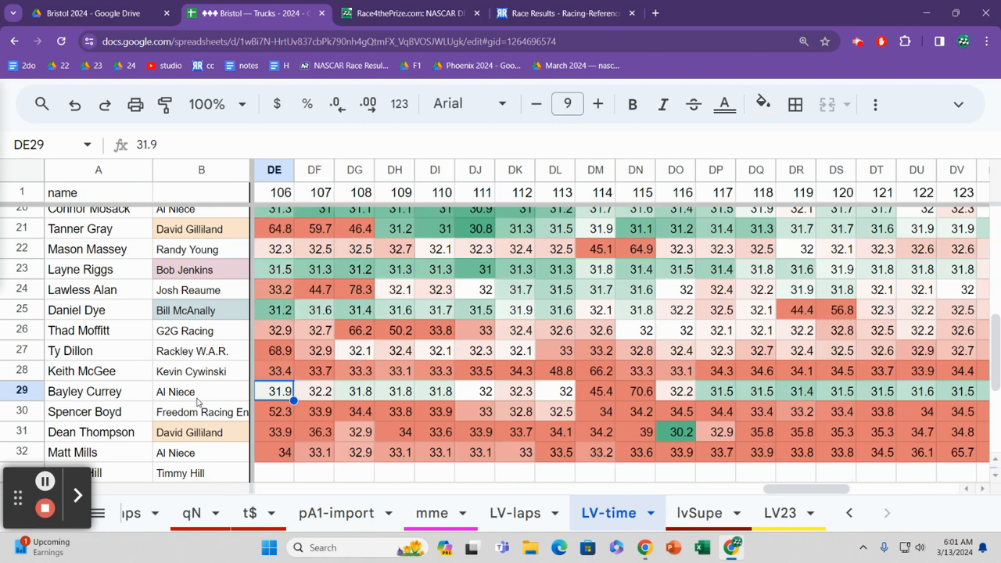
Step: Open the LV-laps sheet and trace row 25's running positions back from lap 119 to lap 22
click(536, 514)
key(Left)
key(Left)
key(Left)
key(Left)
key(Left)
key(Left)
key(Left)
key(Left)
key(Left)
key(Left)
key(Left)
key(Left)
key(Left)
key(Left)
key(Left)
key(Left)
key(Left)
key(Left)
key(Left)
key(Left)
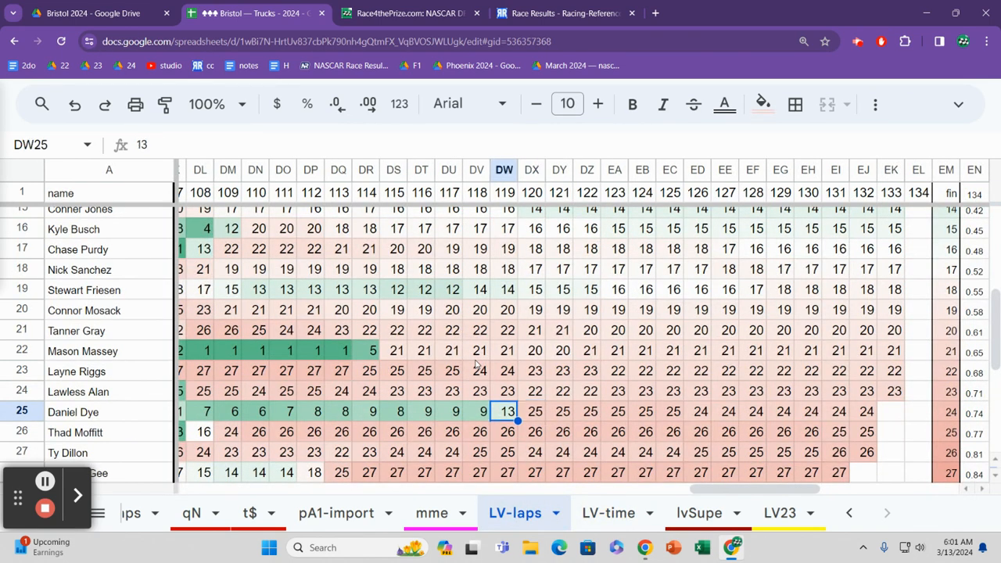
key(Left)
key(Left)
key(Left)
key(Left)
key(Left)
key(Left)
key(Left)
key(Left)
key(Left)
key(Left)
key(Left)
key(Left)
key(Left)
key(Left)
key(Left)
key(Left)
key(Left)
key(Left)
key(Left)
key(Left)
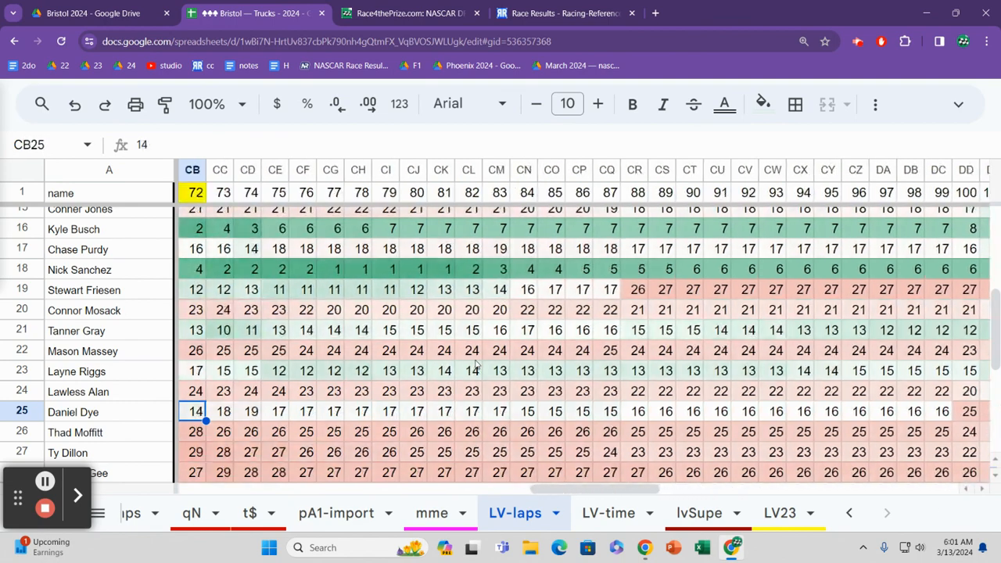
key(Left)
key(Left)
key(Left)
key(Left)
key(Left)
Step: Compare the running positions from lap 22 onward in rows 26 to 33
key(Down)
key(Down)
key(Down)
key(Down)
key(Down)
key(Down)
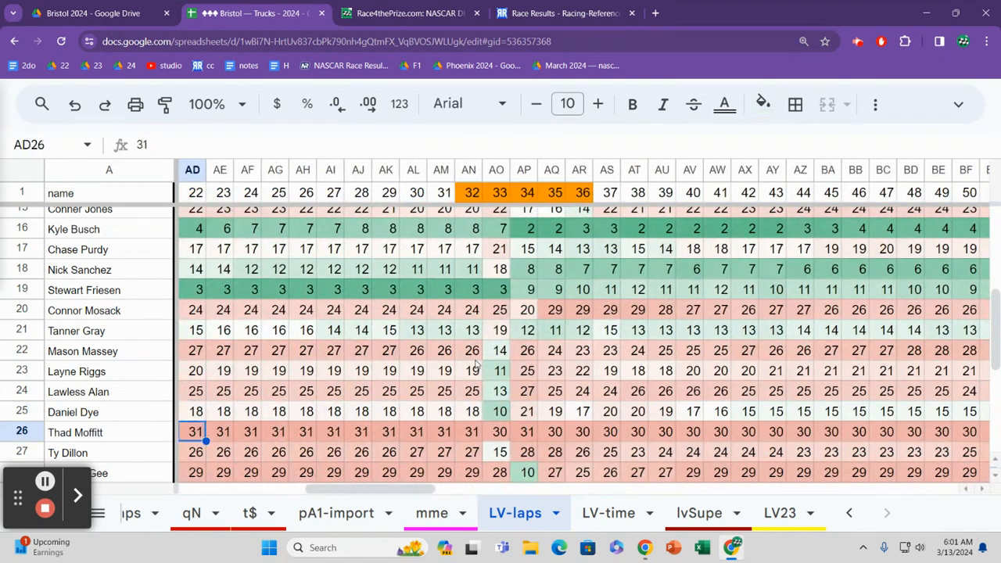
key(Down)
key(Down)
key(Down)
key(Down)
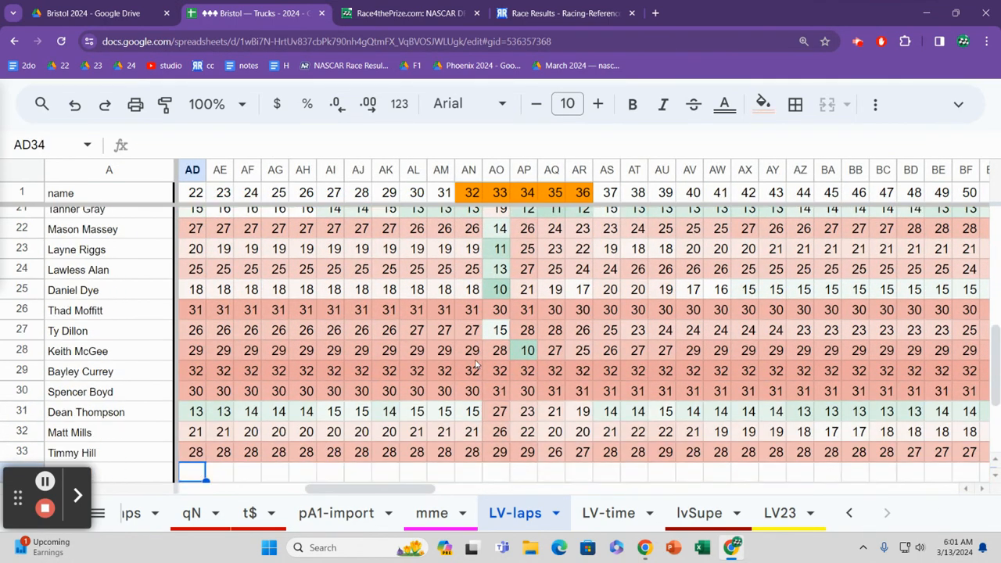
key(Up)
key(Up)
key(Up)
key(Up)
key(Up)
key(Up)
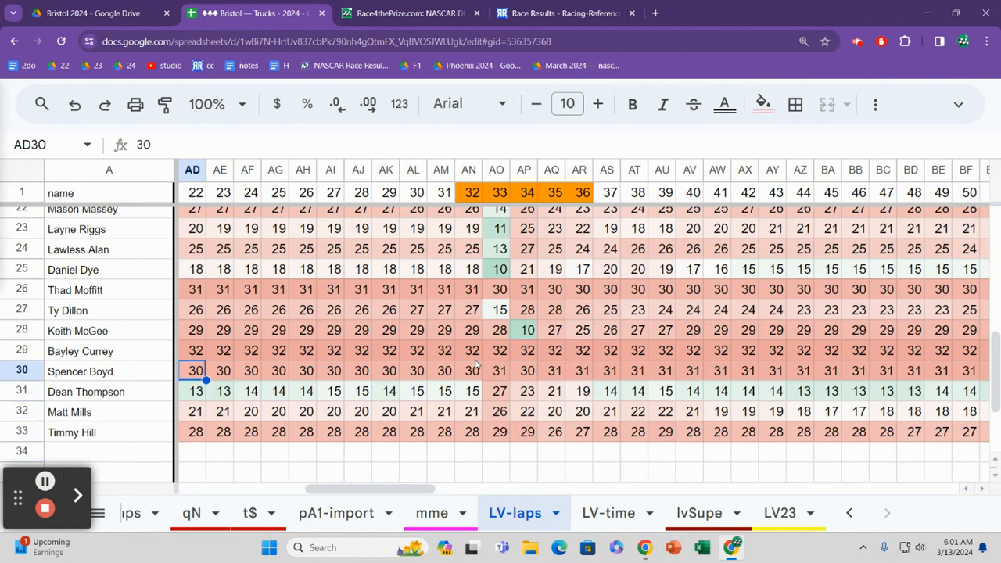
Step: Check row 29's top-5 share and its running positions from the start through lap 3
key(Left)
key(Left)
key(Left)
key(Left)
key(Left)
key(Left)
key(Left)
key(Left)
key(Left)
key(Left)
key(Left)
key(Left)
key(Left)
key(Left)
key(Left)
key(Left)
key(Left)
key(Left)
key(Left)
key(Left)
key(Left)
key(Left)
key(Left)
key(Left)
key(Left)
key(Left)
key(Left)
key(Left)
key(Left)
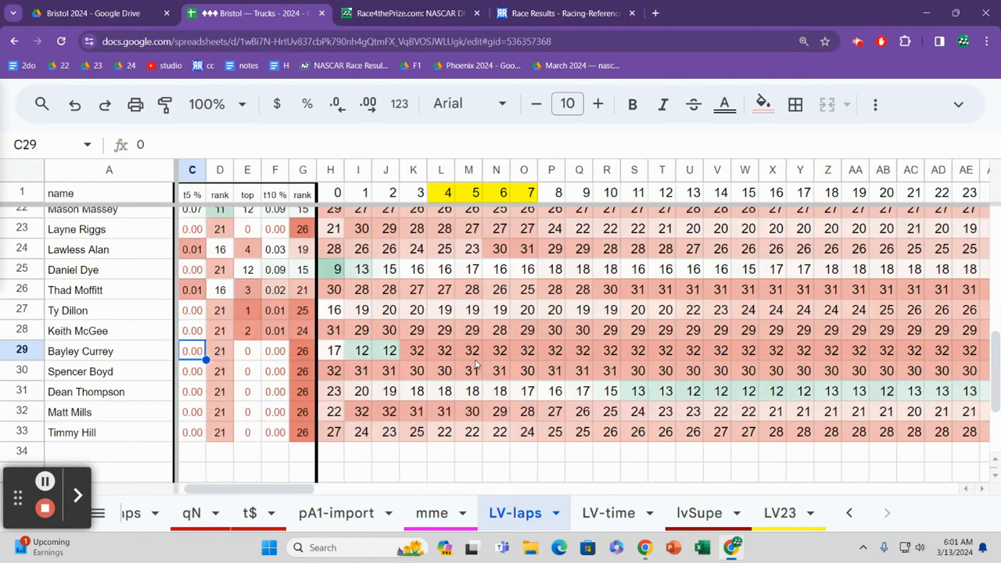
key(Right)
key(Right)
key(Right)
key(Right)
key(Right)
key(Right)
key(Right)
key(Right)
key(Right)
key(Right)
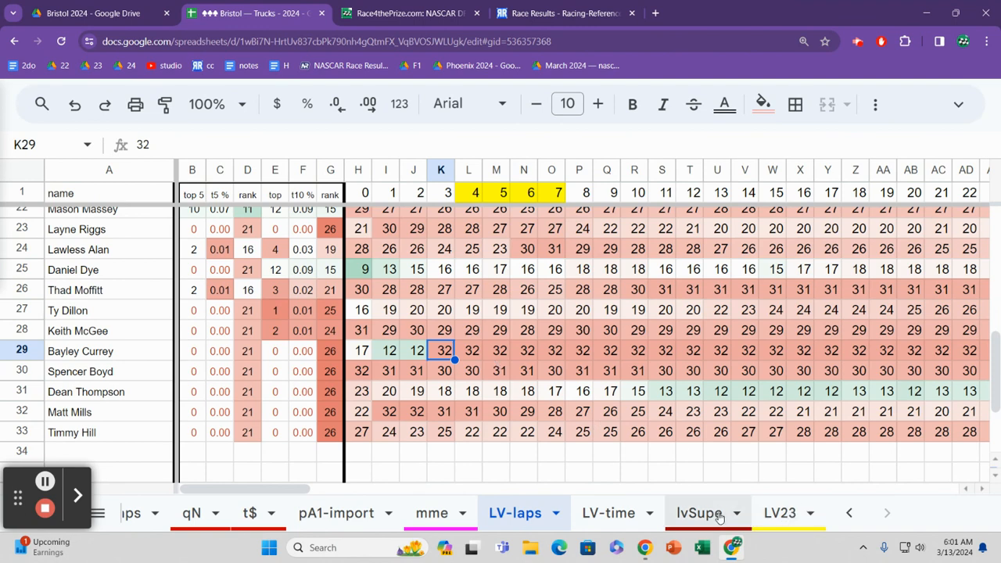
Step: Open the LV23 sheet and read the opening race notes down to the lap 3 entry about truck #41
click(780, 513)
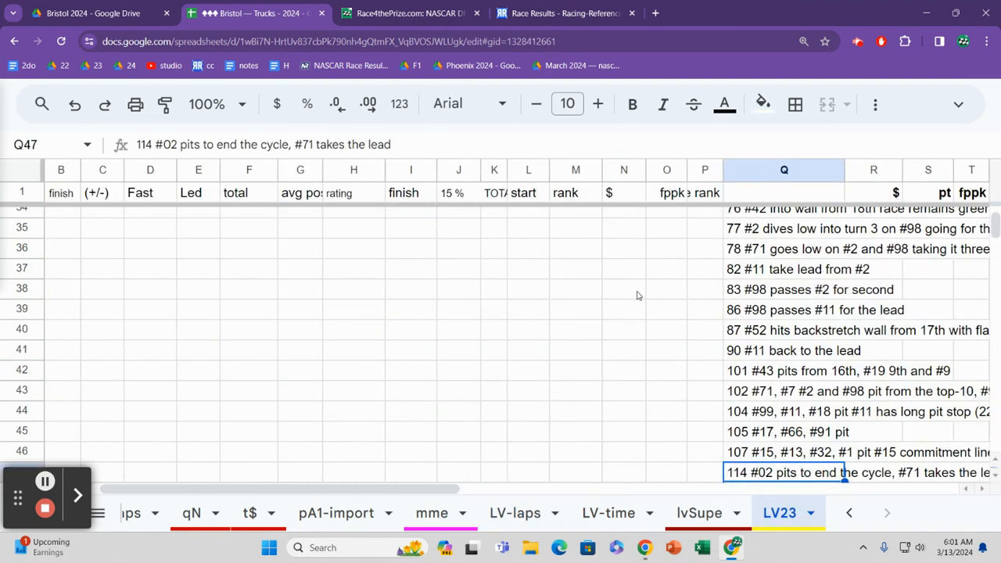
click(740, 302)
key(ctrl+Up)
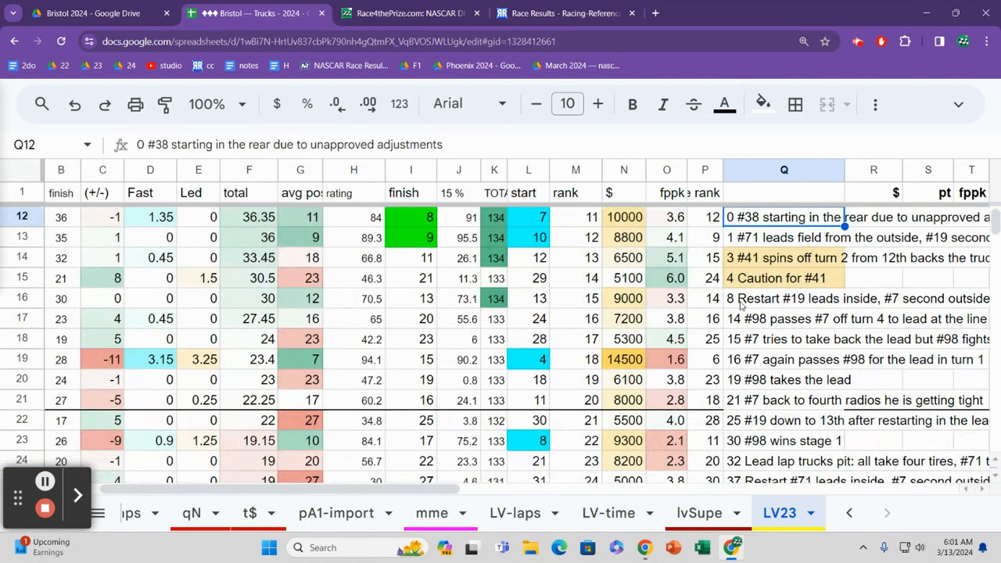
key(Down)
key(Up)
key(Up)
key(Up)
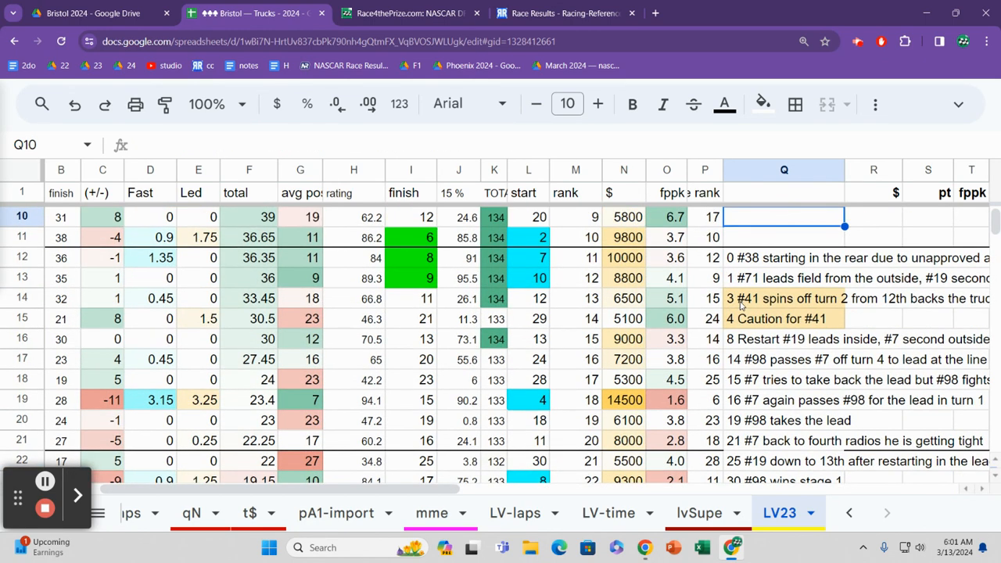
key(Down)
key(Down)
key(Down)
key(Down)
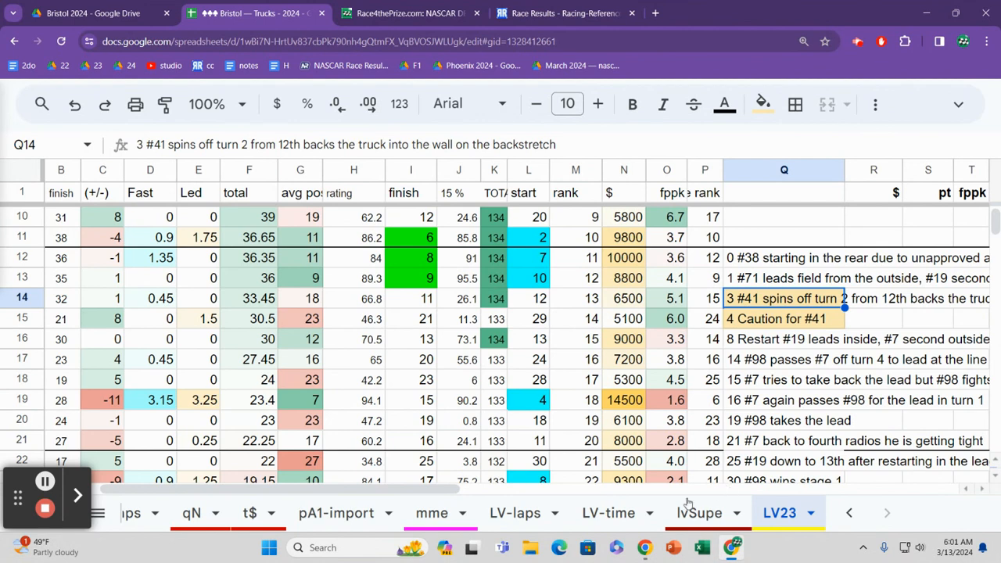
Step: Return to the LV-time sheet and check row 29's lap times around laps 102 to 105
click(624, 514)
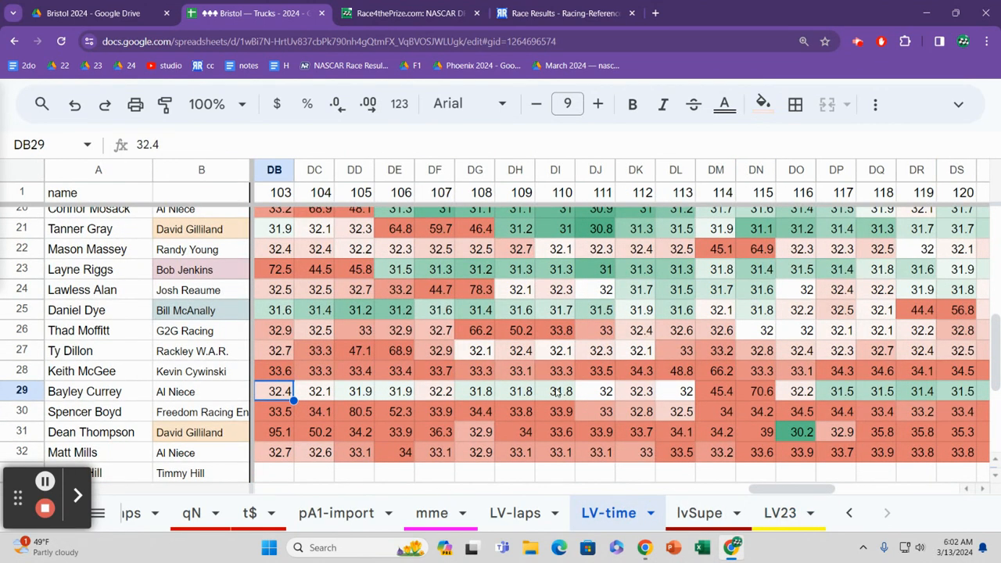
key(Right)
key(Right)
key(Left)
key(Left)
key(Left)
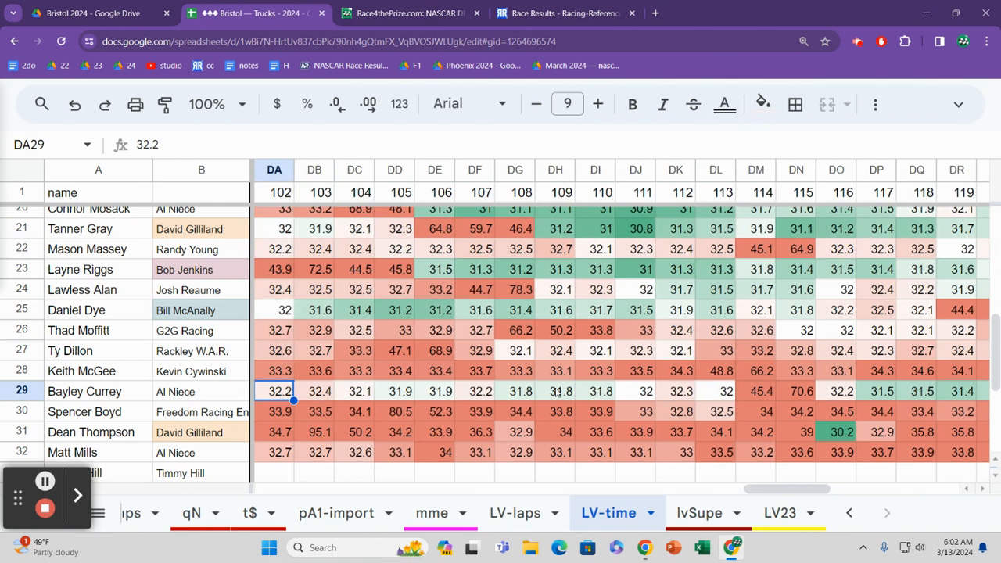
Step: Follow row 29's lap times from the first lap to lap 29
key(Home)
key(Right)
key(Right)
key(Right)
key(Right)
key(Right)
key(Right)
key(Right)
key(Right)
key(Right)
key(Right)
key(Right)
key(Right)
key(Right)
key(Right)
key(Right)
key(Right)
key(Right)
key(Right)
key(Right)
key(Right)
key(Right)
key(Right)
key(Right)
key(Right)
key(Right)
key(Right)
key(Right)
key(Right)
key(Right)
key(Right)
key(Right)
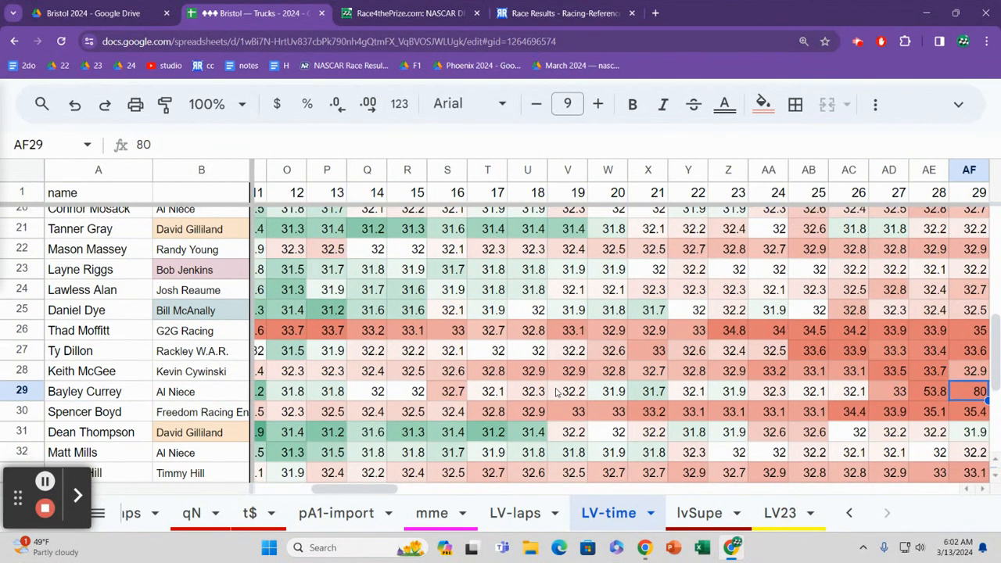
Step: Recheck row 29's lap times from lap 21 through lap 39
key(Left)
key(Left)
key(Left)
key(Left)
key(Left)
key(Left)
key(Left)
key(Left)
key(Left)
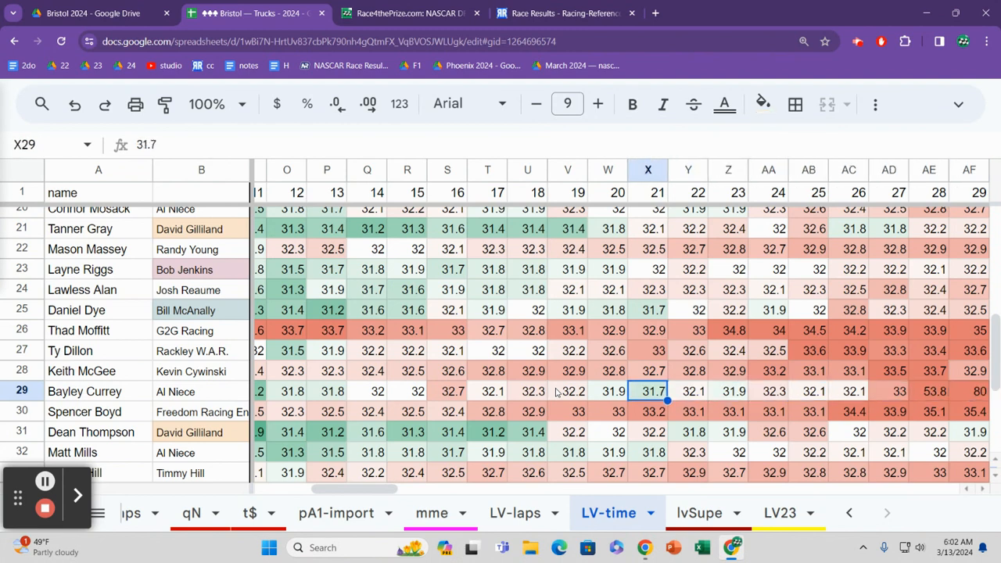
key(Right)
key(Right)
key(Right)
key(Right)
key(Right)
key(Right)
key(Right)
key(Right)
key(Right)
key(Right)
key(Right)
key(Right)
key(Right)
key(Right)
key(Right)
key(Right)
key(Right)
key(Right)
key(Right)
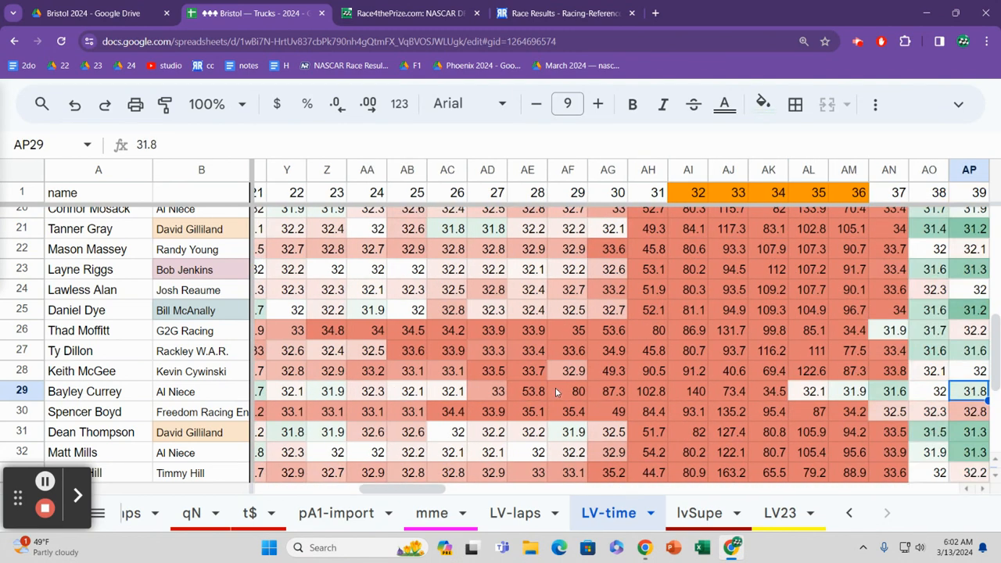
Step: Locate row 29's lap 28 time and compare it with the surrounding laps
key(Left)
key(Left)
key(Left)
key(Left)
key(Left)
key(Left)
key(Left)
key(Left)
key(Left)
key(Left)
key(Left)
key(Left)
key(Left)
key(Left)
key(Left)
key(Right)
key(Right)
key(Right)
key(Right)
key(Right)
key(Right)
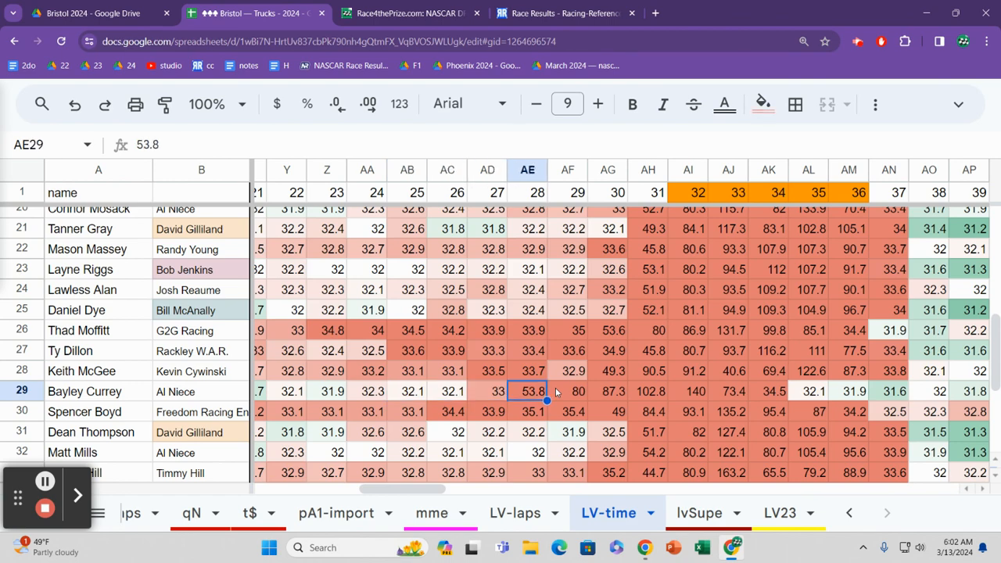
Step: Follow row 29's lap times from lap 28 to lap 64
key(Right)
key(Right)
key(Right)
key(Right)
key(Right)
key(Right)
key(Right)
key(Right)
key(Right)
key(Right)
key(Right)
key(Right)
key(Right)
key(Right)
key(Right)
key(Right)
key(Right)
key(Right)
key(Right)
key(Right)
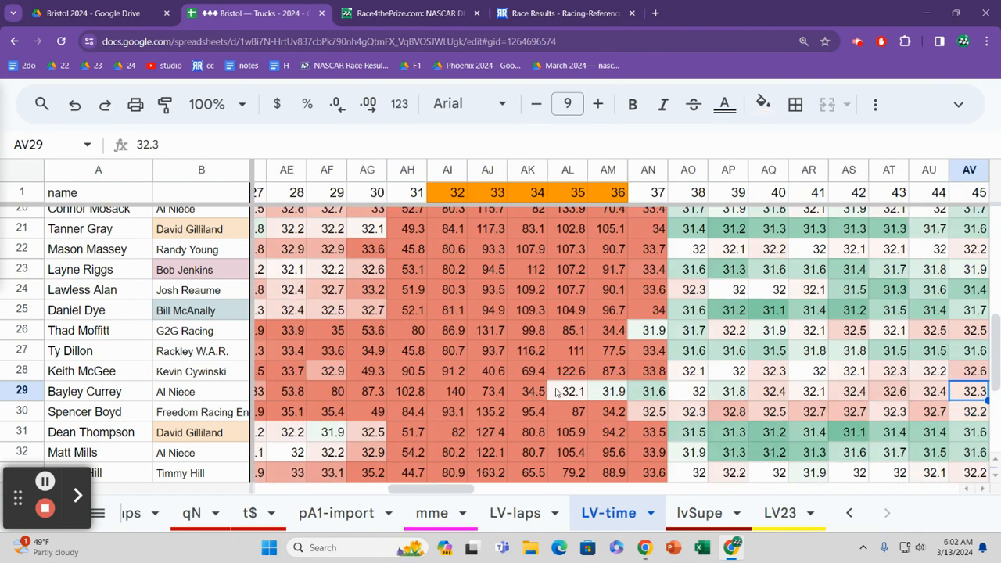
key(Right)
key(Right)
key(Right)
key(Right)
key(Right)
key(Right)
key(Left)
key(Left)
key(Left)
key(Left)
key(Left)
key(Left)
key(Left)
key(Left)
key(Left)
key(Left)
key(Left)
key(Left)
key(Left)
key(Left)
key(Left)
key(Left)
key(Left)
key(Left)
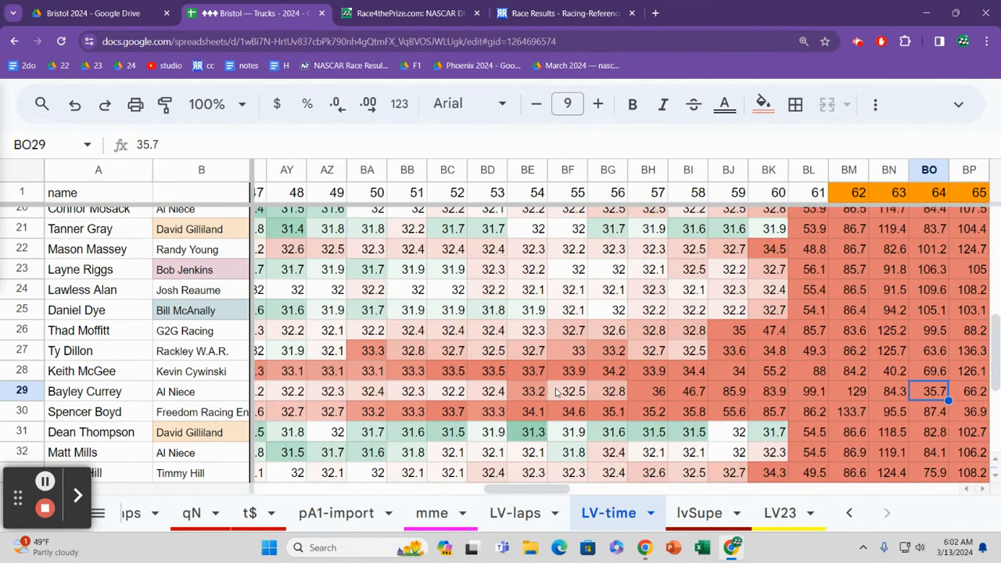
Step: Follow row 29's lap times from lap 64 to the last completed lap
key(Right)
key(Right)
key(Right)
key(Right)
key(Right)
key(Right)
key(Right)
key(Right)
key(Right)
key(Right)
key(Right)
key(Right)
key(Right)
key(Right)
key(Right)
key(Right)
key(Right)
key(Right)
key(Right)
key(Right)
key(Right)
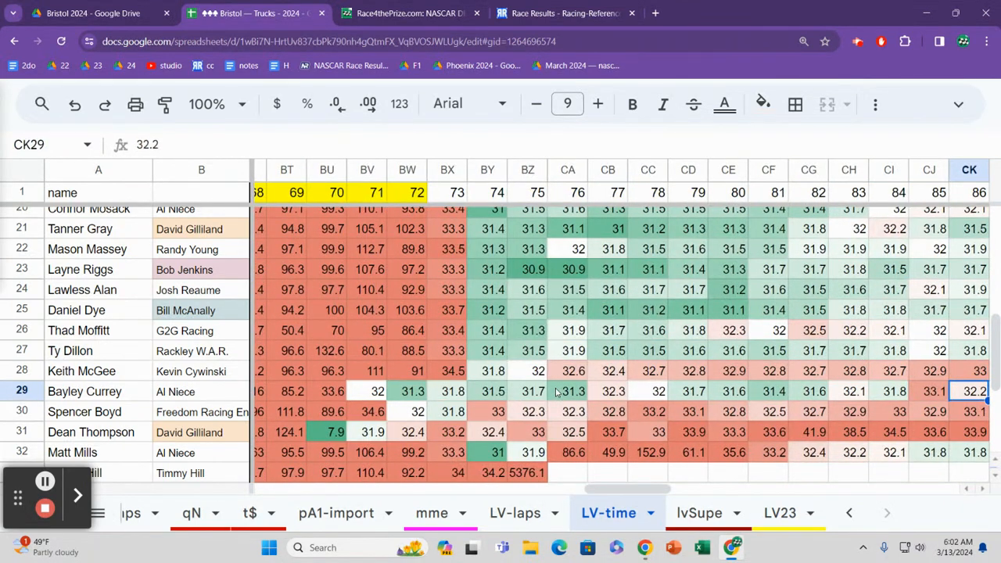
key(Right)
key(Right)
key(Right)
key(Right)
key(Right)
key(Right)
key(Right)
key(Right)
key(Right)
key(Right)
key(Right)
key(Right)
key(Right)
key(Right)
key(Right)
key(Right)
key(Right)
key(Right)
key(Right)
key(Right)
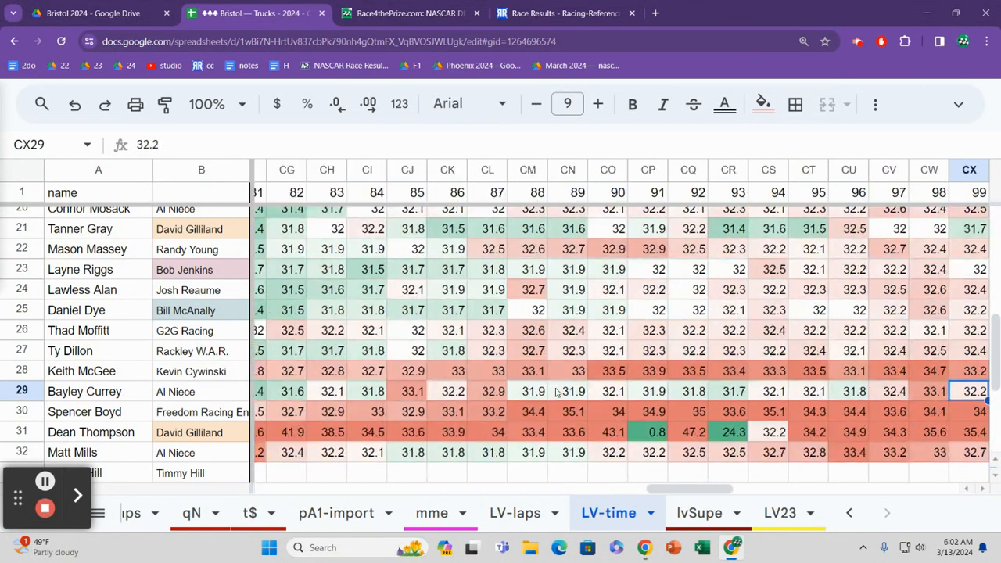
key(Right)
key(Right)
key(Right)
key(Right)
key(Right)
key(Right)
key(Right)
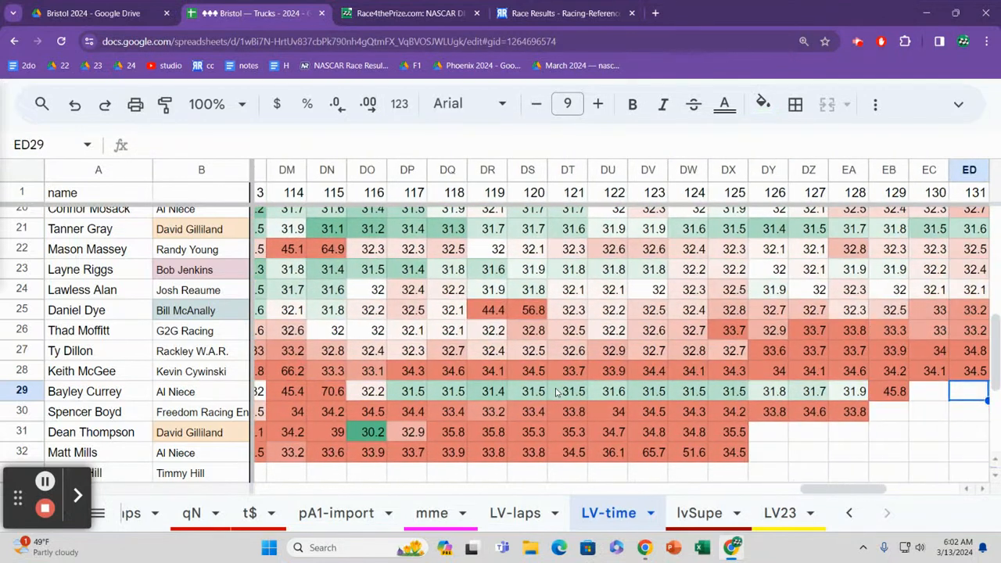
Step: Review row 29's late-race lap times backwards from lap 129 to lap 117
key(Left)
key(Left)
key(Left)
key(Left)
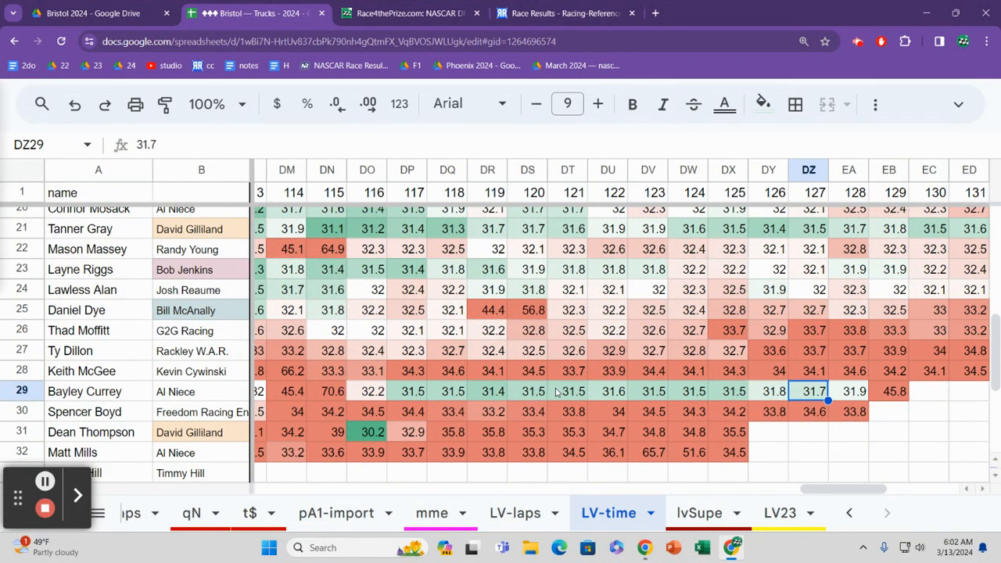
key(Left)
key(Left)
key(Left)
key(Left)
key(Left)
key(Left)
key(Left)
key(Left)
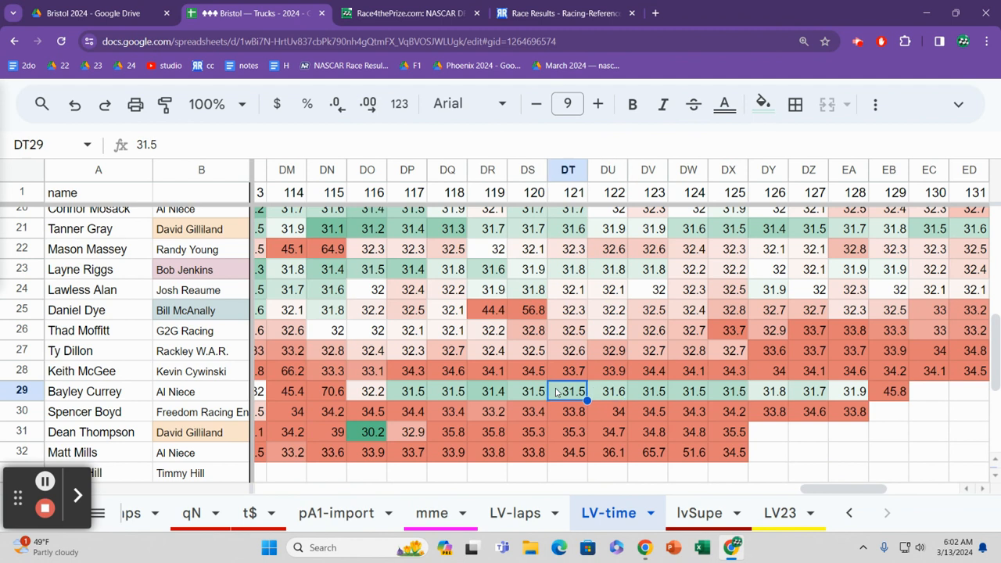
key(Left)
key(Left)
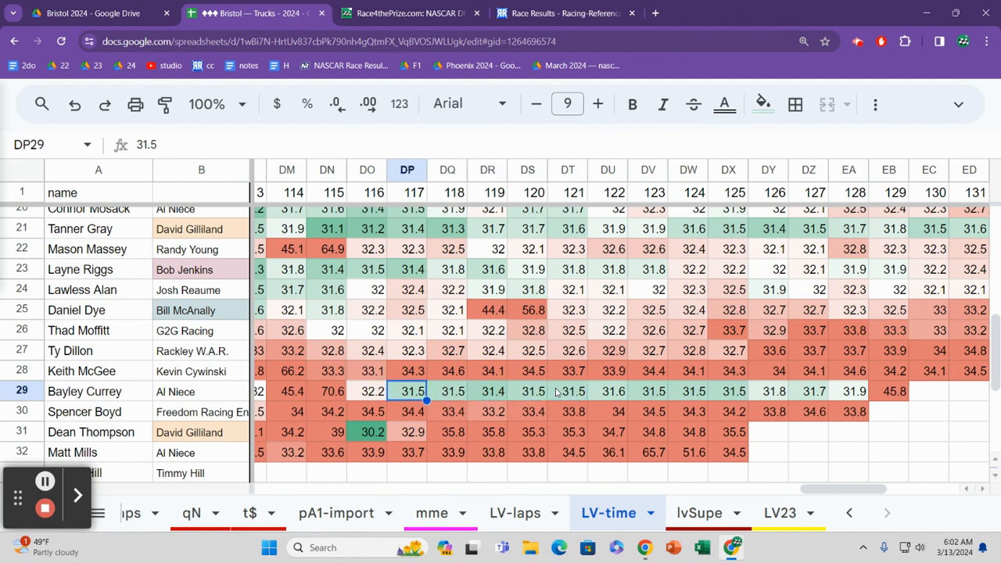
Step: Compare row 29's lap 117 time with those of row 28 and the leading rows 5 to 13
key(Up)
key(Up)
key(Up)
key(Up)
key(Up)
key(Up)
key(Up)
key(Up)
key(Up)
key(Up)
key(Up)
key(Up)
key(Up)
key(Up)
key(Up)
key(Up)
key(Up)
key(Up)
key(Up)
key(Up)
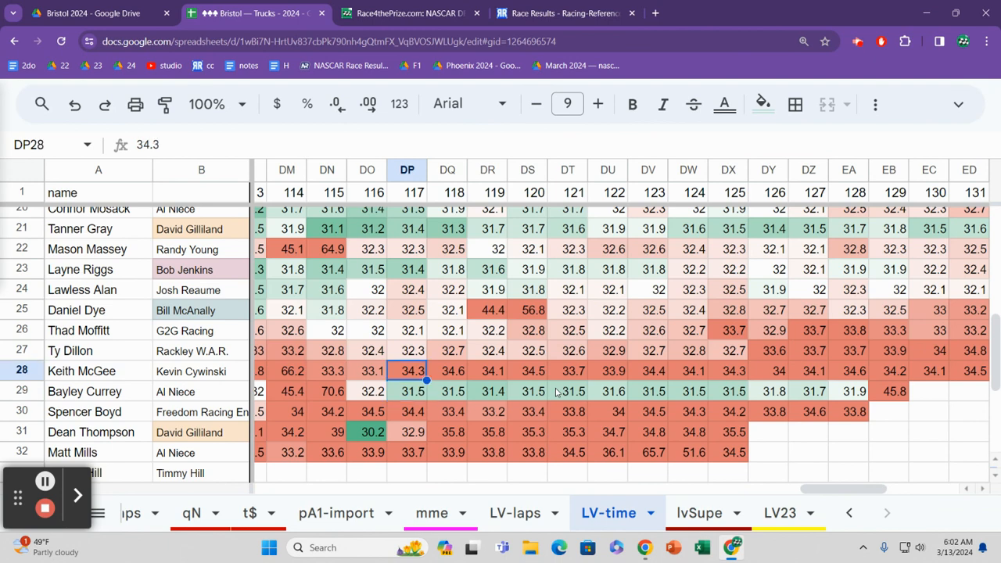
key(Down)
key(Down)
key(Down)
key(Down)
key(Down)
key(Down)
key(Down)
key(Down)
key(Down)
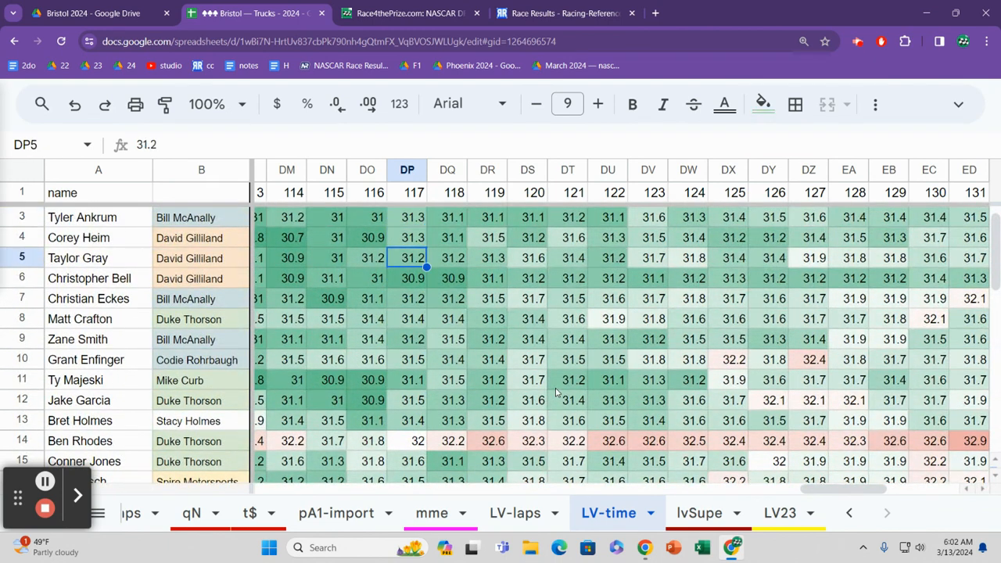
key(Down)
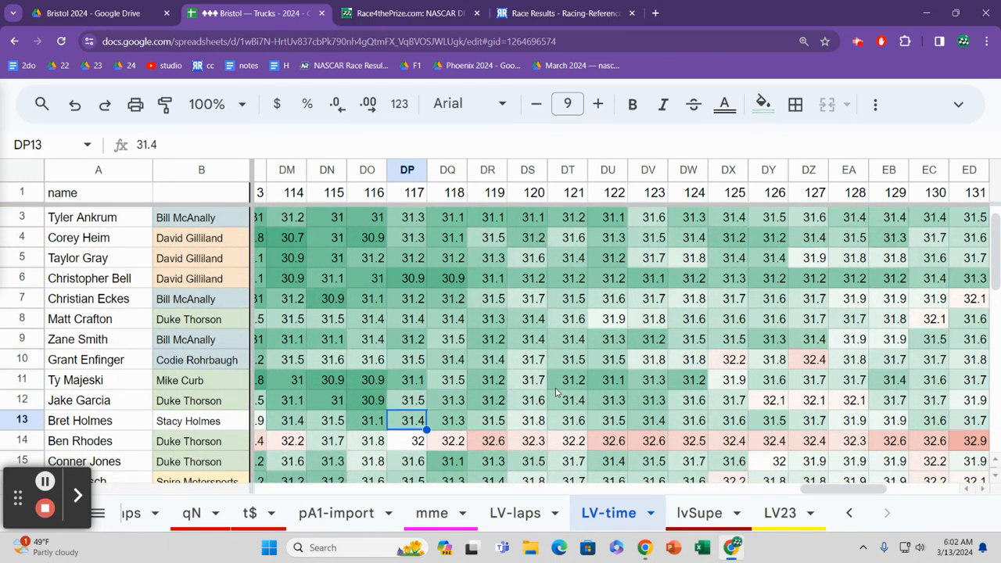
Step: Check row 13's late-race lap times from lap 117 onward, returning to lap 126
key(Down)
key(Right)
key(Up)
key(Right)
key(Right)
key(Right)
key(Right)
key(Right)
key(Right)
key(Right)
key(Right)
key(Right)
key(Left)
key(Left)
key(Left)
key(Left)
key(Left)
key(Left)
key(Left)
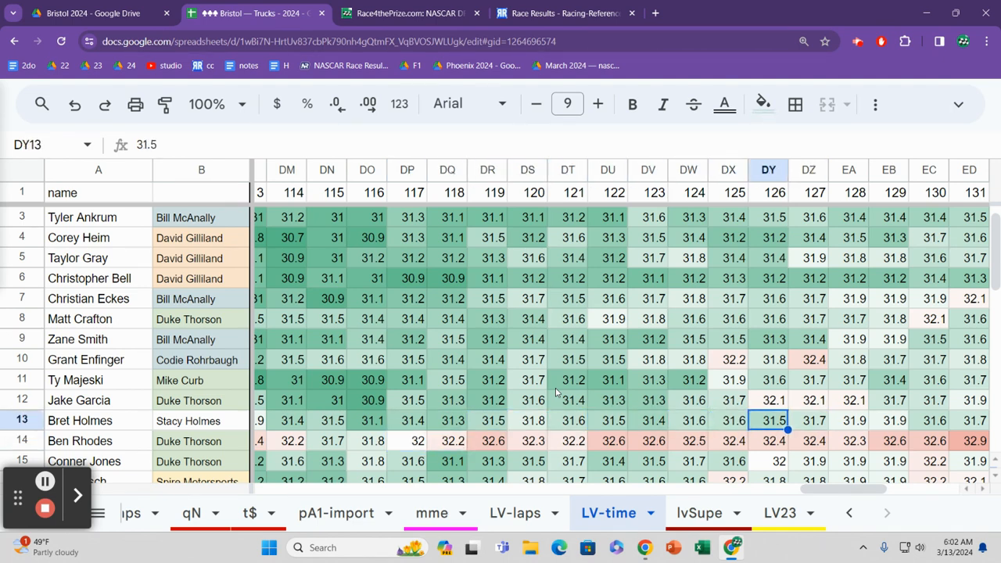
Step: Compare the lap 118 times down to the end of the field, returning to row 29
key(Left)
key(Left)
key(Down)
key(Down)
key(Down)
key(Down)
key(Down)
key(Down)
key(Down)
key(Down)
key(Down)
key(Down)
key(Down)
key(Down)
key(Down)
key(Down)
key(Down)
key(Down)
key(Down)
key(Down)
key(Down)
key(Down)
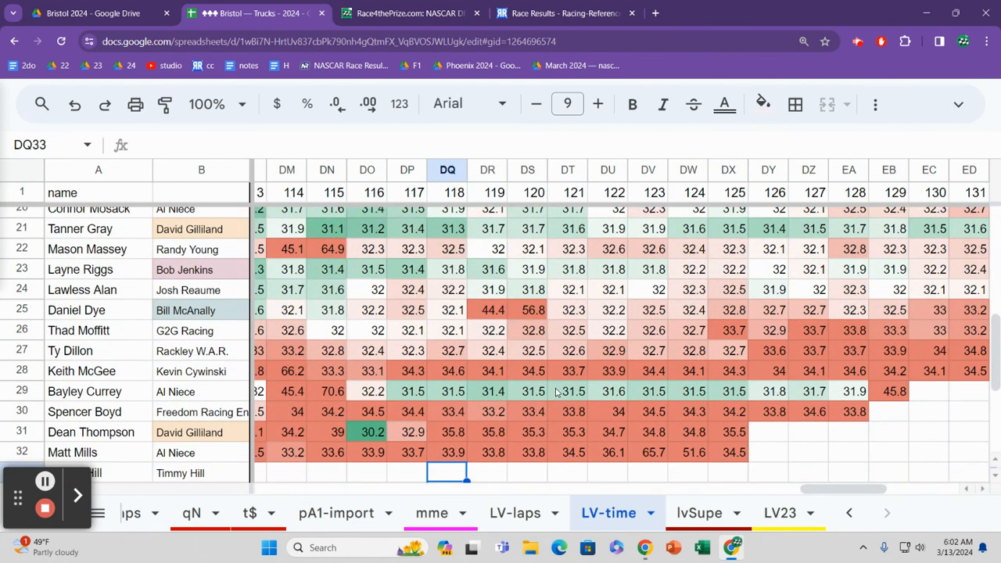
key(Up)
key(Up)
key(Up)
key(Up)
key(Up)
key(Up)
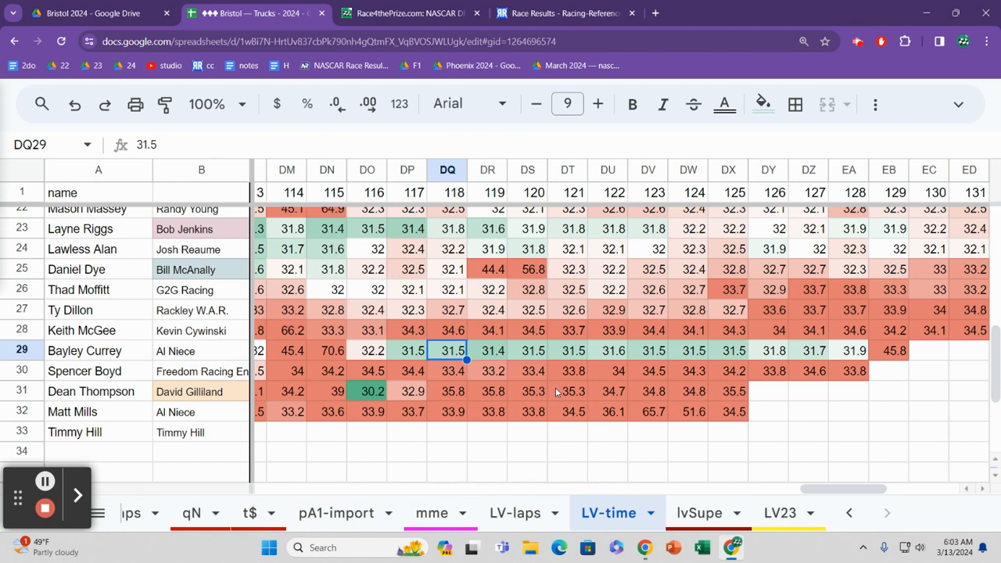
Step: Compare row 29's lap 118 time with neighbouring rows down to row 32, and check row 31 through lap 120
key(Up)
key(Up)
key(Up)
key(Up)
key(Up)
key(Down)
key(Down)
key(Down)
key(Down)
key(Down)
key(Down)
key(Down)
key(Down)
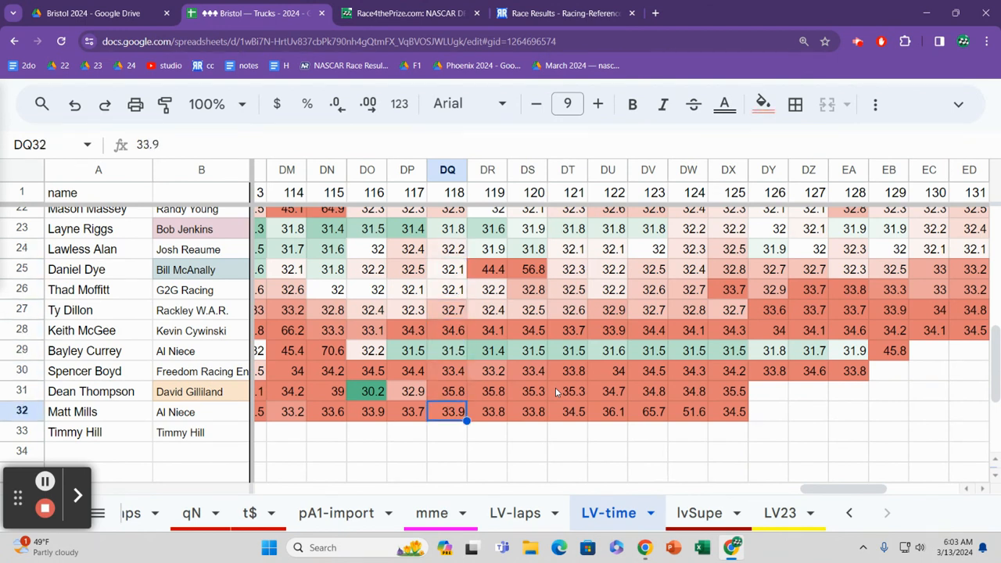
key(Up)
key(Right)
key(Right)
key(Right)
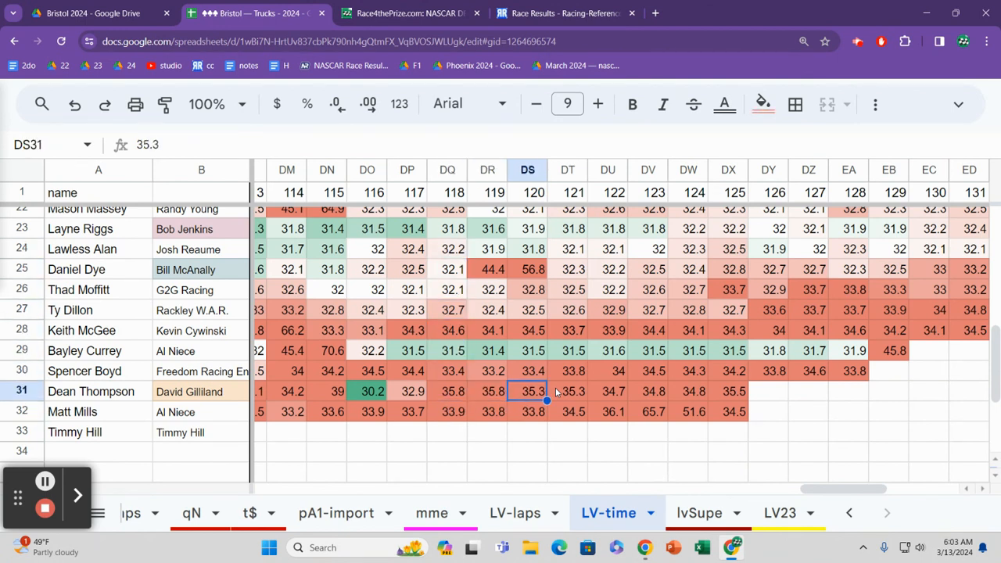
Step: Review row 32's lap times backwards from lap 120 to lap 79
key(Down)
key(Right)
key(Right)
key(Right)
key(Right)
key(Left)
key(Left)
key(Left)
key(Left)
key(Left)
key(Left)
key(Left)
key(Left)
key(Left)
key(Left)
key(Left)
key(Left)
key(Left)
key(Left)
key(Left)
key(Left)
key(Left)
key(Left)
key(Left)
key(Left)
key(Left)
key(Left)
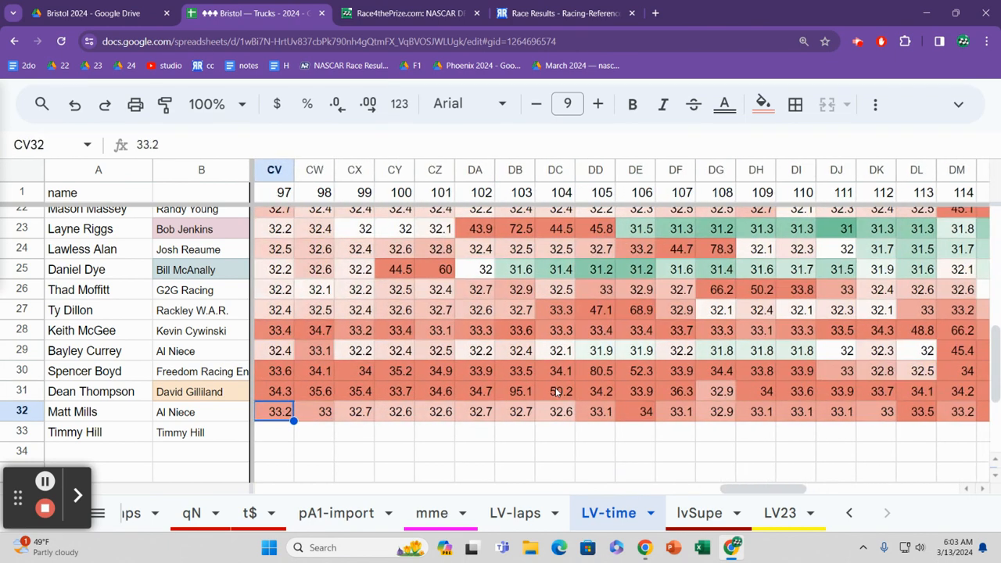
Step: Examine row 32's lap times between lap 79 and lap 92, returning to lap 84
key(Left)
key(Left)
key(Left)
key(Left)
key(Left)
key(Left)
key(Left)
key(Left)
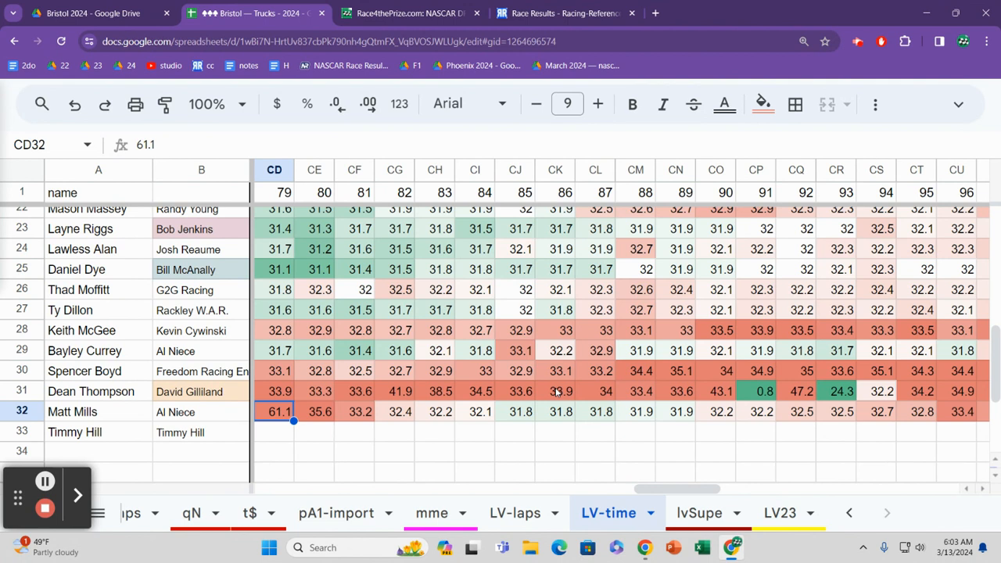
key(Right)
key(Right)
key(Right)
key(Right)
key(Right)
key(Right)
key(Right)
key(Left)
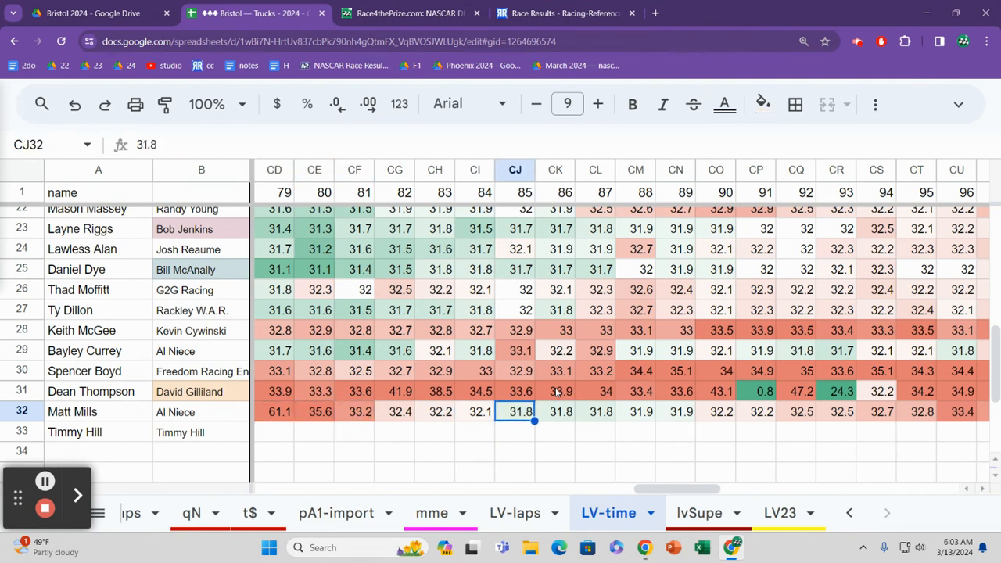
key(Right)
key(Right)
key(Right)
key(Right)
key(Right)
key(Right)
key(Right)
key(Right)
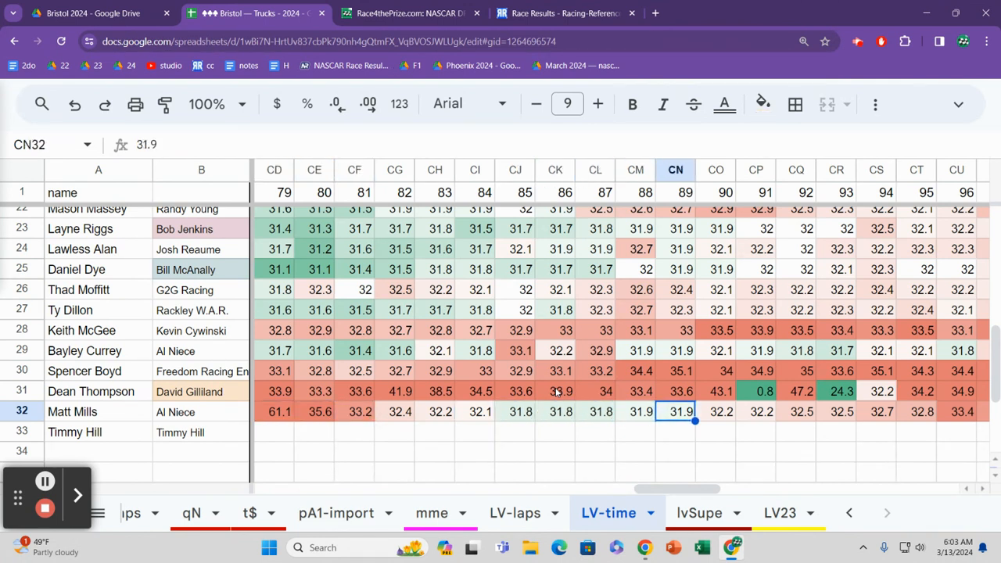
key(Right)
key(Left)
key(Left)
key(Left)
key(Left)
key(Left)
key(Left)
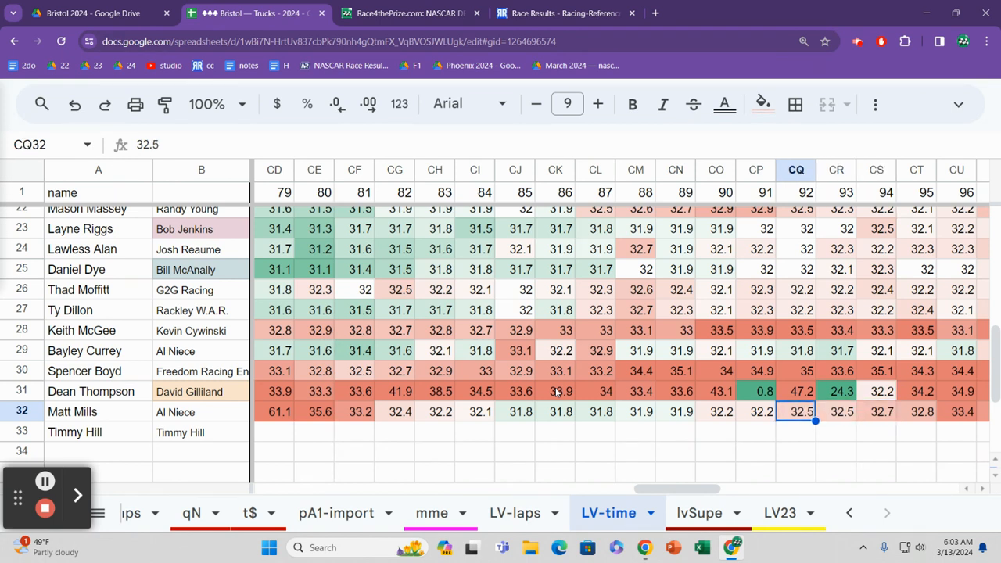
key(Left)
key(Left)
key(Left)
key(Left)
Step: Compare the lap 84 times from row 32 up to row 24 and back down to row 31
key(Up)
key(Up)
key(Up)
key(Up)
key(Up)
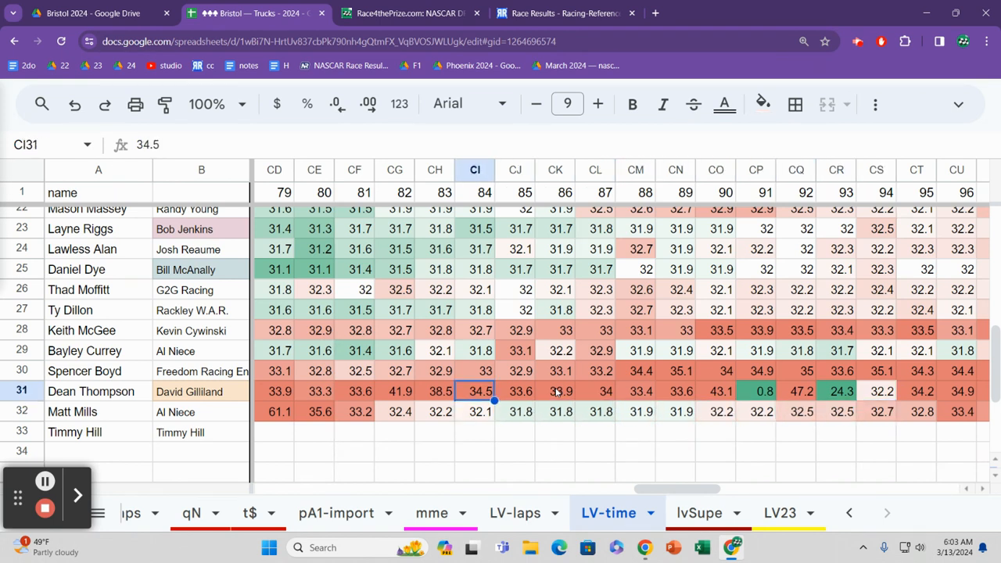
key(Up)
key(Up)
key(Up)
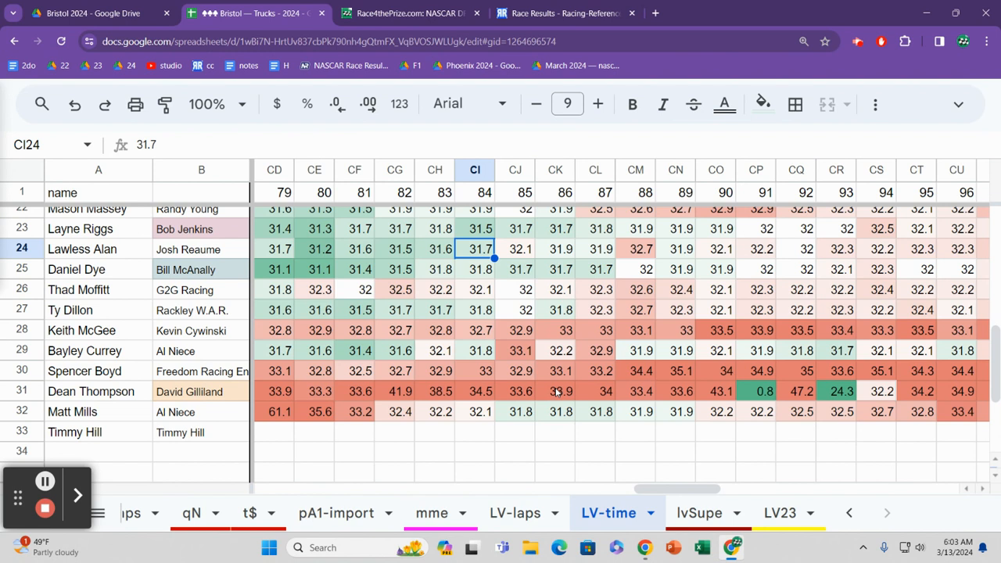
key(Down)
key(Down)
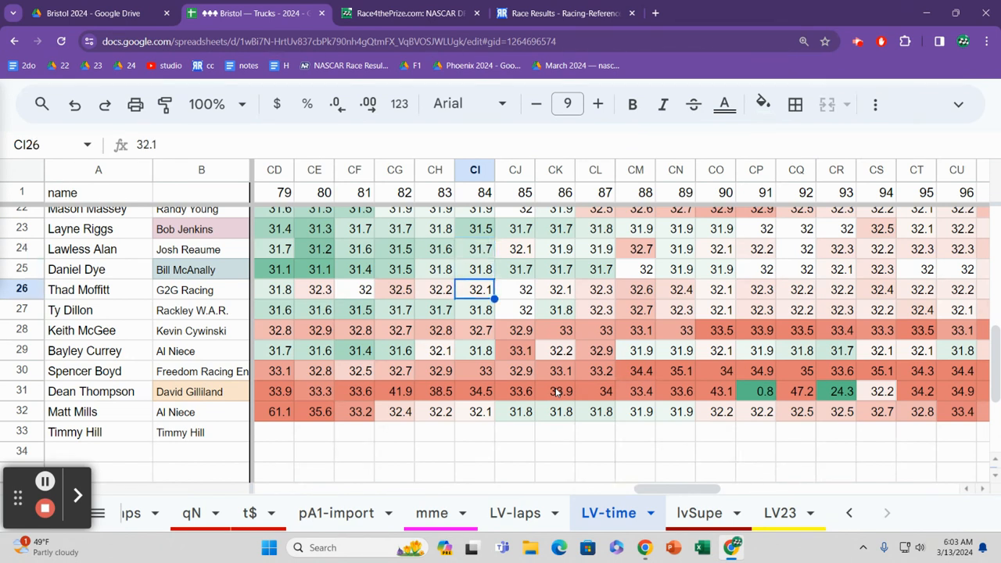
key(Down)
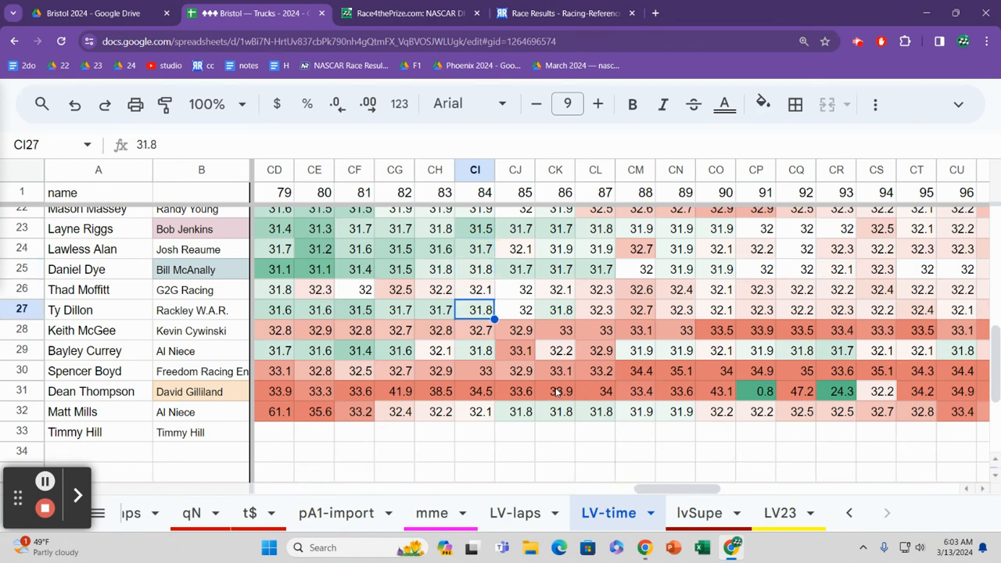
key(Down)
key(Down)
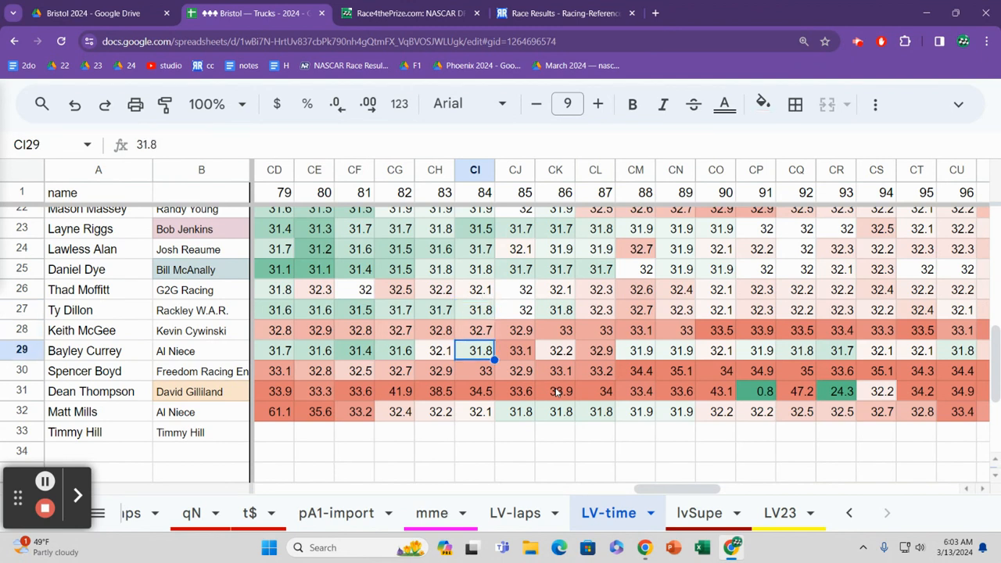
key(Down)
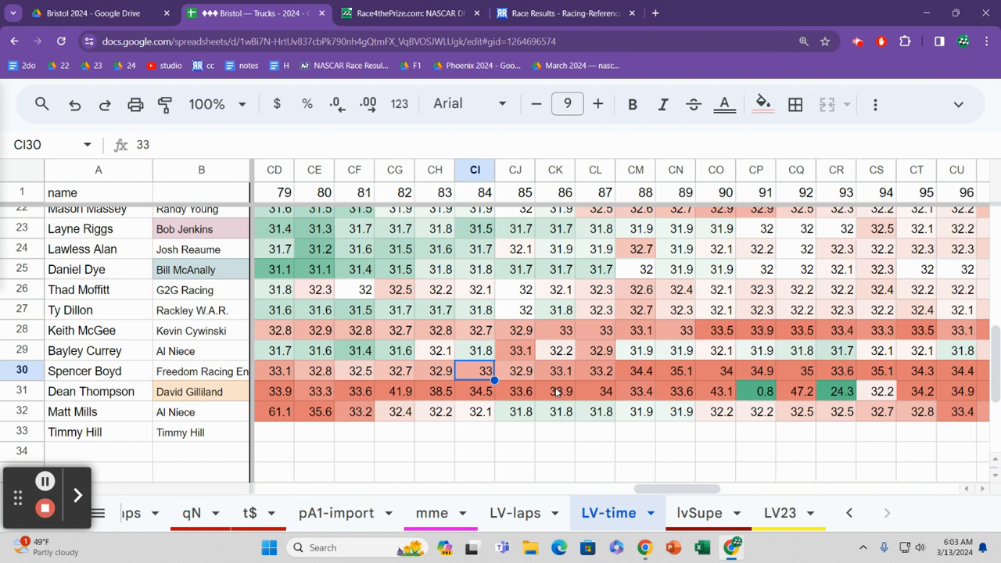
key(Down)
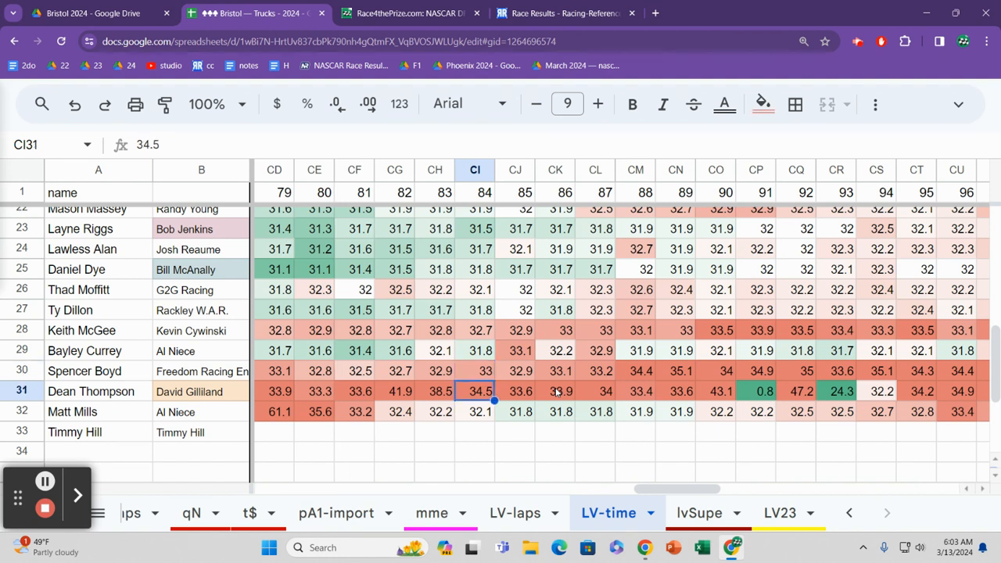
Step: Check the lap 84 times at the end of the field, and compare them upward to row 22
key(Down)
key(Down)
key(Up)
key(Up)
key(Up)
key(Up)
key(Up)
key(Up)
key(Up)
key(Up)
key(Up)
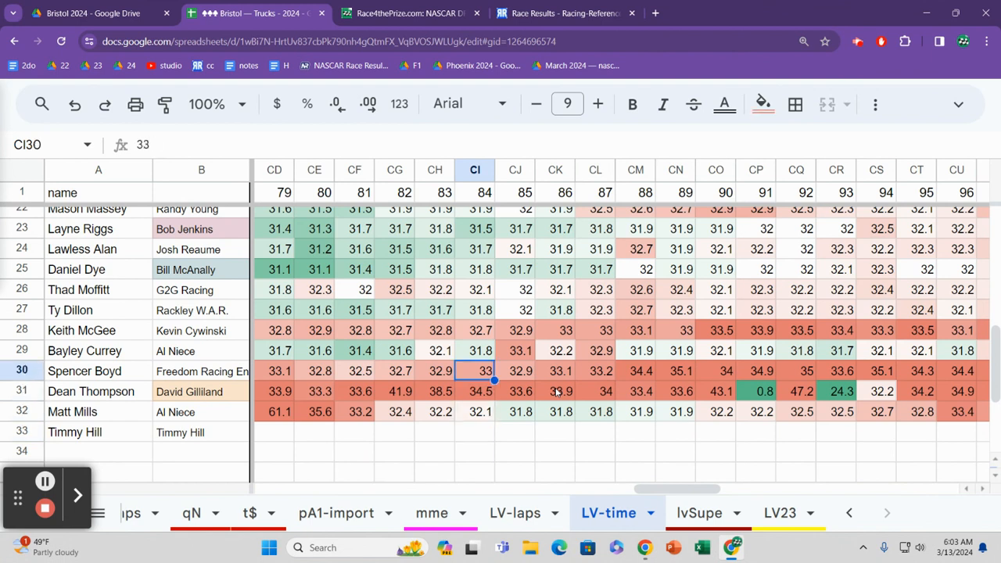
key(Up)
key(Up)
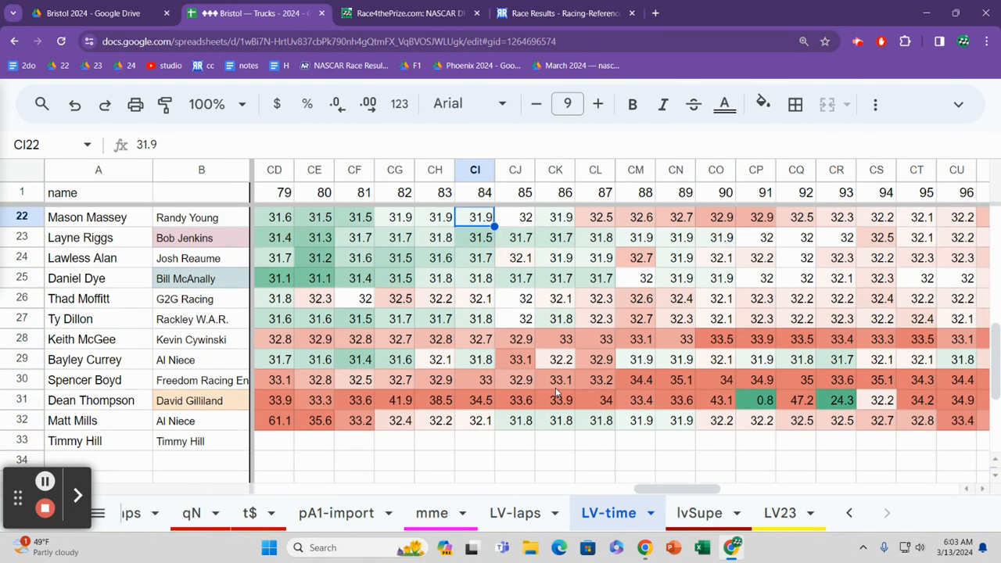
Step: Review row 22's lap times between lap 80 and lap 93, returning to lap 84
key(Right)
key(Right)
key(Right)
key(Right)
key(Right)
key(Right)
key(Right)
key(Right)
key(Right)
key(Right)
key(Right)
key(Right)
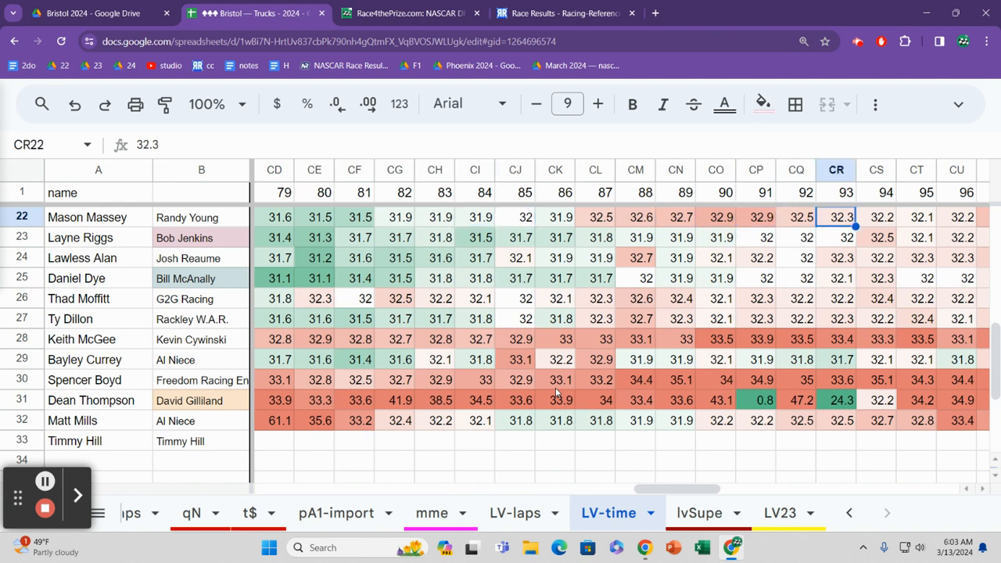
key(Right)
key(Left)
key(Left)
key(Left)
key(Left)
key(Left)
key(Left)
key(Left)
key(Left)
key(Left)
key(Left)
key(Left)
key(Left)
key(Left)
key(Left)
key(Left)
key(Left)
key(Left)
key(Left)
key(Left)
key(Left)
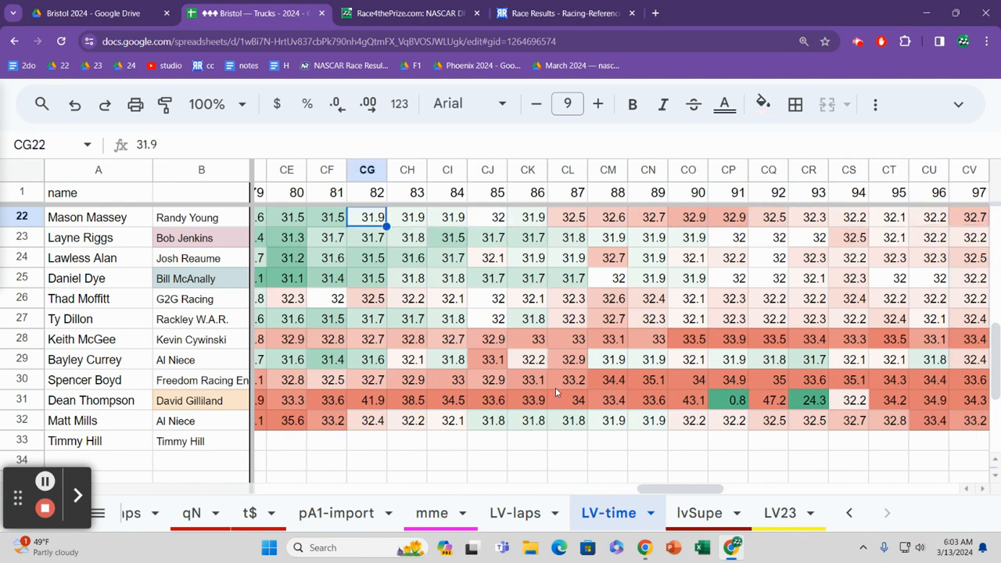
key(Right)
key(Right)
key(Right)
key(Right)
key(Right)
key(Right)
key(Right)
key(Right)
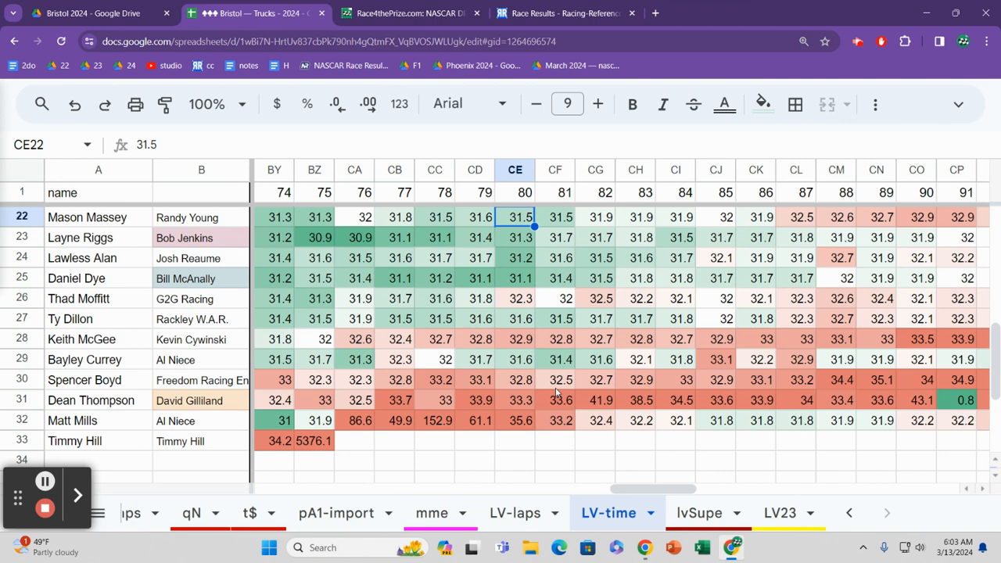
key(Right)
key(Right)
Step: Return to row 32 and review its lap times backwards from lap 84 to lap 42
key(Down)
key(Down)
key(Down)
key(Down)
key(Down)
key(Down)
key(Down)
key(Down)
key(Down)
key(Down)
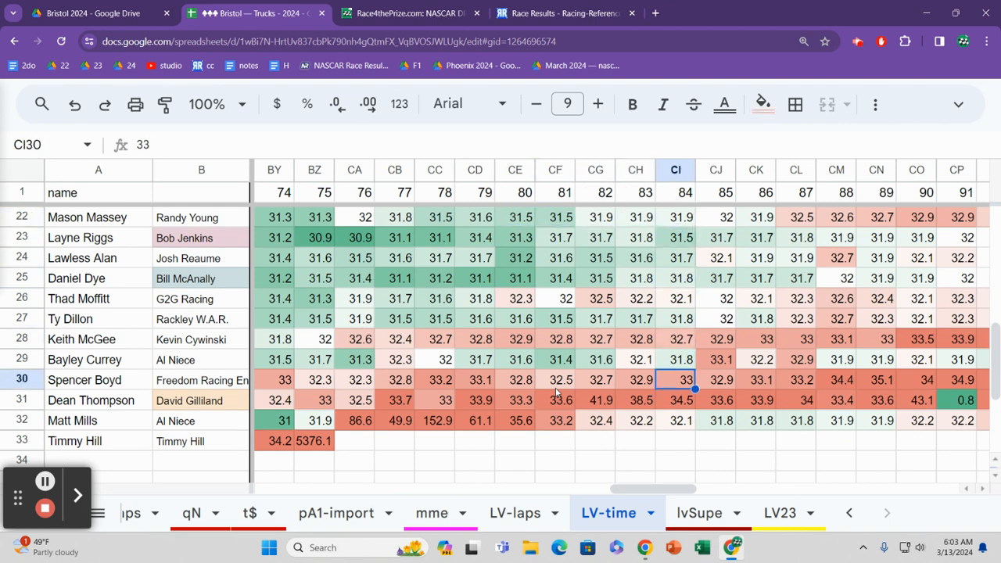
key(Left)
key(Left)
key(Left)
key(Left)
key(Left)
key(Left)
key(Left)
key(Left)
key(Left)
key(Left)
key(Left)
key(Left)
key(Left)
key(Left)
key(Left)
key(Left)
key(Left)
key(Left)
key(Left)
key(Left)
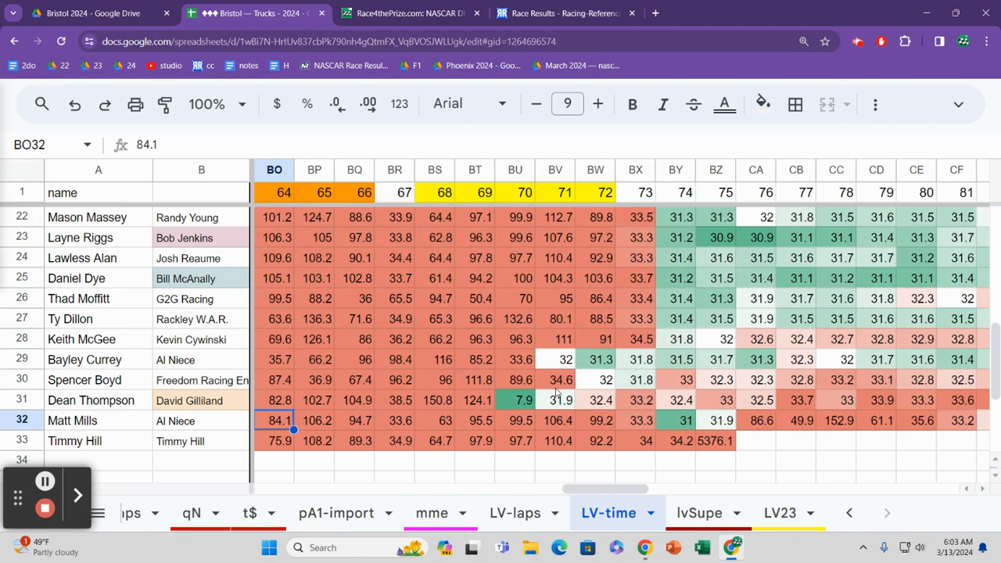
key(Left)
key(Left)
key(Left)
key(Left)
key(Left)
key(Left)
key(Left)
key(Left)
key(Left)
key(Left)
key(Left)
key(Left)
key(Left)
key(Left)
key(Left)
key(Left)
key(Left)
key(Left)
key(Left)
key(Left)
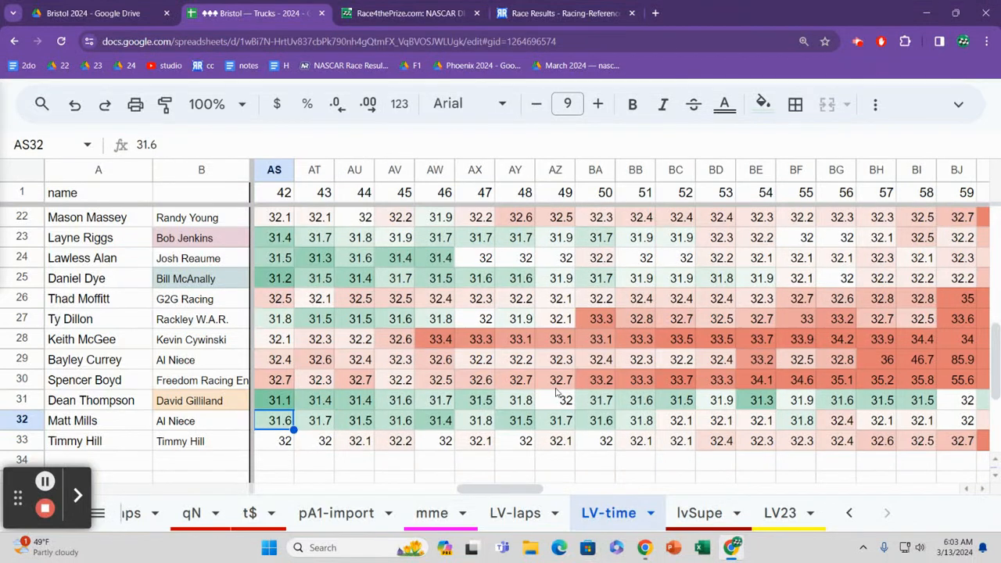
Step: Follow row 32's lap times from lap 39 to lap 59
key(Right)
key(Right)
key(Right)
key(Right)
key(Right)
key(Right)
key(Right)
key(Right)
key(Right)
key(Right)
key(Right)
key(Right)
key(Right)
key(Right)
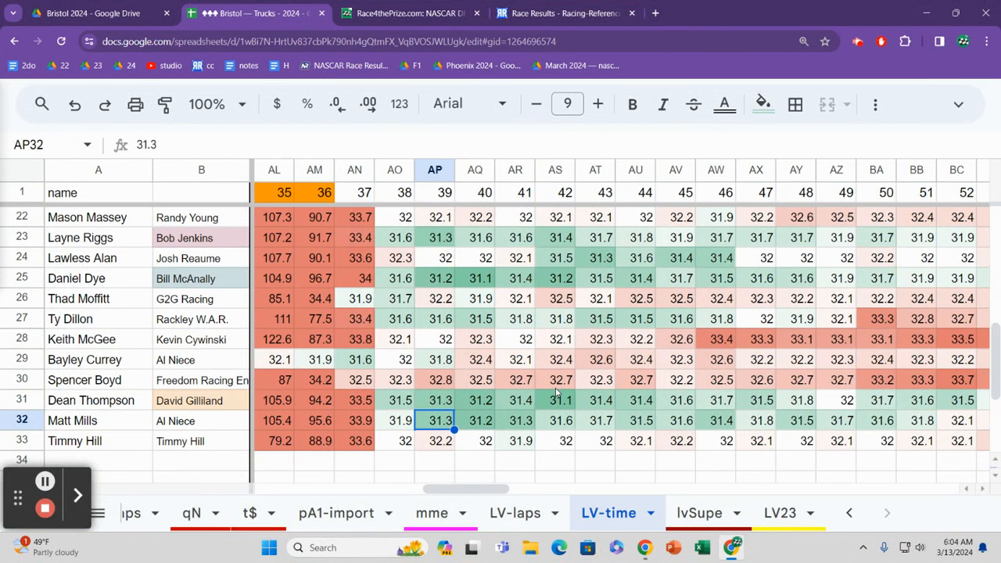
key(Right)
key(Right)
key(Right)
key(Right)
key(Right)
key(Right)
key(Right)
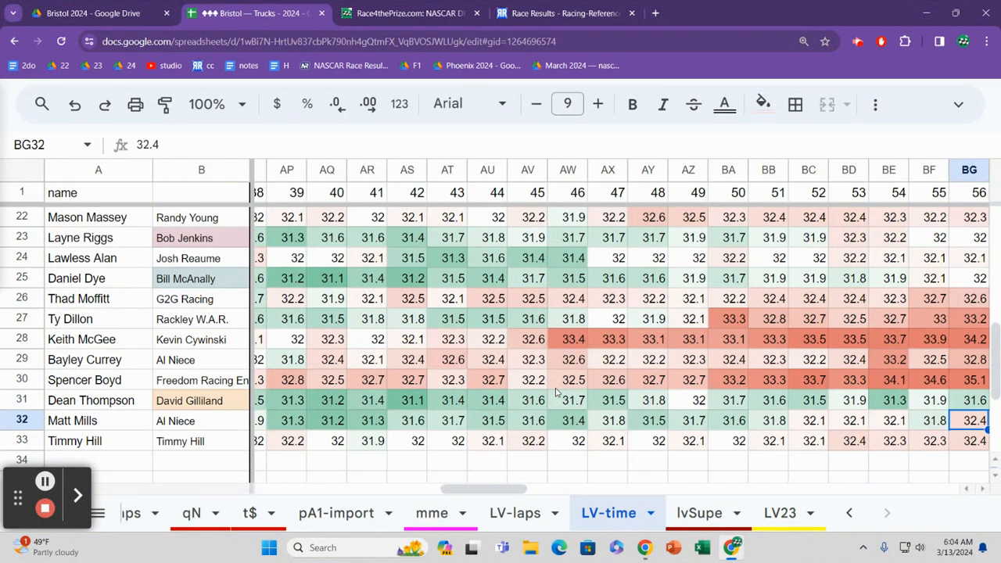
key(Right)
key(Right)
key(Right)
key(Right)
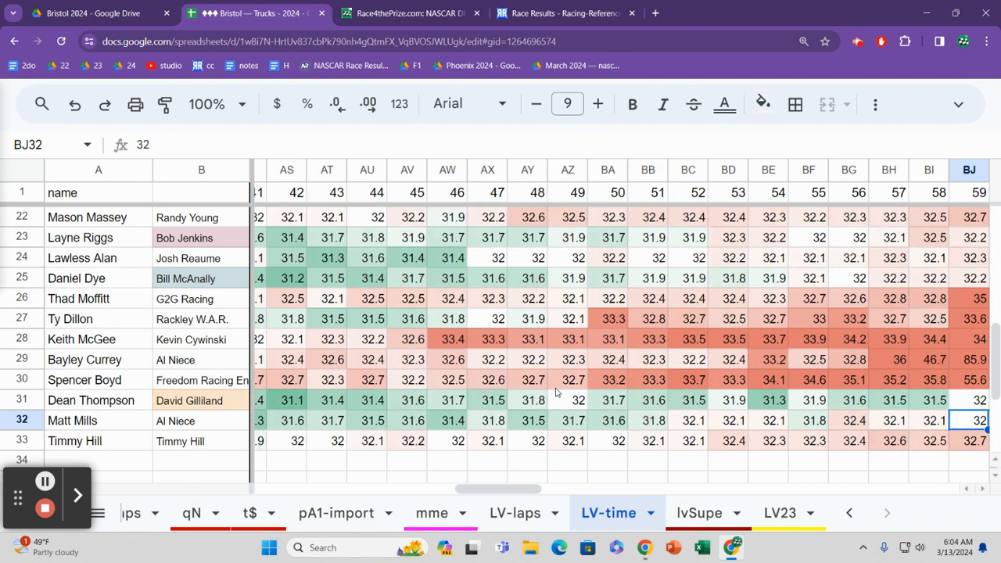
Step: Review row 32's lap times backwards from lap 59 to lap 3
key(Left)
key(Left)
key(Left)
key(Left)
key(Left)
key(Left)
key(Left)
key(Left)
key(Left)
key(Left)
key(Left)
key(Left)
key(Left)
key(Left)
key(Left)
key(Left)
key(Left)
key(Left)
key(Left)
key(Left)
key(Left)
key(Left)
key(Left)
key(Left)
key(Left)
key(Left)
key(Left)
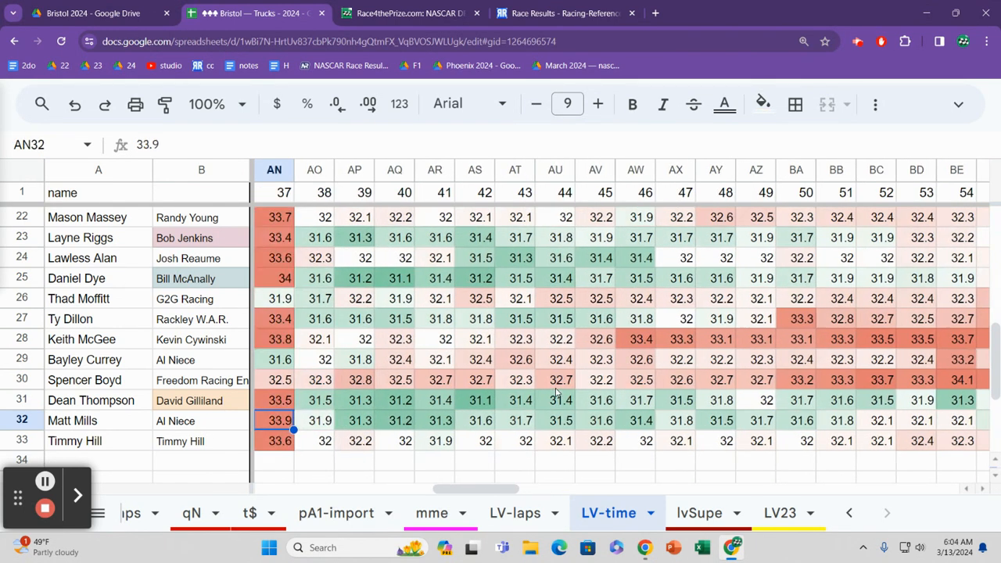
key(Right)
key(Right)
key(Right)
key(Right)
key(Right)
key(Right)
key(Right)
key(Right)
key(Right)
key(Right)
key(Right)
key(Right)
key(Right)
key(Right)
key(Right)
key(Right)
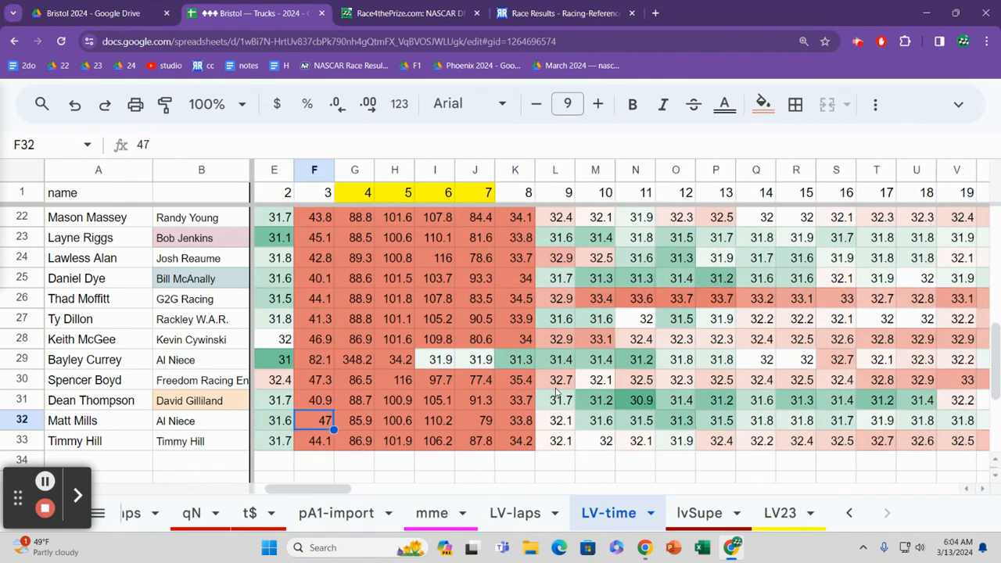
Step: Follow row 32's early lap times from lap 3 to lap 21, returning to lap 18
key(Right)
key(Right)
key(Right)
key(Right)
key(Right)
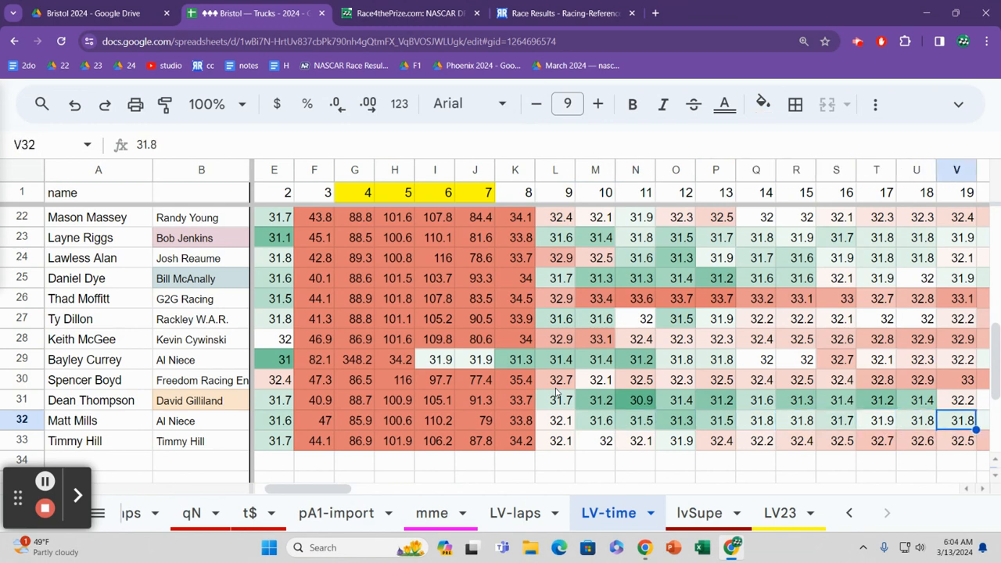
key(Left)
key(Left)
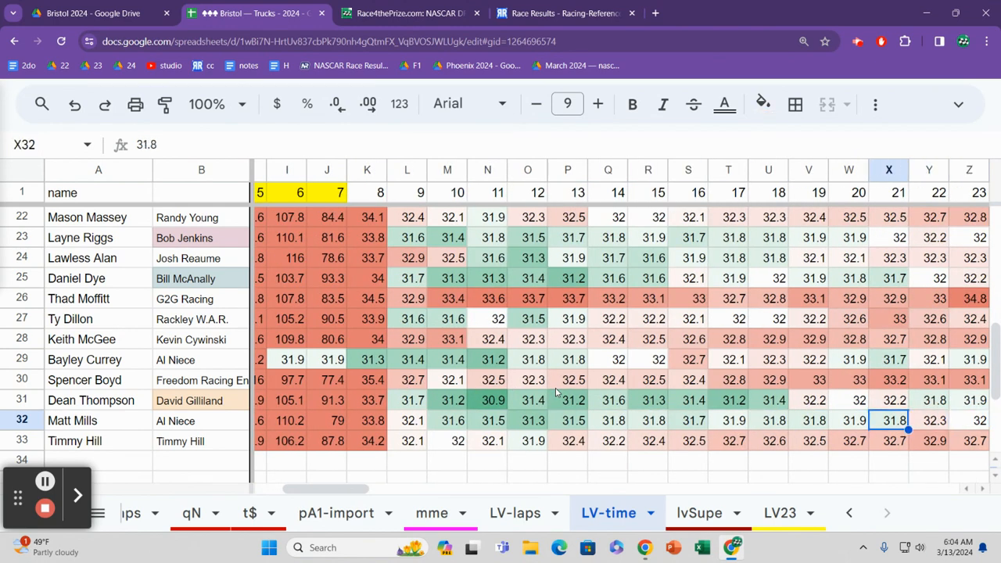
key(Left)
key(Left)
key(Left)
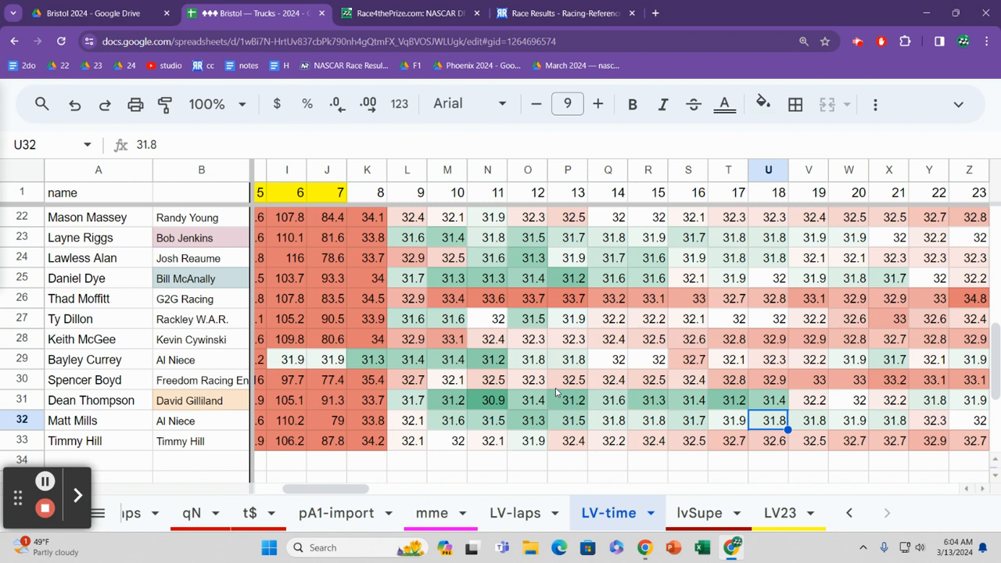
Step: Compare row 32's lap 18 time with the rows above it, up to row 25 and back
key(Up)
key(Up)
key(Up)
key(Up)
key(Up)
key(Up)
key(Up)
key(Up)
key(Down)
key(Down)
key(Down)
key(Down)
key(Down)
key(Down)
key(Down)
key(Down)
Step: Follow row 32's lap times from lap 18 forward to lap 53, returning to lap 51
key(Right)
key(Right)
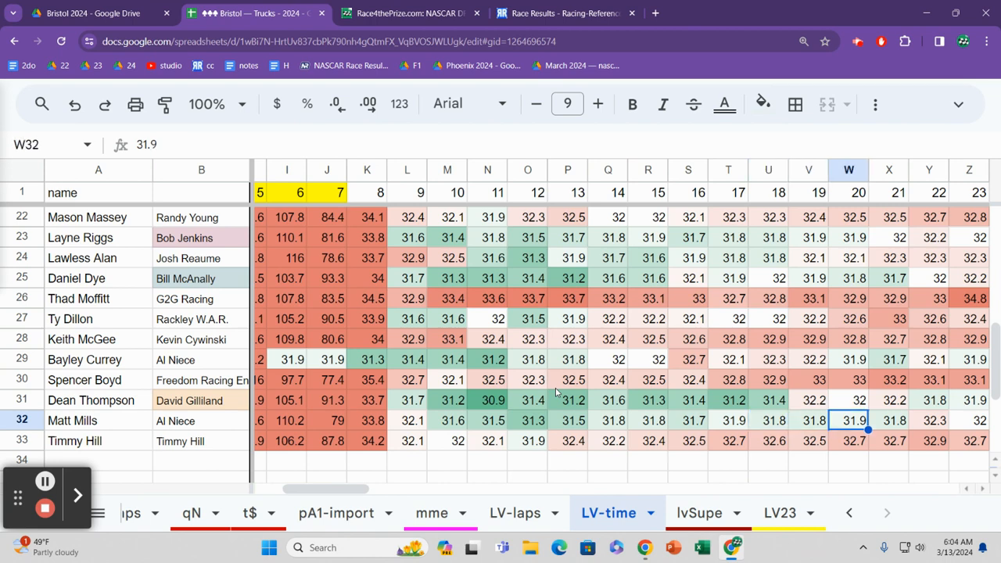
key(Right)
key(Right)
key(Right)
key(Right)
key(Right)
key(Right)
key(Right)
key(Right)
key(Right)
key(Right)
key(Right)
key(Right)
key(Right)
key(Right)
key(Right)
key(Right)
key(Right)
key(Right)
key(Right)
key(Right)
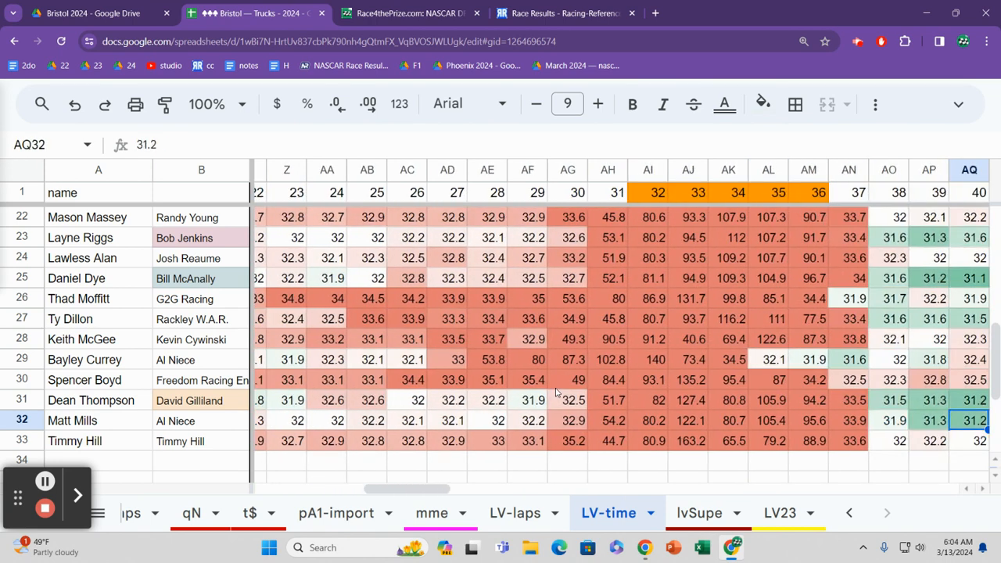
key(Right)
key(Right)
key(Right)
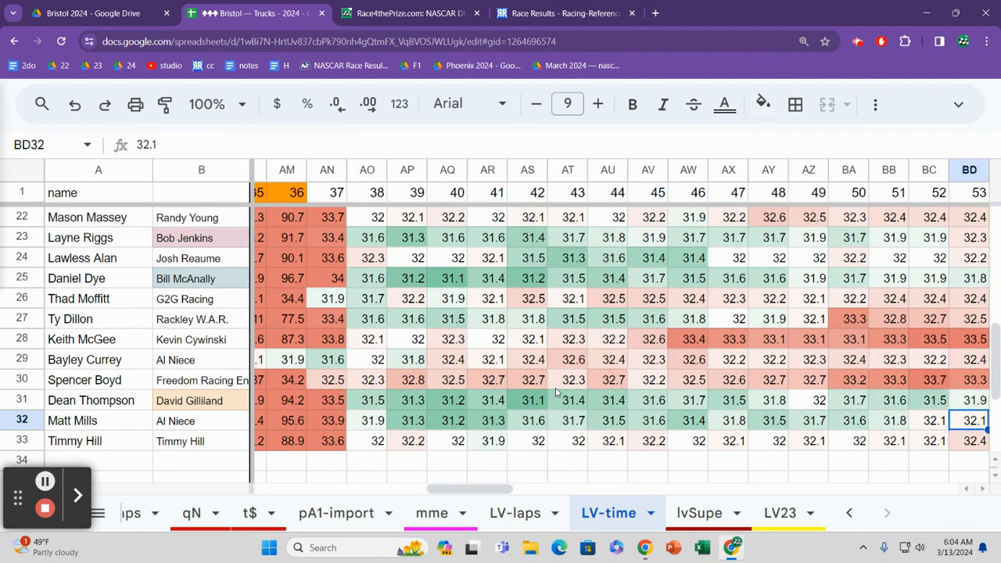
key(Left)
key(Left)
key(Left)
key(Left)
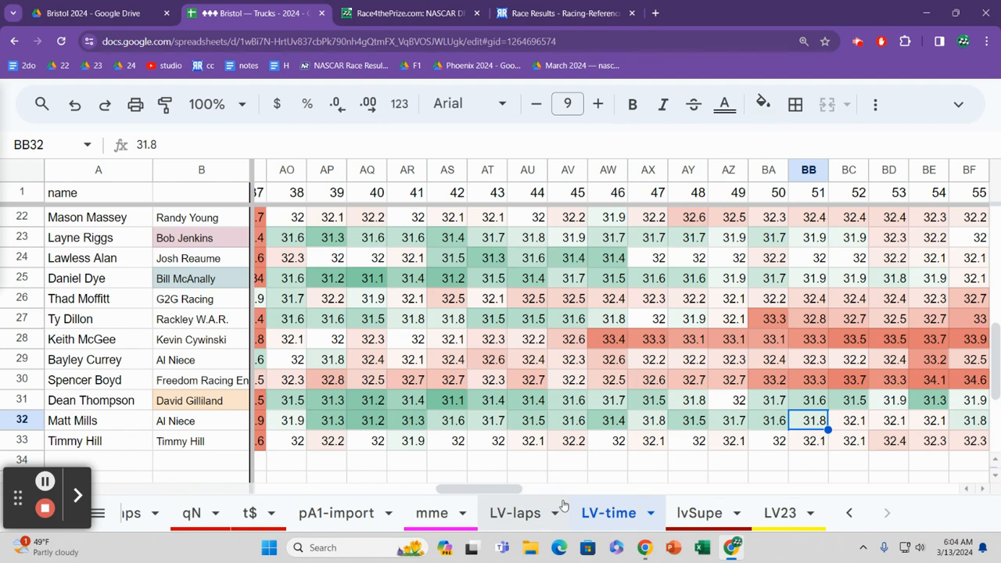
Step: Follow row 32's running positions on the LV-laps sheet from lap 9 to lap 62
click(536, 514)
click(615, 415)
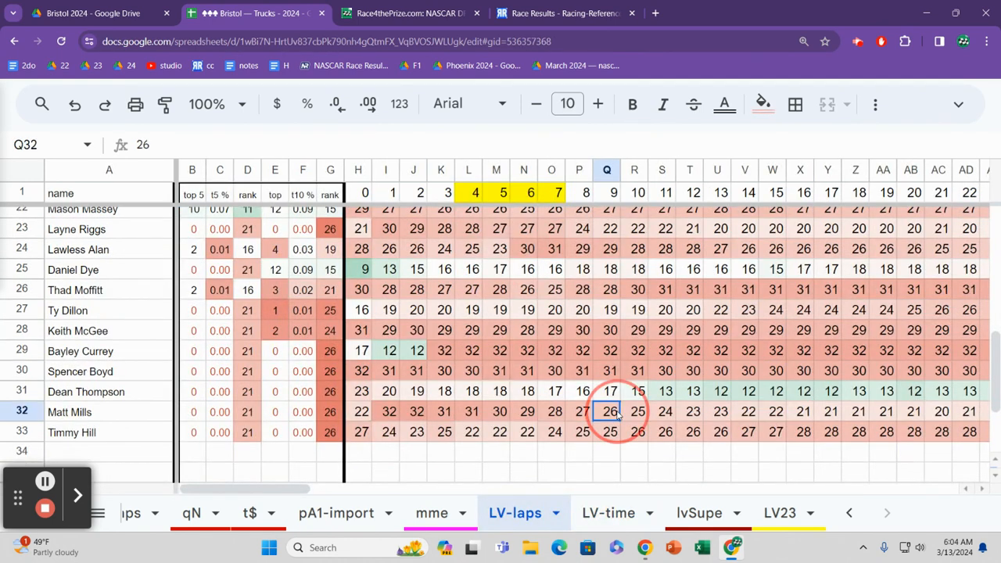
key(Right)
key(Right)
key(Right)
key(Right)
key(Right)
key(Right)
key(Right)
key(Right)
key(Right)
key(Right)
key(Right)
key(Right)
key(Right)
key(Right)
key(Right)
key(Right)
key(Right)
key(Right)
key(Right)
key(Right)
key(Right)
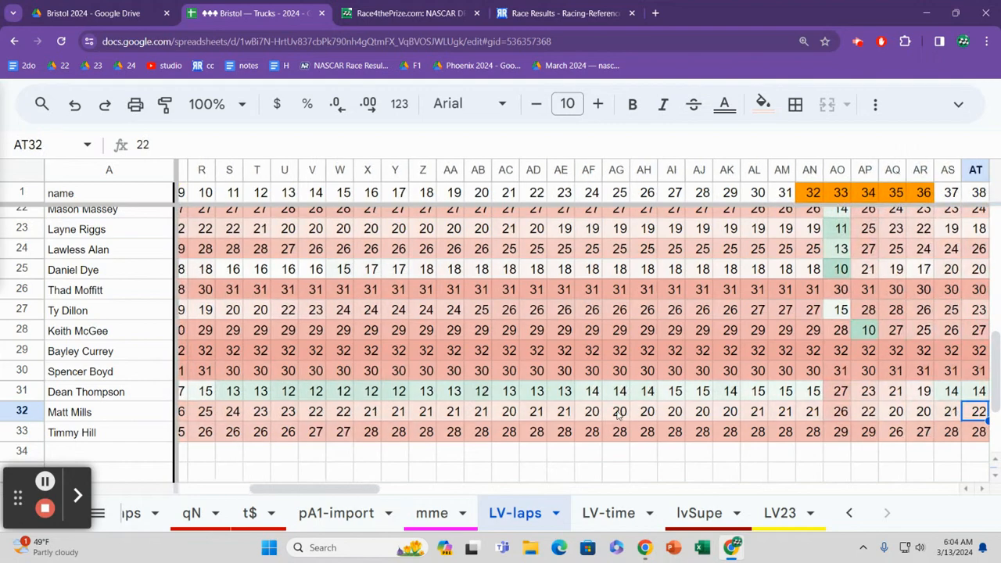
Step: Examine row 32's running positions beyond lap 62, moving back and forth to settle on lap 75
key(Right)
key(Right)
key(Right)
key(Right)
key(Right)
key(Right)
key(Right)
key(Right)
key(Right)
key(Right)
key(Right)
key(Right)
key(Right)
key(Right)
key(Right)
key(Right)
key(Right)
key(Right)
key(Right)
key(Right)
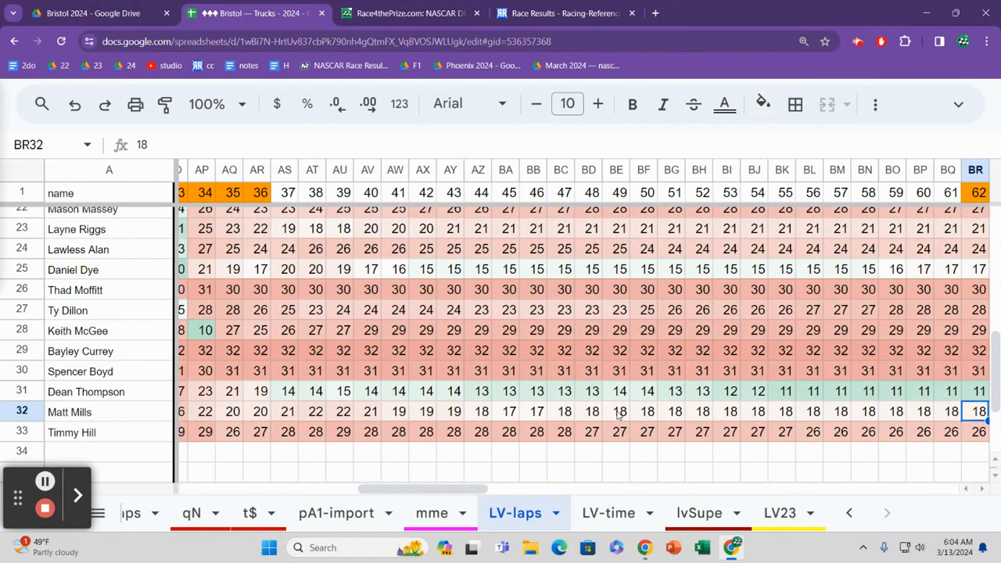
key(Right)
key(Right)
key(Right)
key(Right)
key(Right)
key(Right)
key(Right)
key(Right)
key(Right)
key(Right)
key(Right)
key(Right)
key(Right)
key(Right)
key(Right)
key(Right)
key(Left)
key(Left)
key(Left)
key(Left)
key(Left)
key(Left)
key(Left)
key(Left)
key(Left)
key(Left)
key(Left)
key(Left)
key(Left)
key(Left)
key(Left)
key(Right)
key(Left)
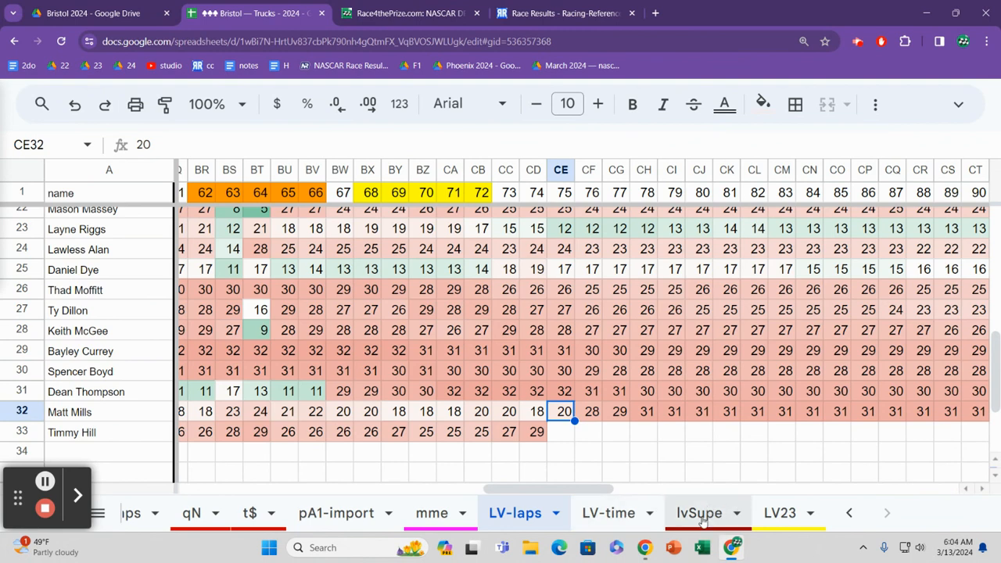
Step: Read the race notes on the LV23 sheet from lap 19 to lap 77, returning to the lap 76 note
click(771, 513)
click(731, 427)
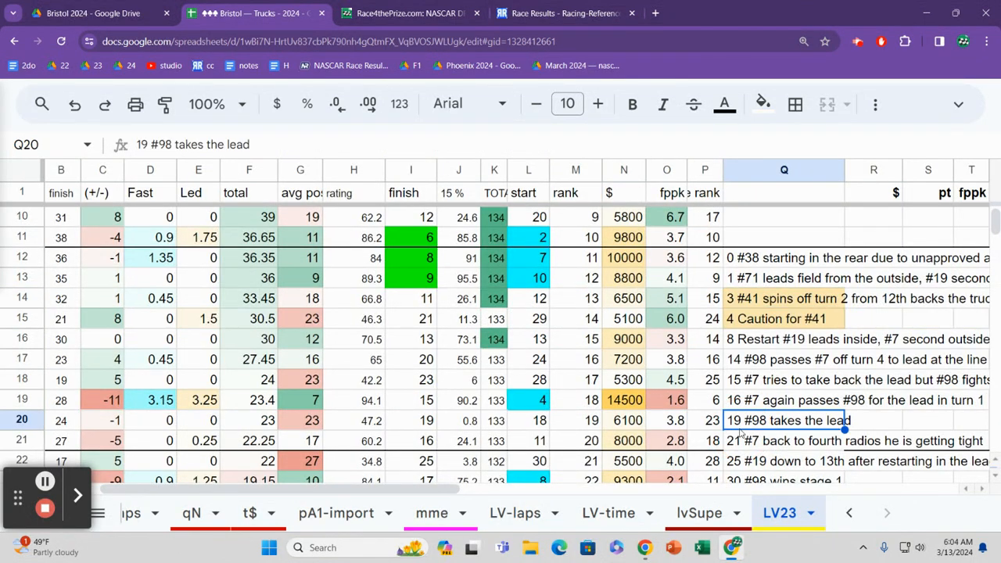
key(Down)
key(Down)
key(Down)
key(Down)
key(Down)
key(Down)
key(Down)
key(Down)
key(Down)
key(Down)
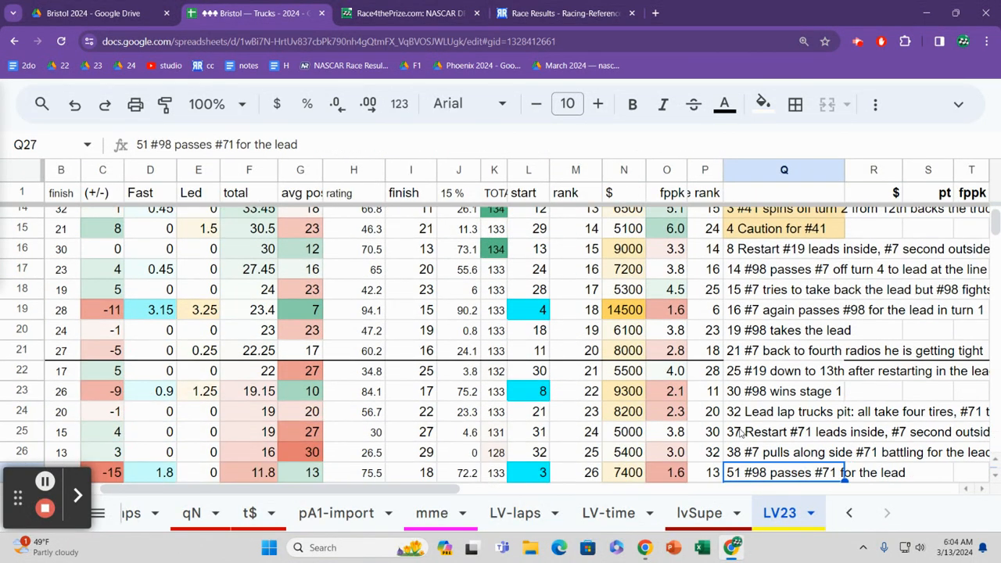
key(Down)
key(Down)
key(Down)
key(Down)
key(Down)
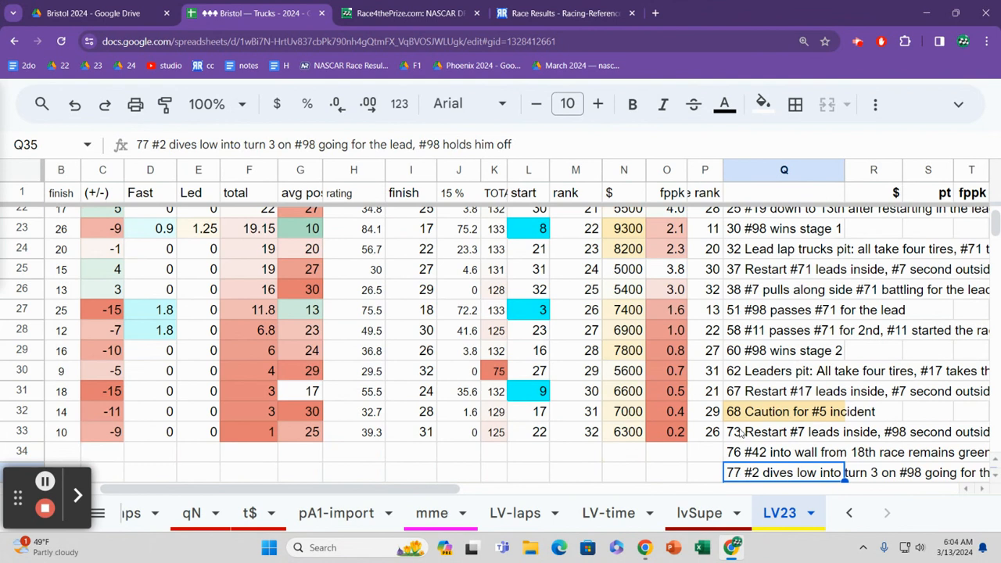
key(Up)
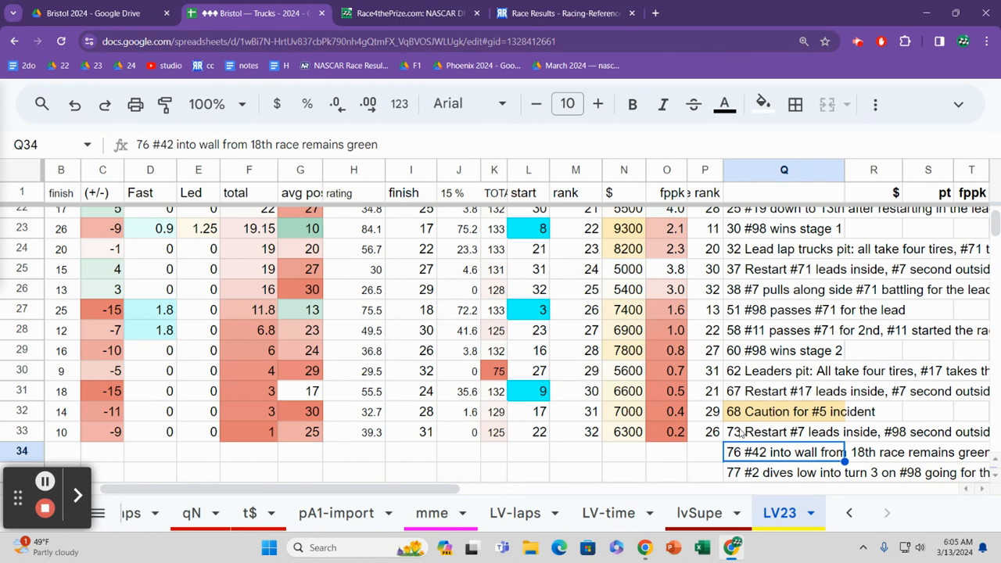
Step: Check row 30's total laps on the LV23 sheet and go through the driver names down to row 33
click(496, 372)
key(Left)
key(Left)
key(Left)
key(Left)
key(Left)
key(Left)
key(Left)
key(Left)
key(Left)
key(Left)
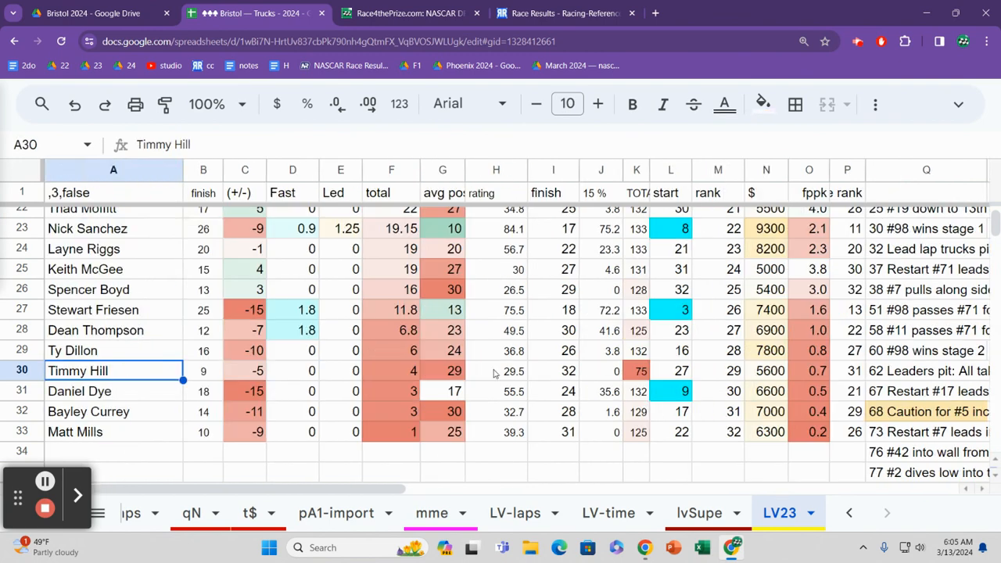
key(Down)
key(Down)
key(Down)
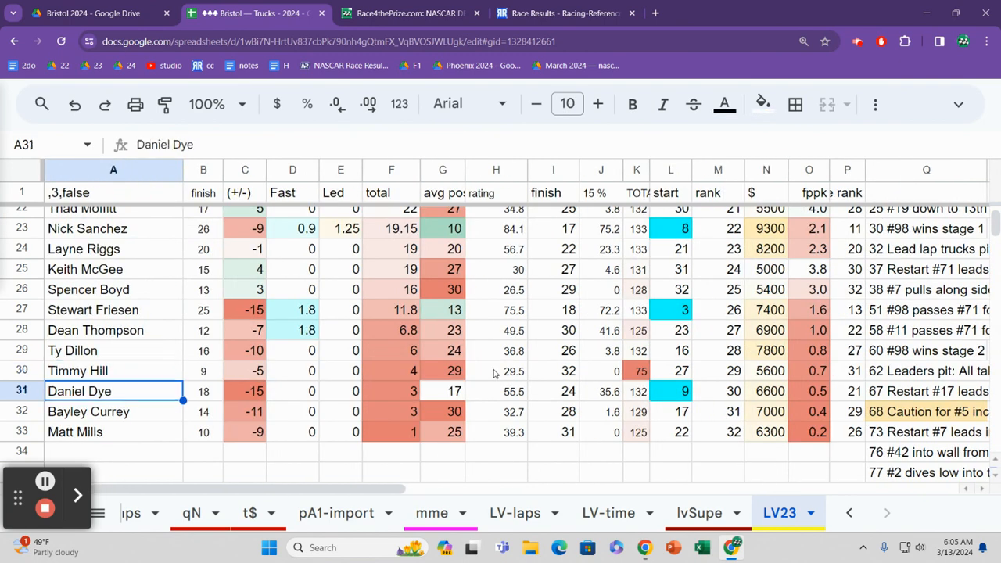
Step: Review row 33's results across to the finish column, returning to its average position
key(Right)
key(Right)
key(Right)
key(Right)
key(Right)
key(Right)
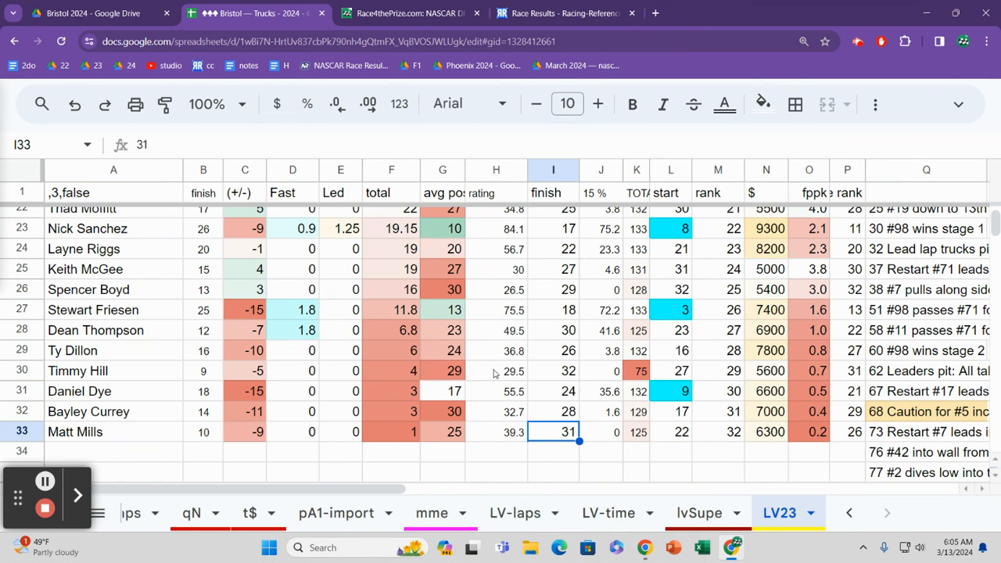
key(Left)
key(Left)
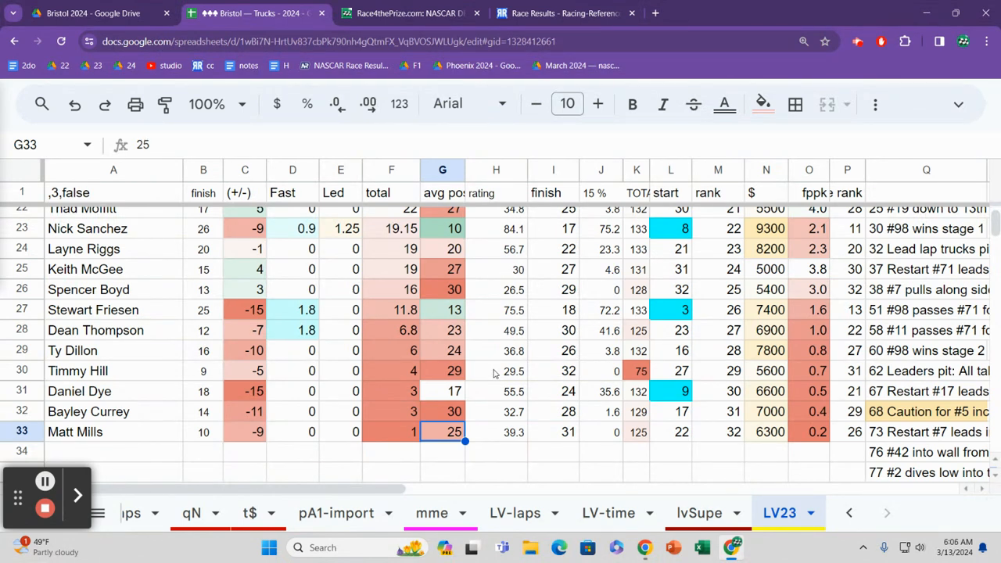
Step: Compare row 32's average position, rating and finish, returning to its average position
key(Up)
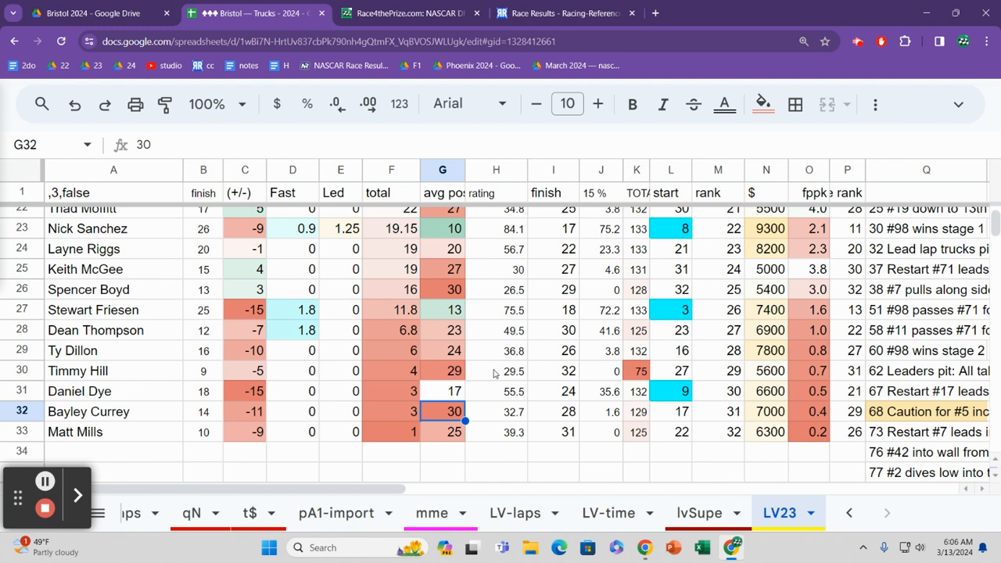
key(Right)
key(Right)
key(Right)
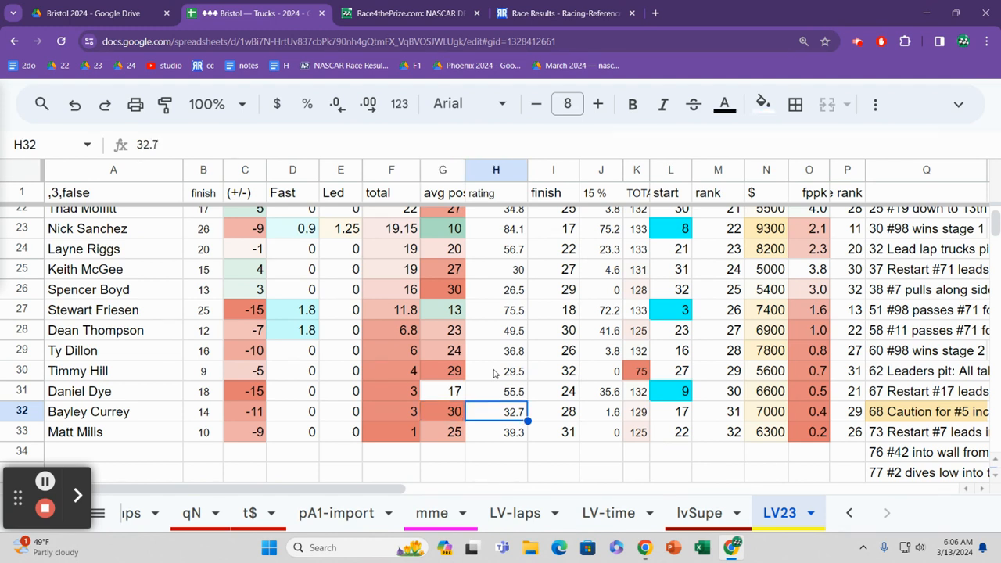
key(Left)
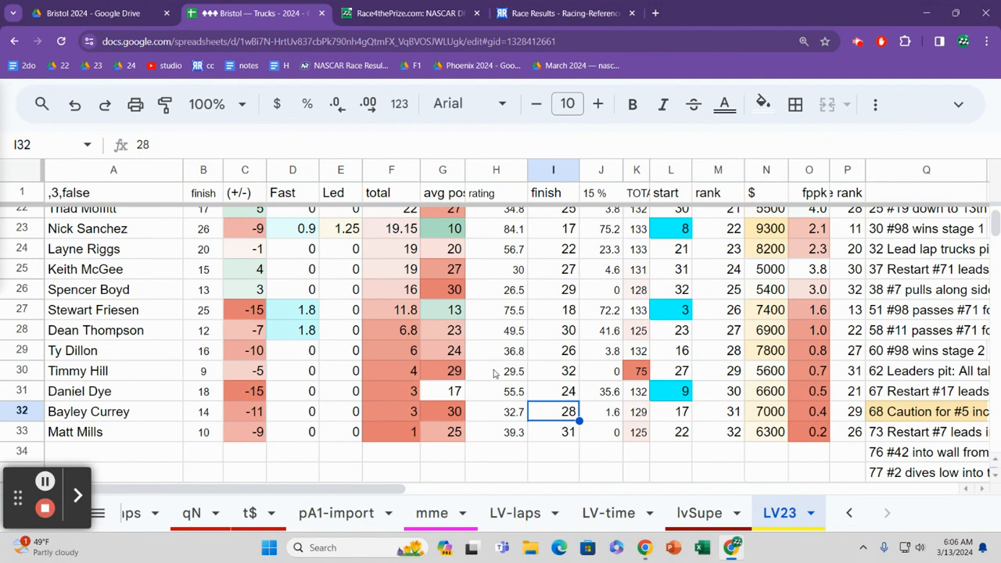
key(Left)
key(Left)
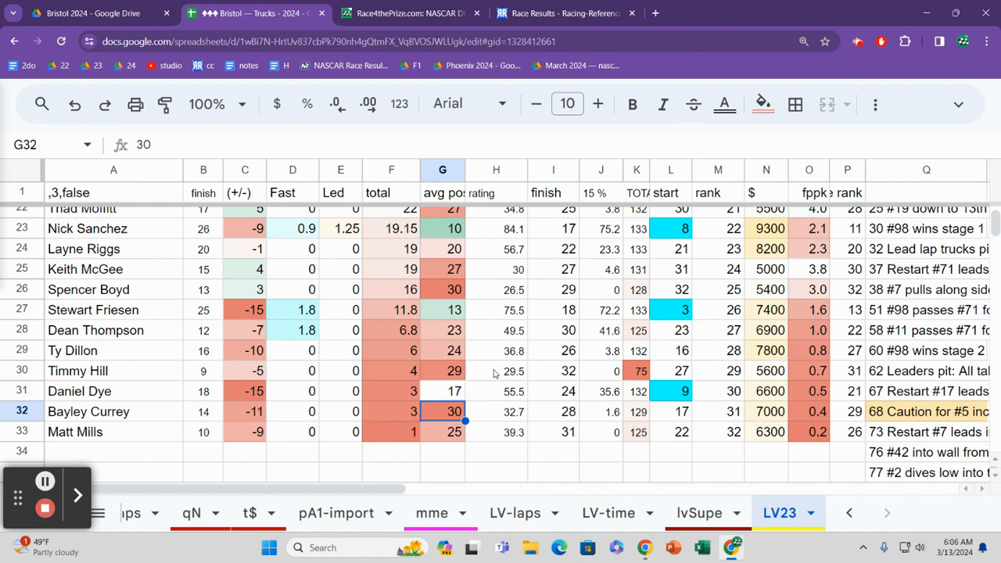
Step: Review the average positions on the LV23 sheet from row 31 up to row 28
key(Up)
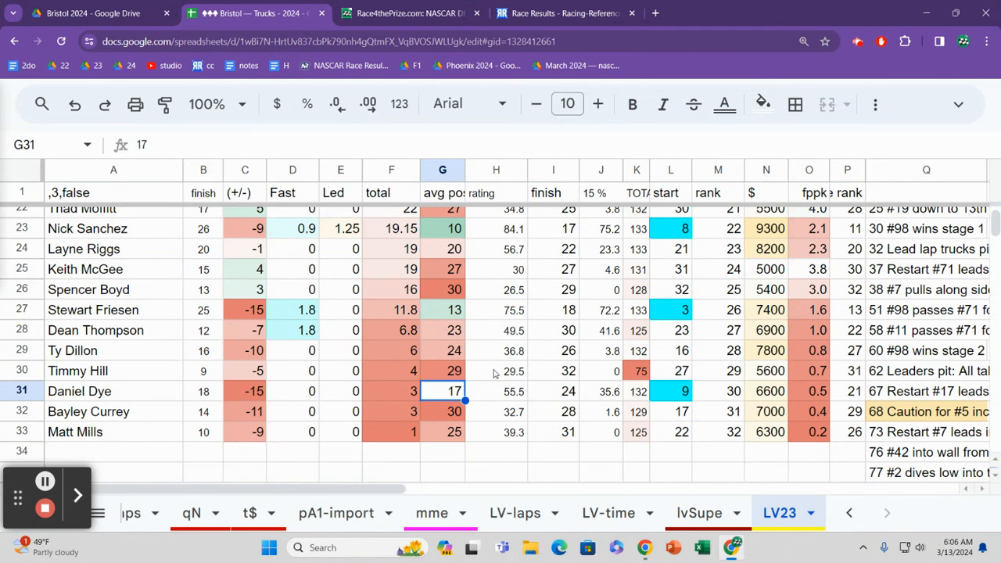
key(Up)
key(Up)
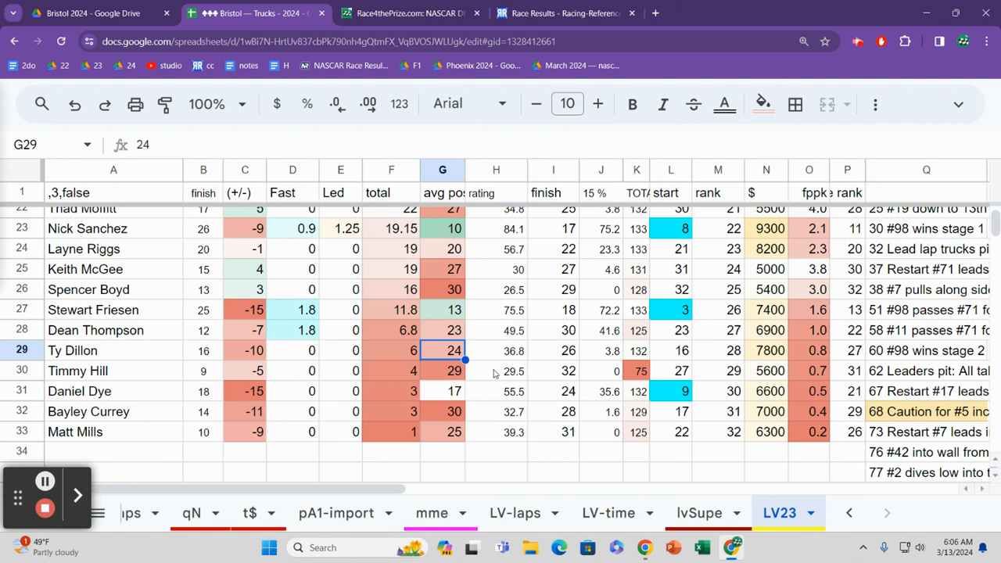
key(Up)
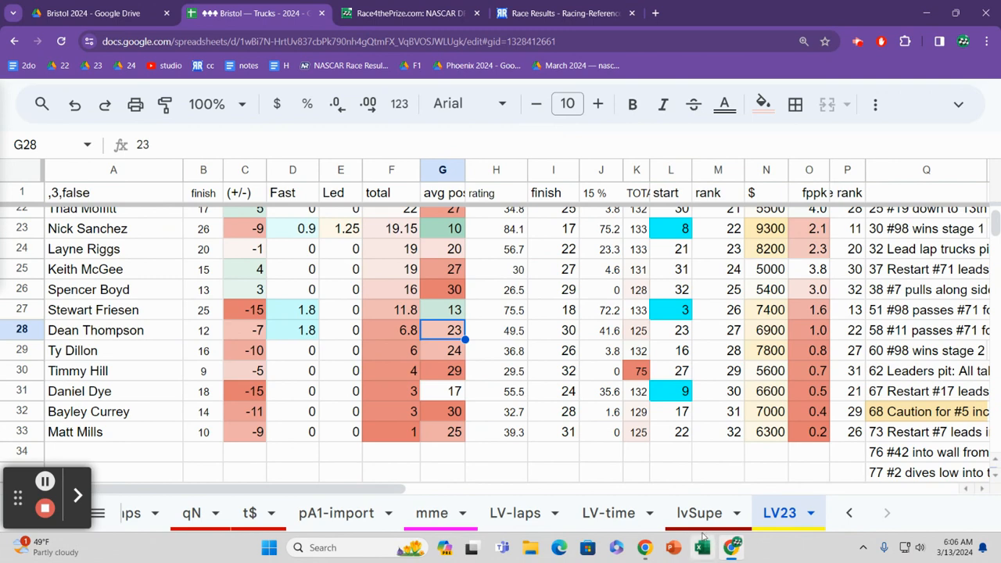
Step: Open the LV-time sheet and go to row 2's rank in the last summary column
click(603, 513)
click(608, 264)
key(ctrl+Up)
key(Down)
key(ctrl+Right)
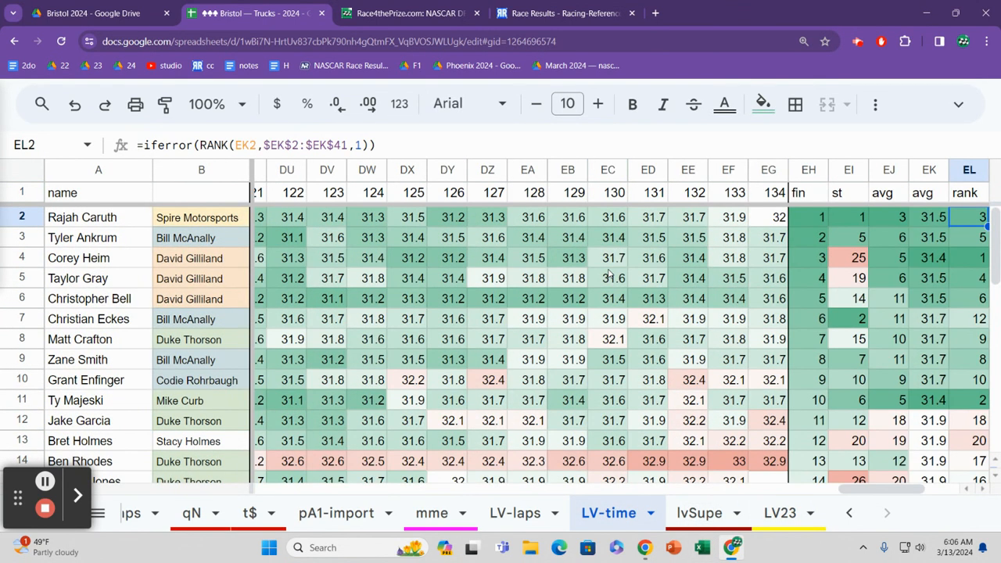
Step: Check row 2's starting position and follow the finishing positions from row 2 down to row 6
key(Left)
key(Left)
key(Left)
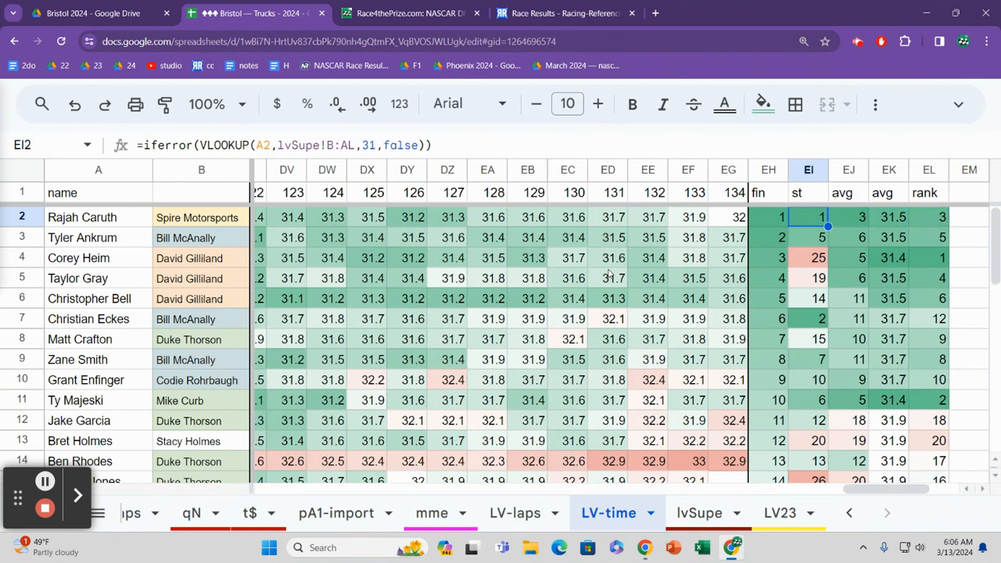
key(Left)
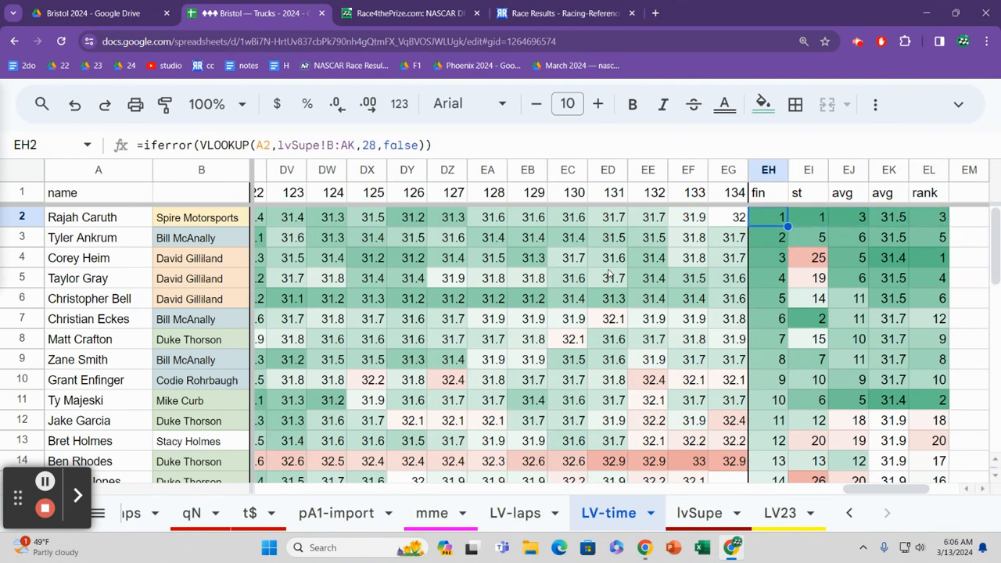
key(Down)
key(Down)
key(Down)
key(Down)
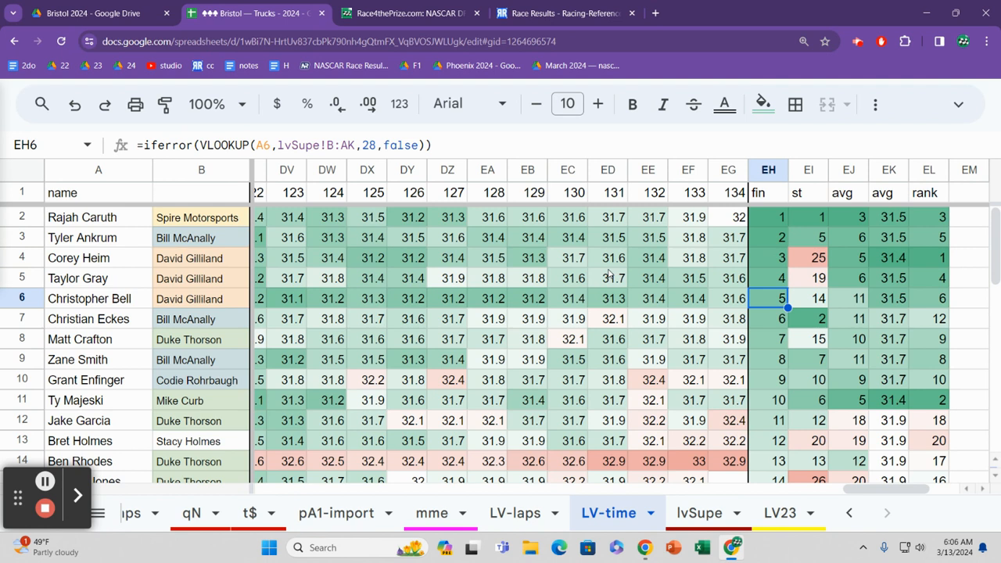
Step: Examine row 2's average running position, average lap time and lap-time rank
key(Right)
key(Right)
key(Up)
key(Up)
key(Up)
key(Up)
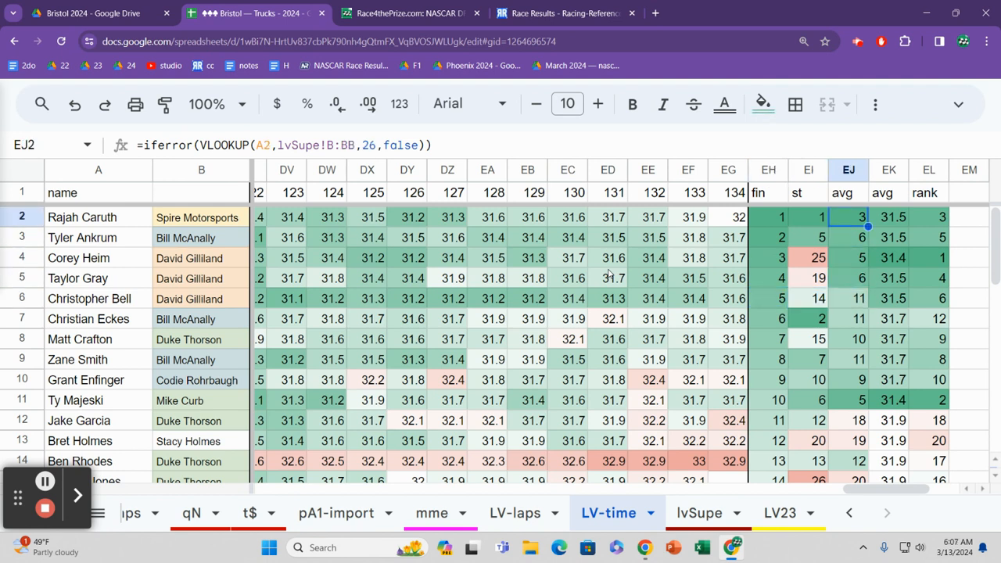
key(Right)
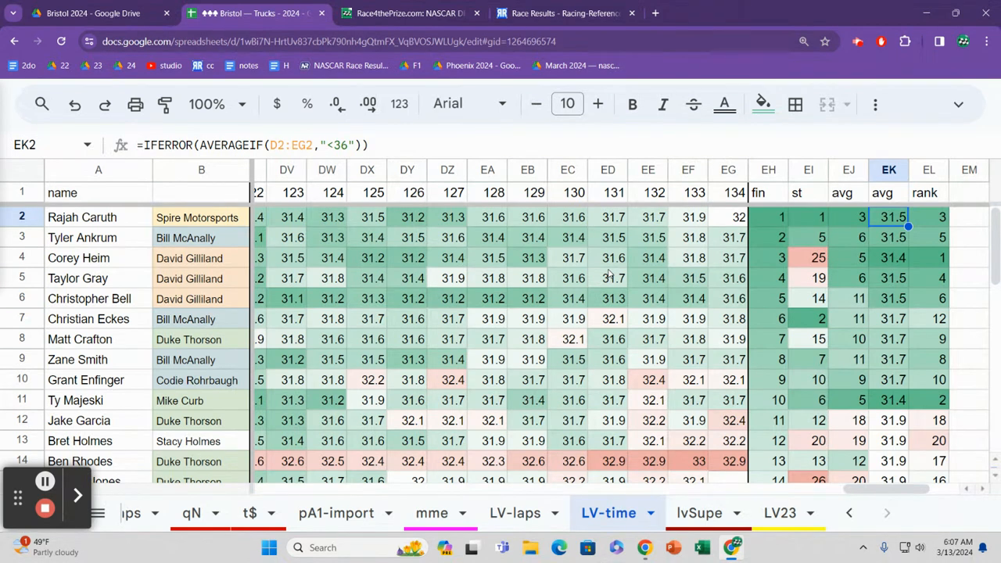
key(Right)
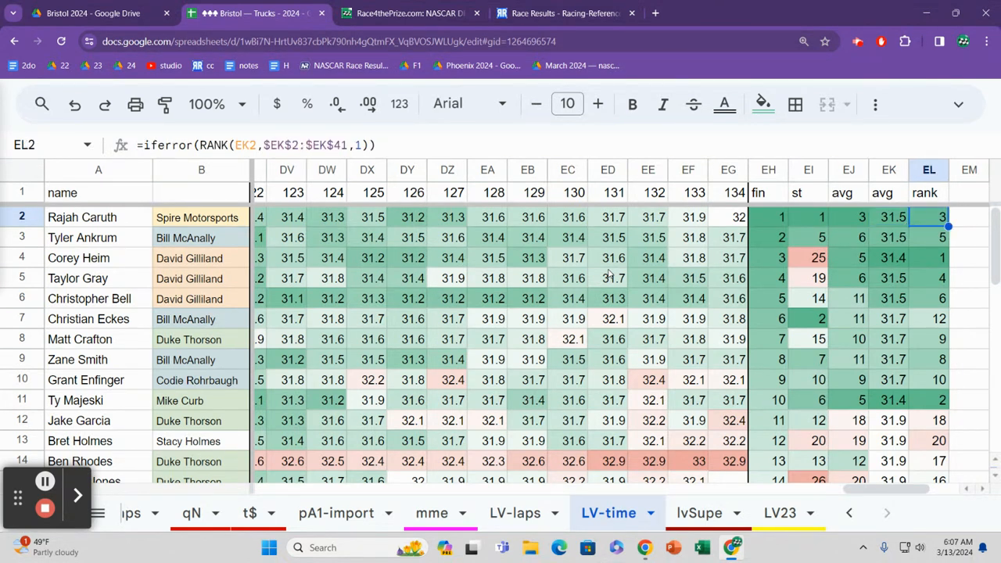
Step: Check the top ranks down to row 5 and follow the average running positions to row 10
key(Down)
key(Down)
key(Down)
key(Left)
key(Left)
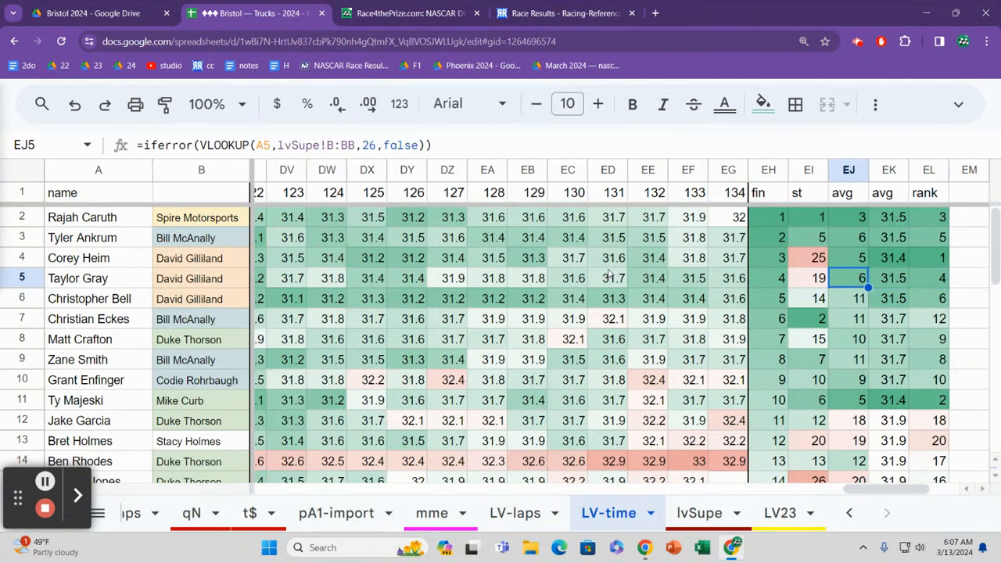
key(Down)
key(Down)
key(Down)
key(Down)
key(Down)
key(Down)
key(Up)
key(Up)
key(Up)
key(Up)
key(Up)
key(Up)
key(Up)
key(Up)
key(Up)
key(Up)
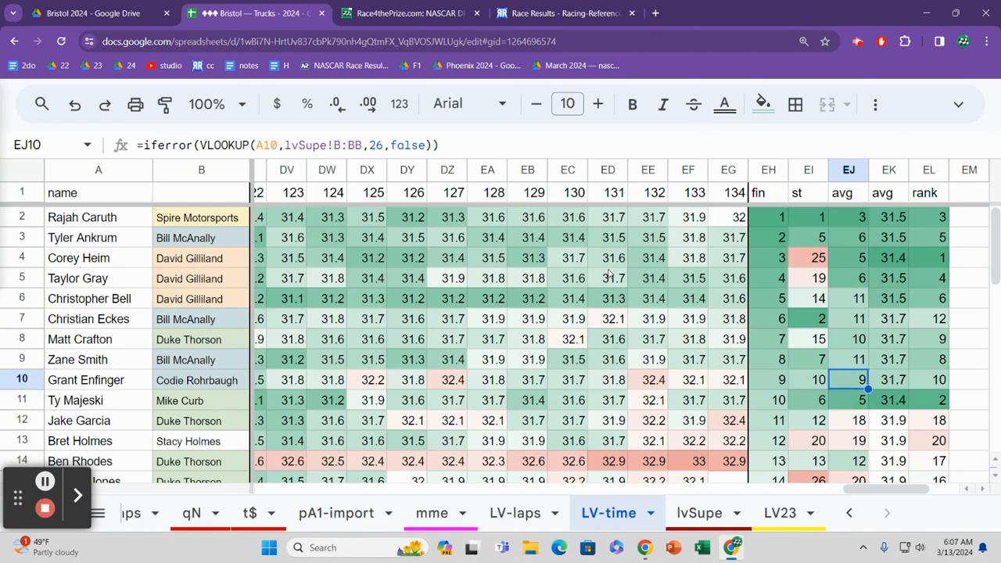
Step: Examine the average running positions further down the LV-time sheet, settling on row 18
key(Down)
key(Down)
key(Down)
key(Down)
key(Down)
key(Down)
key(Down)
key(Down)
key(Down)
key(Down)
key(Down)
key(Down)
key(Down)
key(Down)
key(Down)
key(Down)
key(Down)
key(Down)
key(Down)
key(Down)
key(Down)
key(Up)
key(Up)
key(Up)
key(Up)
key(Up)
key(Up)
key(Up)
key(Up)
key(Up)
key(Up)
key(Up)
key(Up)
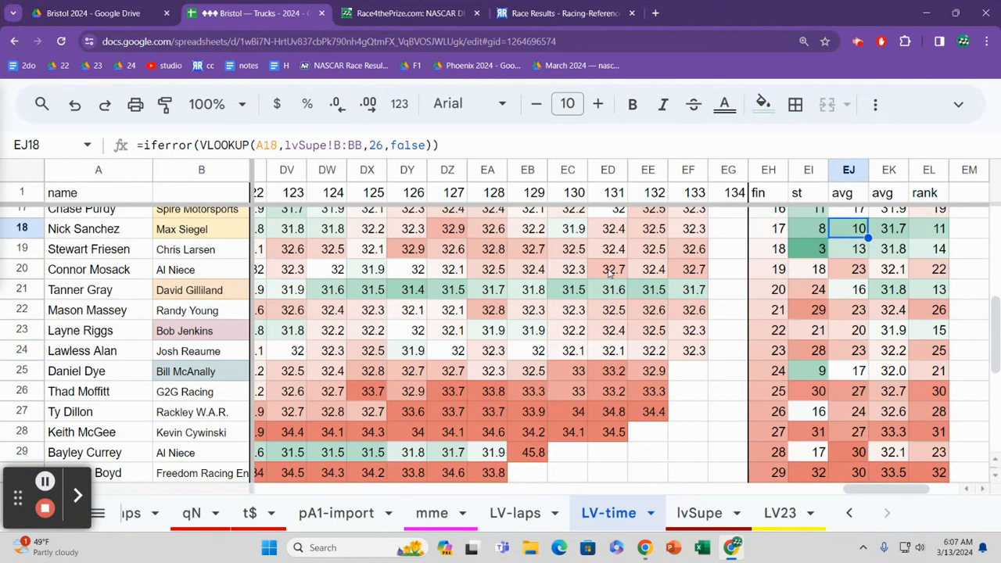
Step: Compare the average running positions around rows 16 to 18, ending on row 18
key(Down)
key(Up)
key(Down)
key(Up)
key(Up)
key(Up)
key(Up)
key(Up)
key(Up)
key(Up)
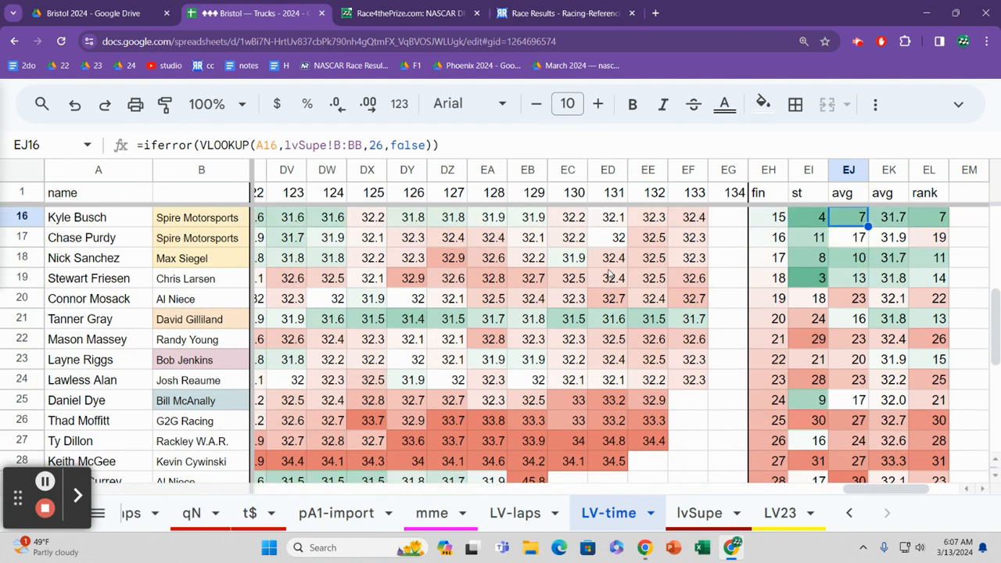
key(Down)
key(Down)
key(Down)
key(Down)
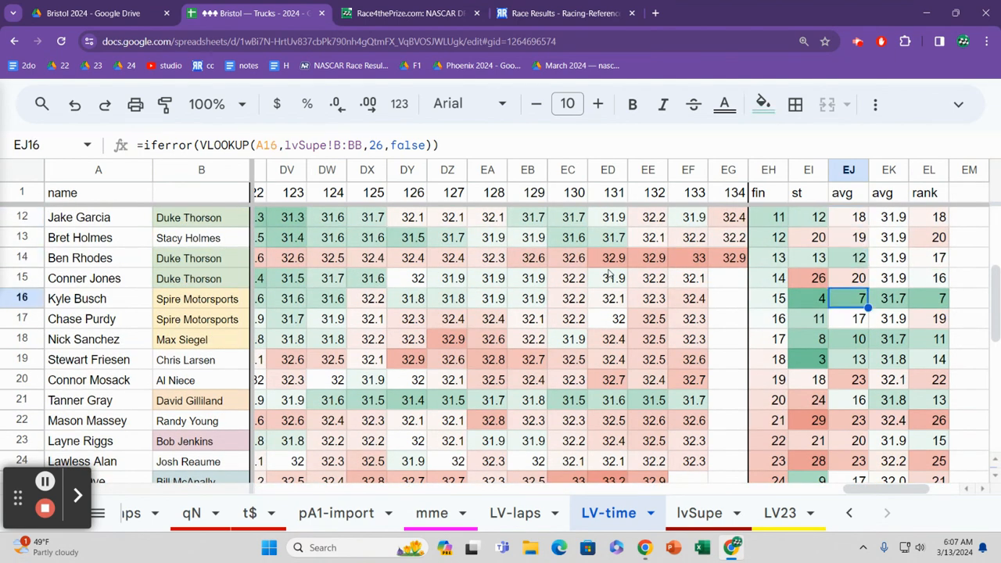
key(Down)
key(Down)
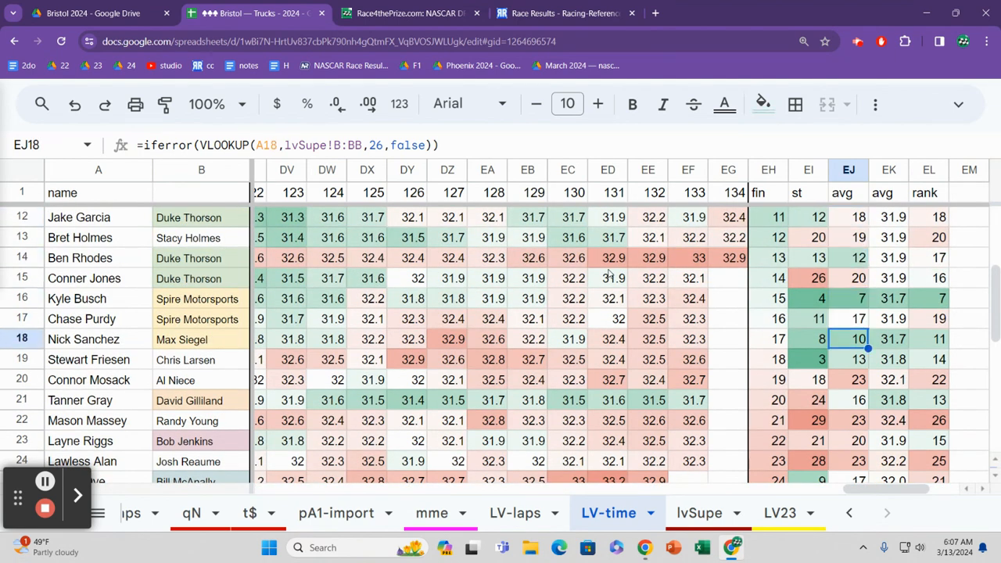
Step: Review the average running positions from row 18 back up to row 2
key(Up)
key(Up)
key(Up)
key(Up)
key(Up)
key(Up)
key(Up)
key(Up)
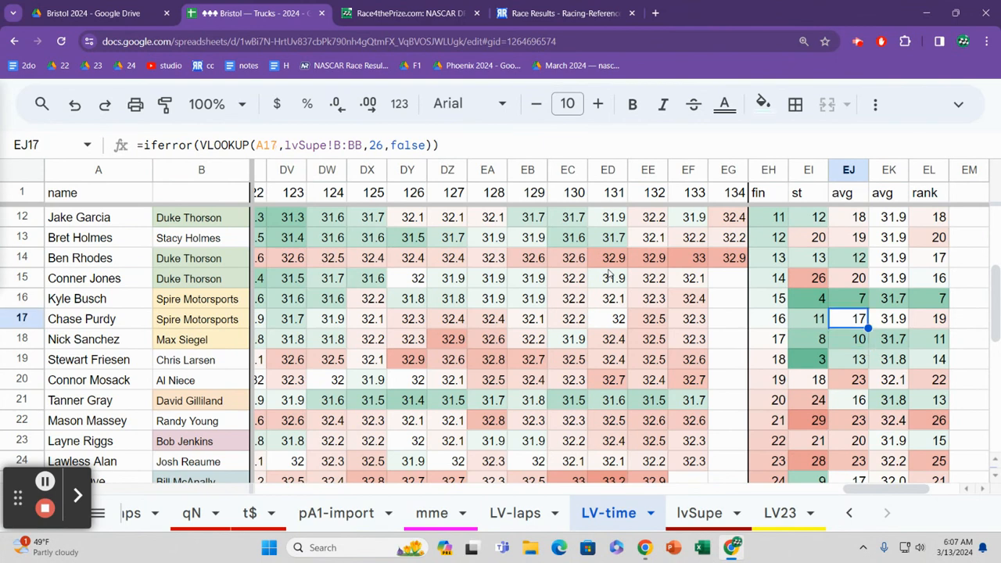
key(Up)
key(Up)
key(Up)
key(Up)
key(Up)
key(Up)
key(Up)
key(Up)
key(Up)
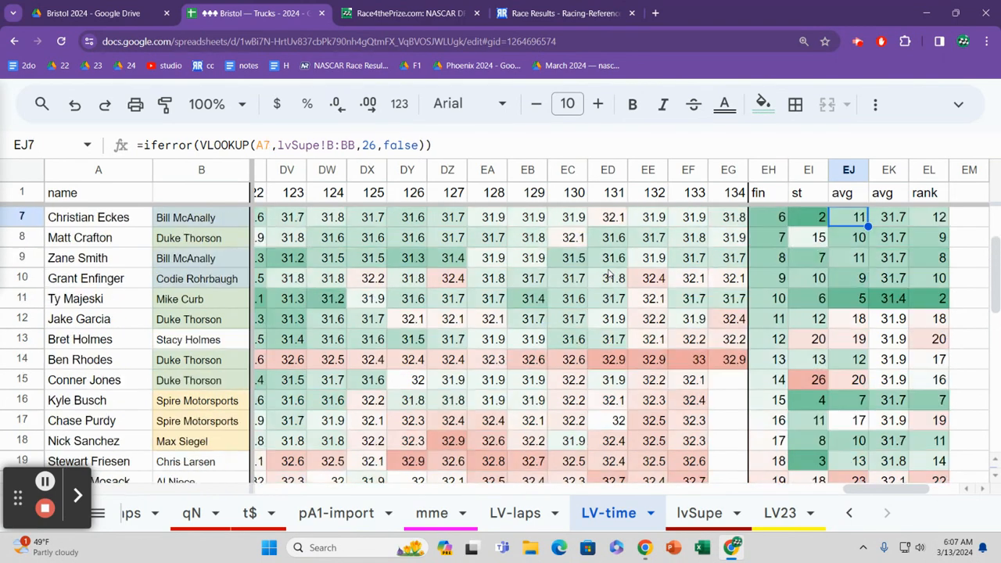
key(Down)
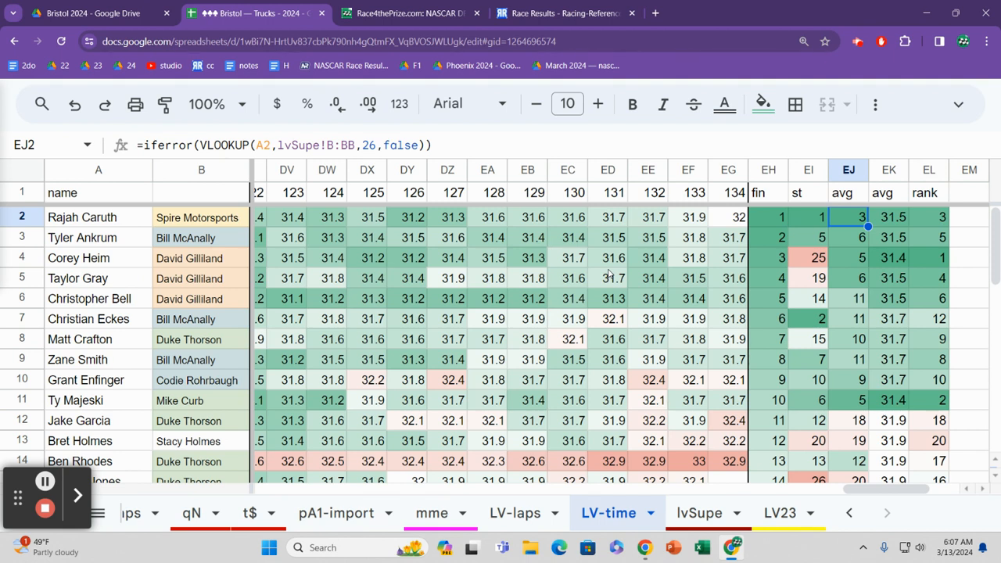
Step: Check row 3's average running position and compare the starting positions down to row 5, ending on row 4
key(Down)
key(Down)
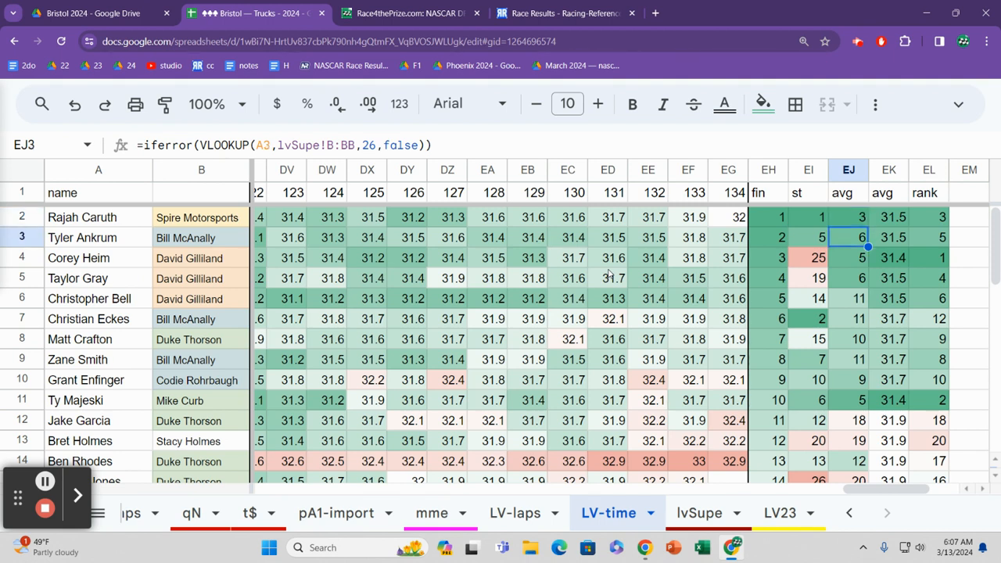
key(Left)
key(Down)
key(Down)
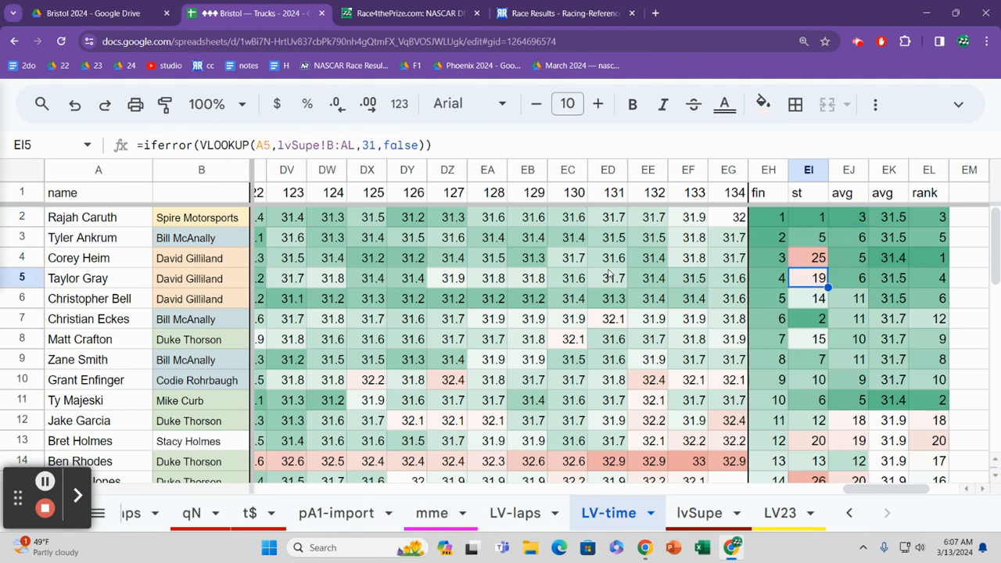
key(Up)
key(Up)
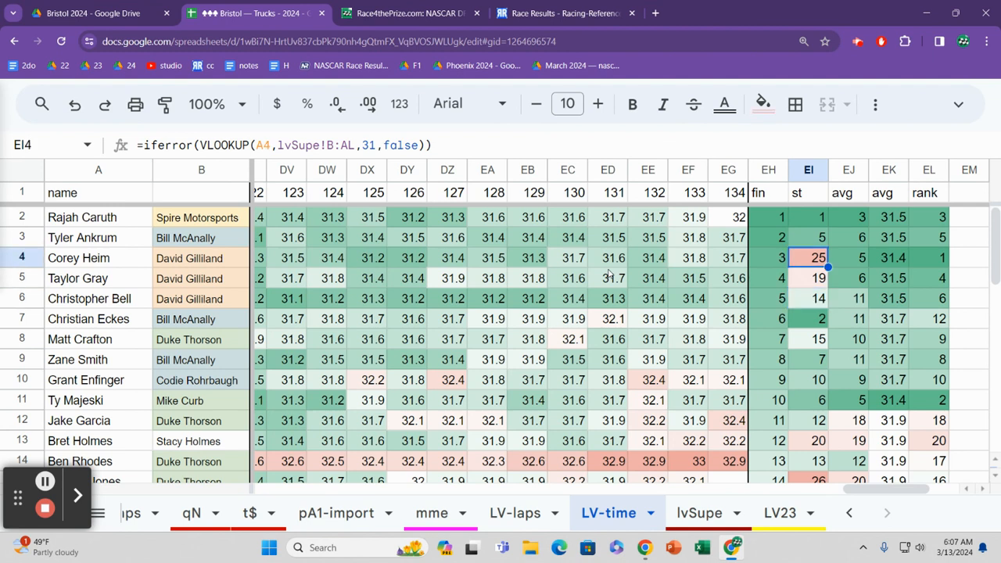
Step: Compare the average lap times below row 4 and follow the average running positions back up to row 2
key(Right)
key(Right)
key(Down)
key(Down)
key(Down)
key(Left)
key(Up)
key(Up)
key(Up)
key(Up)
key(Up)
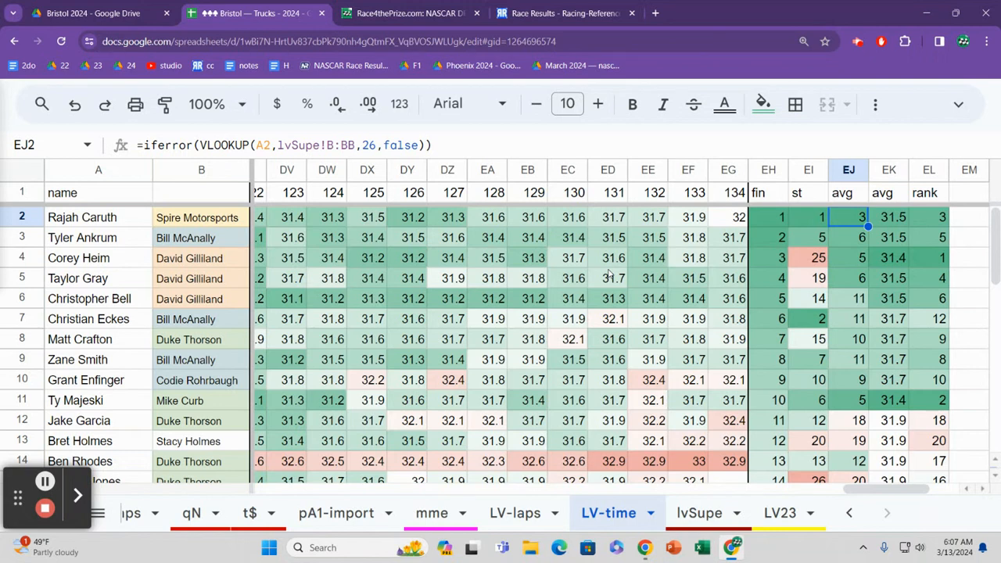
Step: Compare row 2's finish, start, averages and rank, settling on its starting position
key(Left)
key(Left)
key(Right)
key(Right)
key(Right)
key(Right)
key(Left)
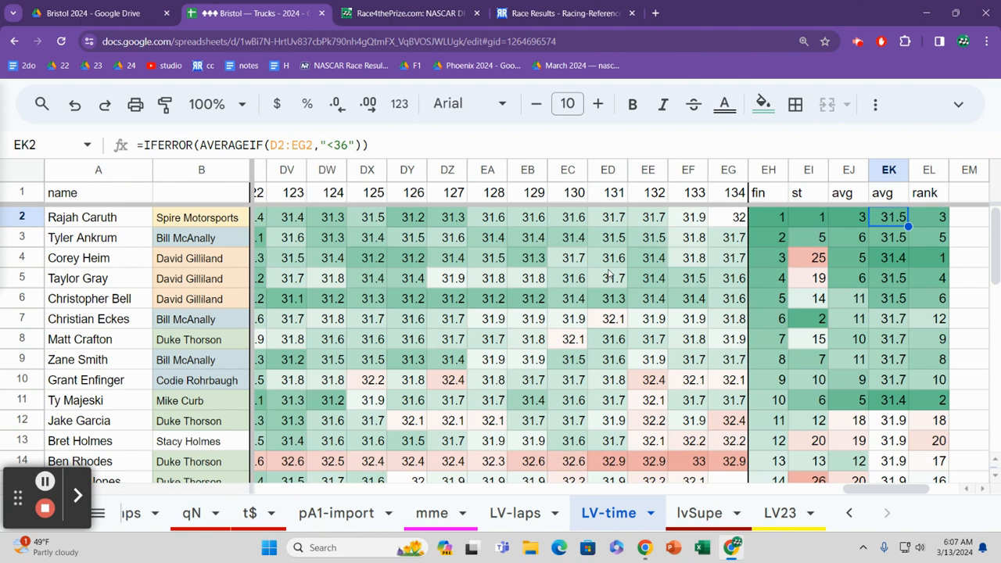
key(Left)
key(Left)
key(Left)
key(Right)
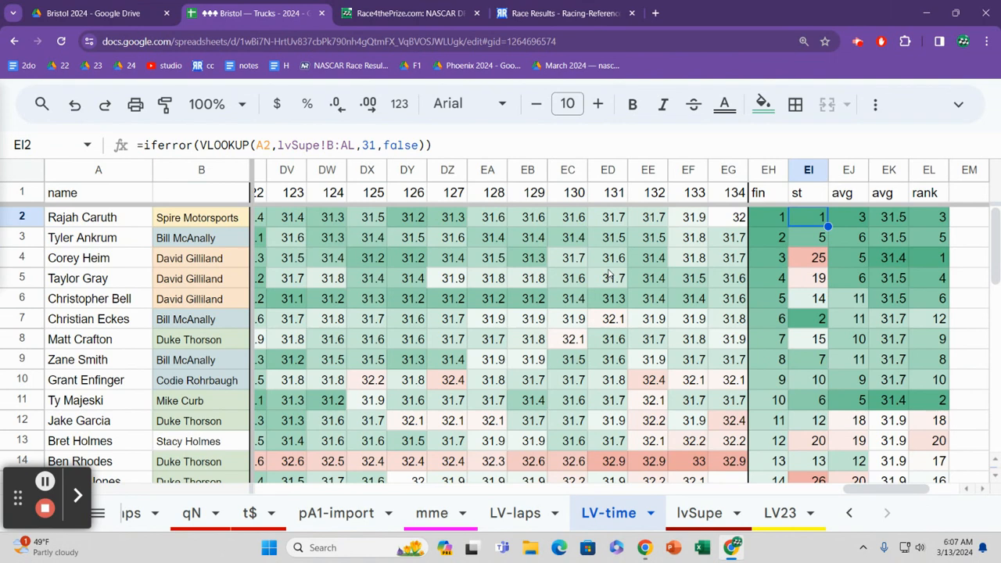
Step: Review row 4's starting position, average running position and rank, ending on its average lap time
key(Down)
key(Down)
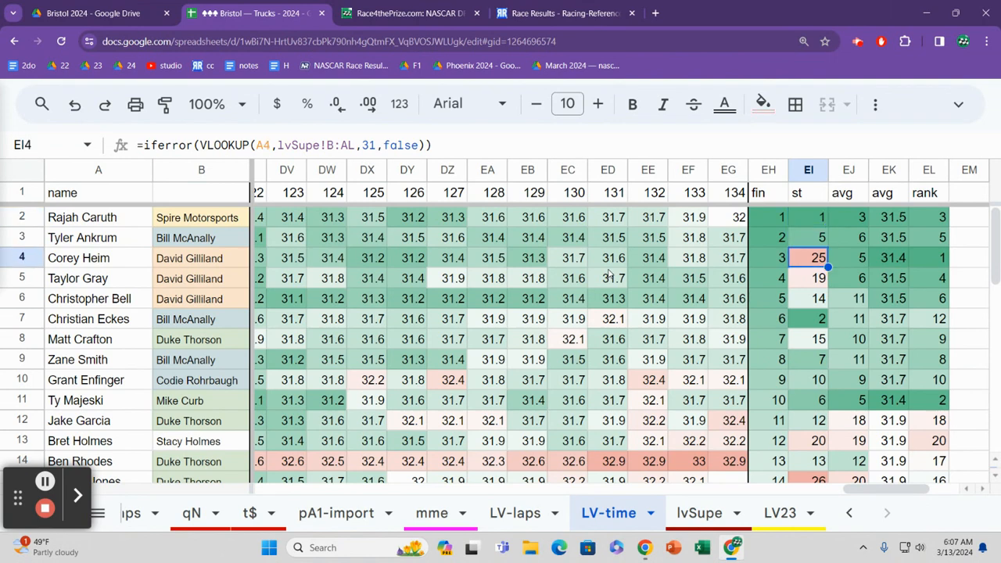
key(Right)
key(Right)
key(Right)
key(Left)
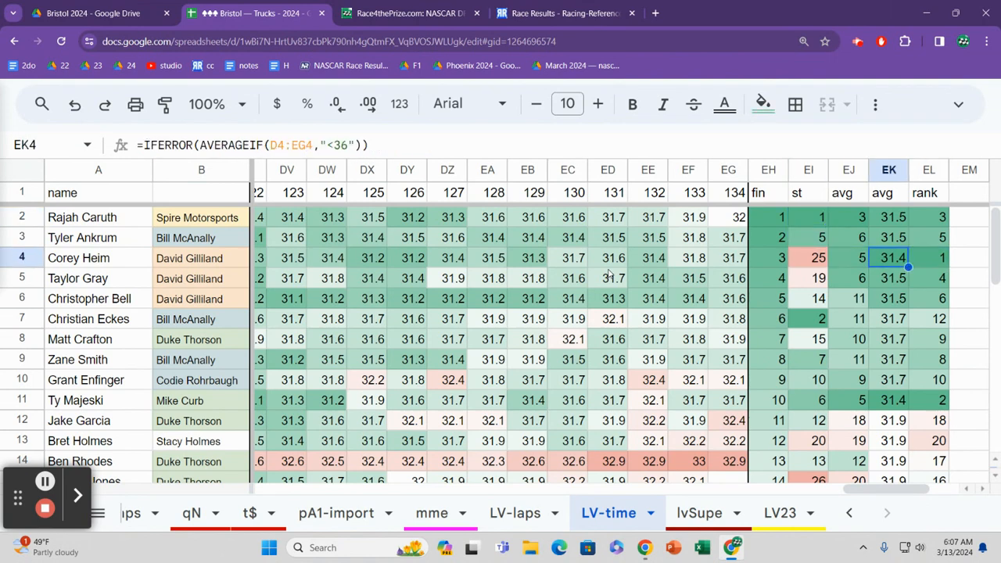
Step: Check row 4's starting position, and review row 5's starting position, averages and rank
key(Left)
key(Left)
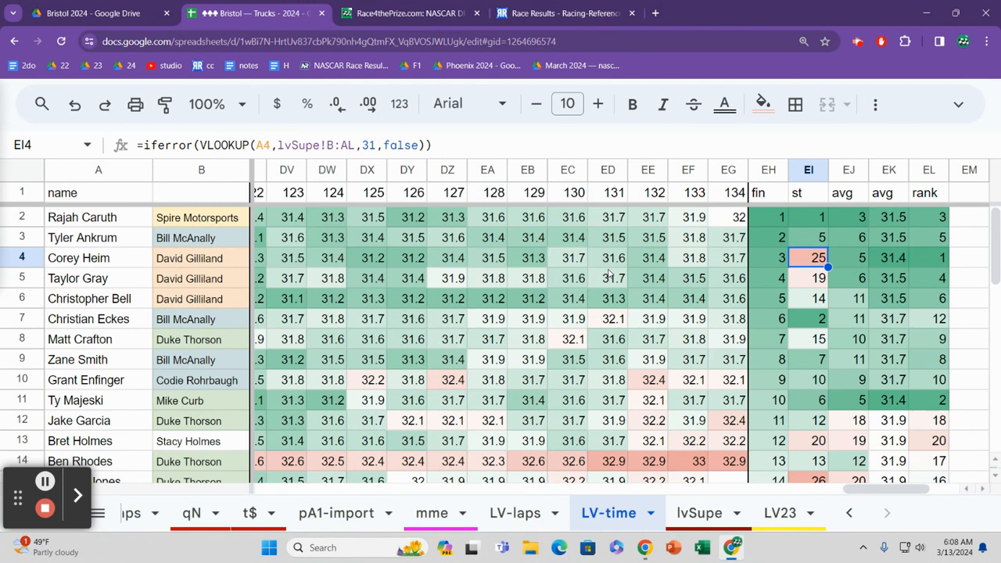
key(Down)
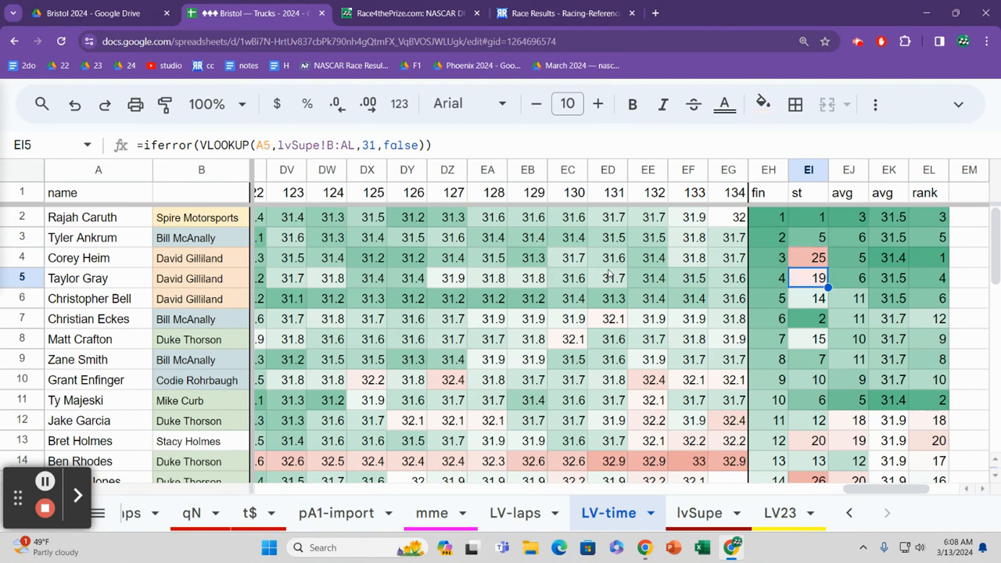
key(Right)
key(Right)
key(Right)
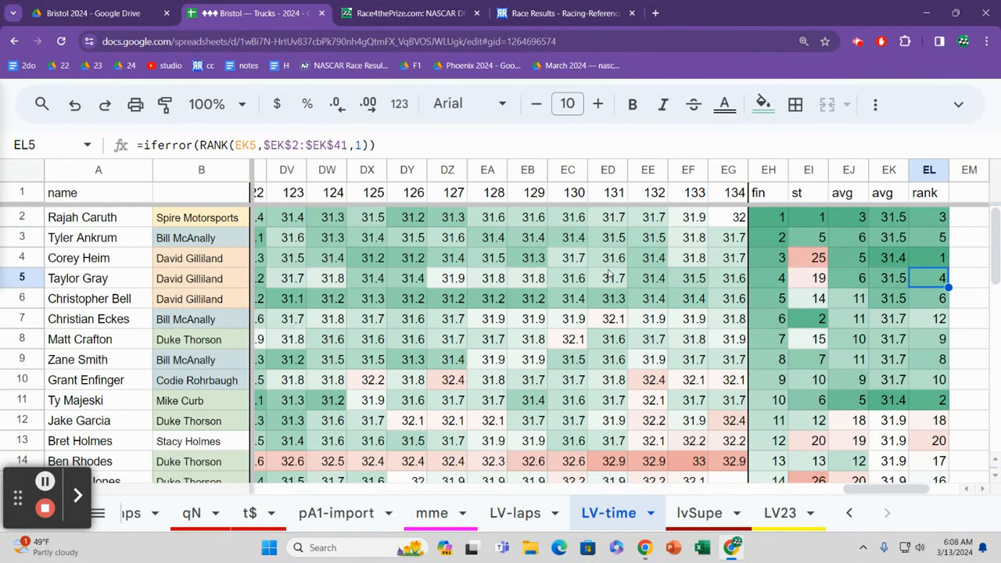
Step: Compare the lap-time ranks down to row 7 and follow the average lap times back up to row 3
key(Down)
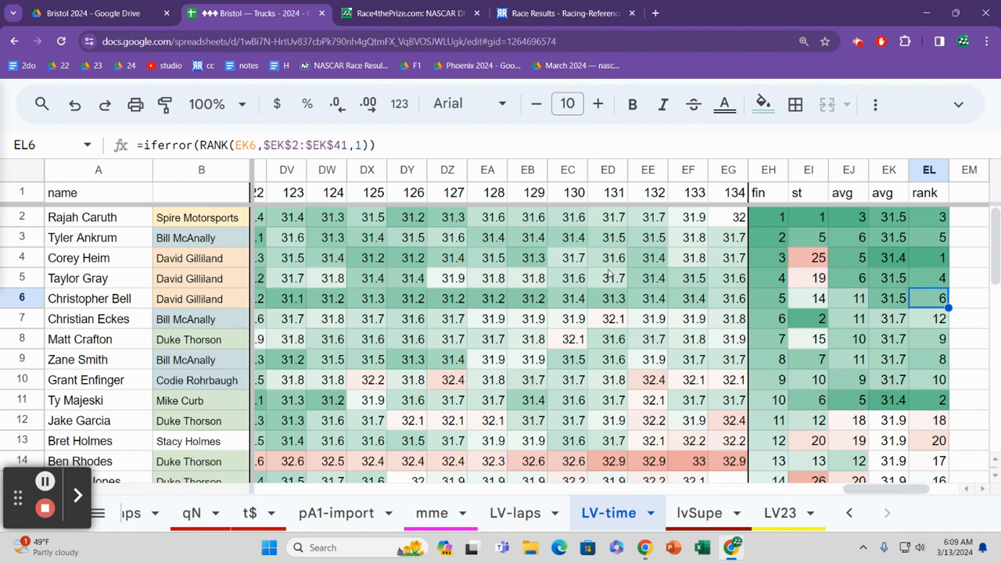
key(Down)
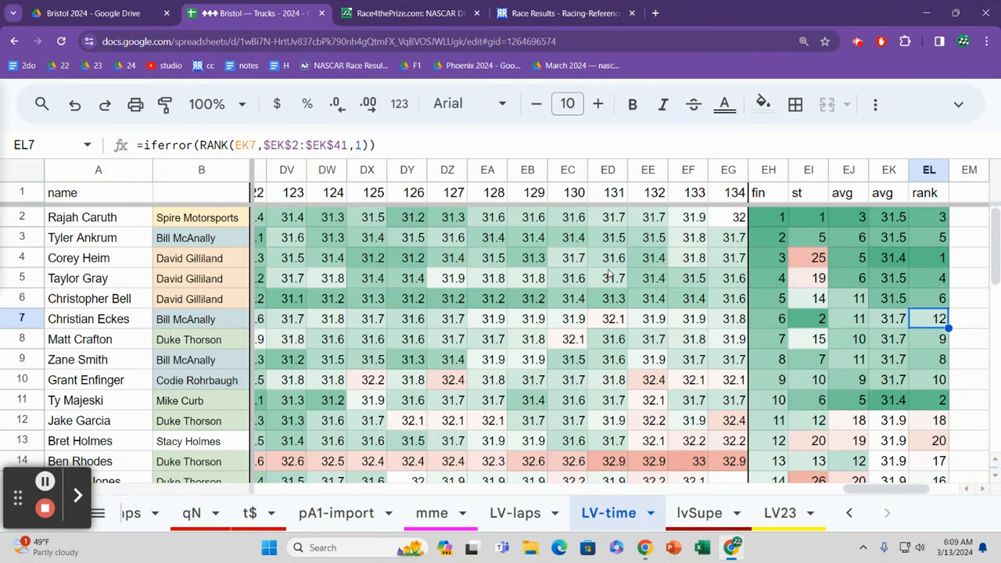
key(Left)
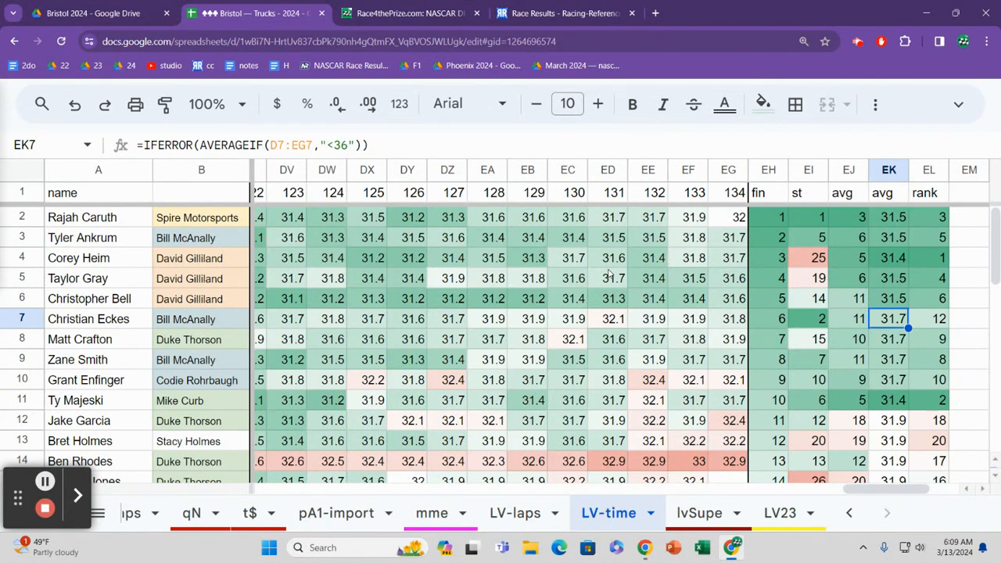
key(Up)
key(Up)
key(Up)
key(Up)
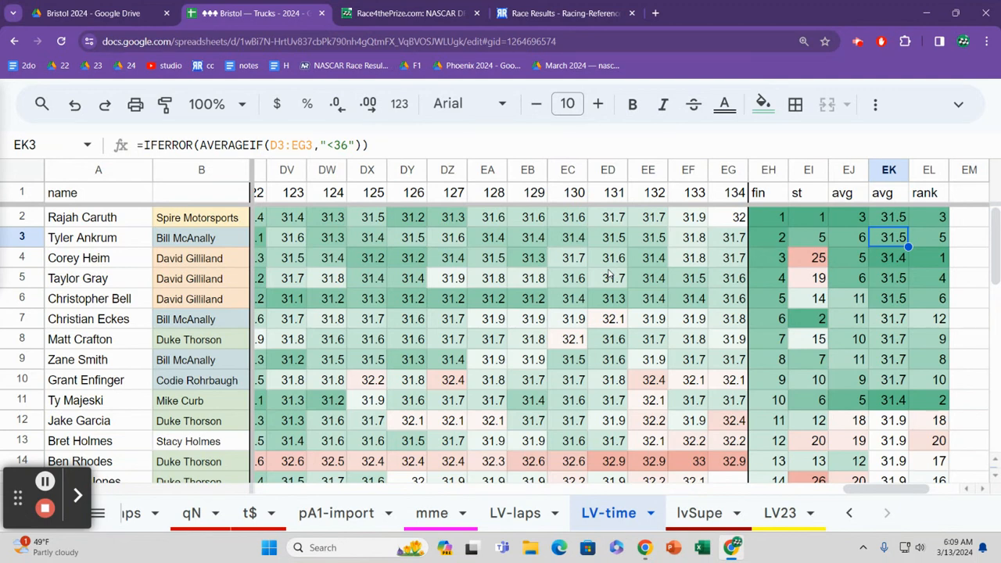
Step: Check row 3's rank and compare the average lap times from there down to row 10
key(Right)
key(Left)
key(Down)
key(Down)
key(Down)
key(Down)
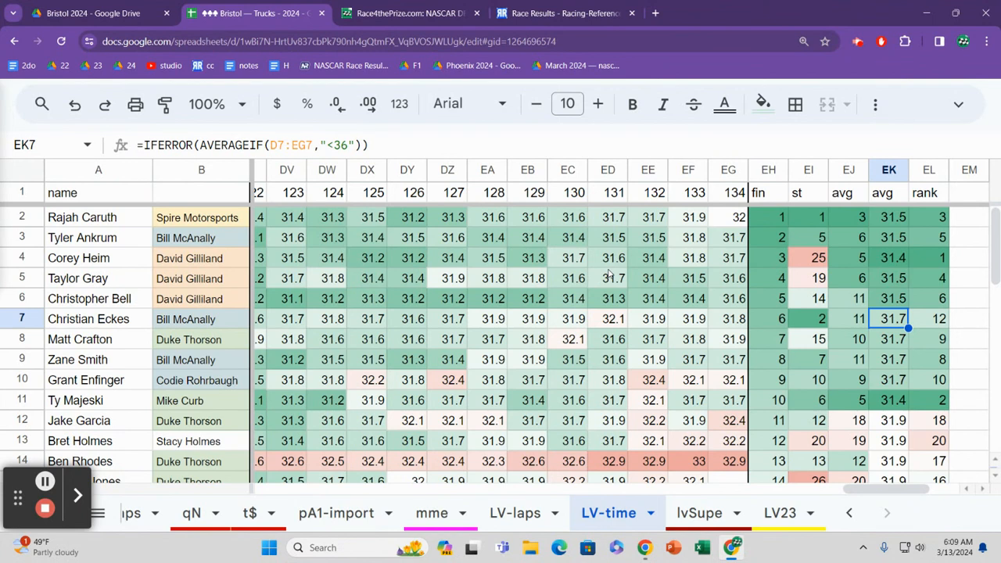
key(Down)
key(Down)
key(Down)
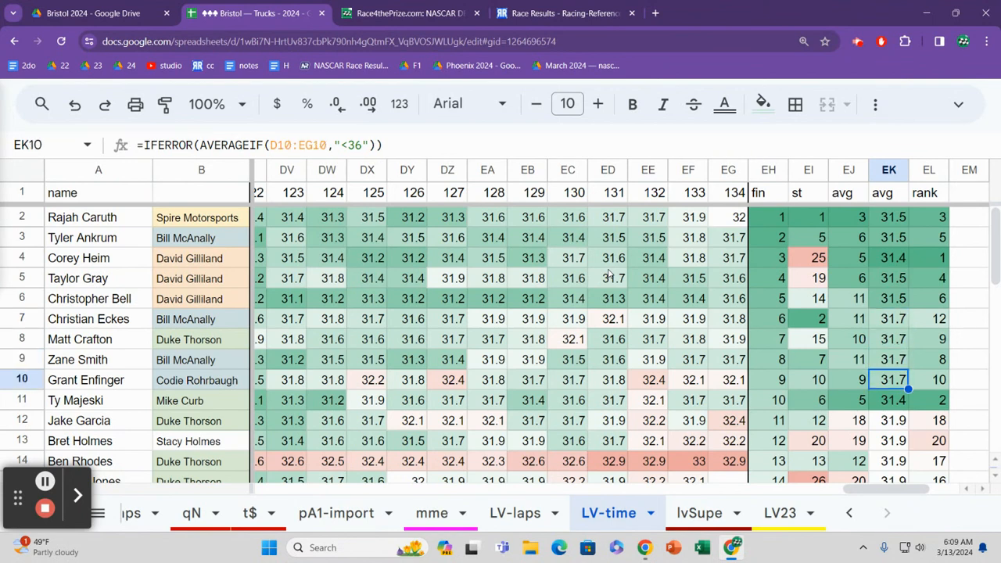
Step: Follow the average lap times from row 10 up to row 4 and back down to row 8
key(Up)
key(Up)
key(Up)
key(Up)
key(Up)
key(Up)
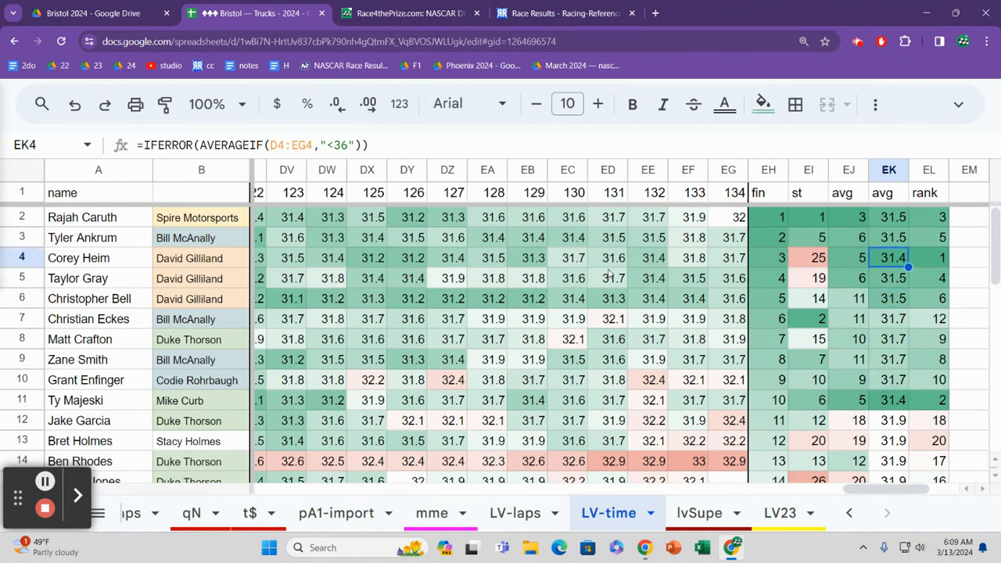
key(Down)
key(Down)
key(Down)
key(Down)
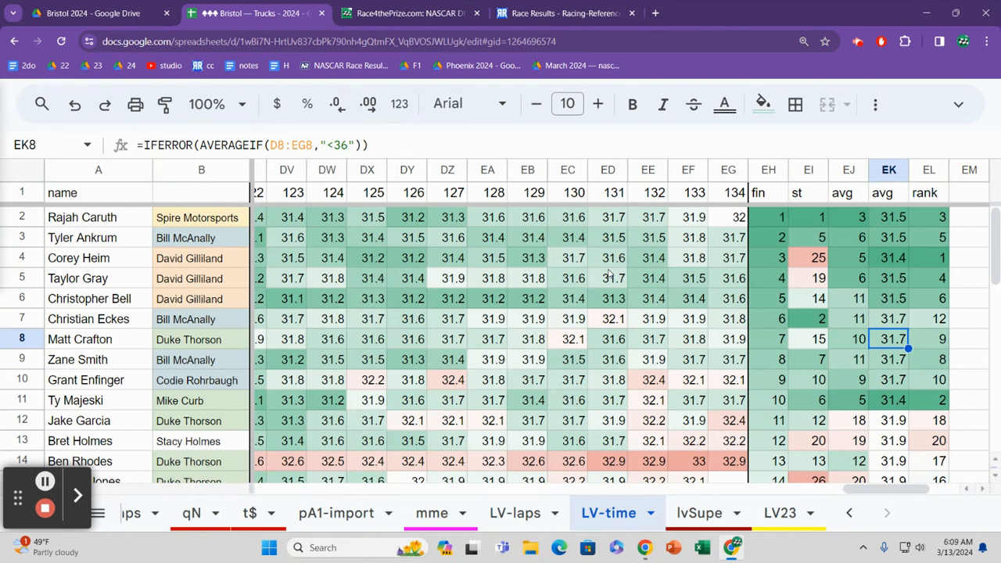
Step: Compare the average lap times of the lower finishers from row 8 down to row 21
key(Down)
key(Down)
key(Down)
key(Down)
key(Down)
key(Down)
key(Down)
key(Down)
key(Down)
key(Down)
key(Down)
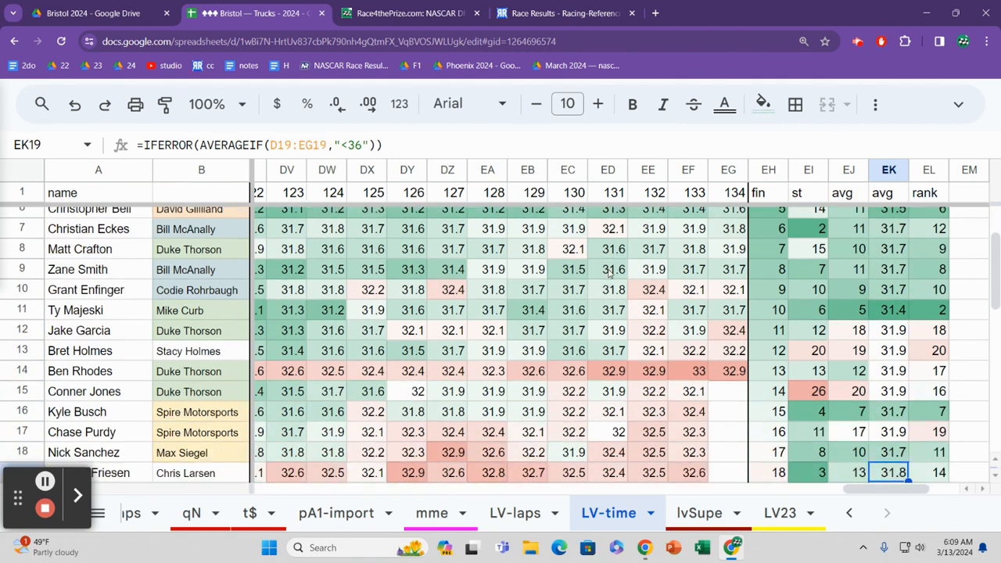
key(Down)
key(Down)
key(Down)
key(Up)
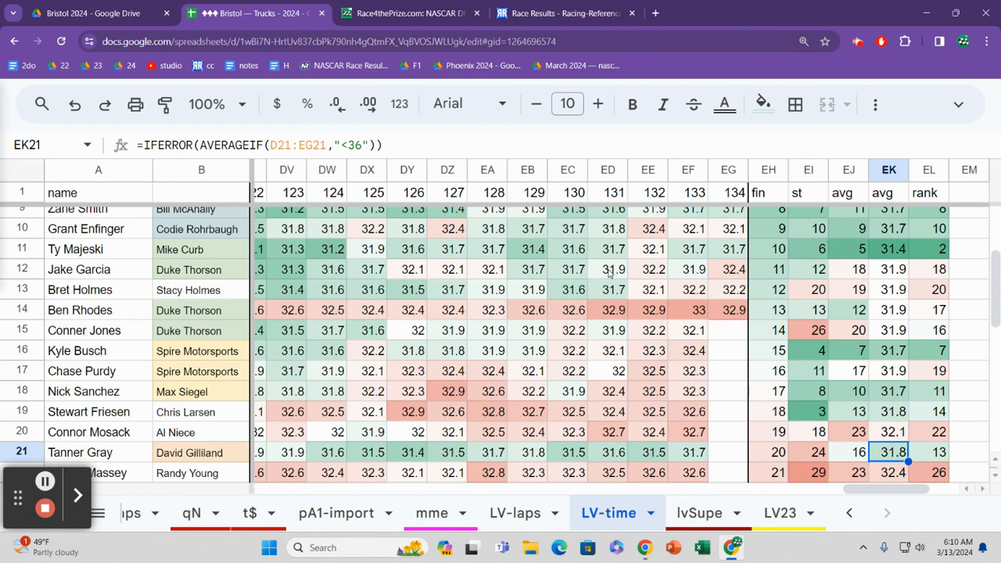
Step: Check row 17's average lap time and rank, and compare them with row 16's average lap time
key(Up)
key(Up)
key(Up)
key(Up)
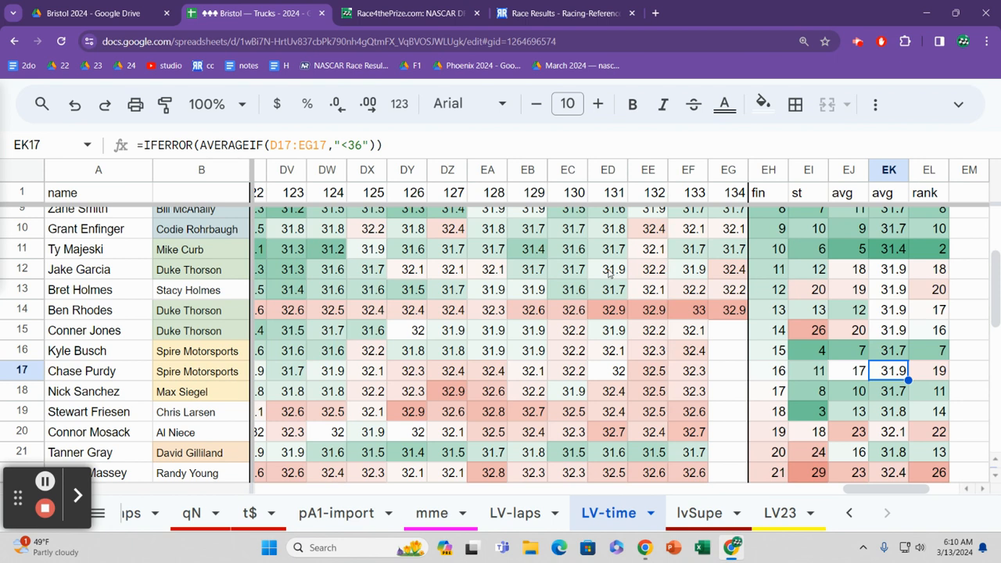
key(Right)
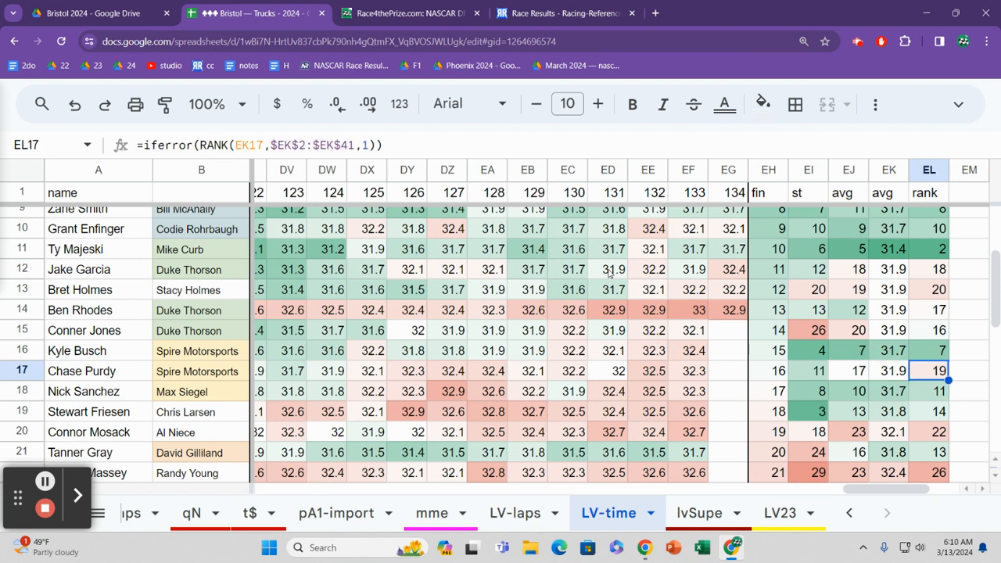
key(Left)
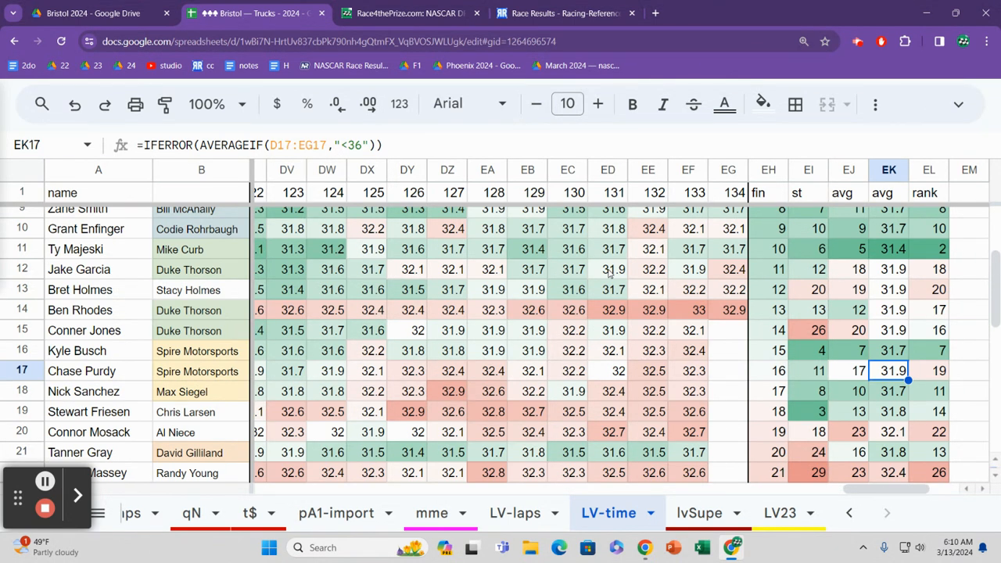
key(Up)
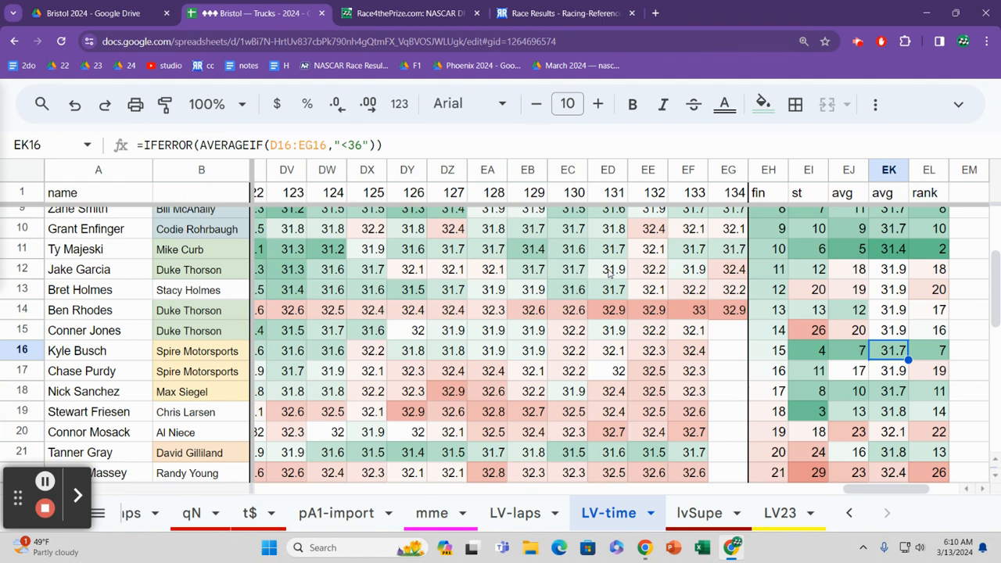
Step: Compare the average lap times from row 16 down to row 20, examining row 19 on the way
key(Down)
key(Down)
key(Down)
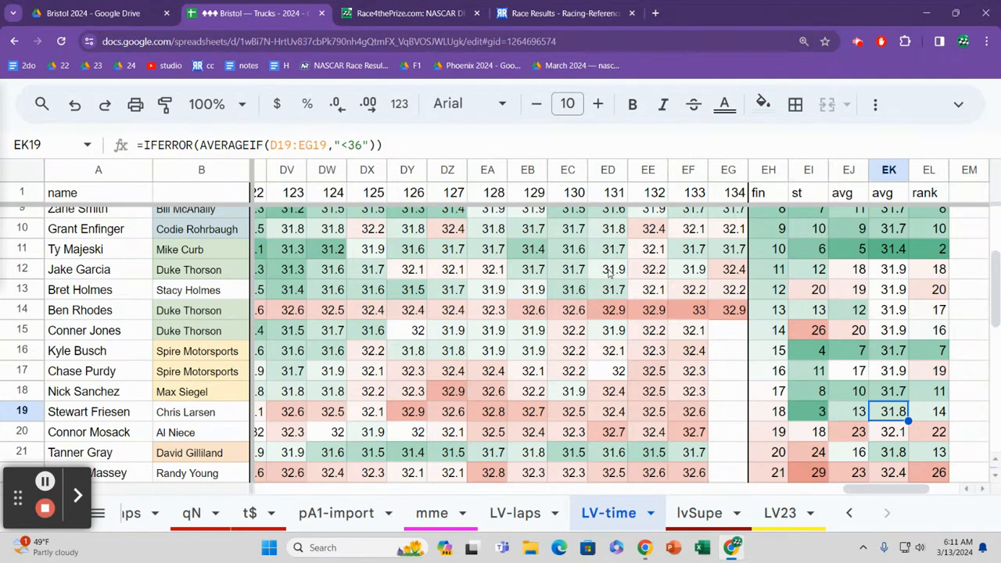
key(Down)
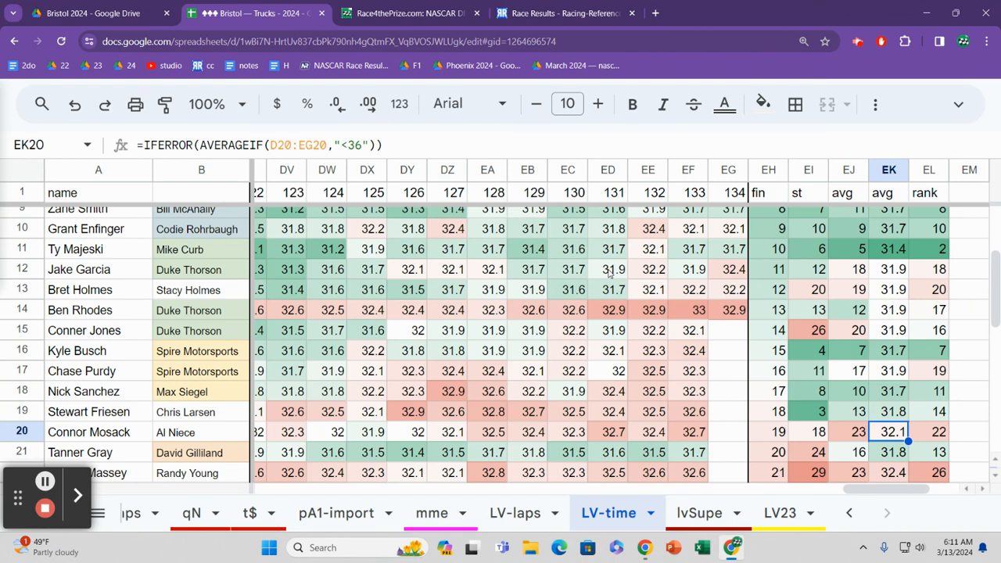
Step: Follow the average lap times from row 20 back up to the race winner in row 2
key(Up)
key(Up)
key(Up)
key(Up)
key(Up)
key(Up)
key(Up)
key(Up)
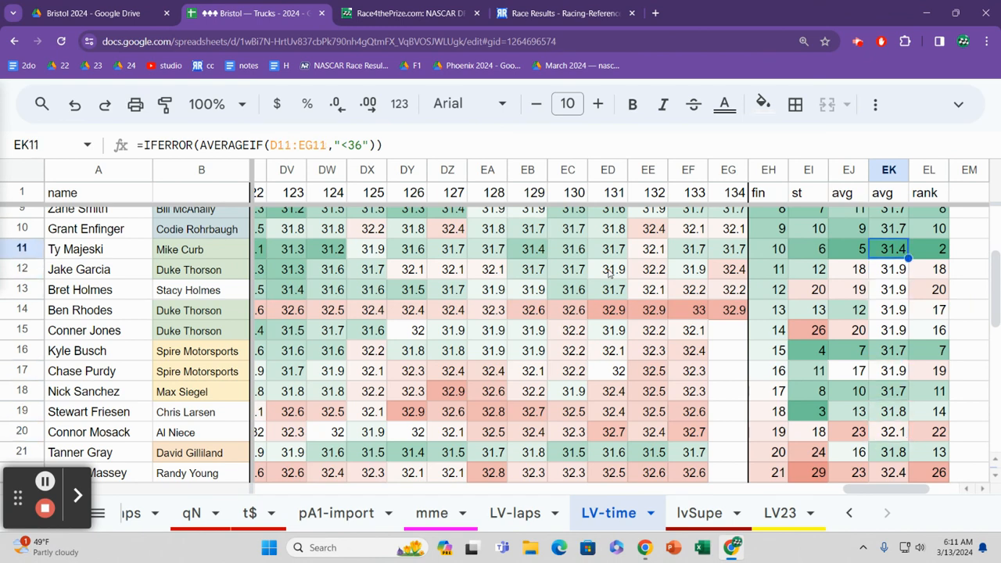
key(Up)
key(Up)
key(Up)
key(Up)
key(Up)
key(Up)
key(Up)
key(Up)
key(Up)
key(Up)
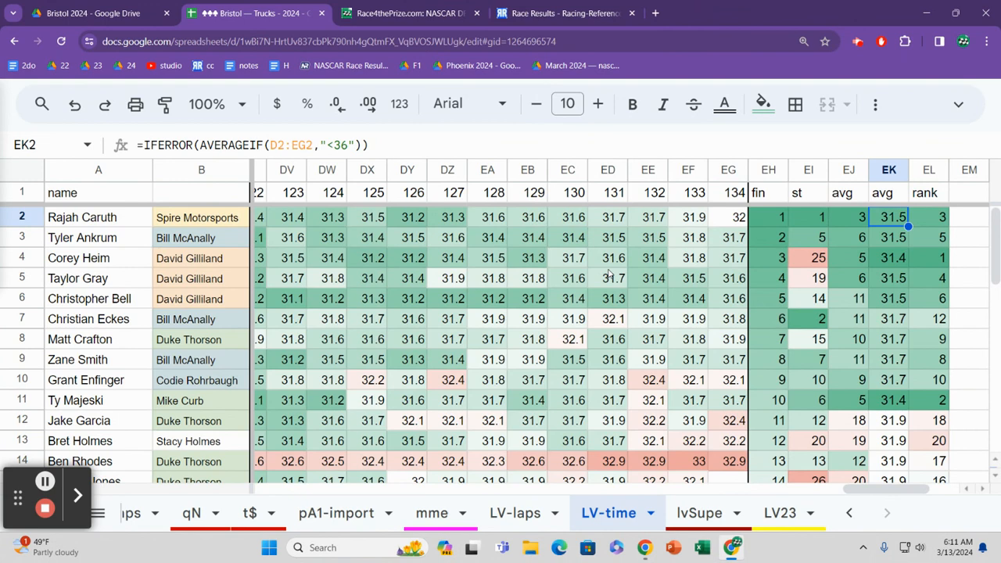
Step: Compare the average lap times from row 2 down past row 18, ending on row 16
key(Down)
key(Down)
key(Down)
key(Down)
key(Down)
key(Down)
key(Down)
key(Down)
key(Down)
key(Down)
key(Down)
key(Down)
key(Down)
key(Down)
key(Down)
key(Down)
key(Down)
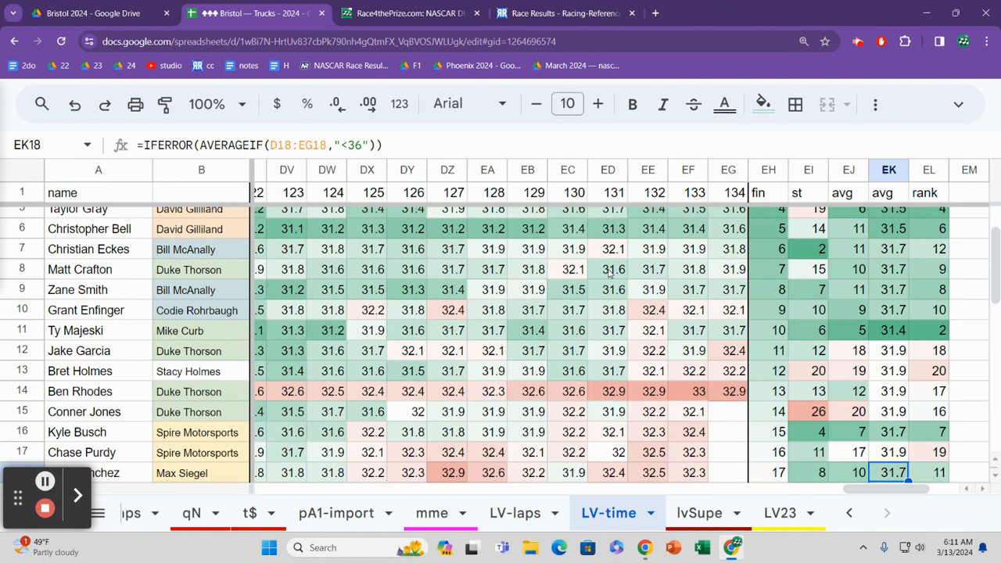
key(Down)
key(Up)
key(Up)
key(Up)
key(Up)
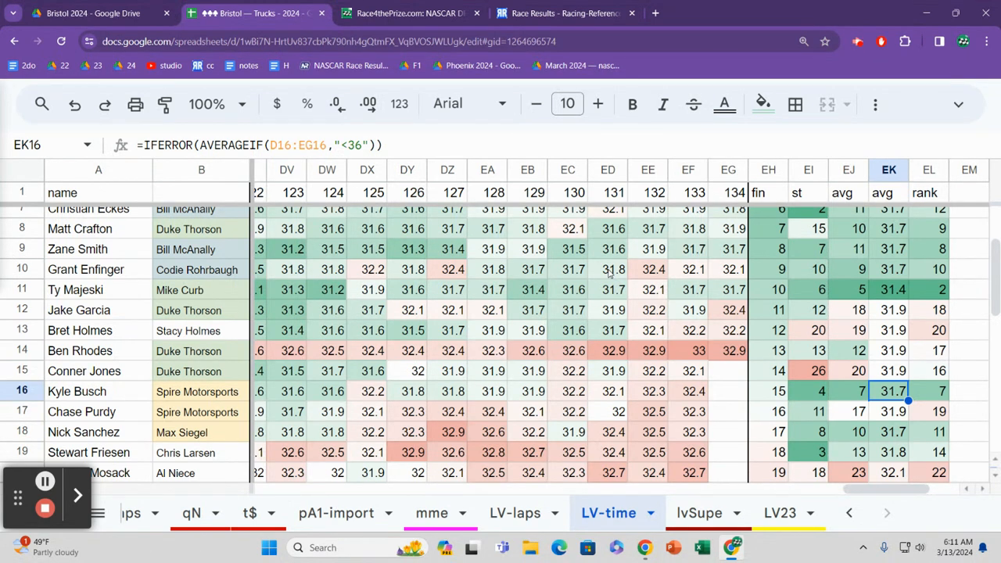
Step: Compare the average lap times between rows 16 and 8, settling on row 11
key(Up)
key(Up)
key(Up)
key(Up)
key(Down)
key(Down)
key(Up)
key(Up)
key(Up)
key(Up)
key(Up)
key(Up)
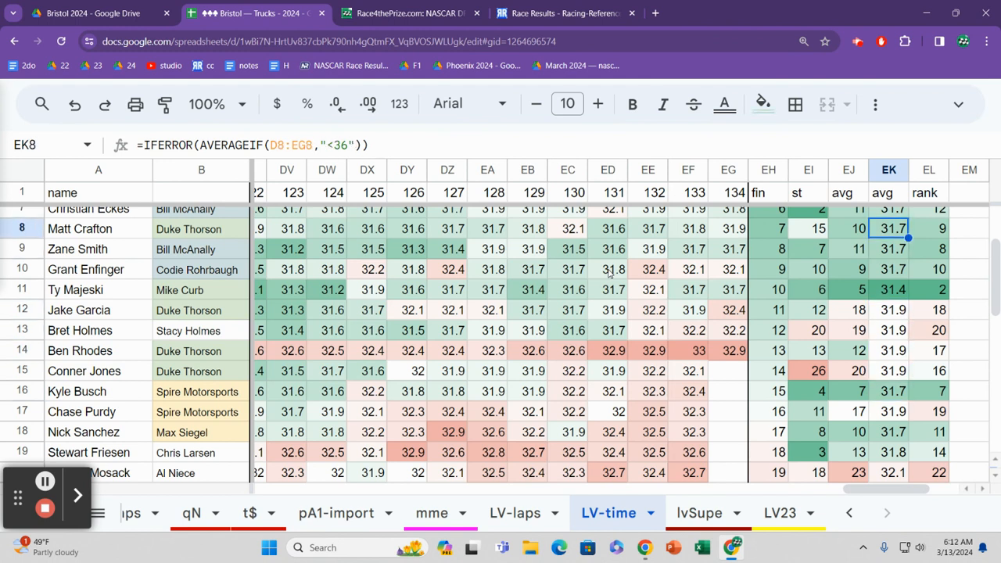
key(Down)
key(Down)
key(Down)
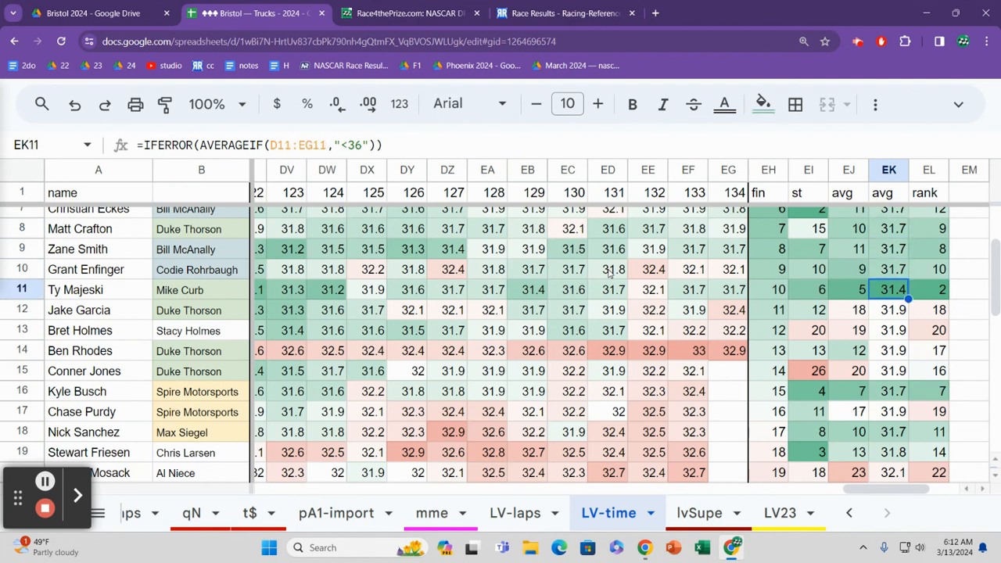
Step: Review row 11's late lap times, finish, starting position and averages, ending on its rank
key(Left)
key(Left)
key(Left)
key(Left)
key(Left)
key(Left)
key(Left)
key(Left)
key(Left)
key(Left)
key(Left)
key(Left)
key(Right)
key(Right)
key(Right)
key(Right)
key(Right)
key(Right)
key(Right)
key(Right)
key(Right)
key(Right)
key(Right)
key(Right)
key(Right)
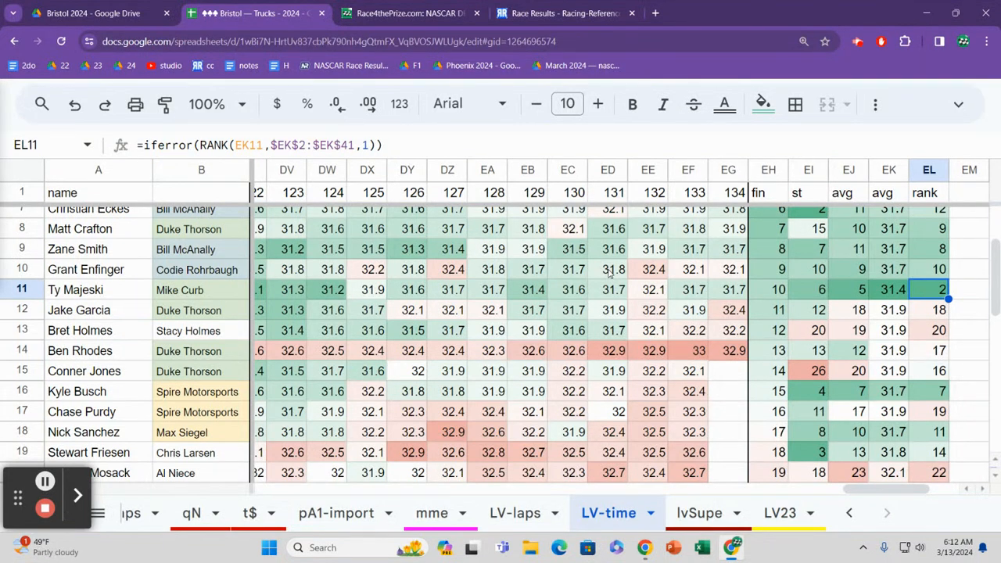
Step: Examine the lap 130 times in row 10 and from the first driver down to row 6
key(Left)
key(Left)
key(Left)
key(Left)
key(Left)
key(Left)
key(Left)
key(Left)
key(Left)
key(Up)
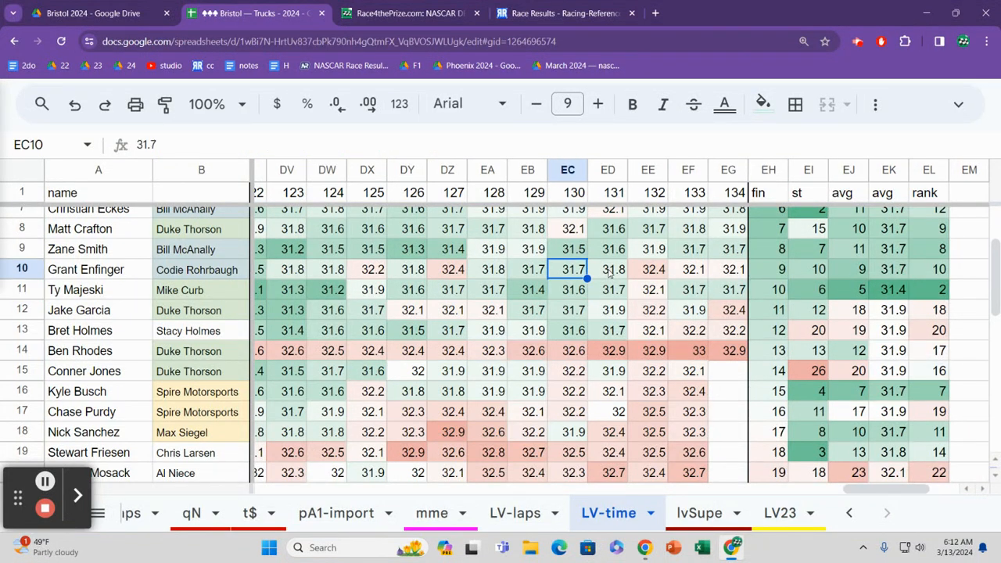
key(ctrl+Up)
key(Down)
key(Down)
key(Down)
key(Down)
key(Down)
key(Down)
key(Down)
key(Down)
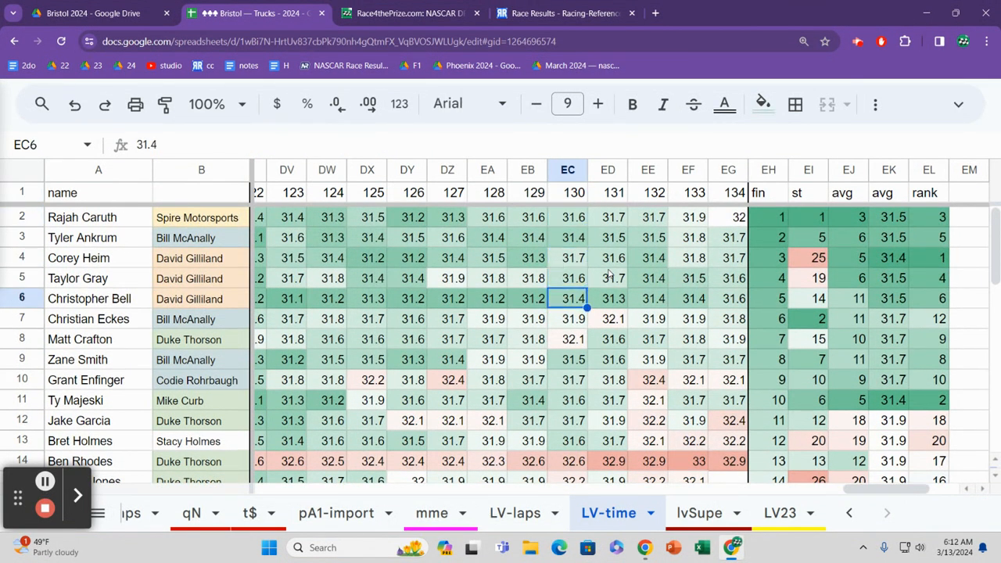
Step: Compare the lap 130 times from row 6 down to row 11 and back up to row 2
key(Down)
key(Down)
key(Down)
key(Up)
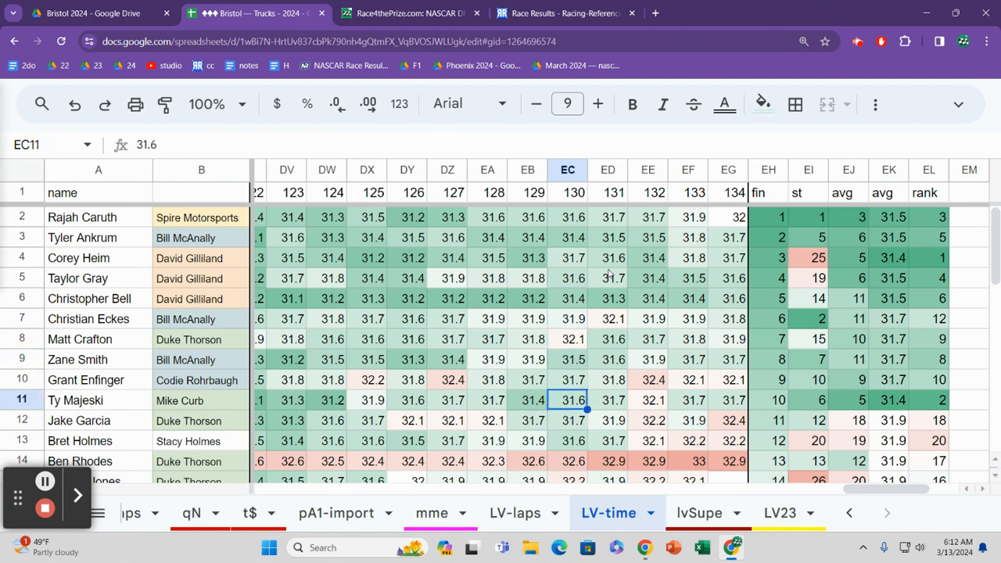
key(Up)
key(Up)
key(Up)
key(Up)
key(Up)
key(Up)
key(Up)
key(Up)
key(Up)
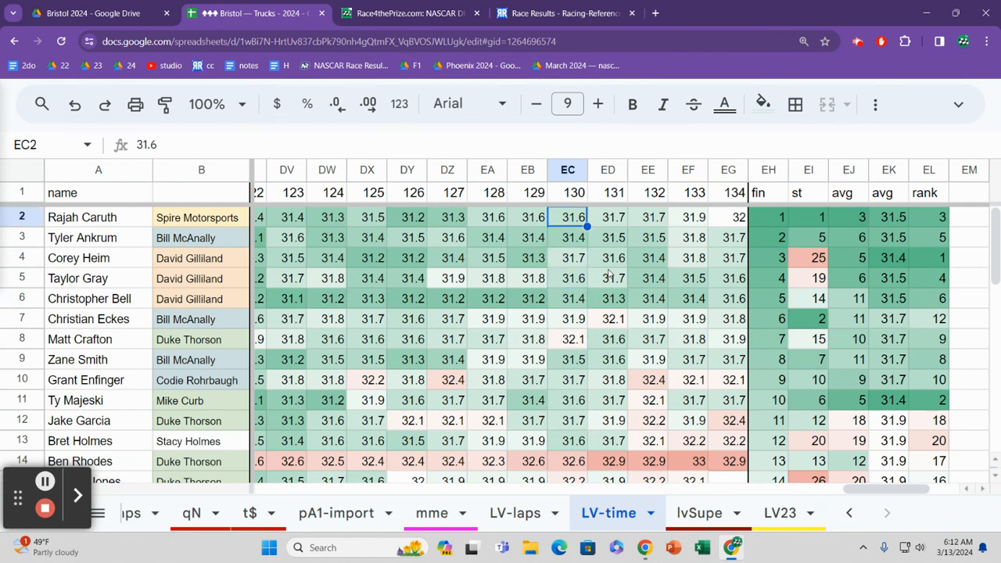
Step: Compare the drivers' lap 130 times from row 2 down to row 12
key(Down)
key(Down)
key(Down)
key(Down)
key(Down)
key(Down)
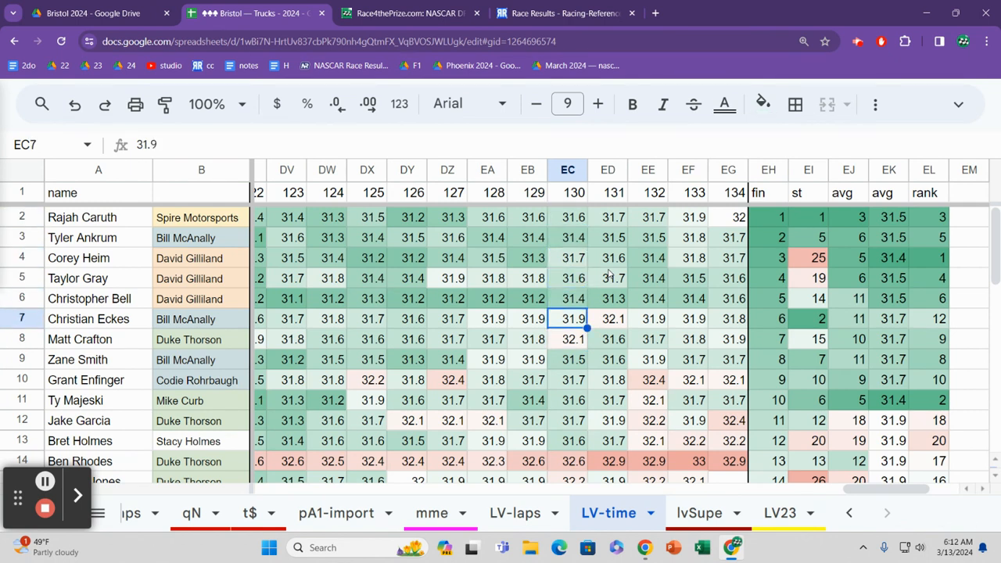
key(Down)
key(Down)
key(Down)
key(Down)
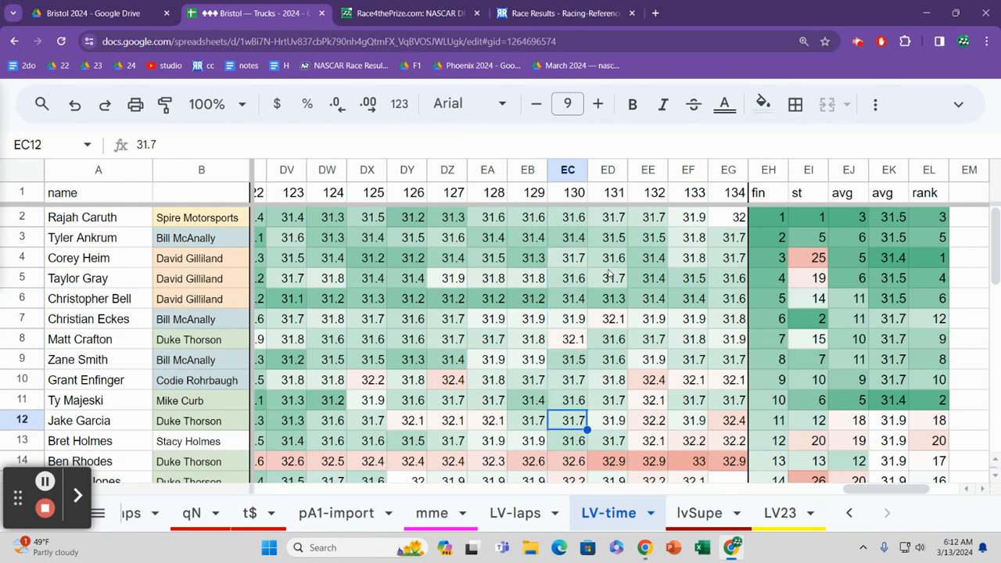